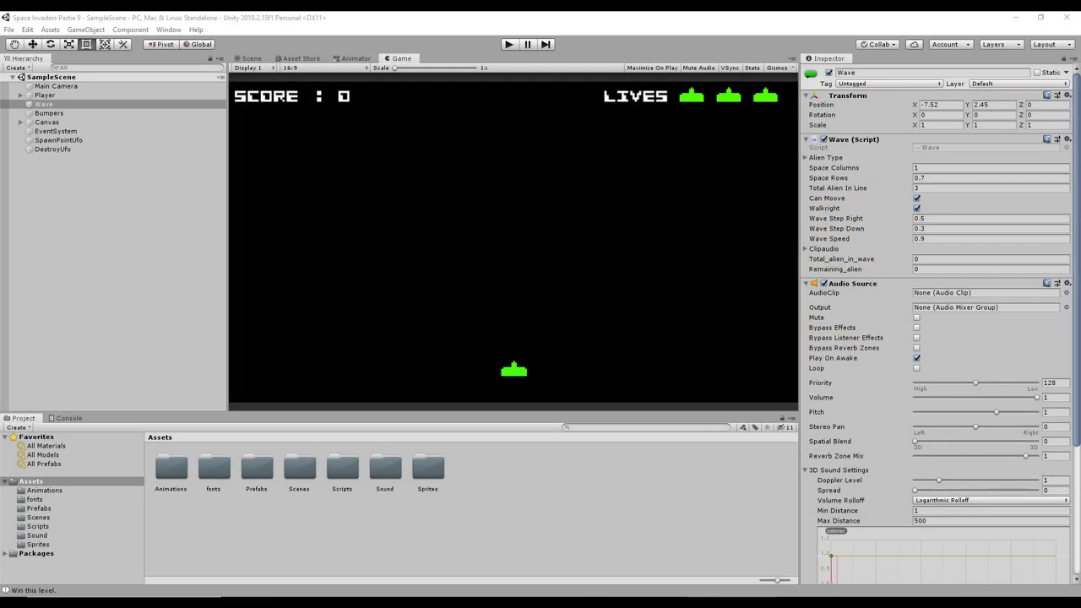
Step: Start play mode and begin shooting at the 12-alien wave
click(508, 44)
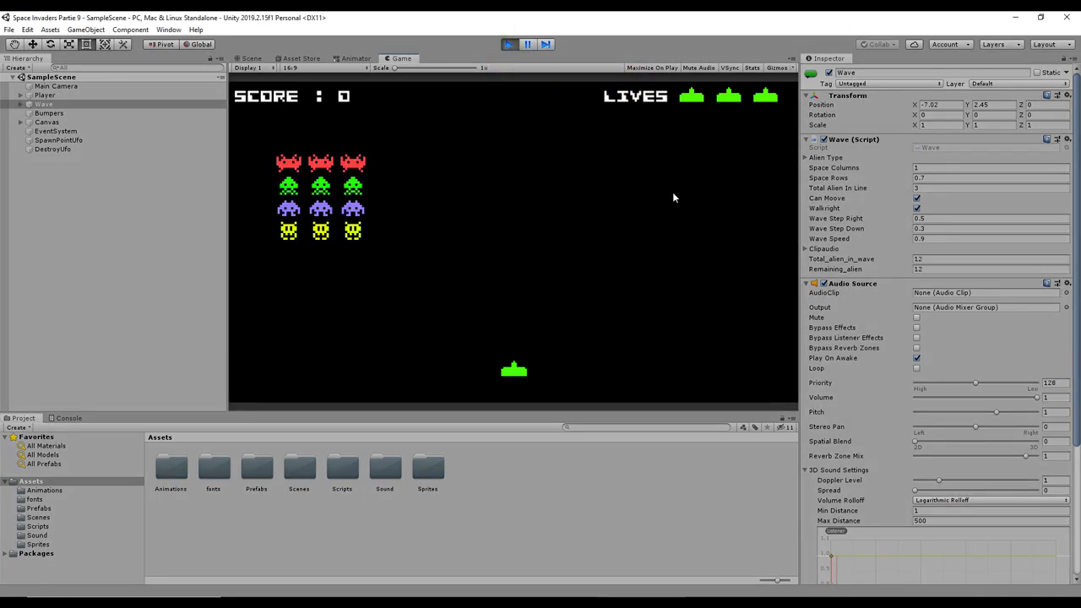
key(Left)
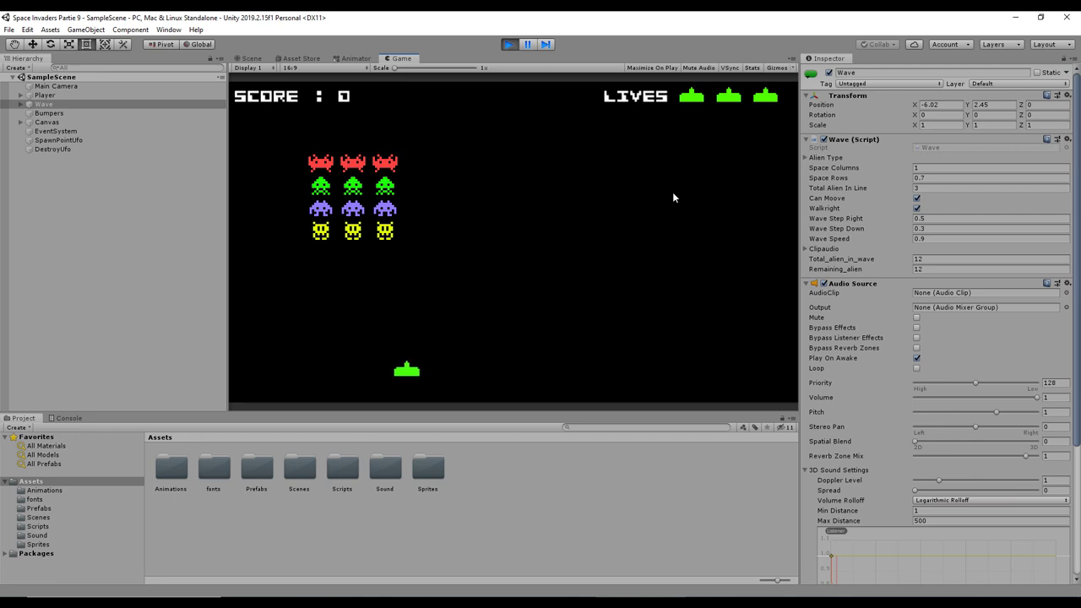
key(Left)
key(Right)
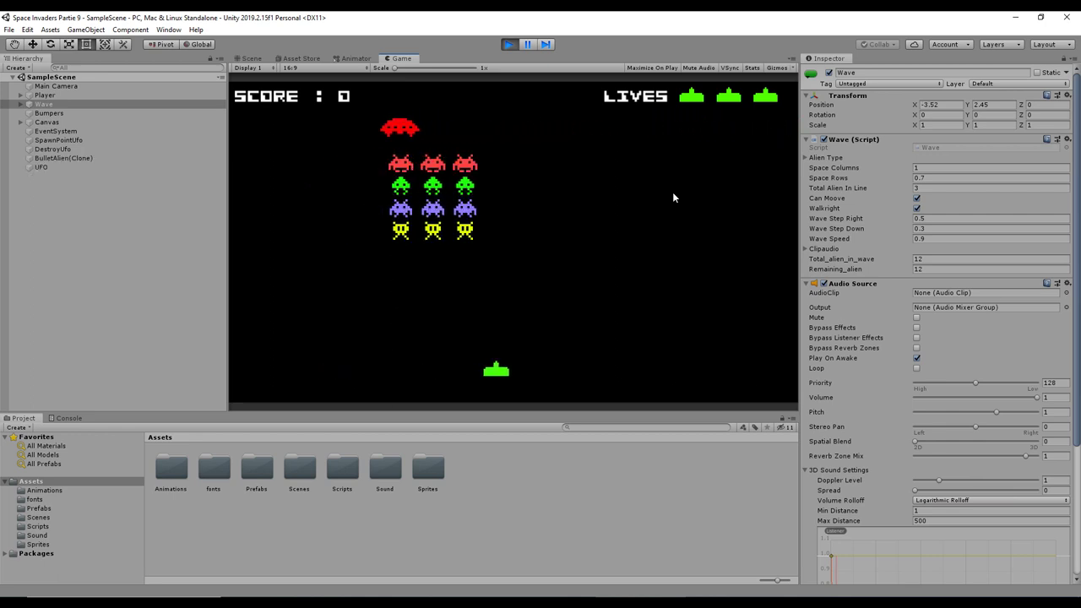
key(Left)
key(space)
key(space)
key(Right)
key(space)
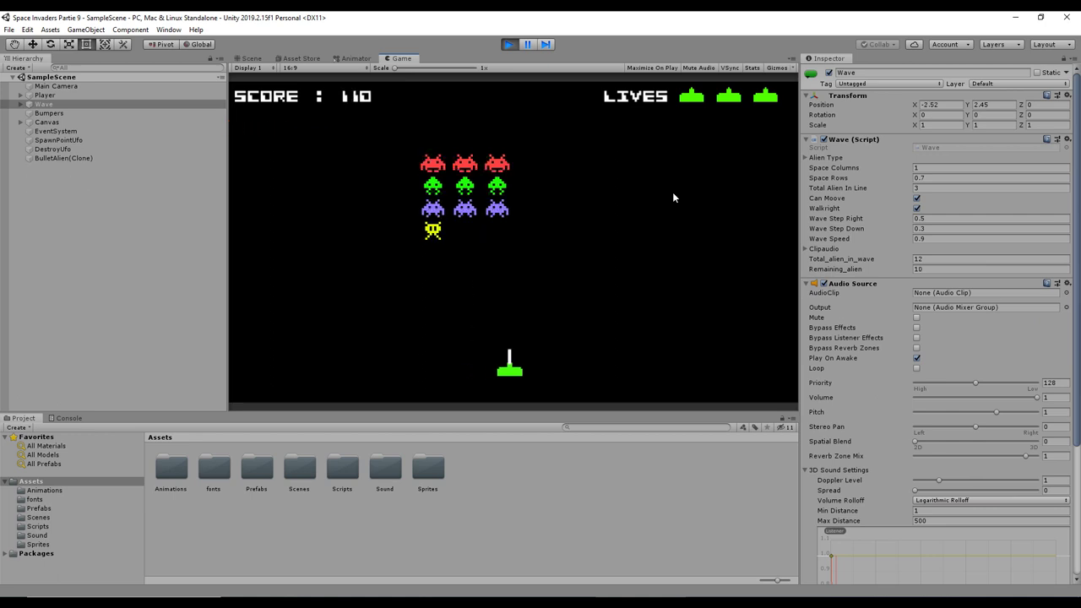
key(space)
key(space)
Step: Shoot down the remaining purple, green and red aliens to reach score 620
key(Right)
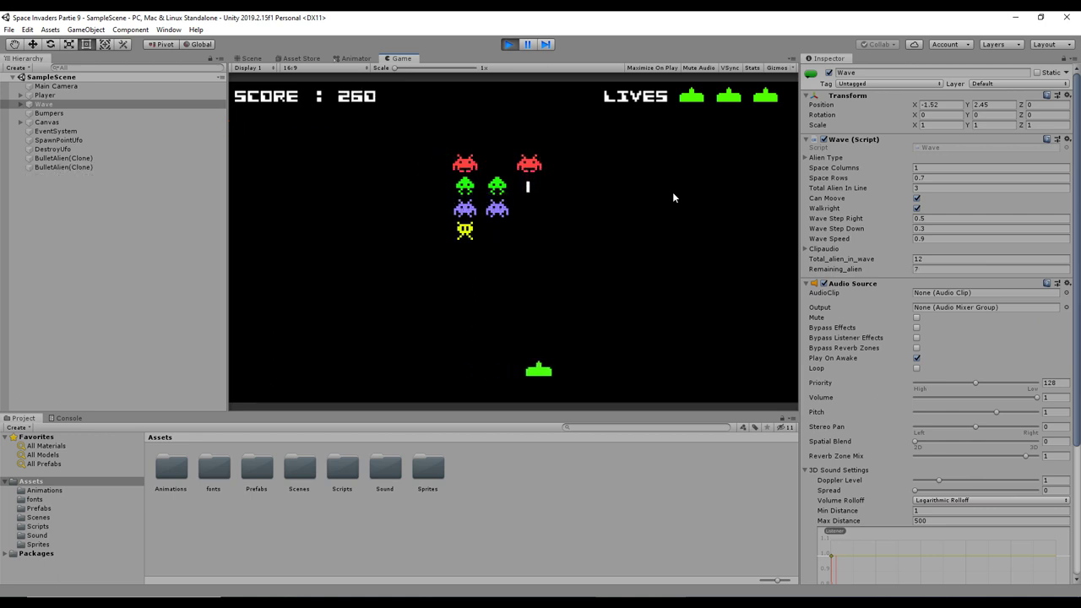
key(Right)
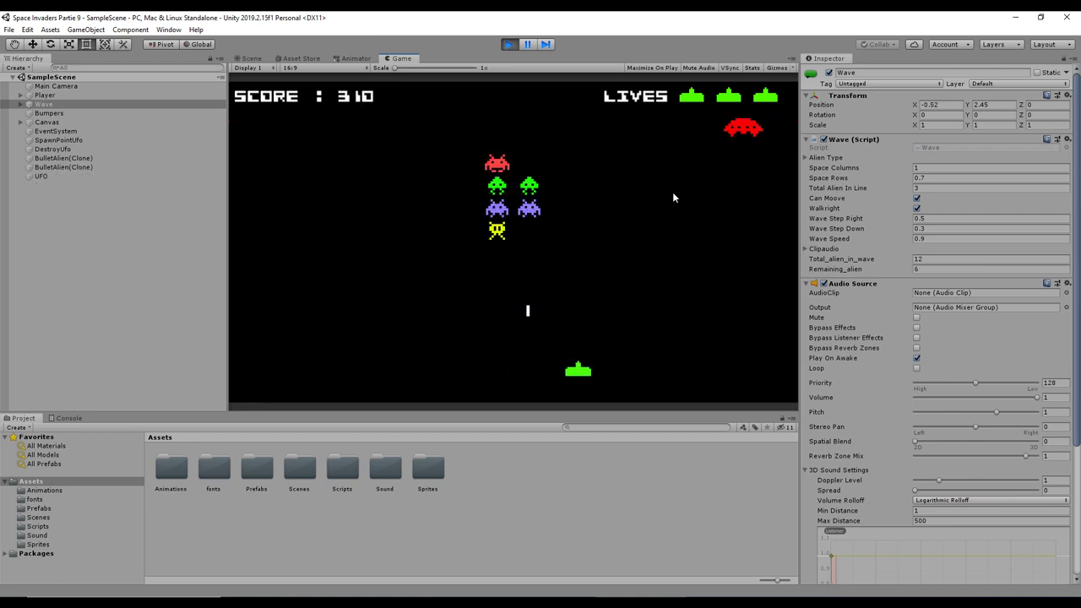
key(Left)
key(space)
key(space)
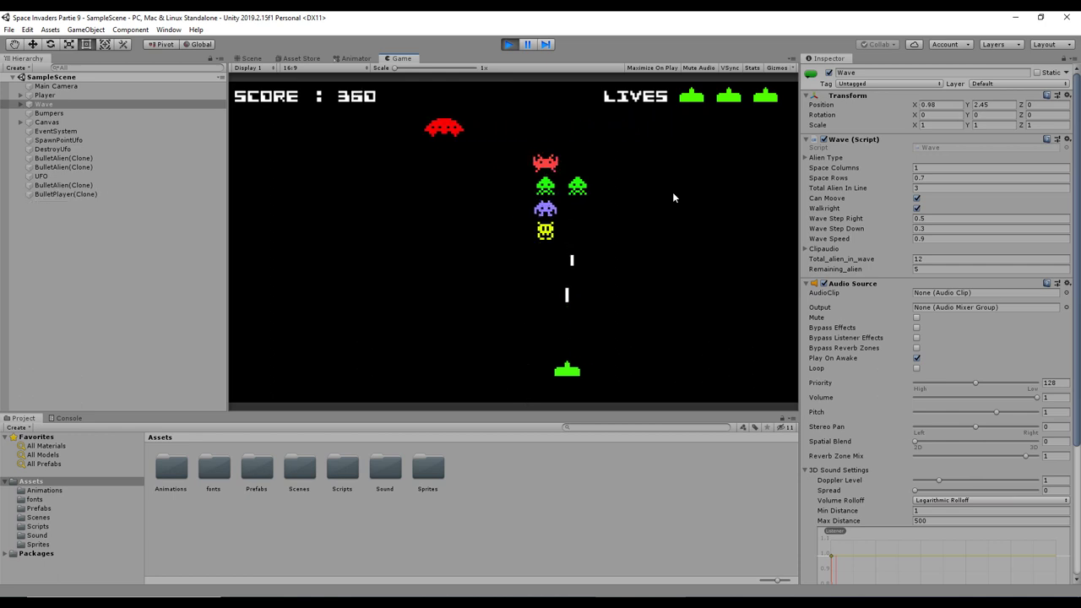
key(Left)
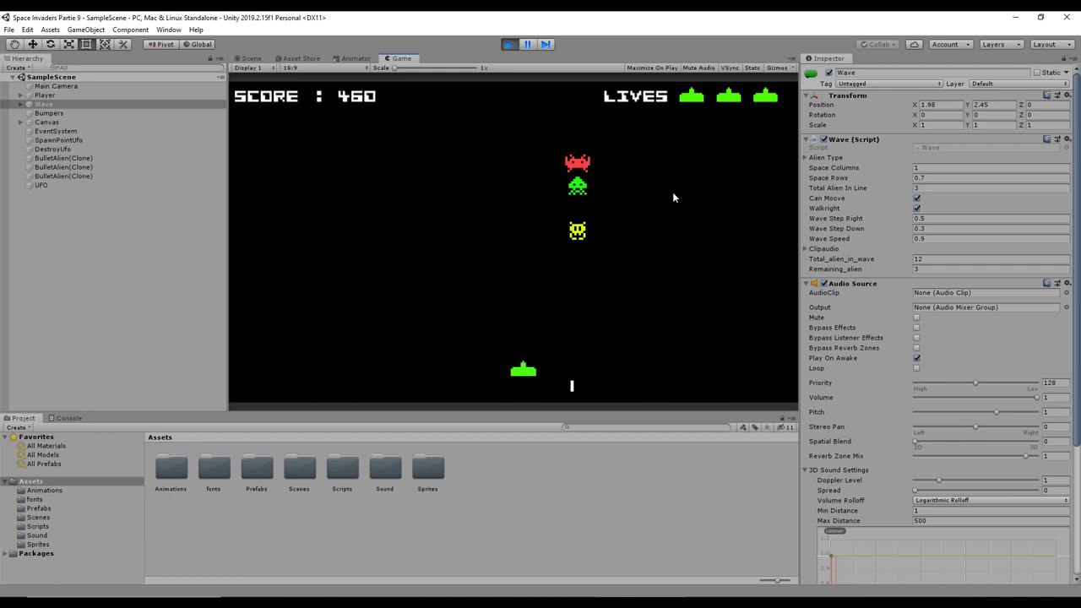
key(Right)
key(space)
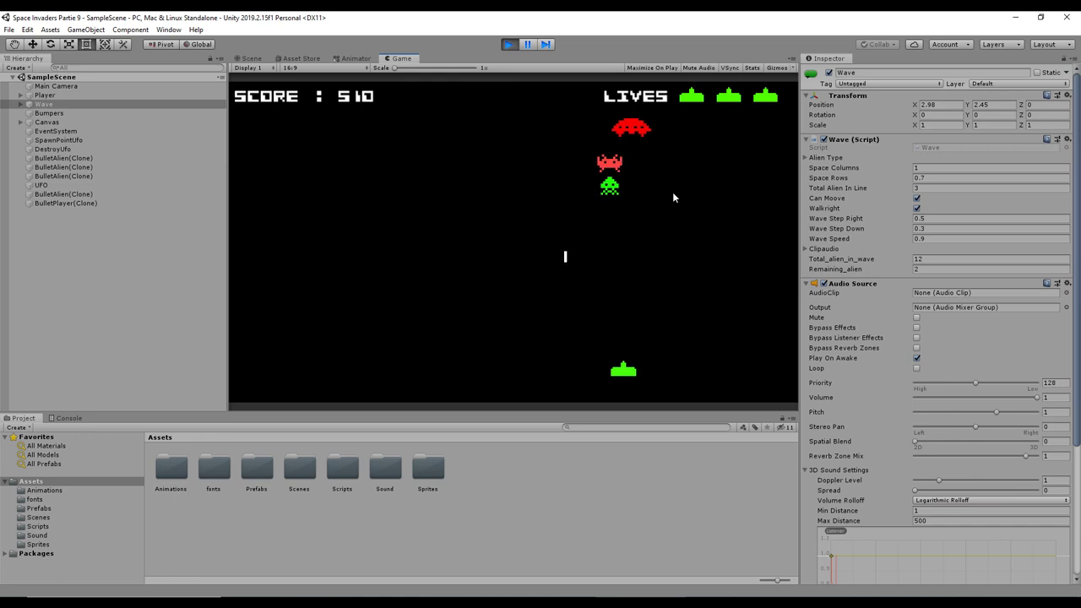
key(Right)
key(space)
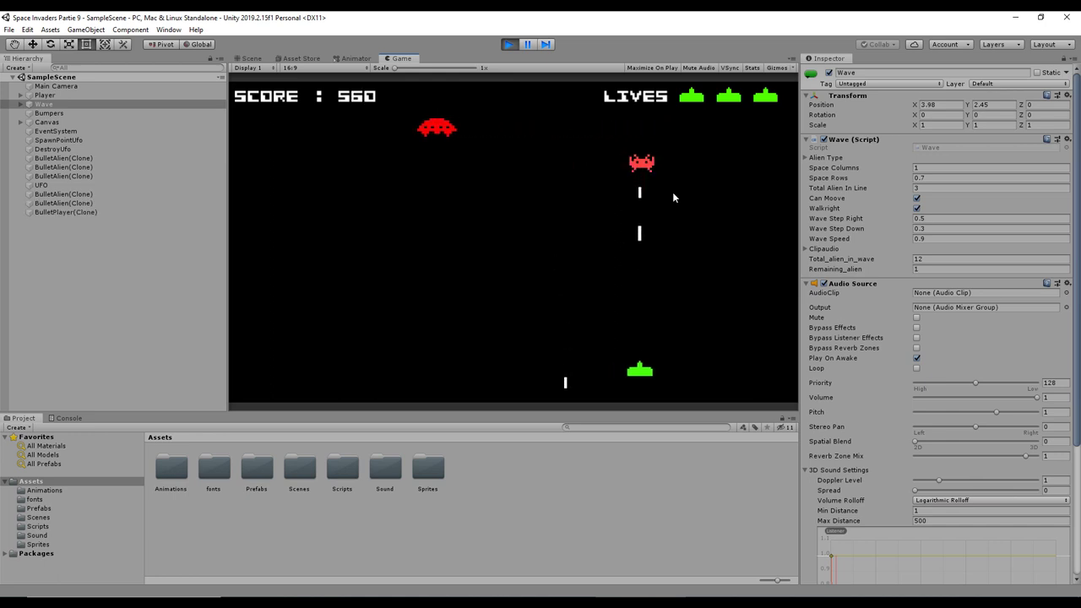
key(Right)
key(space)
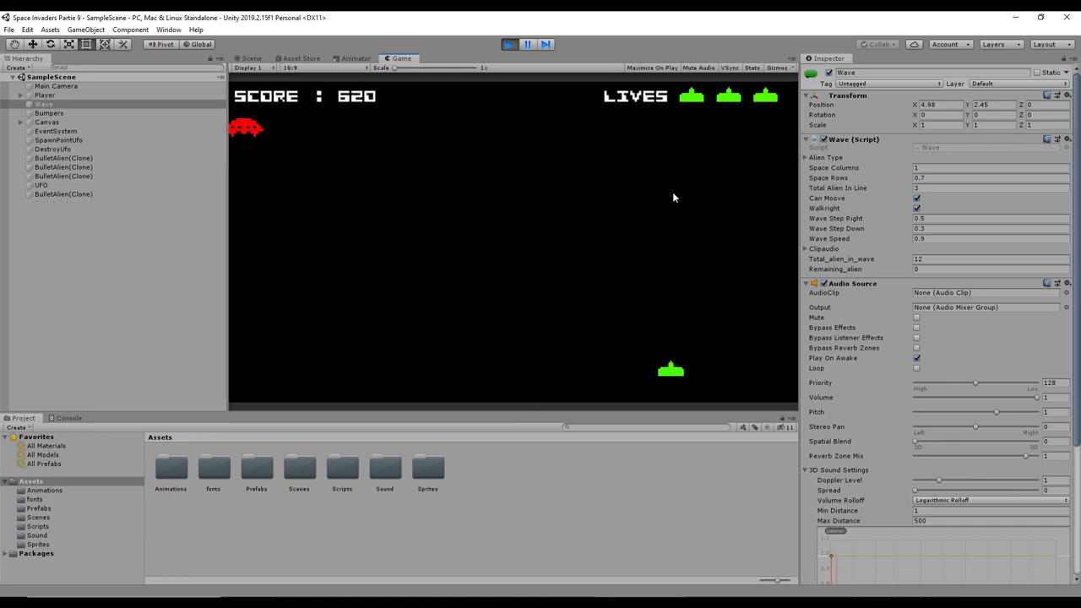
Step: Read 'Win this level.' in the Console, then stop play mode so the score resets to 0
click(73, 418)
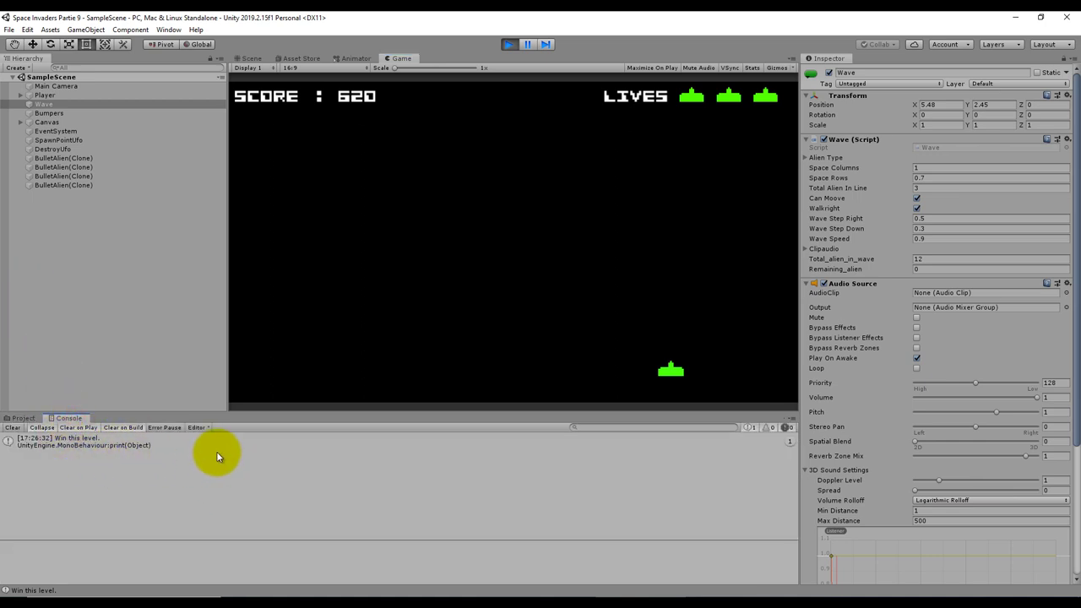
click(509, 47)
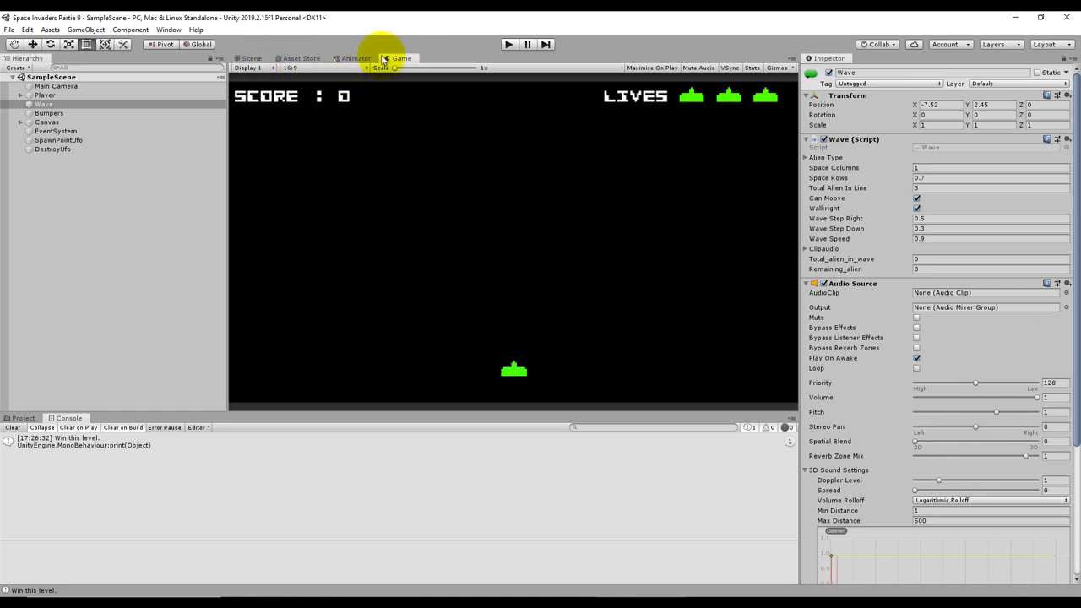
Step: Dock the Game view at lower right beside the Project panel and fold the Wave's Audio Source
mouse_move(394, 56)
mouse_down()
mouse_move(627, 455)
mouse_move(663, 541)
mouse_up()
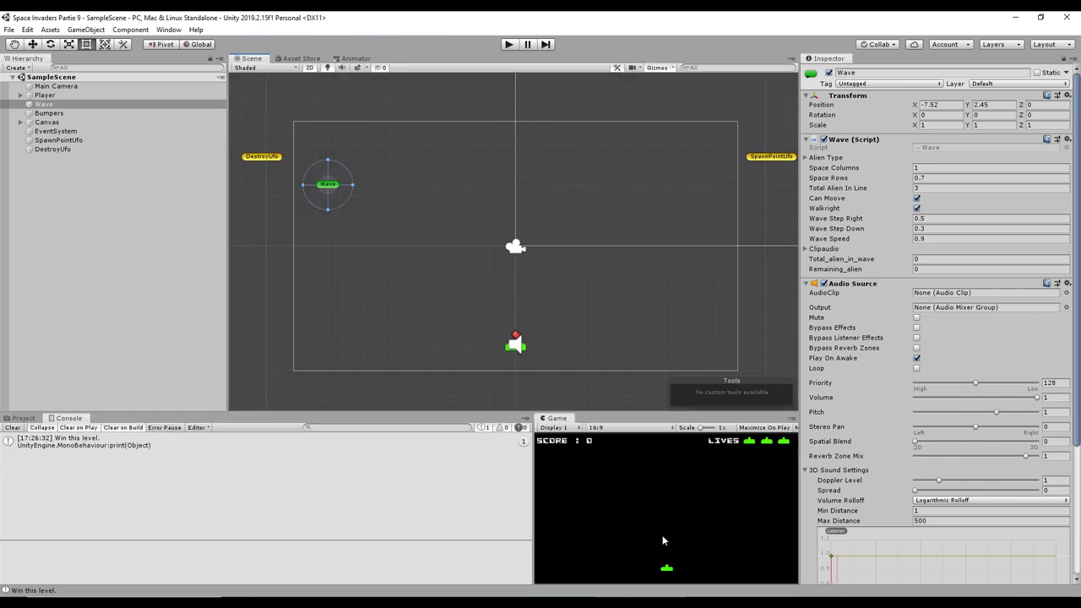
click(23, 418)
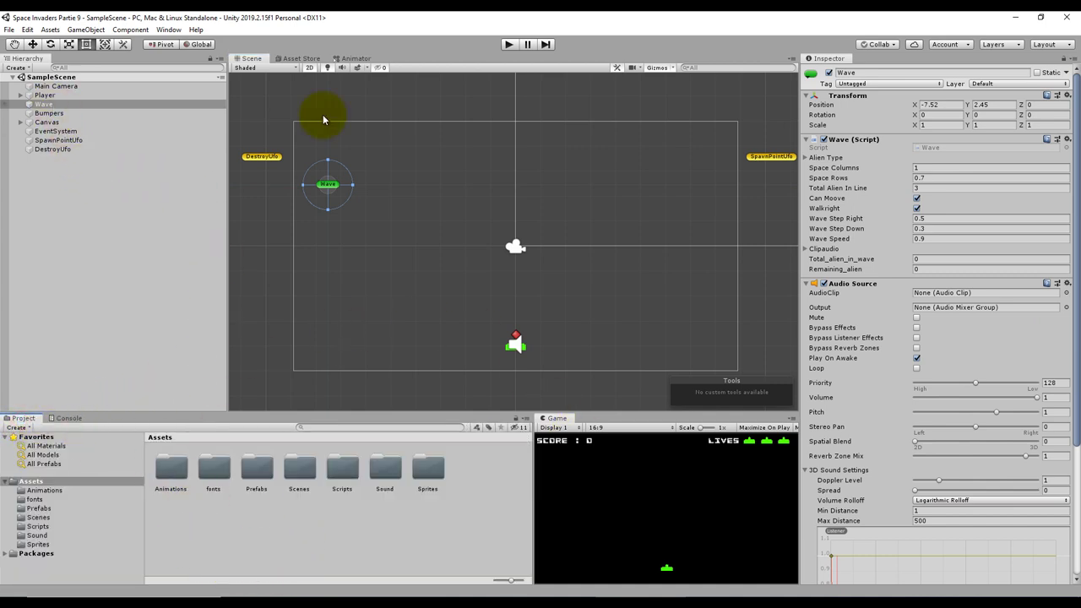
click(806, 285)
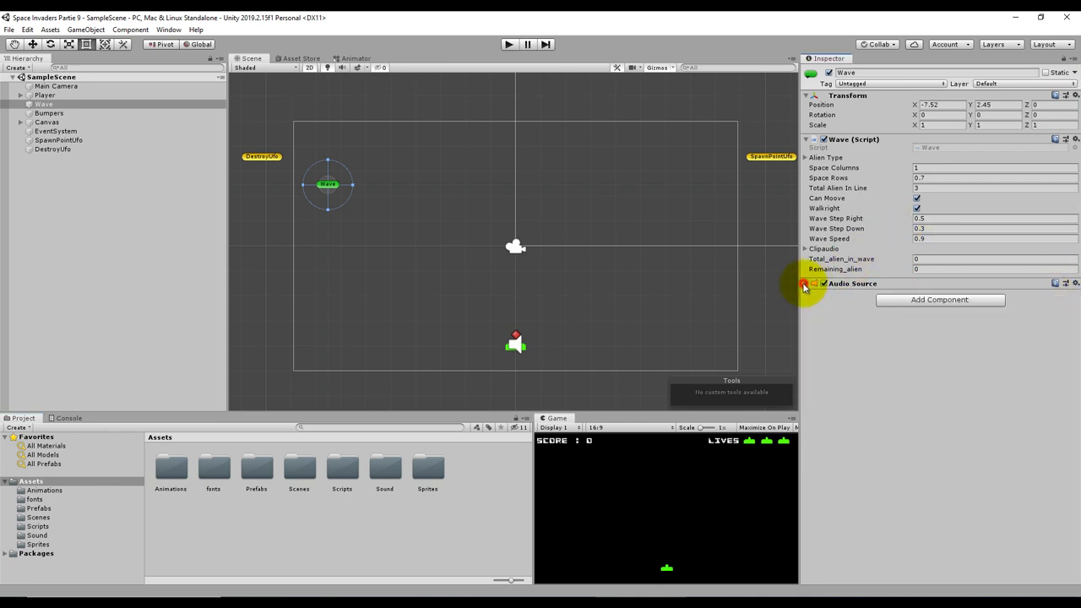
click(508, 46)
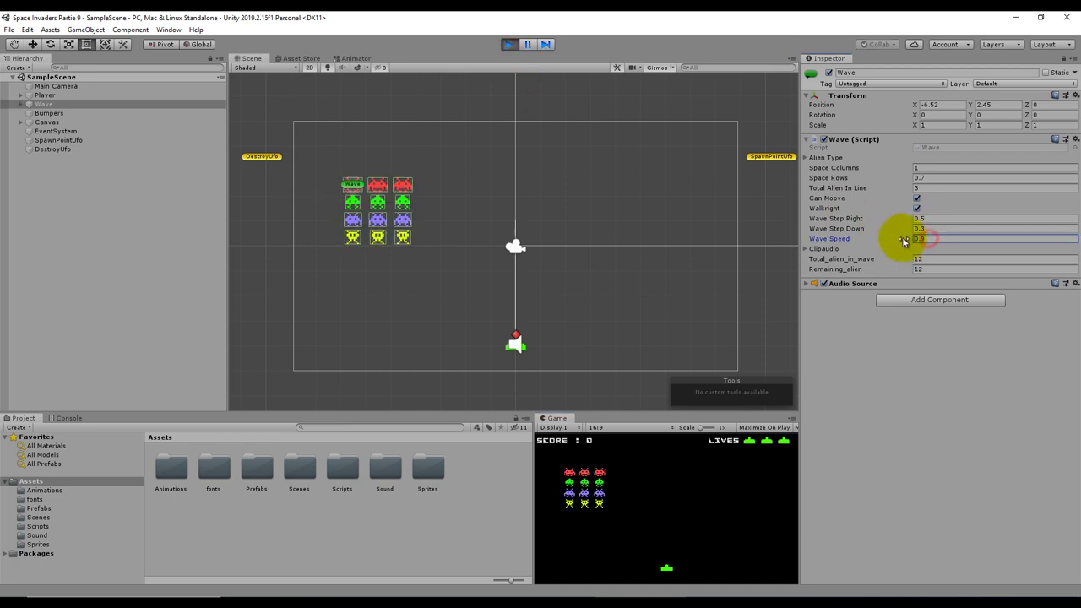
click(931, 240)
text(0.1)
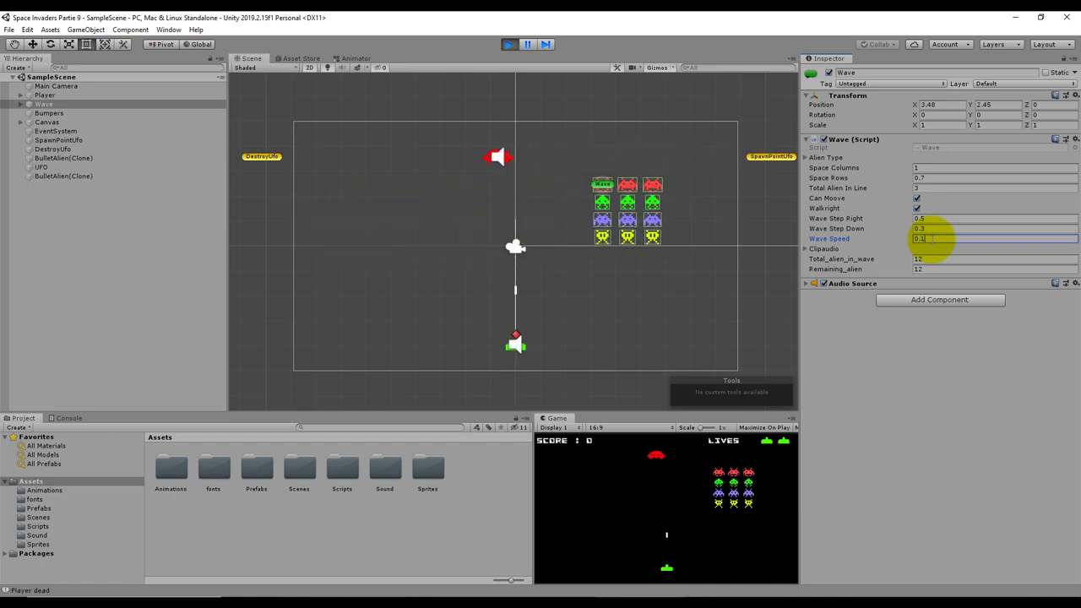
click(507, 44)
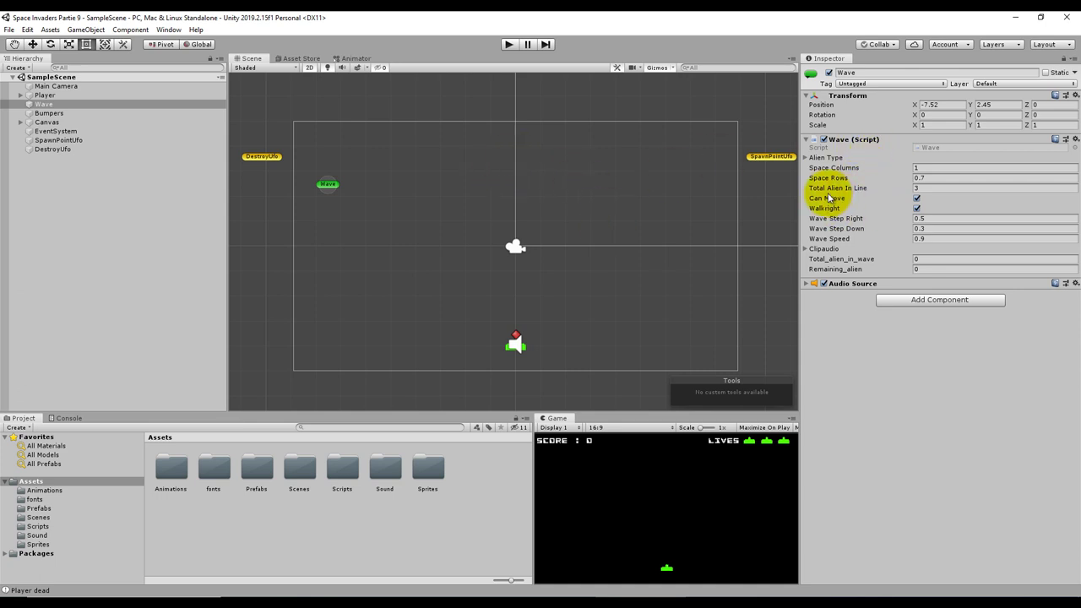
Step: Test-run a 60-alien wave with Total Alien In Line 15, then restore it to 3
click(921, 187)
double_click(915, 187)
text(15)
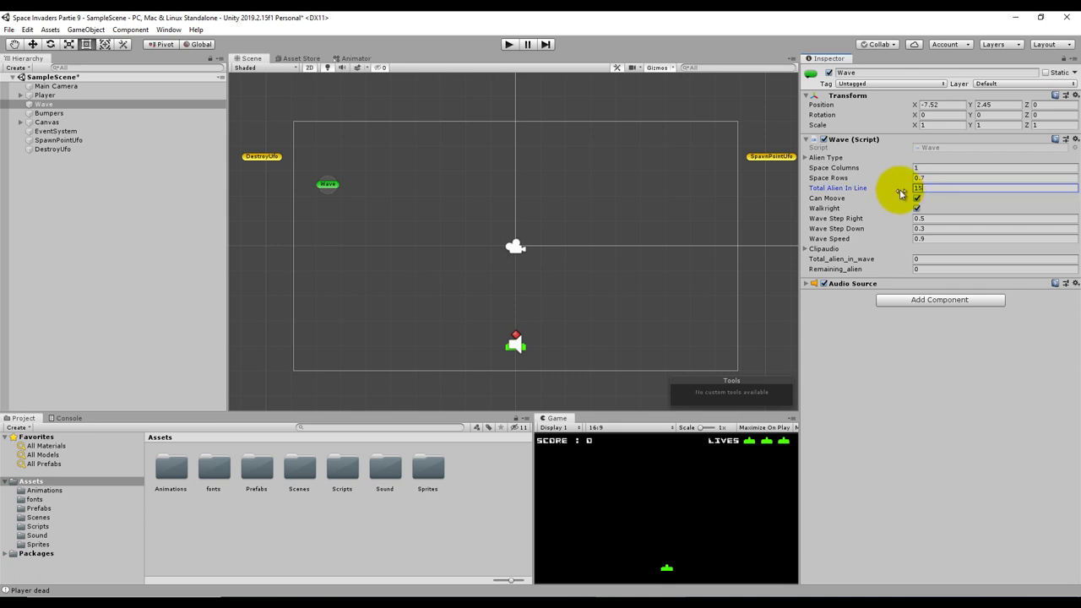
click(509, 44)
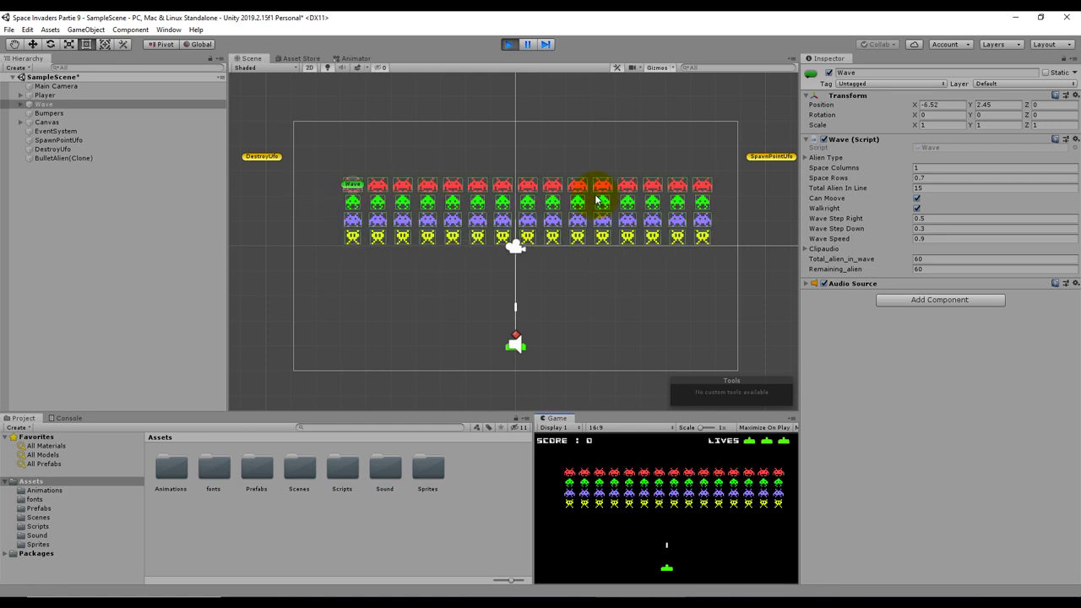
key(Left)
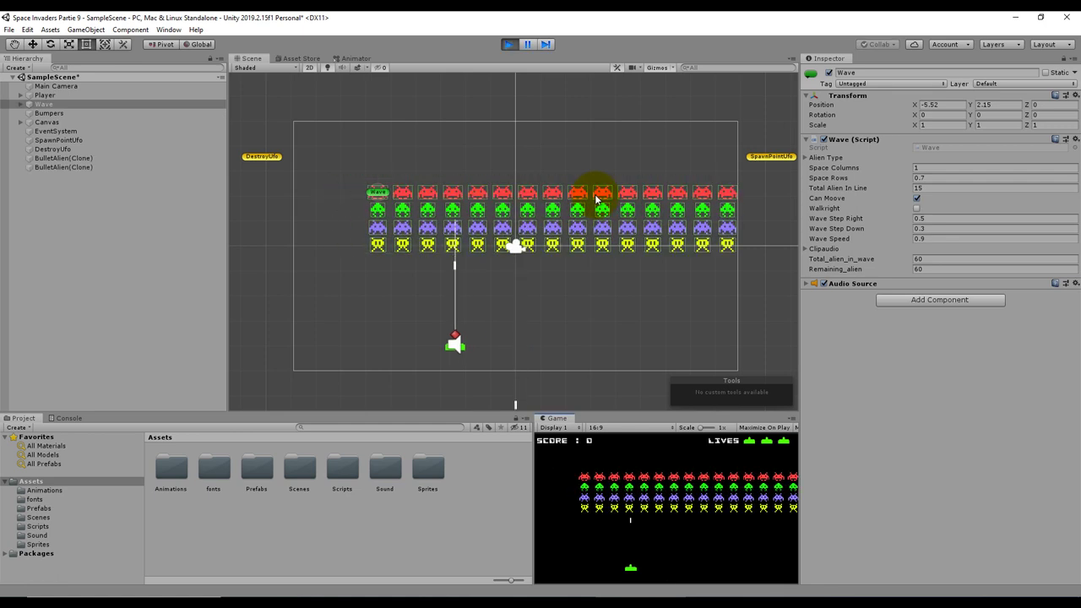
click(510, 44)
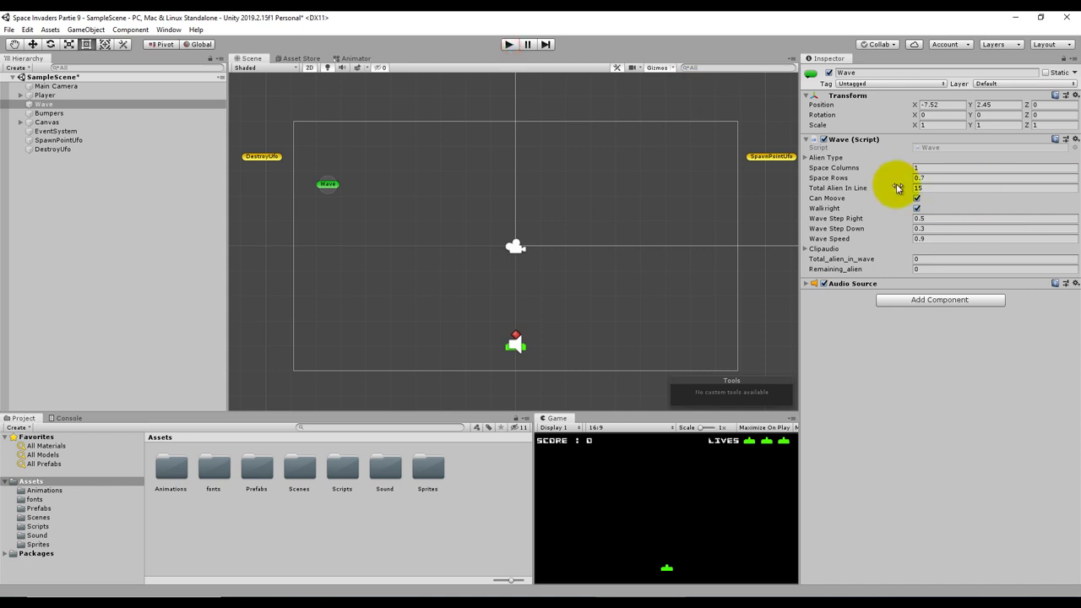
click(932, 188)
text(3)
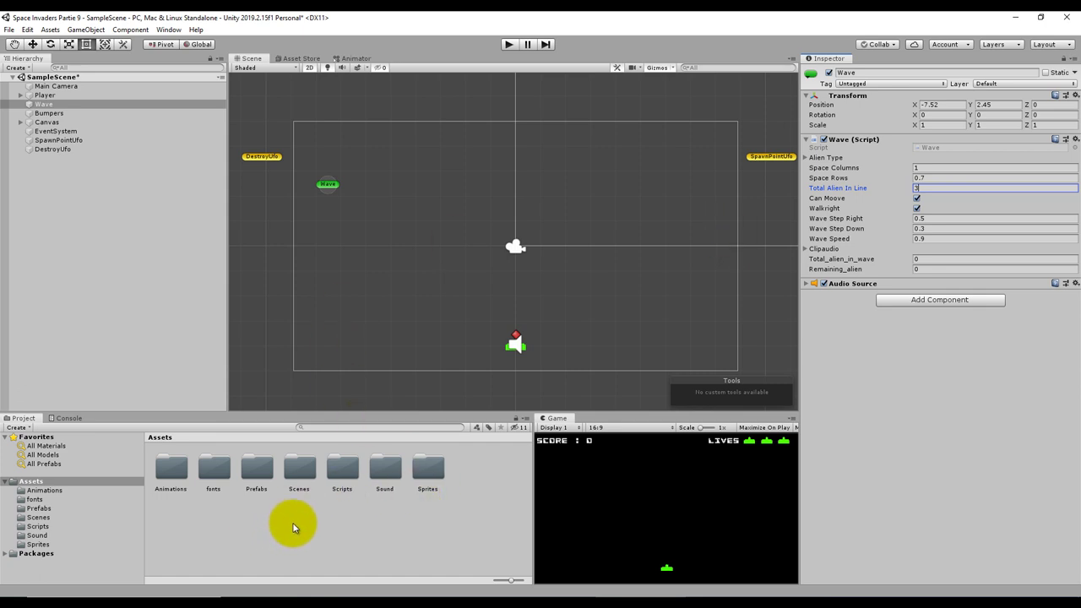
Step: Select the Player object, then start, pause and resume the game
click(68, 94)
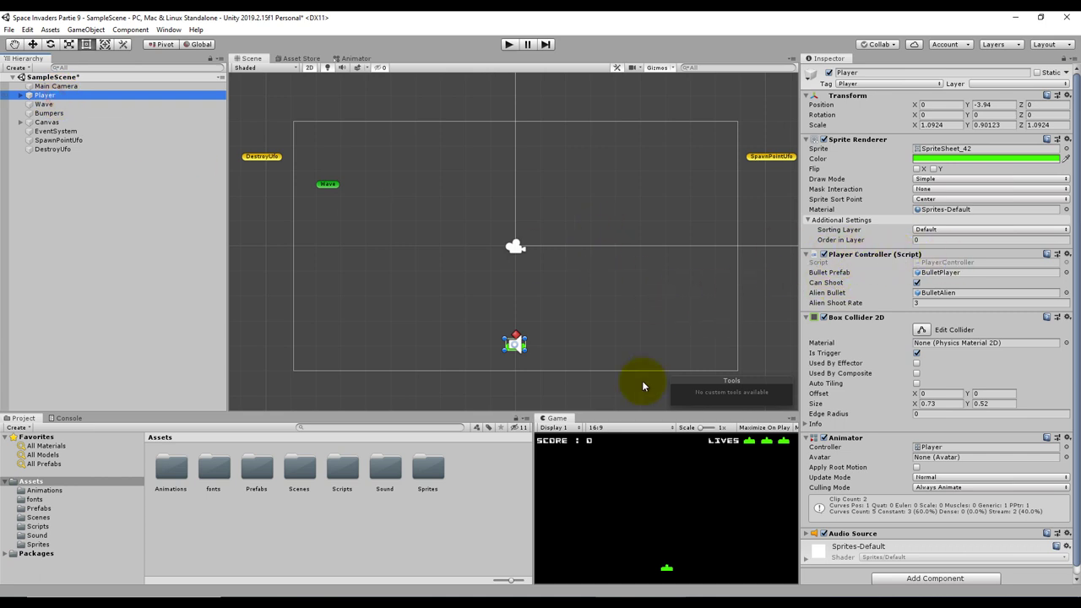
click(508, 45)
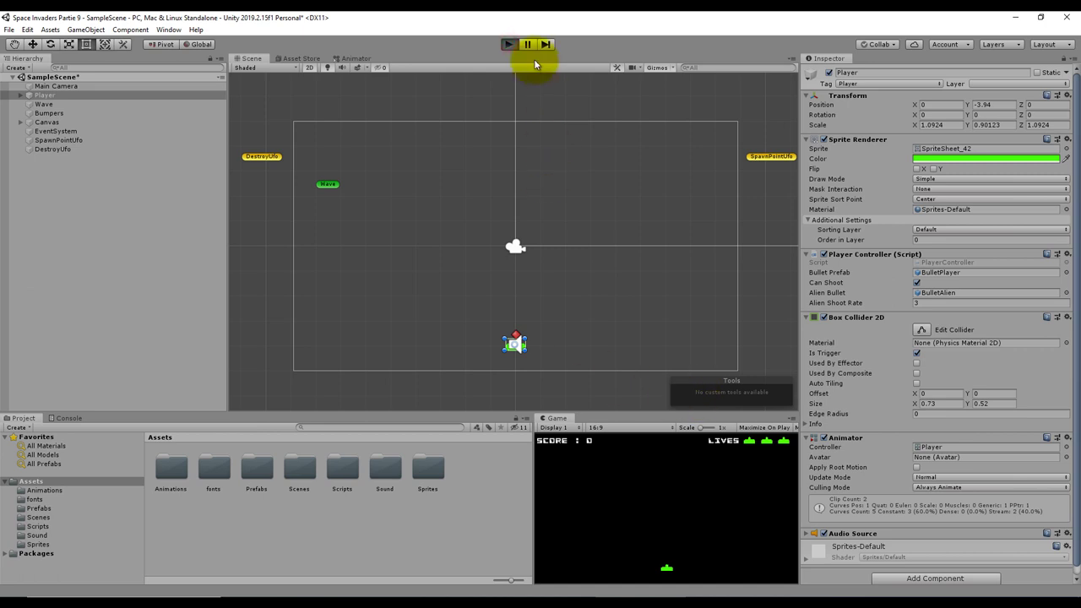
click(529, 45)
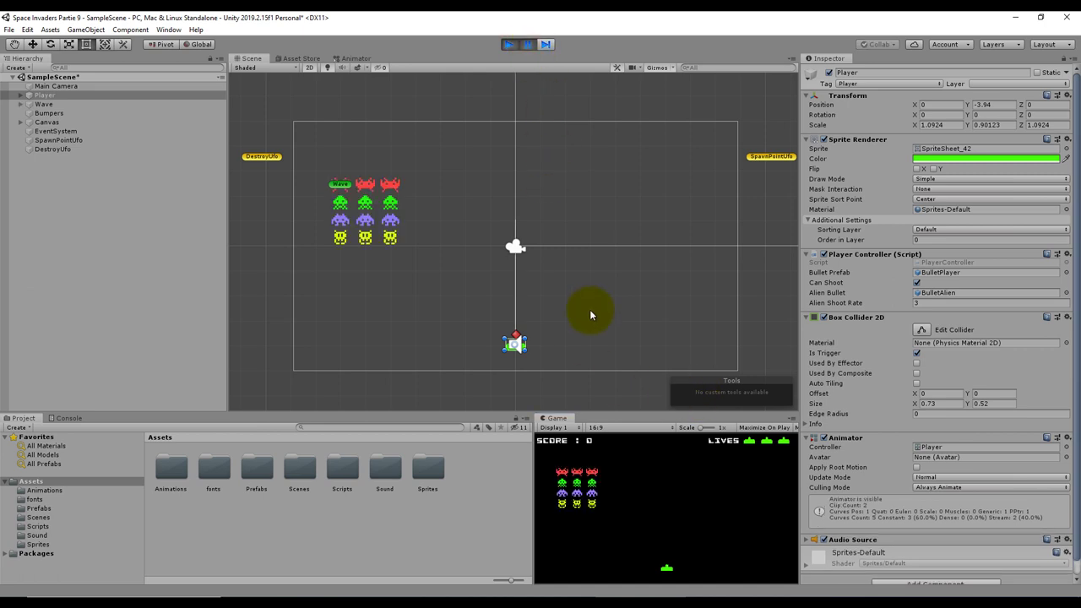
click(526, 45)
key(Right)
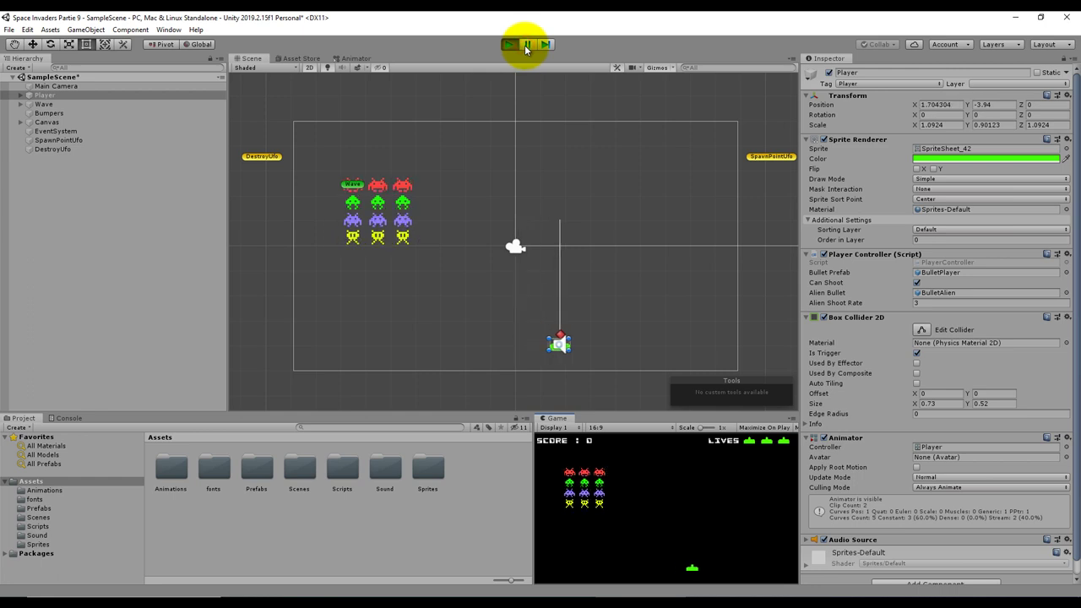
click(525, 45)
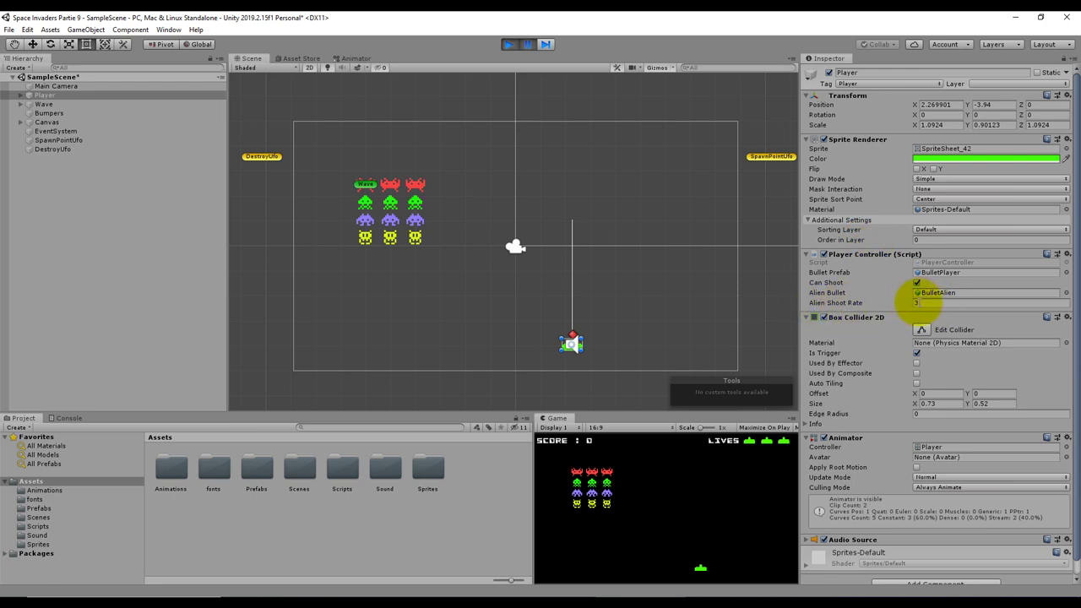
Step: Set Alien Shoot Rate to 1 mid-game, move the ship, then stop play so it reverts to 3
text(1)
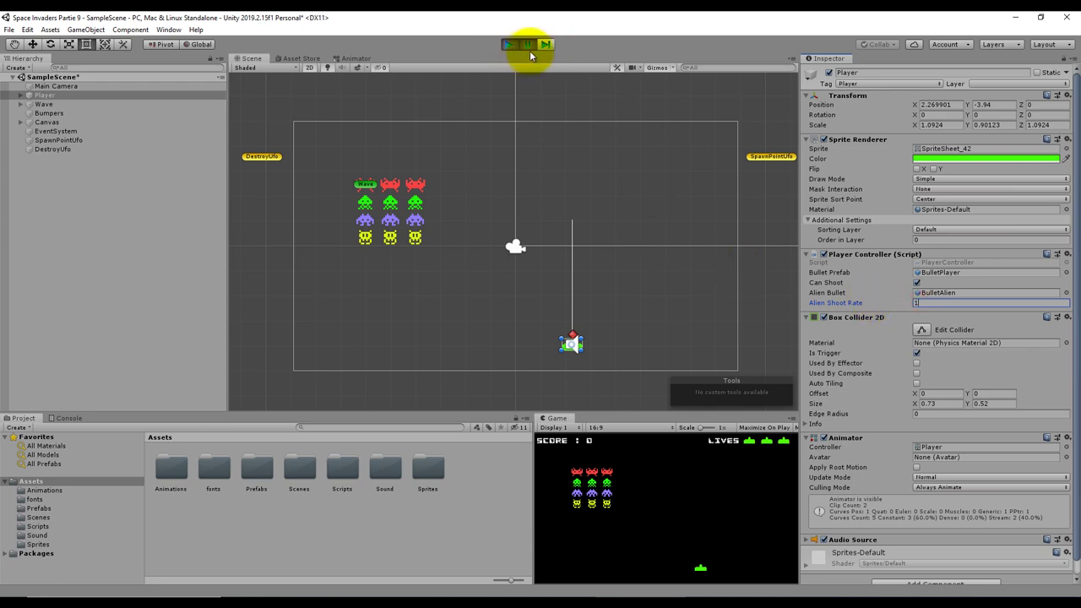
click(528, 44)
key(Left)
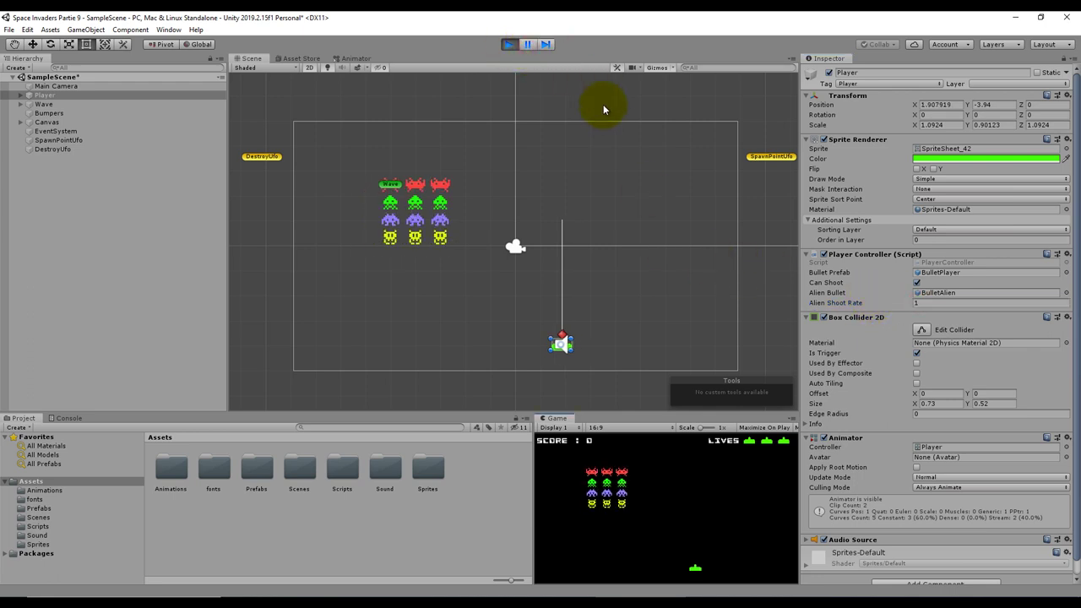
key(Left)
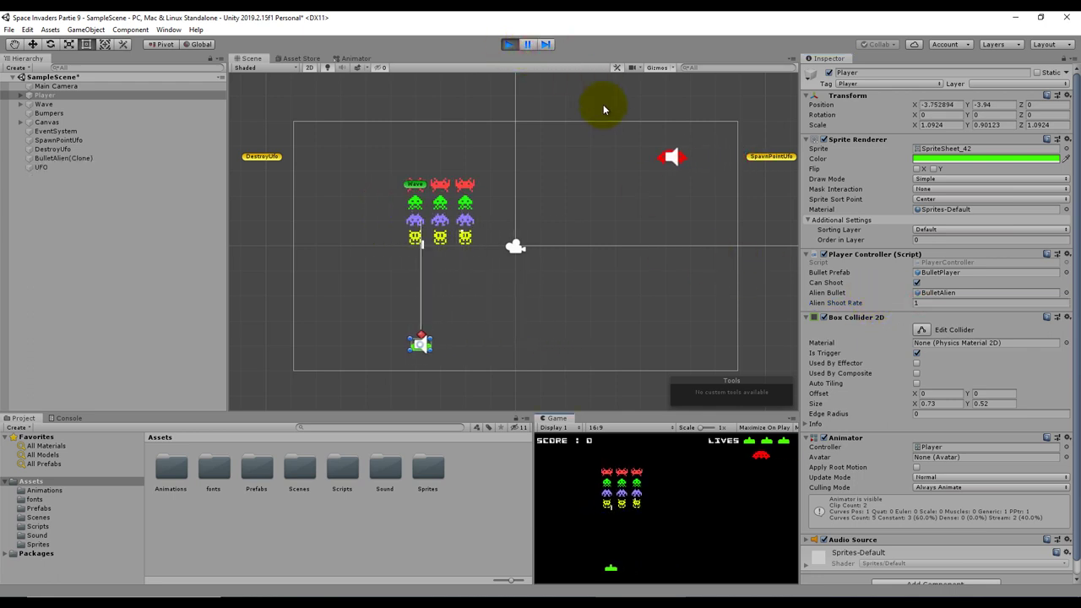
key(Right)
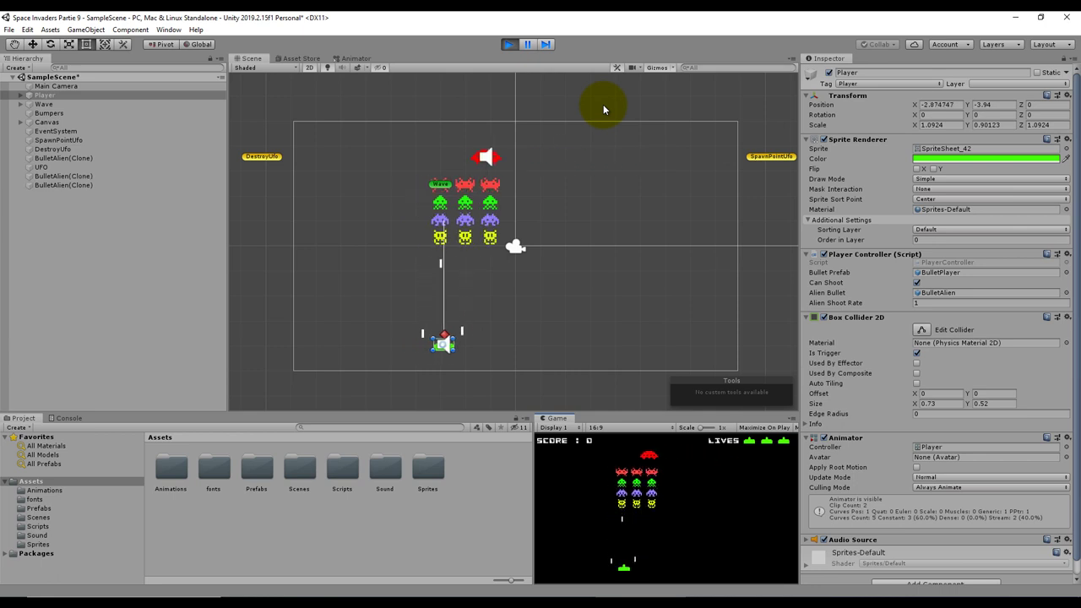
key(Right)
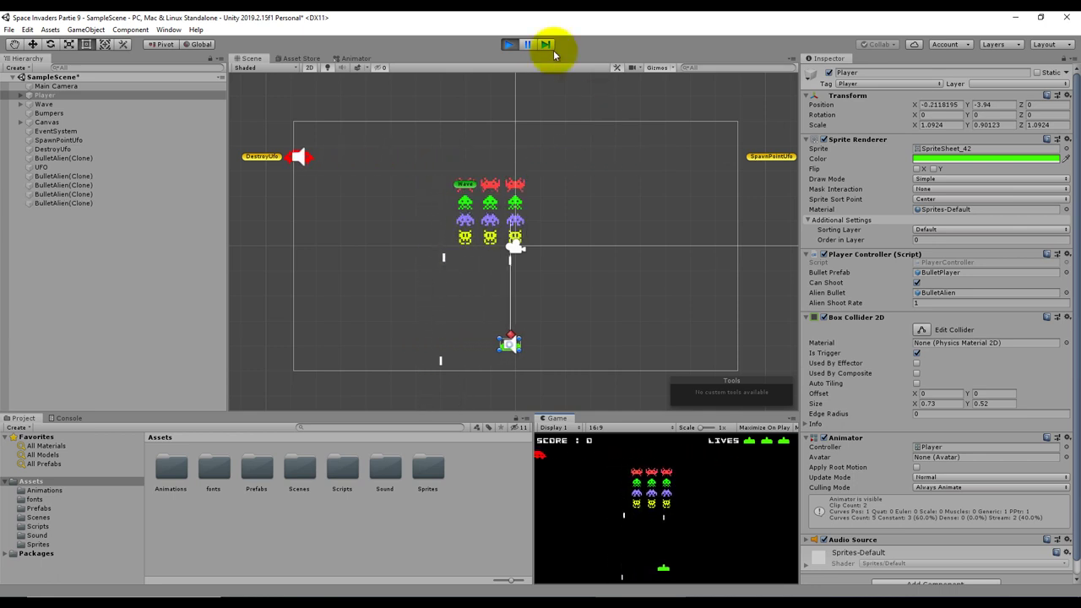
click(509, 44)
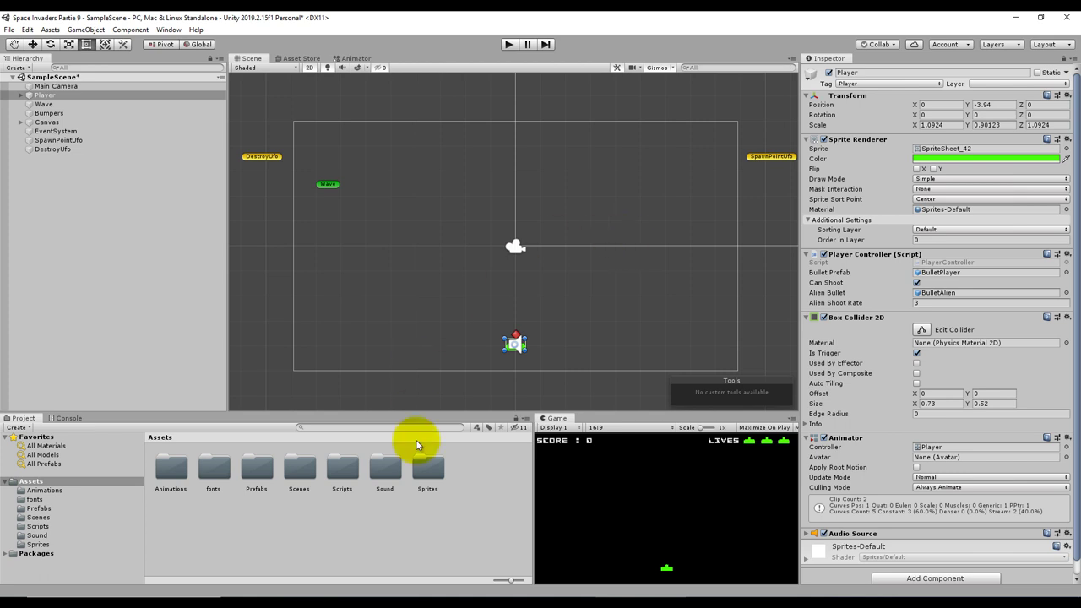
Step: Open the Scripts folder, check DestroyUfo and SpawnPointUfo, and open SpawnUfo in Visual Studio
double_click(339, 467)
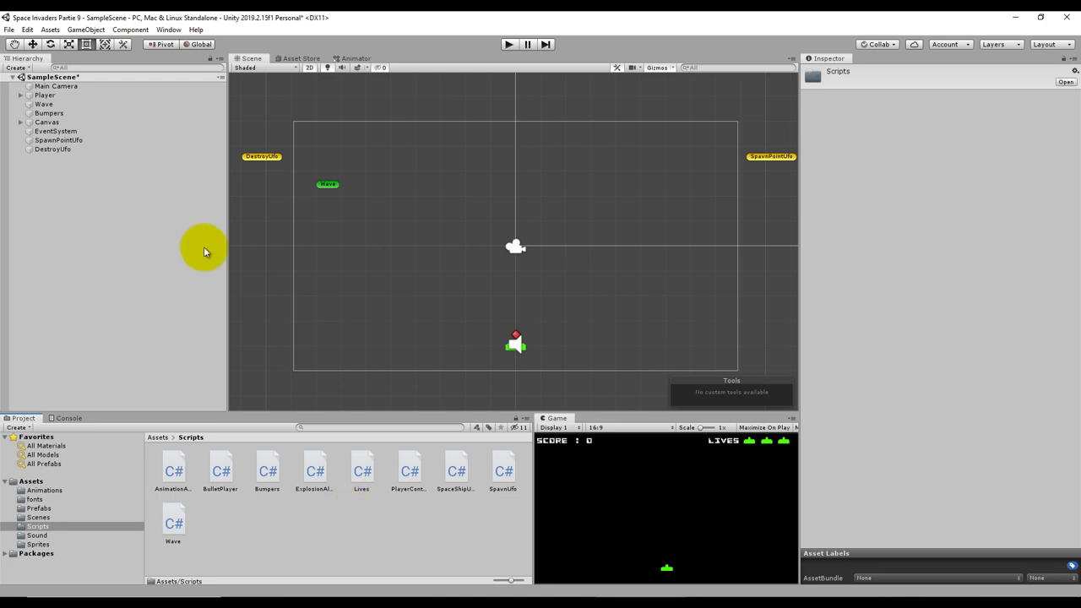
click(56, 150)
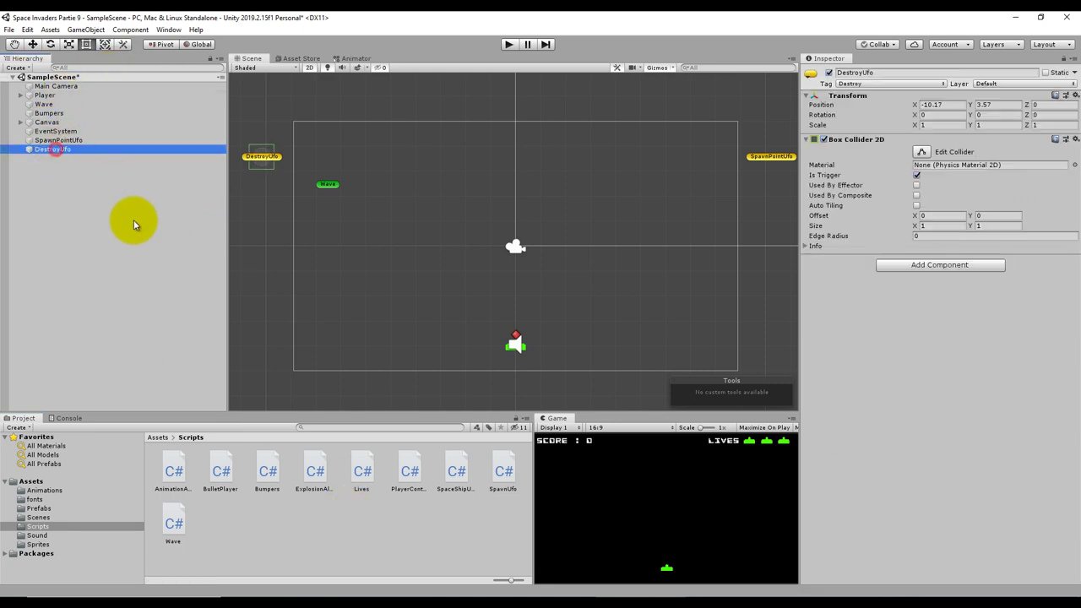
click(54, 141)
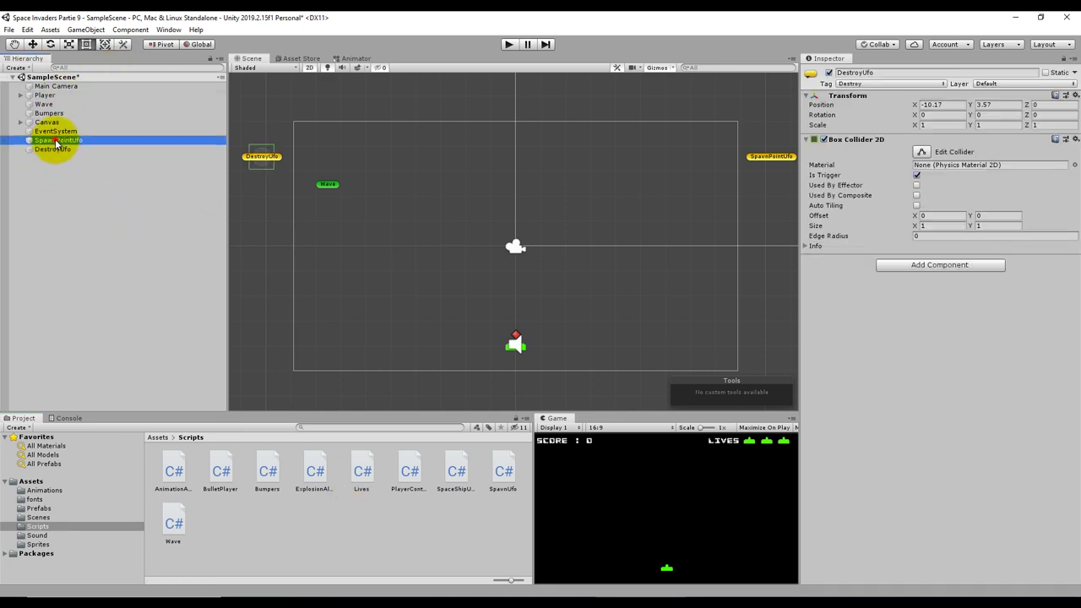
double_click(504, 471)
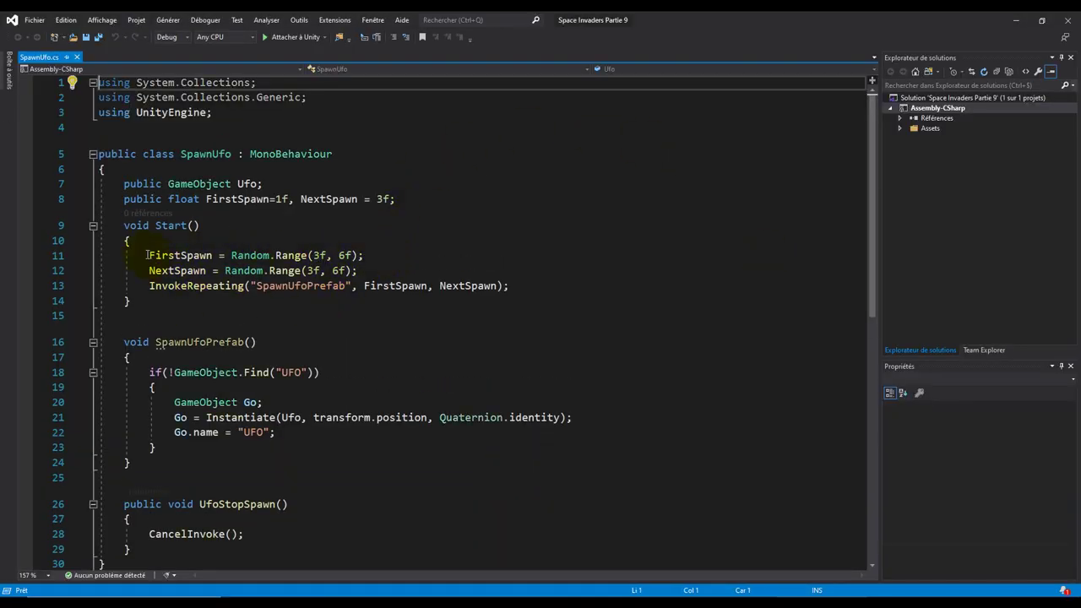
Step: Compare the spawn-time lines in Start with SpawnPointUfo's First Spawn and Next Spawn in Unity
drag(149, 255, 358, 272)
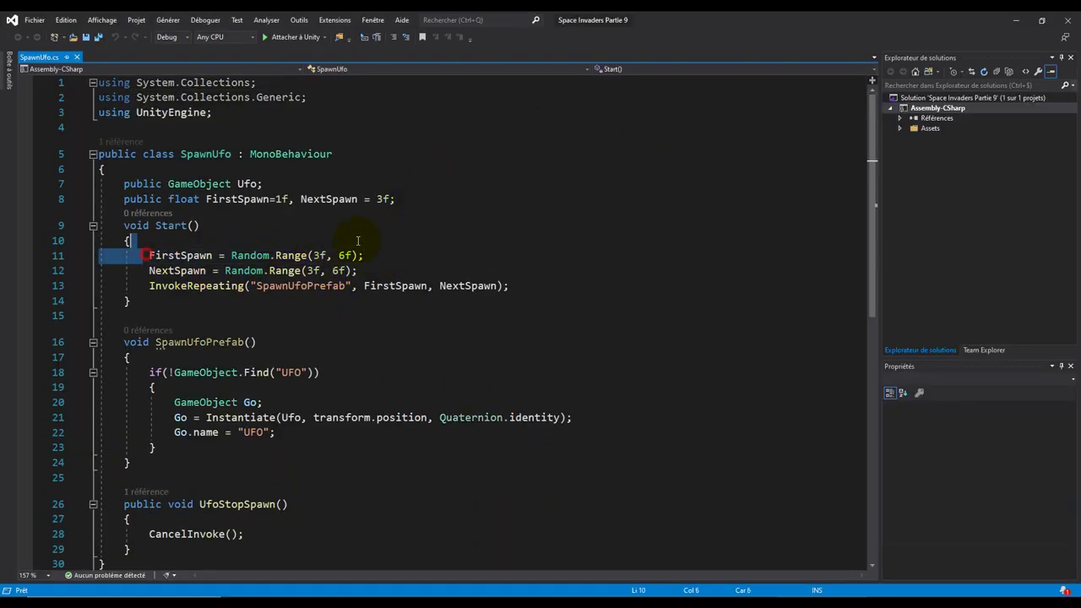
click(639, 591)
click(59, 140)
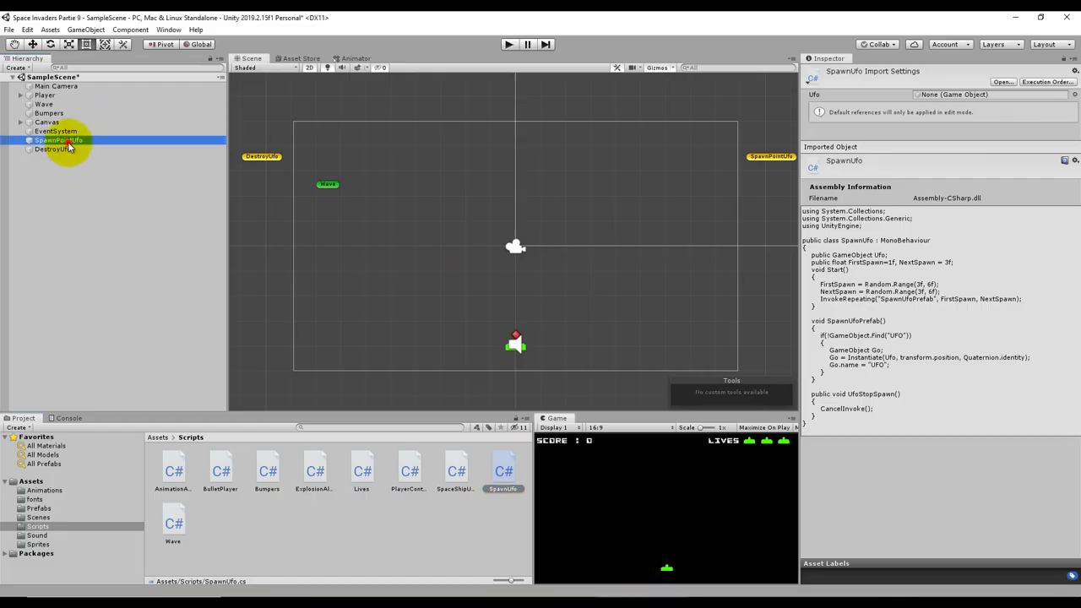
click(832, 591)
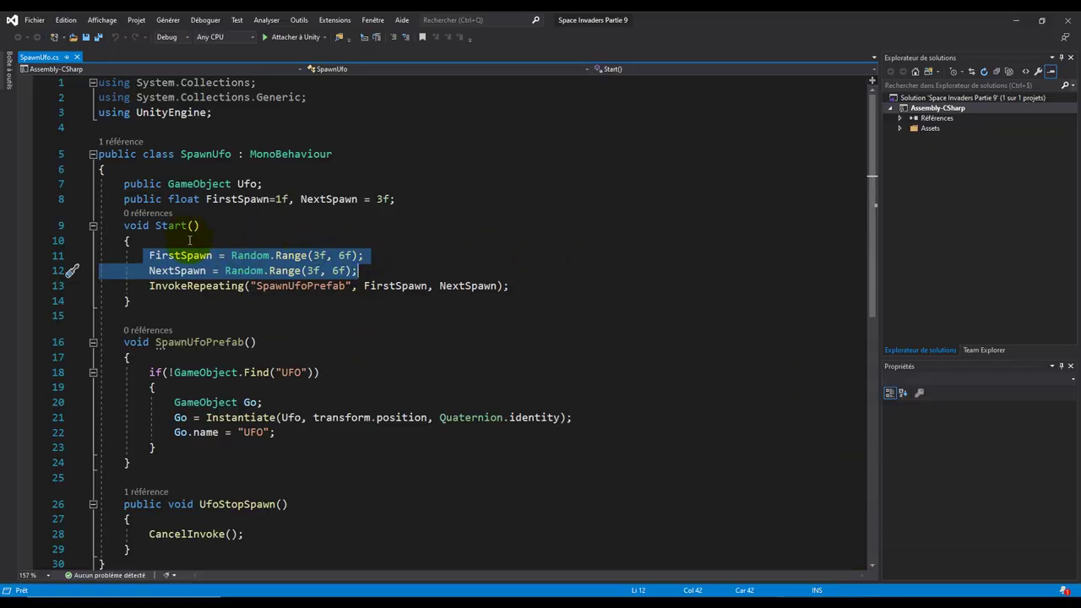
Step: Change FirstSpawn to Random.Range(15f, 20f)
click(309, 256)
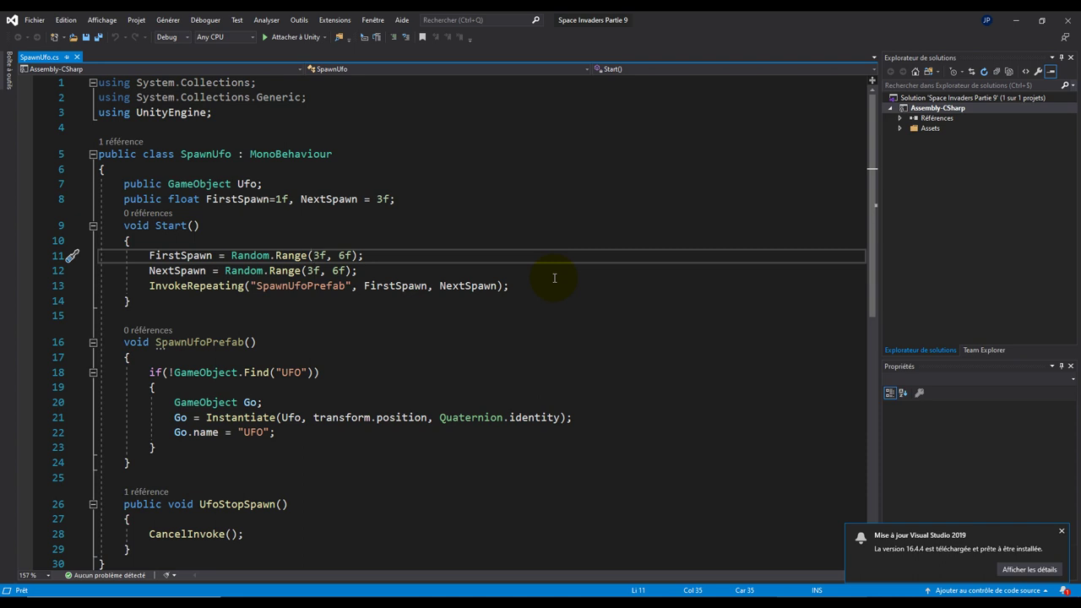
key(Delete)
text(10)
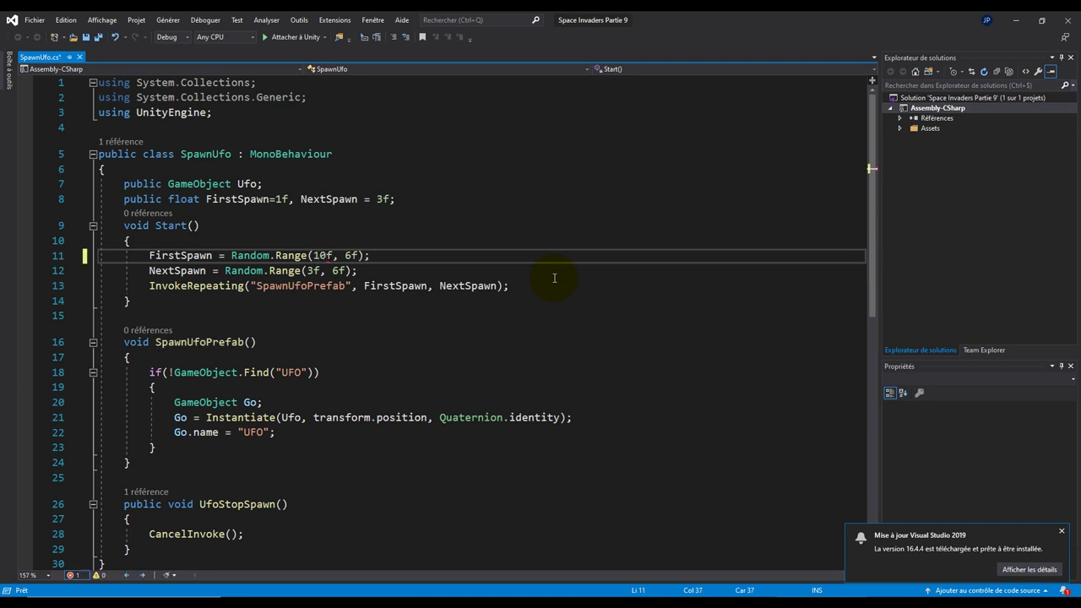
click(353, 255)
key(BackSpace)
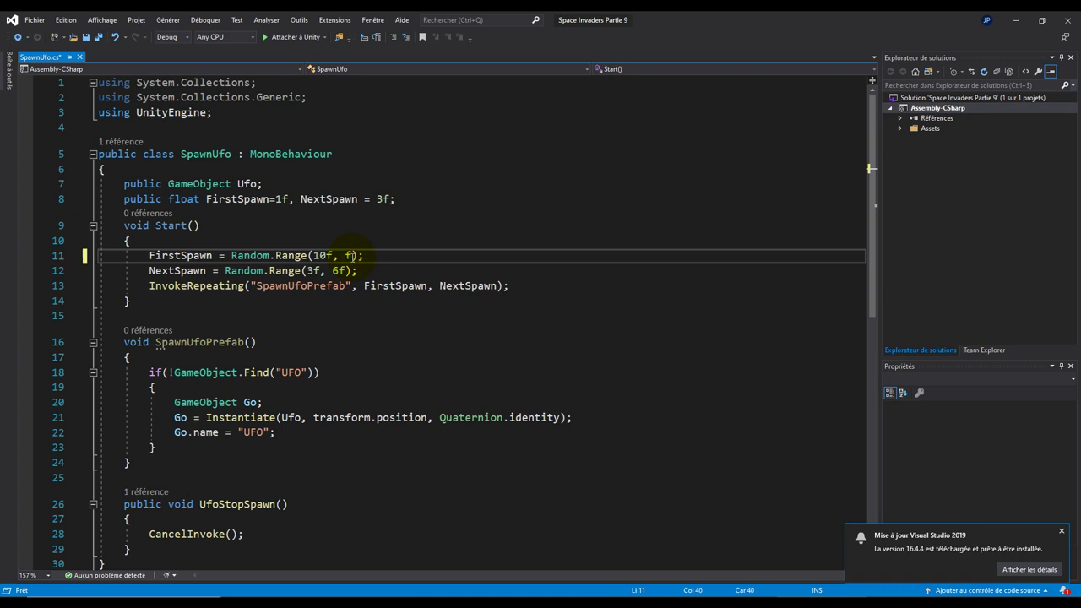
text(20)
click(320, 255)
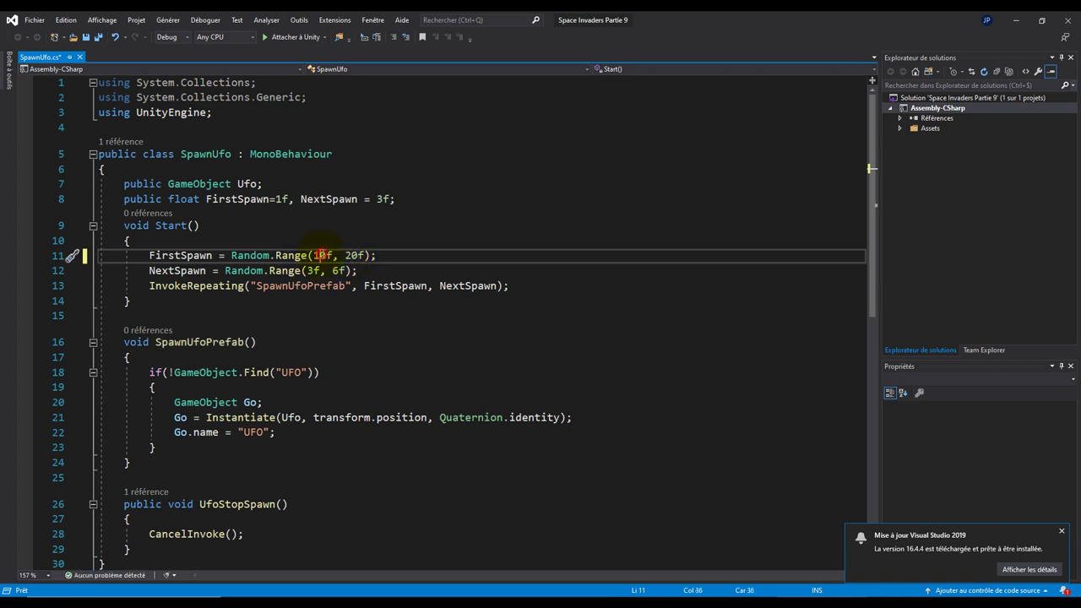
key(Delete)
text(5)
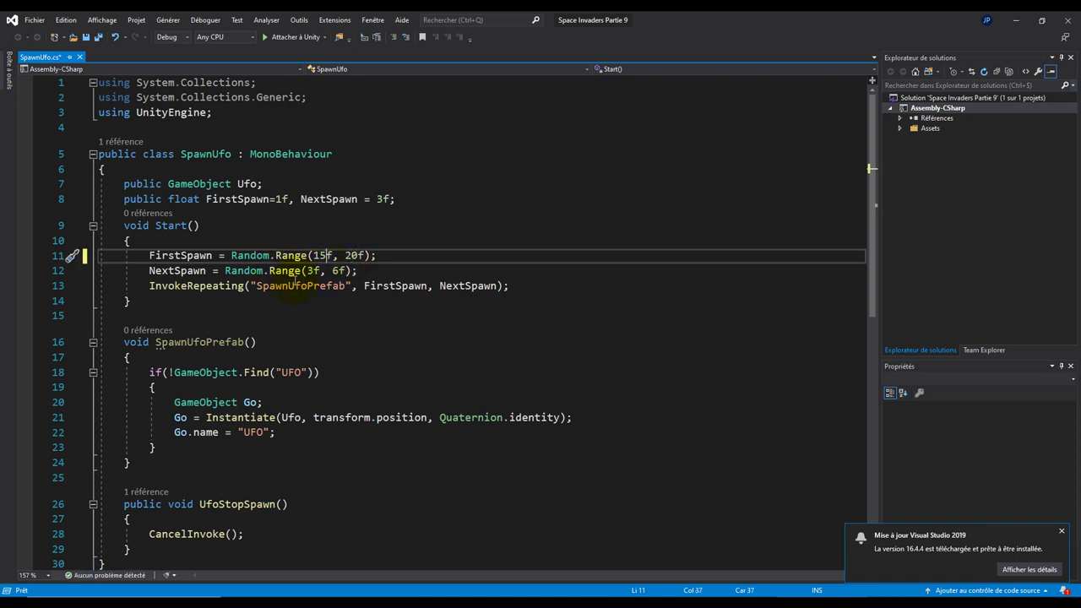
Step: Change NextSpawn to Random.Range(20f, 30f) and save SpawnUfo.cs
click(315, 270)
key(BackSpace)
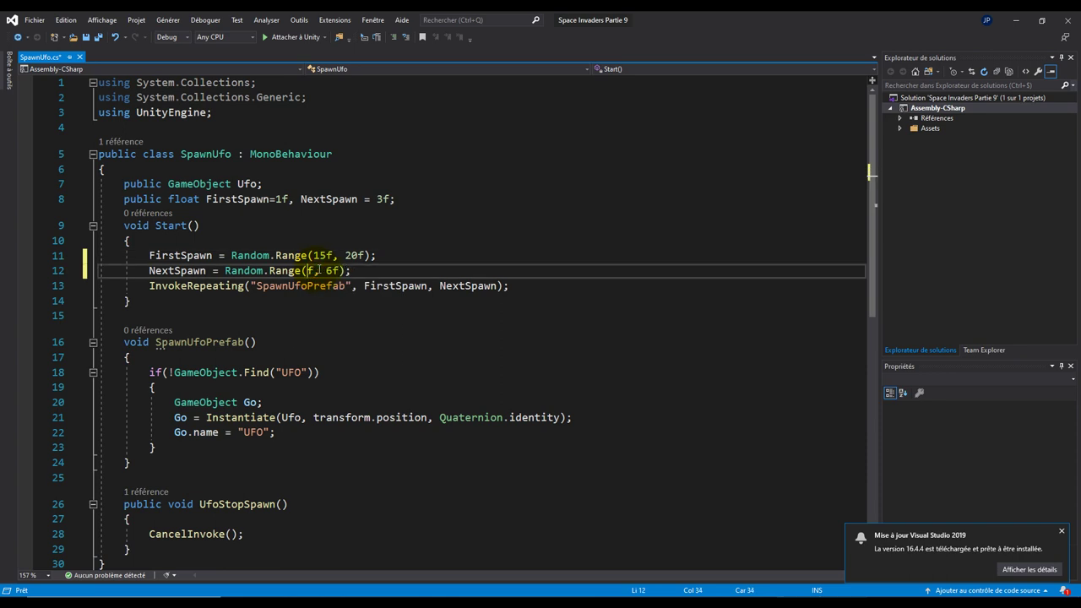
text(20)
click(346, 270)
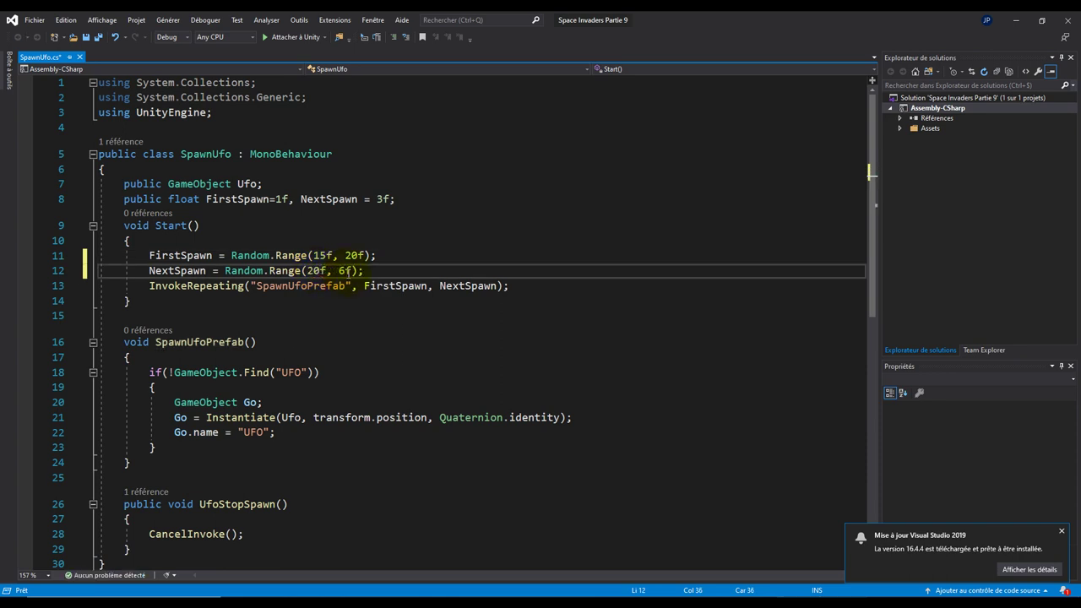
key(BackSpace)
text(30)
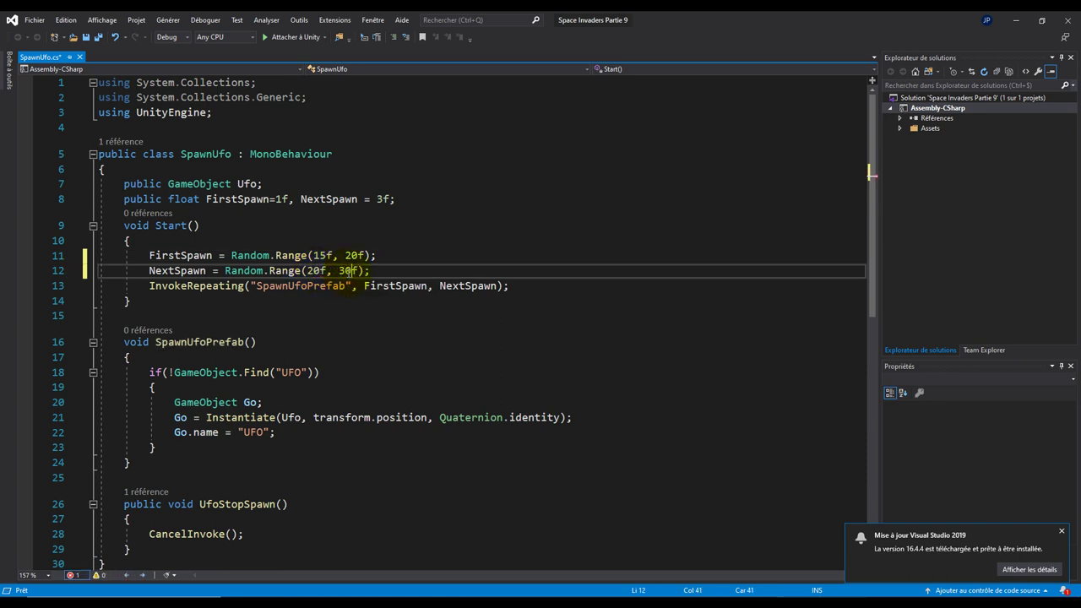
key(ctrl+s)
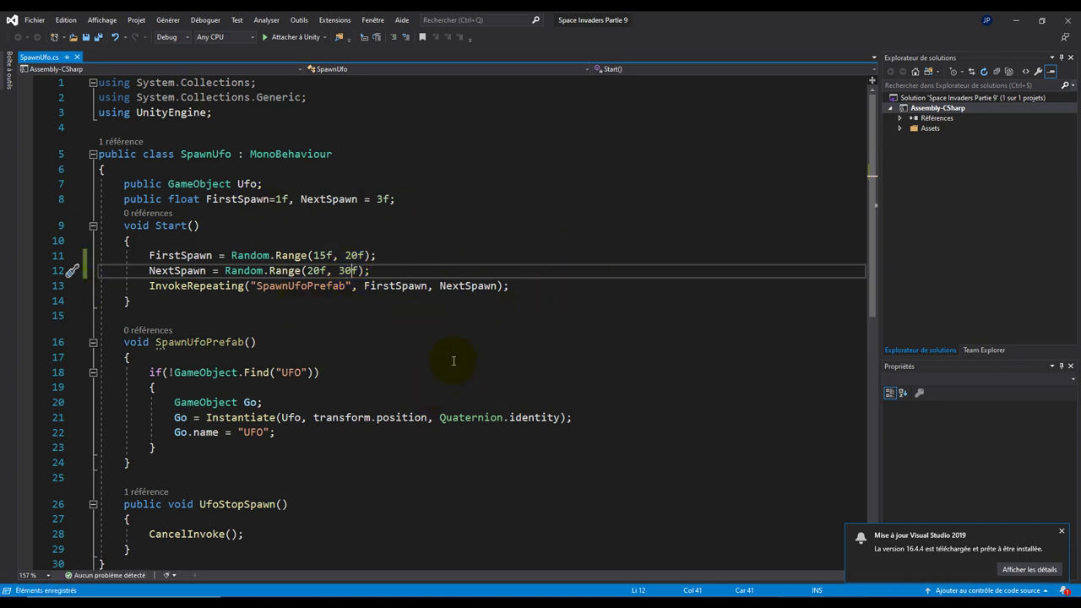
Step: Playtest twice to confirm new UFO timings, e.g. First Spawn 19.69 and Next Spawn 22.75
key(alt+Tab)
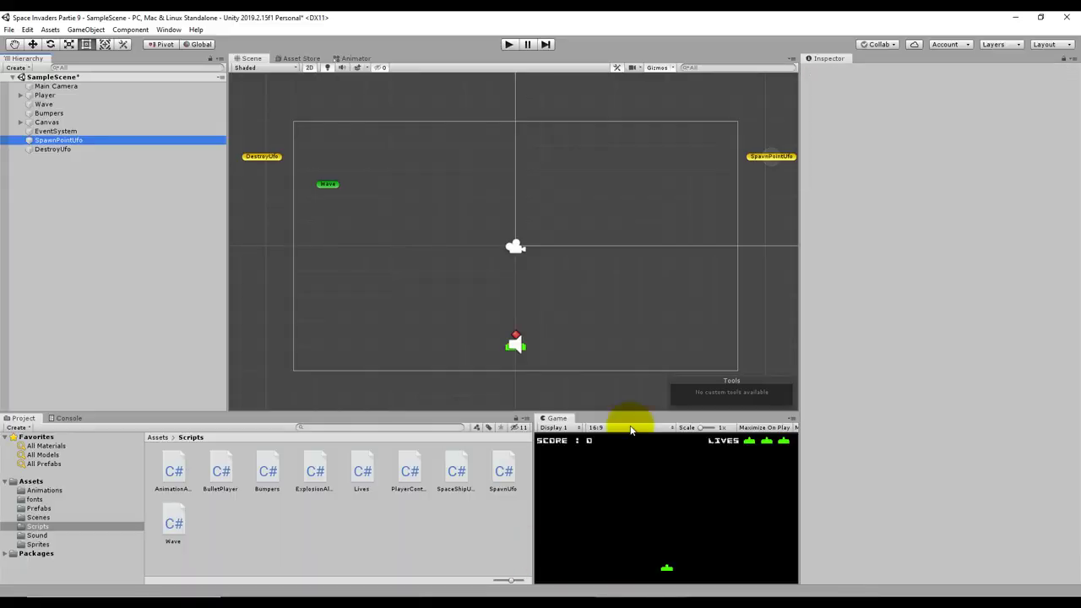
click(509, 44)
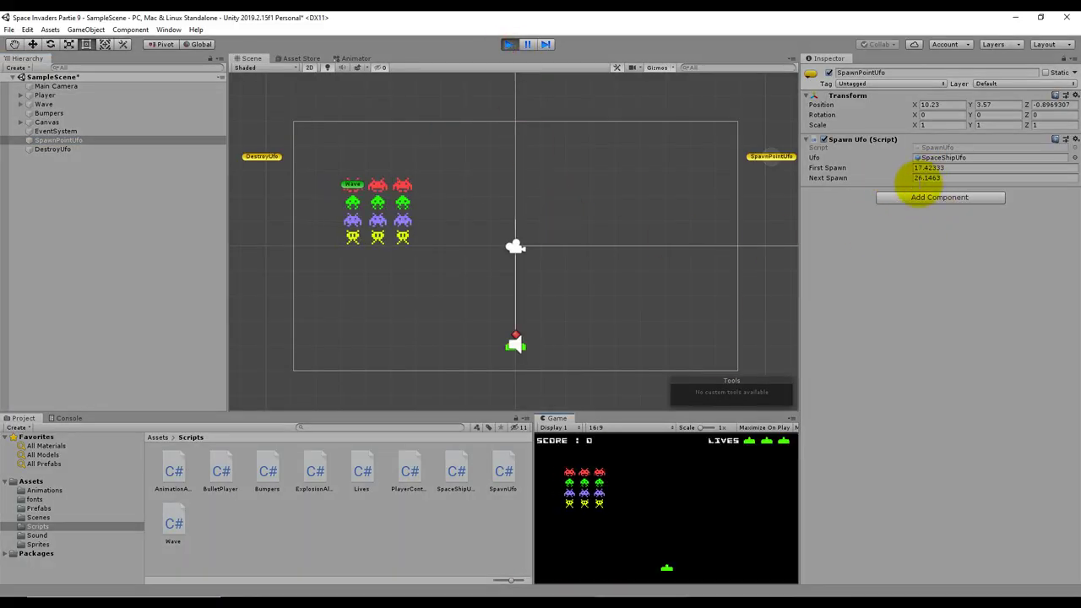
click(508, 44)
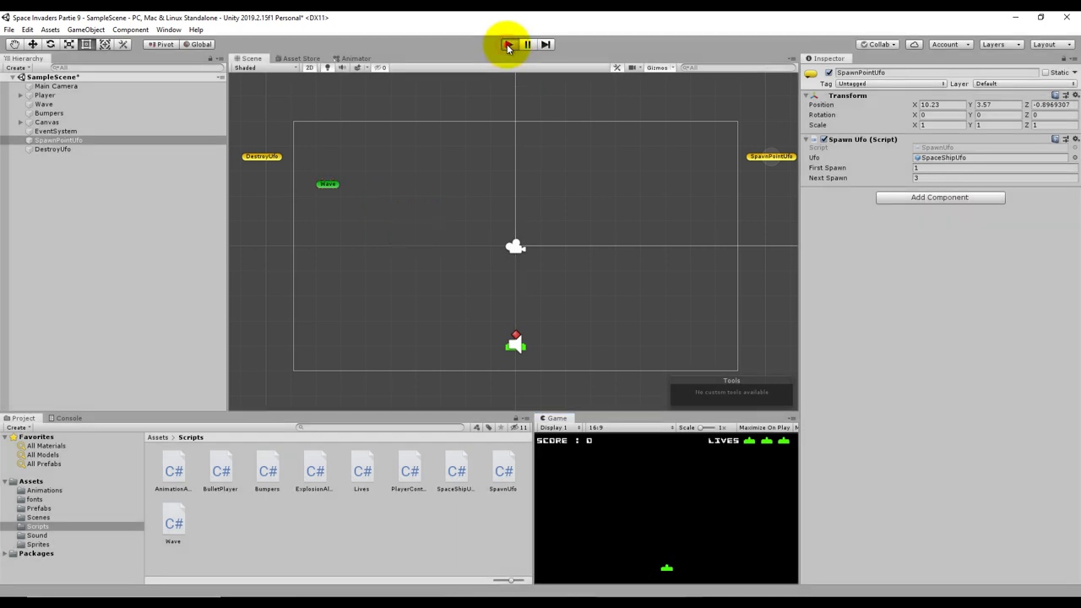
click(508, 45)
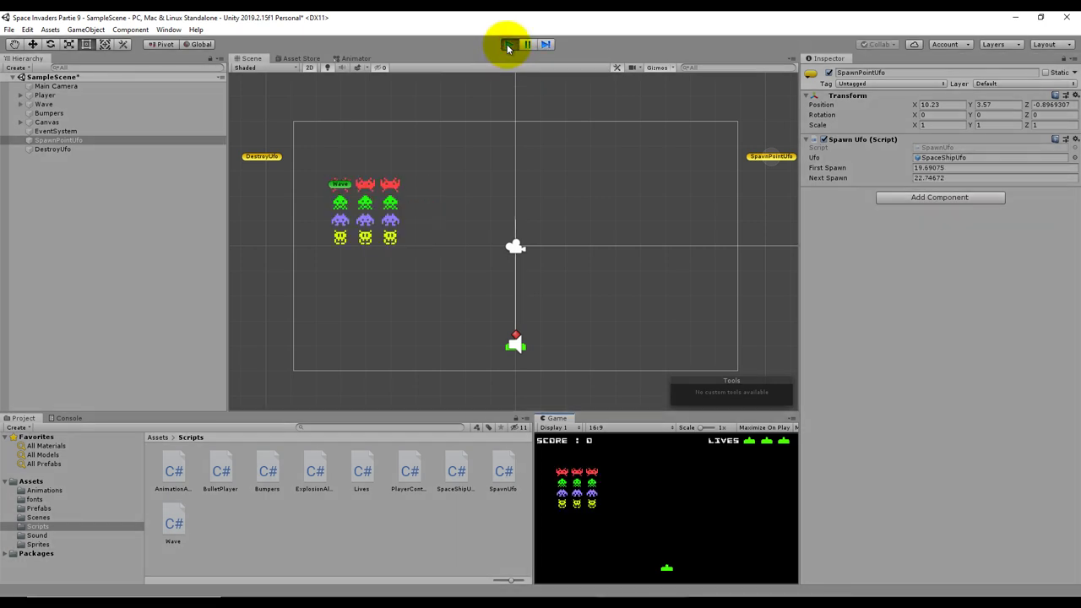
click(507, 45)
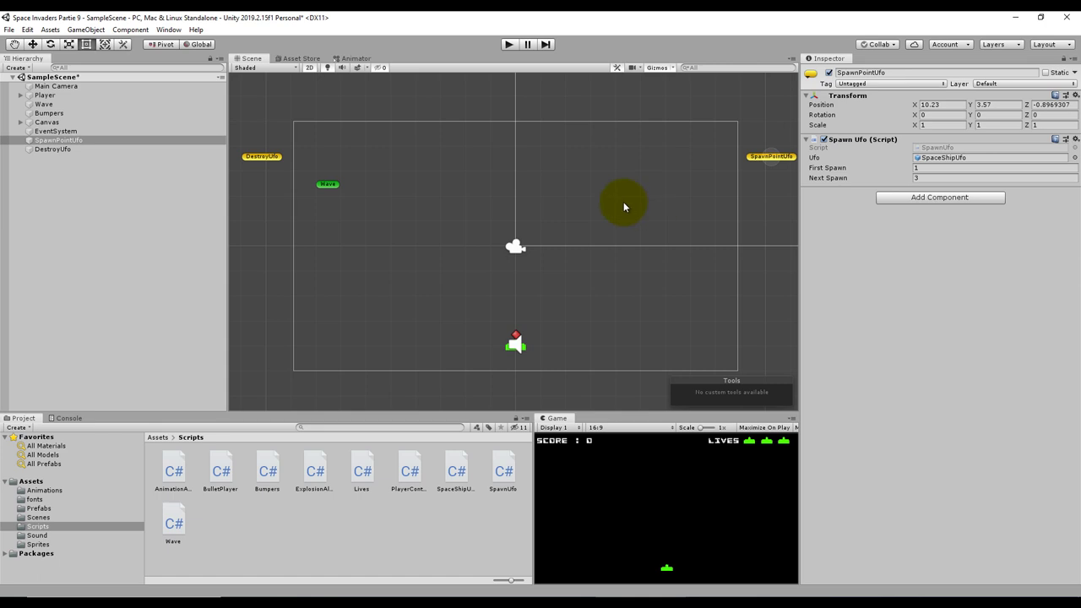
Step: Select the Wave object and open its Wave.cs script in Visual Studio
click(84, 104)
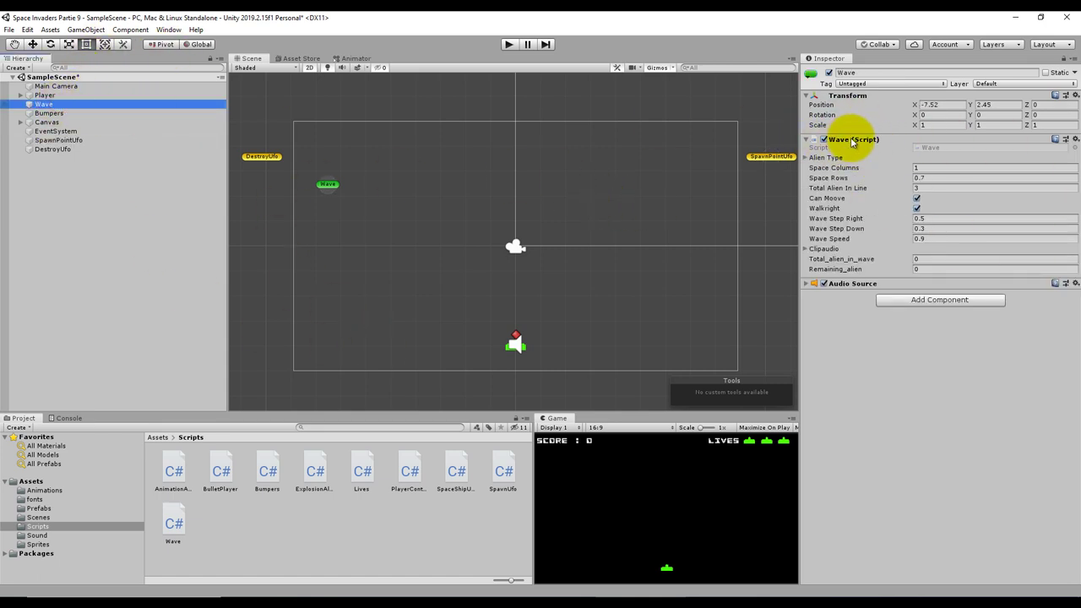
click(930, 147)
double_click(931, 147)
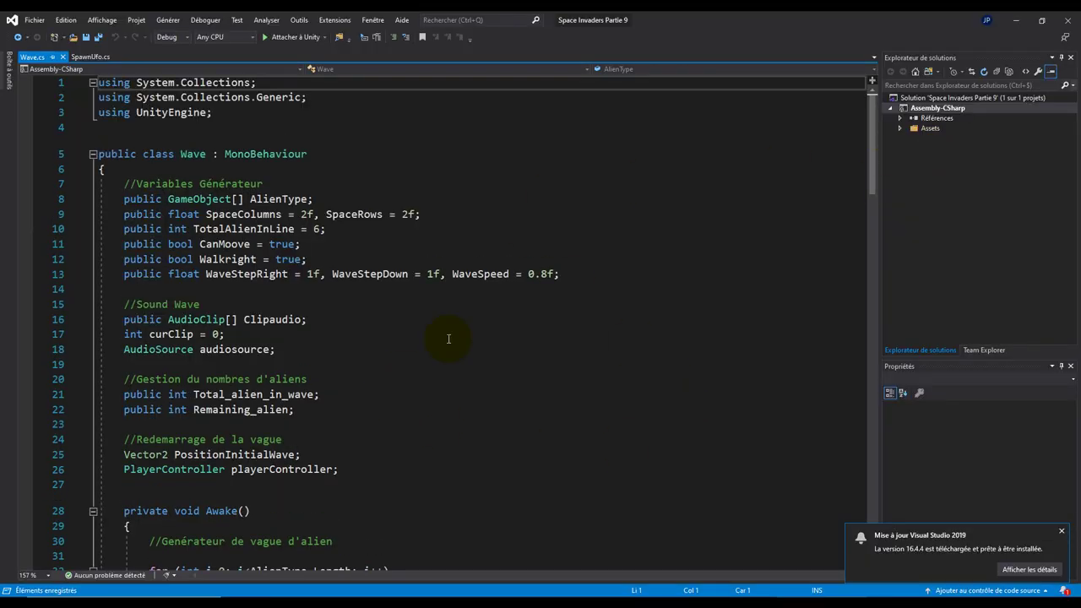
Step: Select and copy the alien wave generator and alien-count code (lines 30–47) in Awake
scroll(457, 346, down, 3)
scroll(465, 345, down, 2)
scroll(466, 344, down, 1)
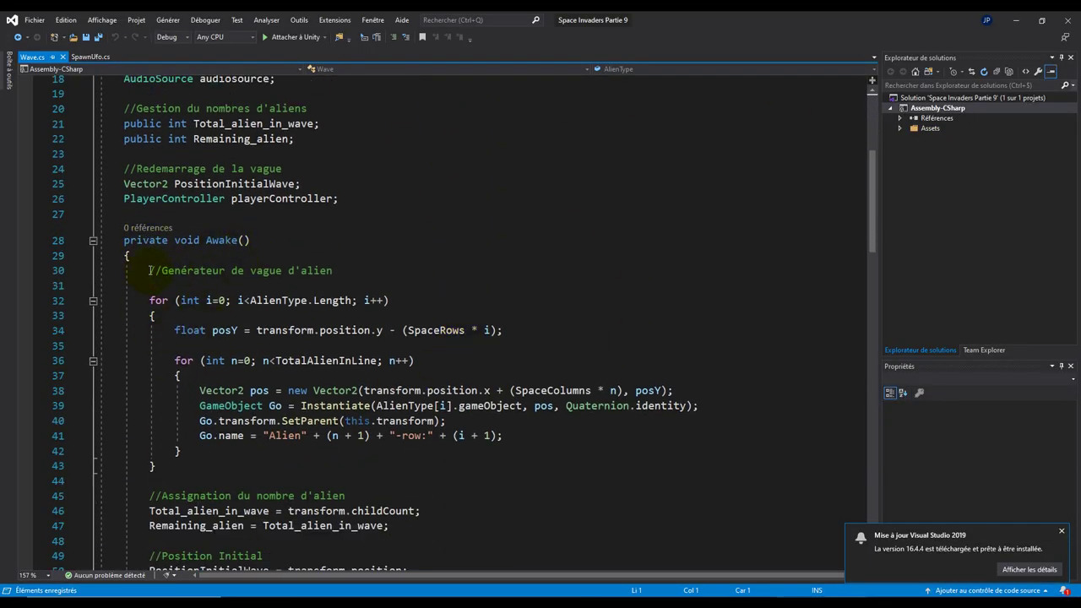
mouse_move(147, 270)
mouse_down()
mouse_move(361, 327)
mouse_move(380, 496)
mouse_move(413, 530)
mouse_up()
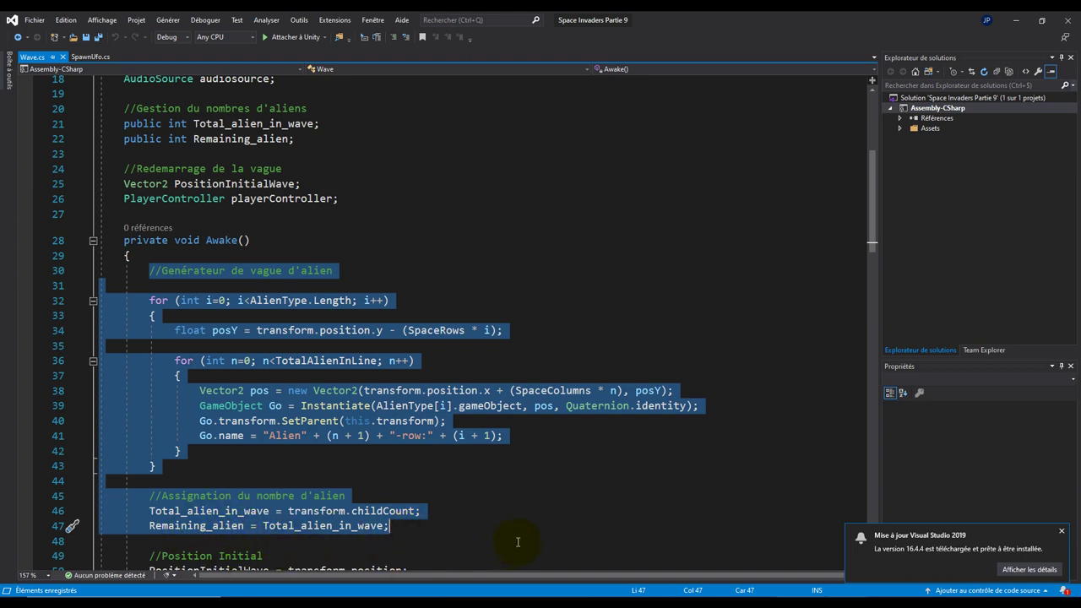
Step: Scroll to the class end, past the 'Win this level' print, to just after the Restart coroutine
scroll(519, 401, down, 5)
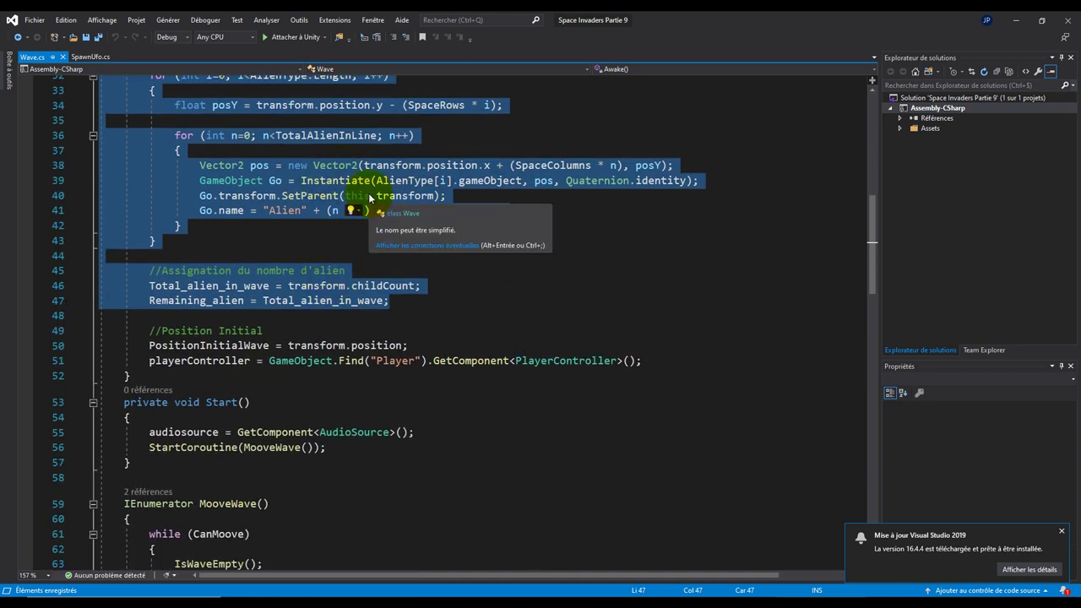
scroll(516, 388, down, 1)
scroll(516, 388, down, 1)
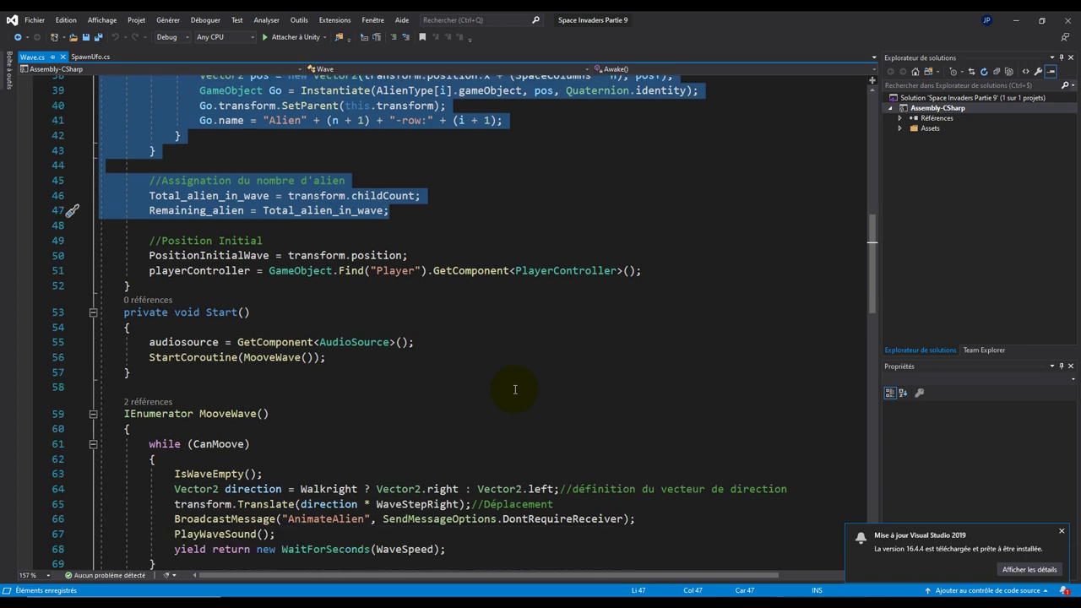
scroll(517, 392, down, 2)
scroll(517, 392, down, 2)
scroll(517, 392, down, 2)
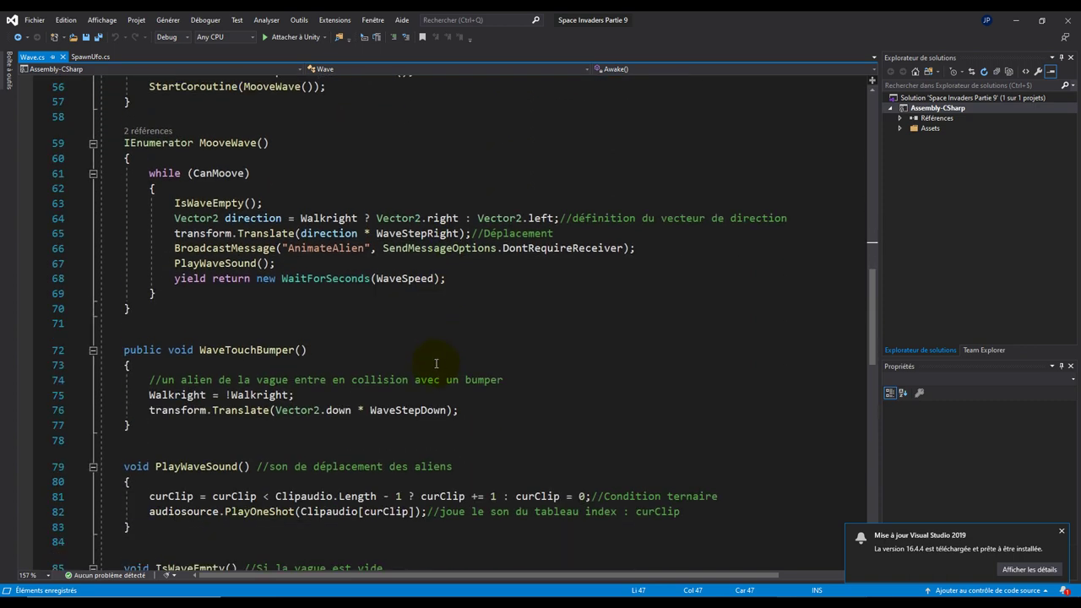
scroll(431, 360, down, 2)
scroll(431, 361, down, 1)
scroll(355, 380, down, 1)
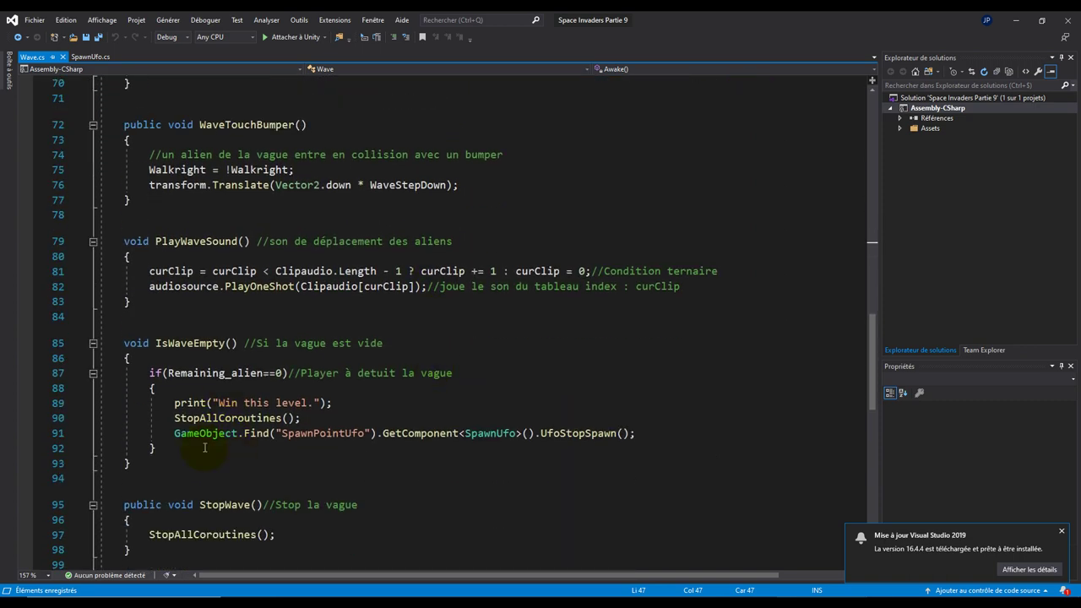
drag(172, 403, 333, 402)
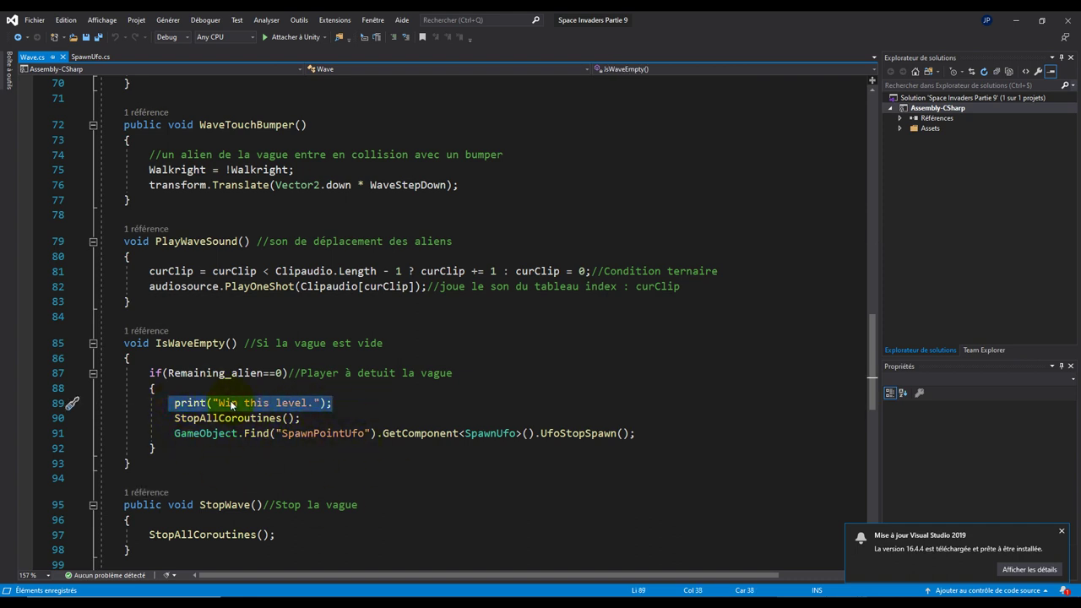
scroll(252, 406, down, 4)
scroll(357, 434, down, 4)
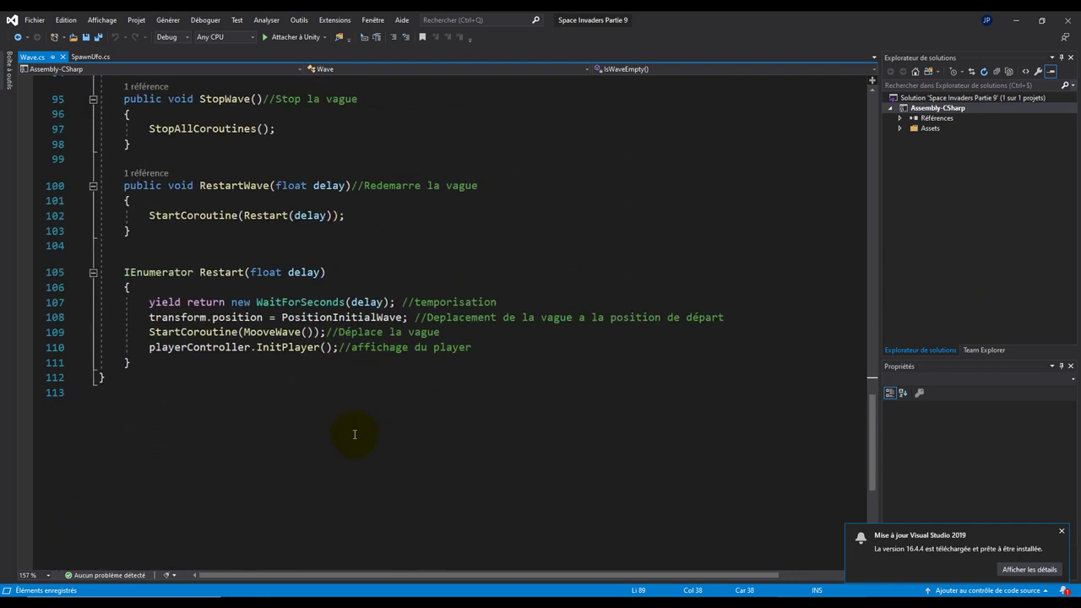
click(170, 365)
Step: Add an empty void GenerateNewWave() method after the Restart coroutine
key(Return)
key(Return)
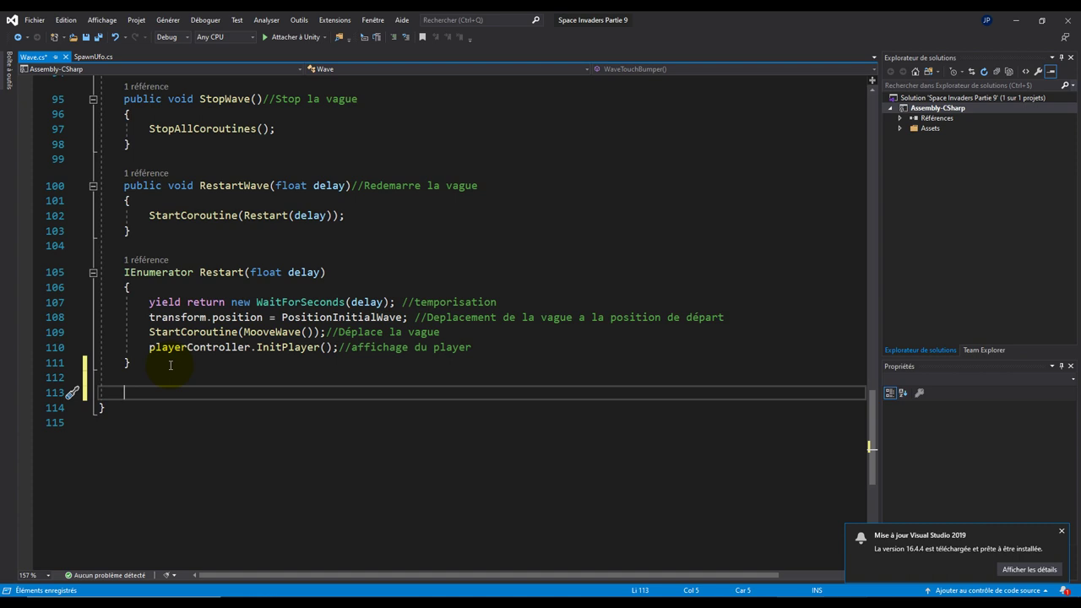
text(void )
text(G)
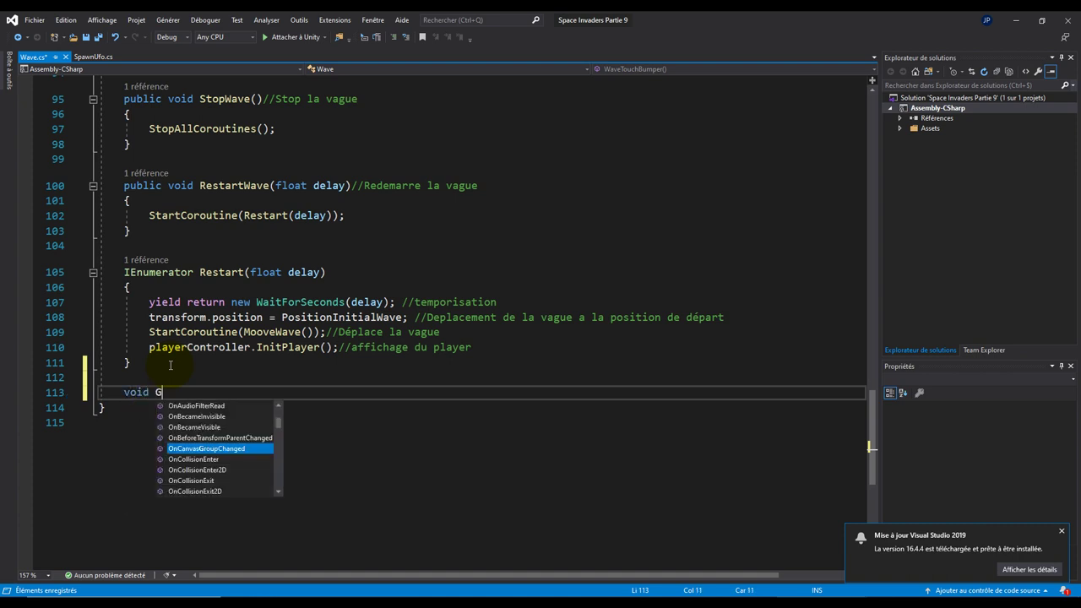
text(enerate)
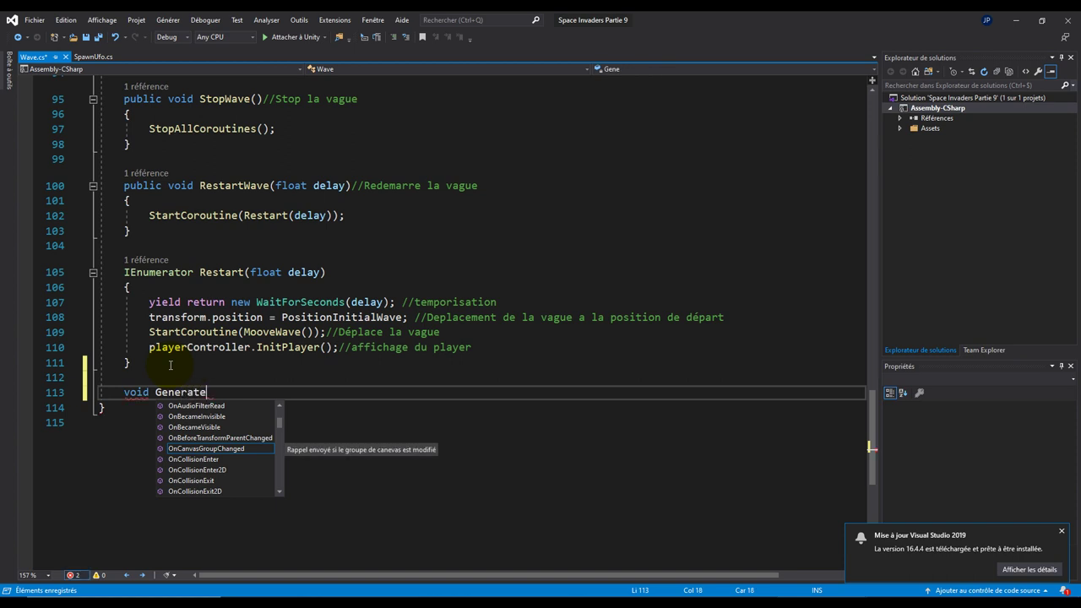
text(New)
text(Wave())
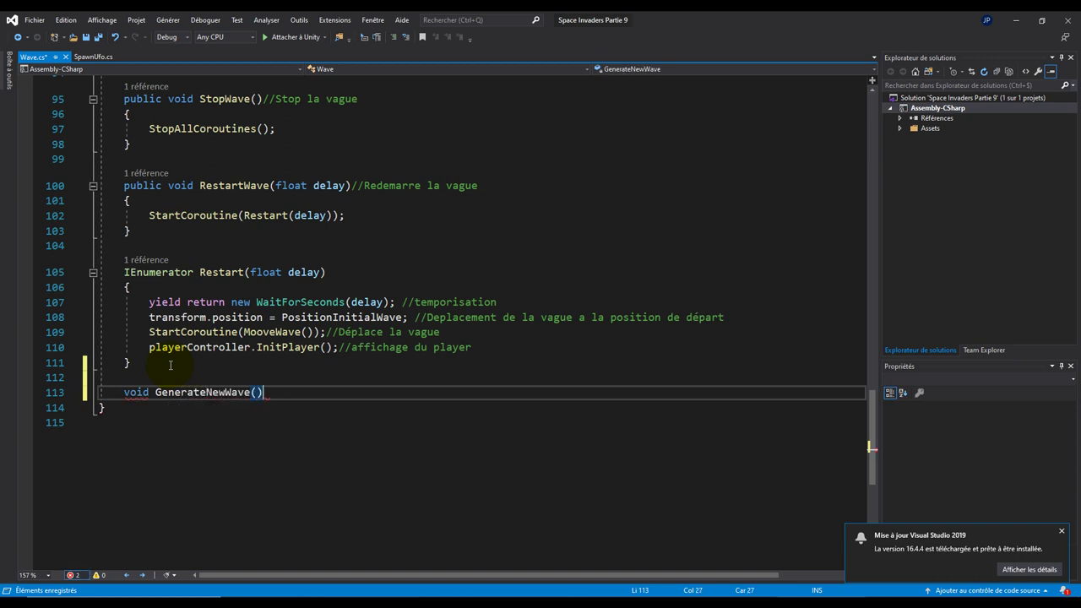
key(Return)
text({)
key(Return)
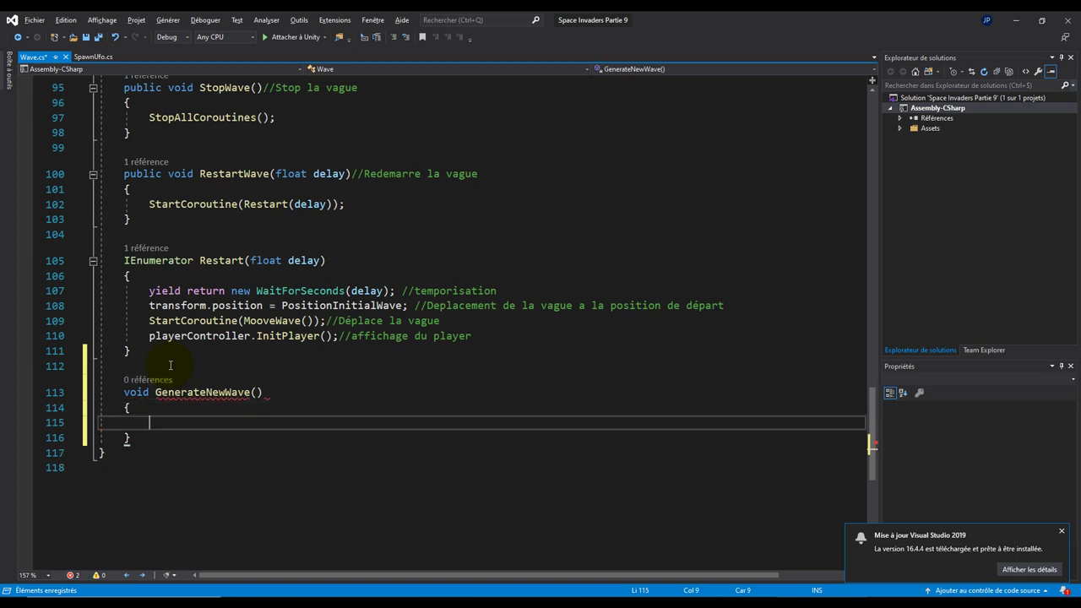
Step: Paste the copied wave generator code into GenerateNewWave and delete the stray blank line
text(//Générateur de vague d'alien          for (int i = 0; i < AlienType.Length; i++)         {             float posY = transform.position.y - (SpaceRows * i);              for (int n = 0; n < TotalAlienInLine; n++)             {                 Vector2 pos = new Vector2(transform.position.x + (SpaceColumns * n), posY);                 GameObject Go = Instantiate(AlienType[i].gameObject, pos, Quaternion.identity);                 Go.transform.SetParent(this.transform);                 Go.name = "Alien" + (n + 1) + "-row:" + (i + 1);             }         }          //Assignation du nombre d'alien         Total_alien_in_wave = transform.childCount;         Remaining_alien = Total_alien_in_wave;)
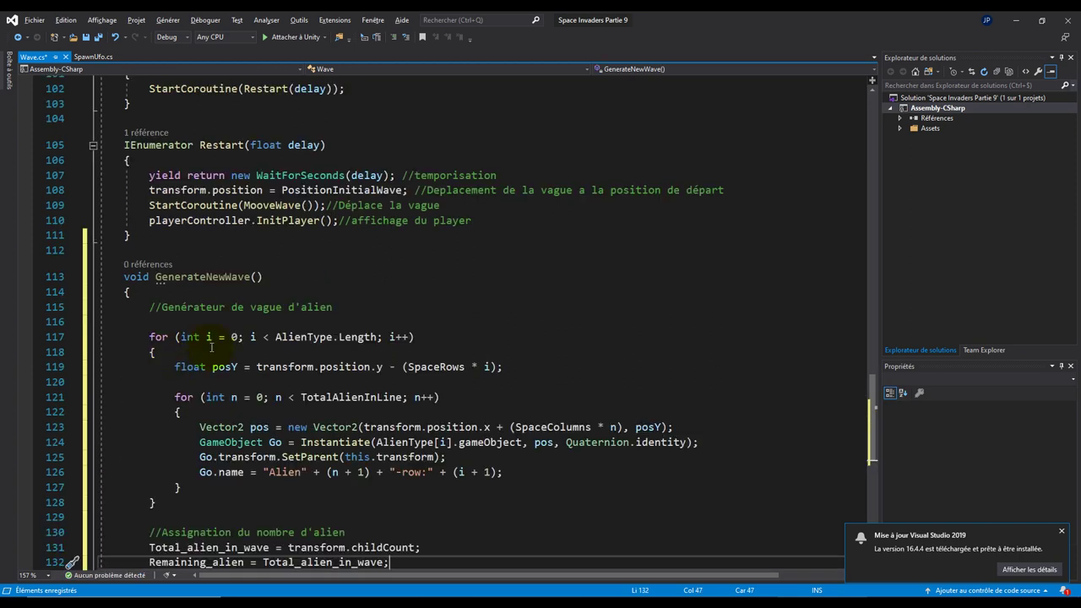
click(150, 308)
click(341, 308)
key(Delete)
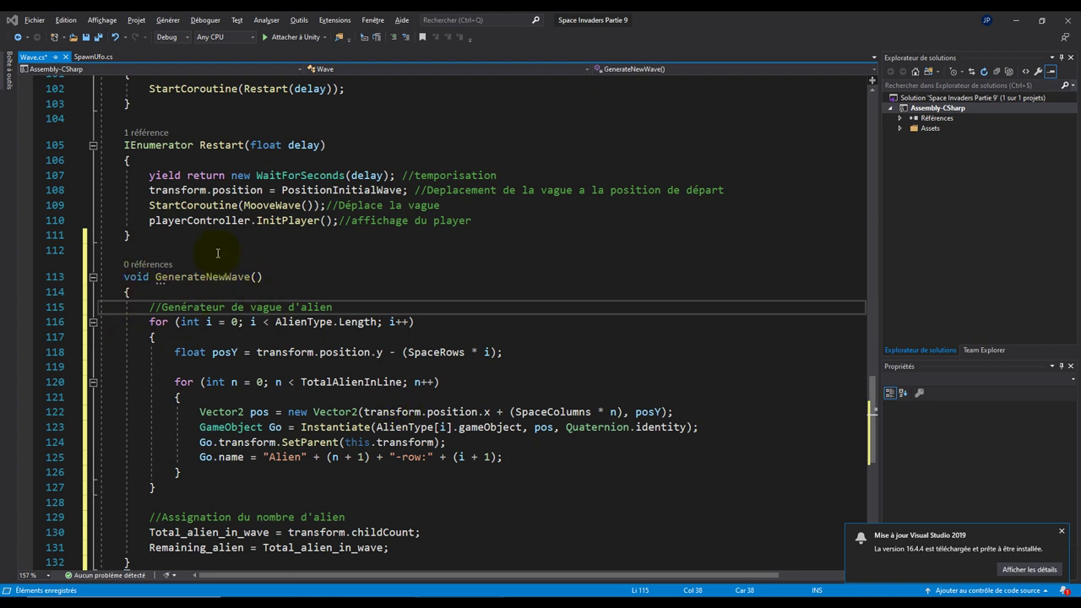
Step: At the top of GenerateNewWave, add the comment '//Ajout d'un alien par ligne' and 'if(TotalAlienInLine<16) TotalAlienInLine += 1;'
click(181, 289)
key(Return)
key(Return)
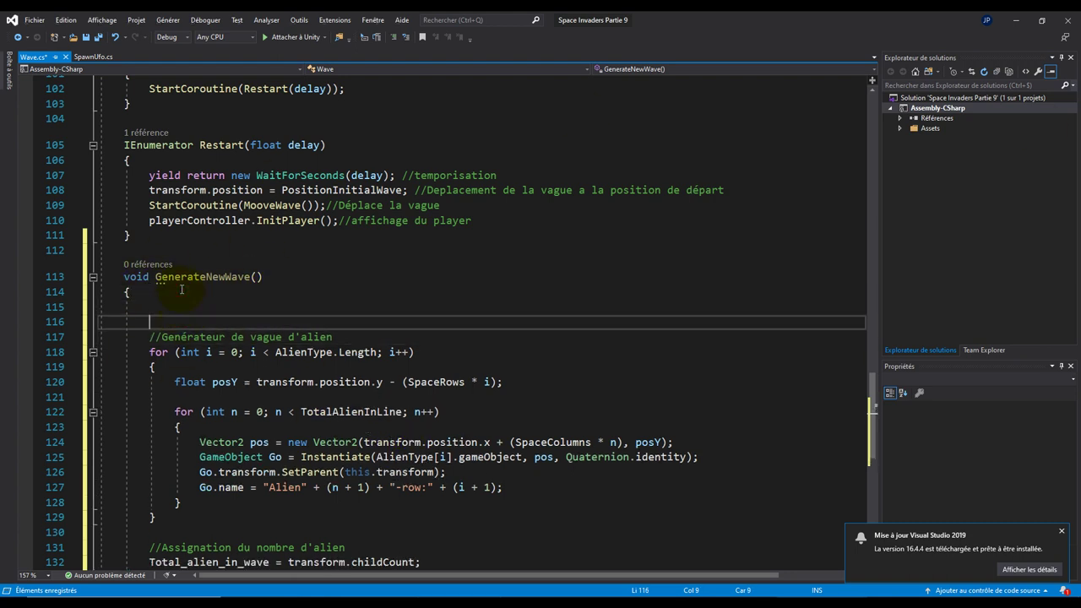
key(Up)
text(//)
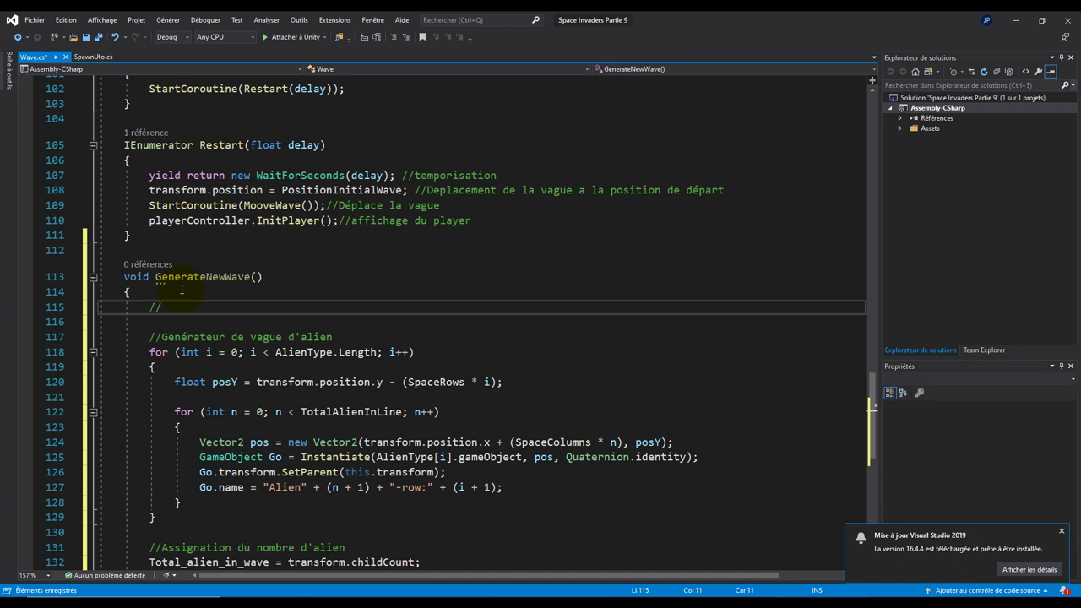
text(Ajout d')
text(un alien p)
text(ar ligne)
key(Return)
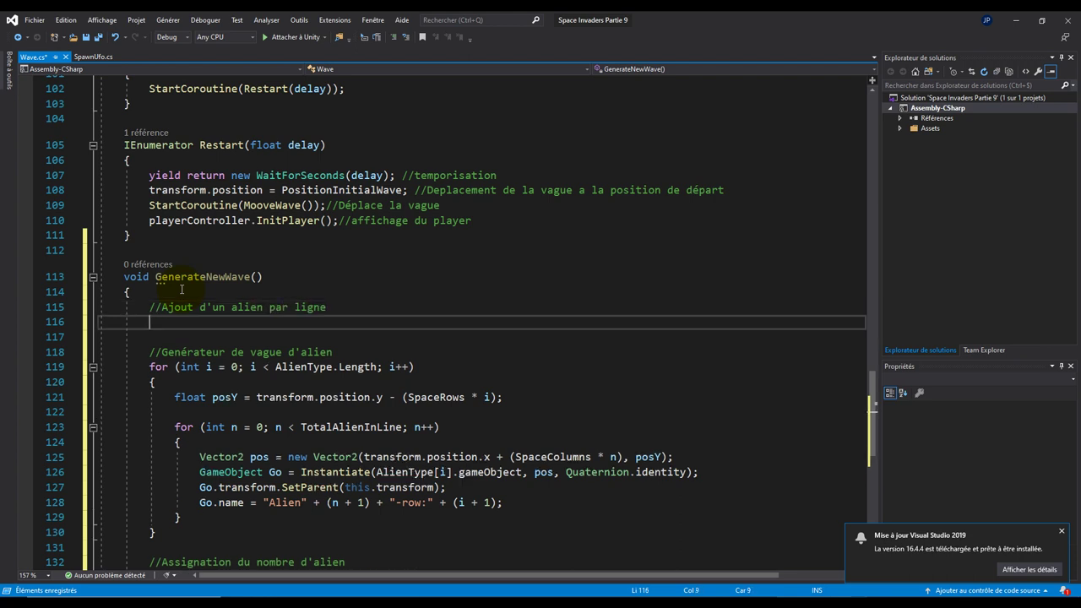
text(if()
text(ti)
key(BackSpace)
text(ot)
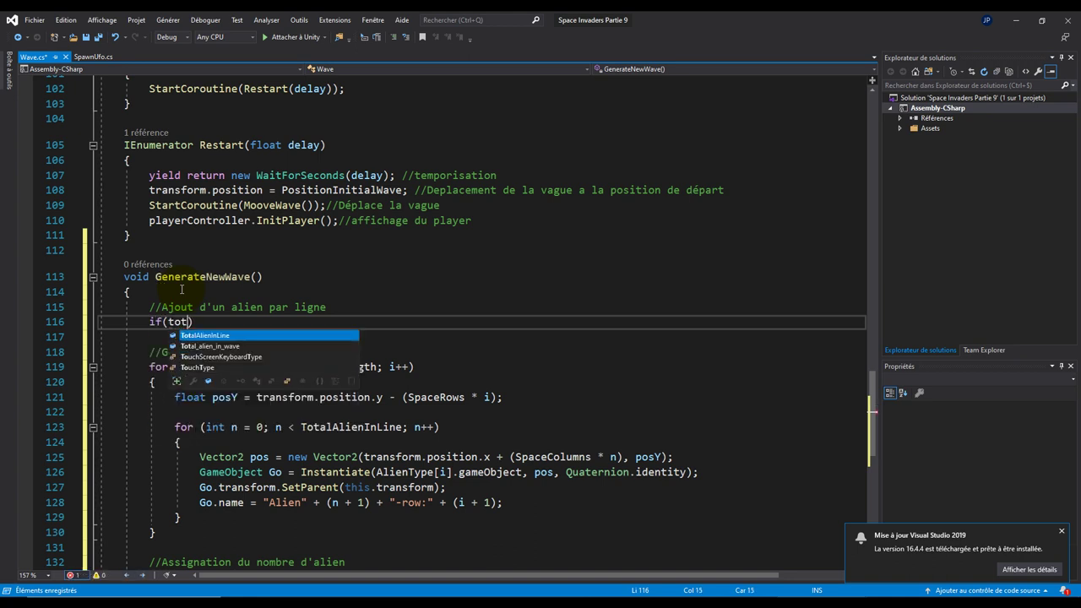
key(Tab)
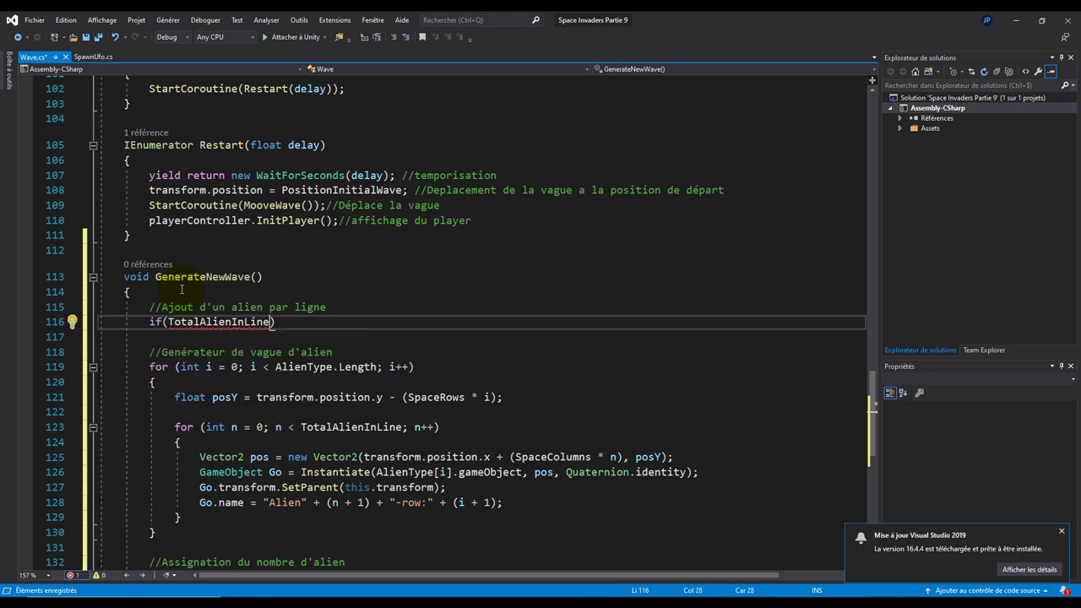
text(<16)
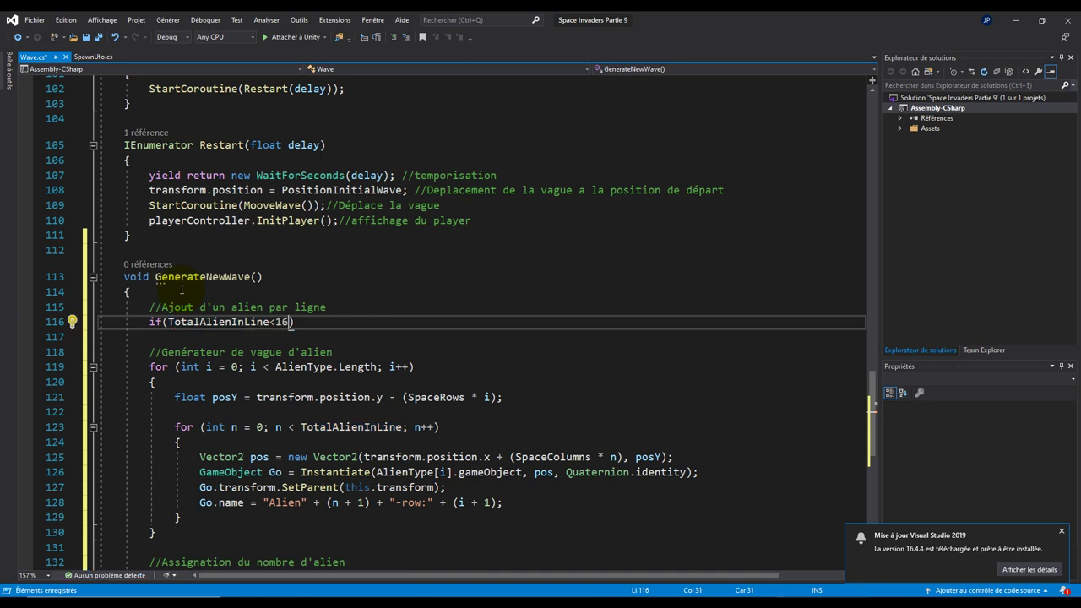
text())
text( Total)
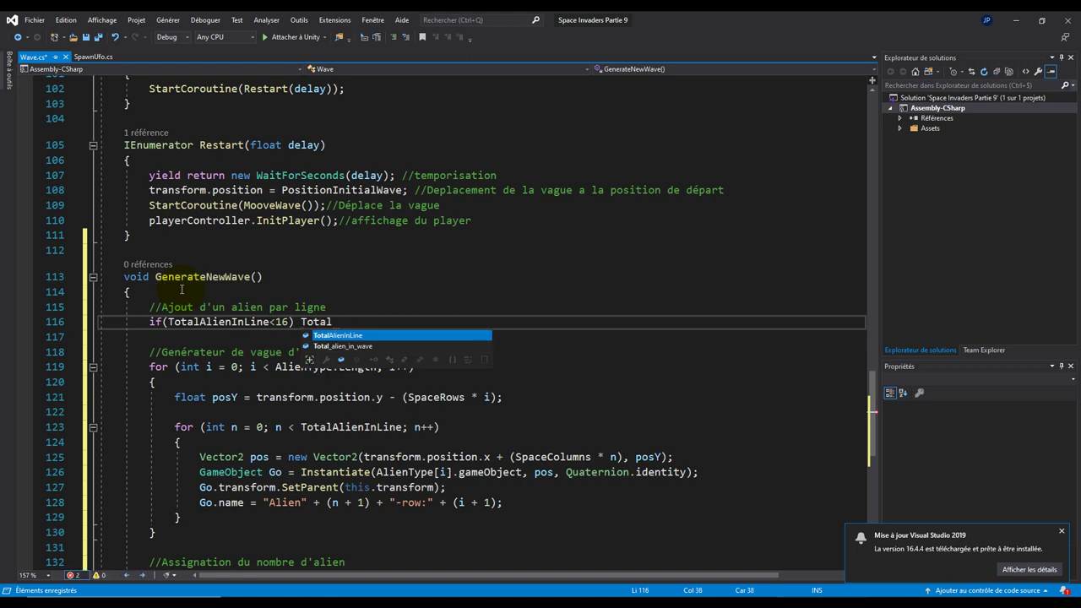
key(Tab)
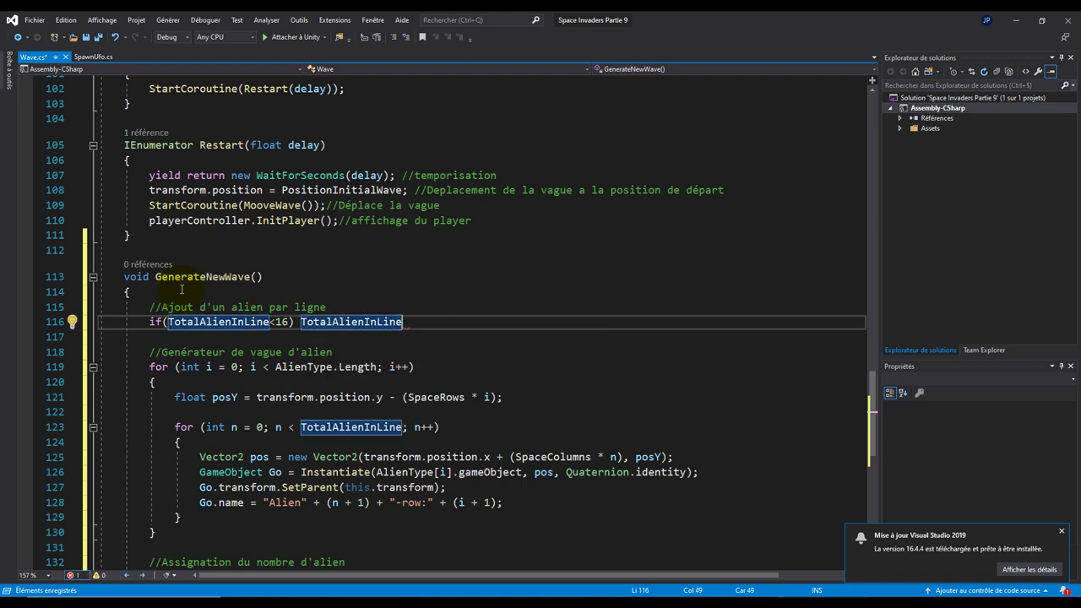
text(+= 1)
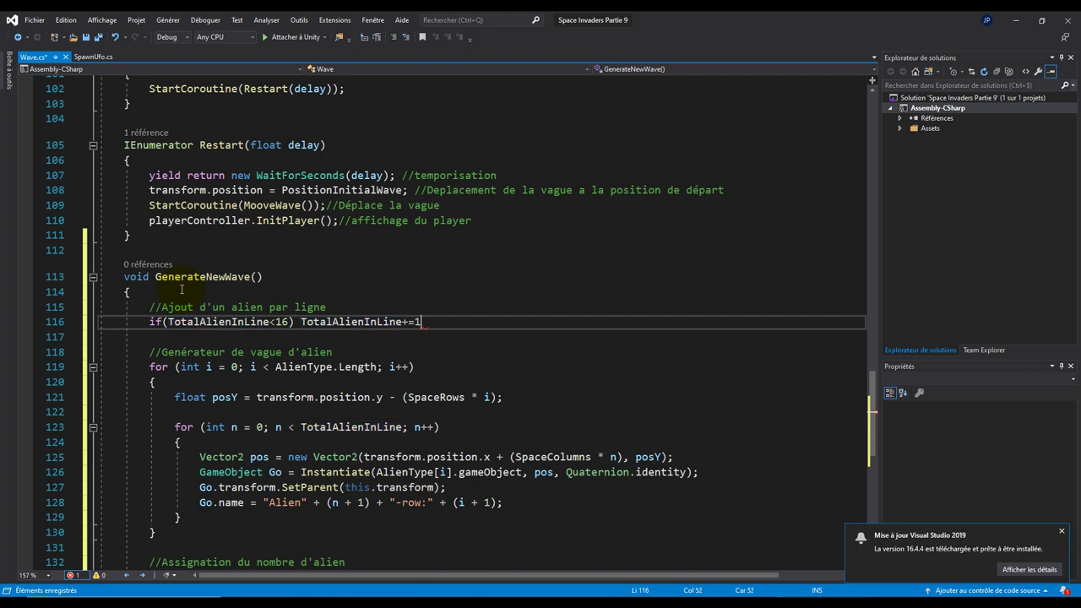
text(;)
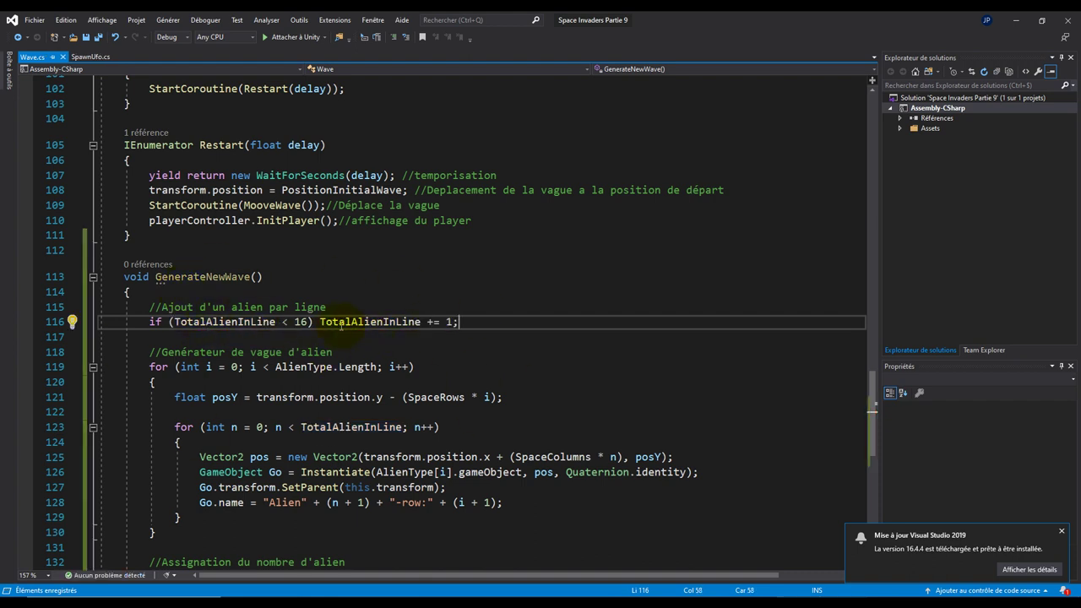
Step: Delete the 'Win this level' print statement and its leftover blank line
mouse_move(640, 601)
scroll(405, 327, up, 6)
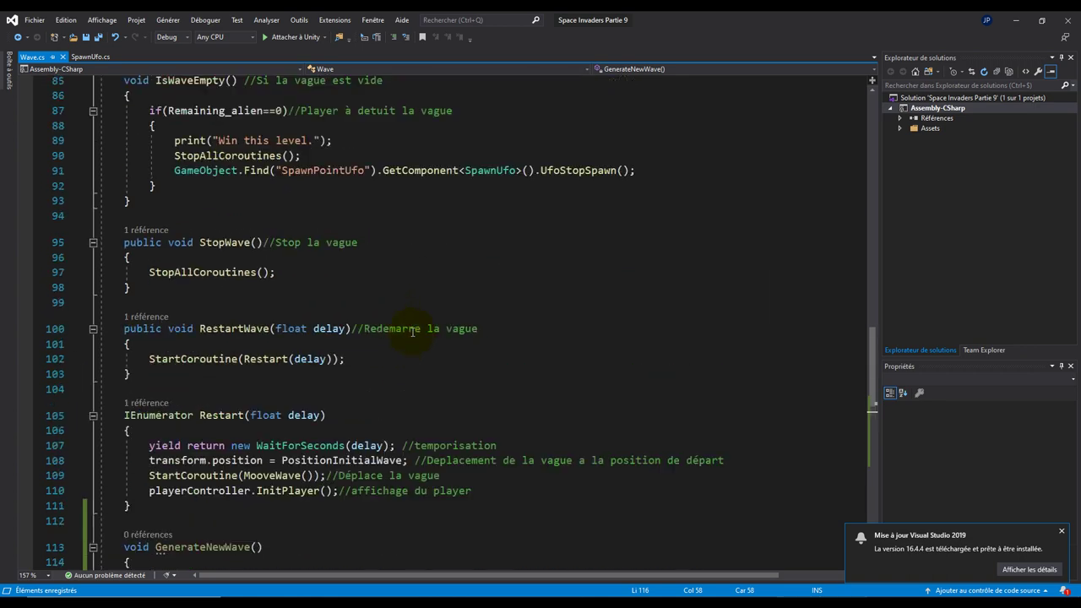
scroll(412, 333, up, 2)
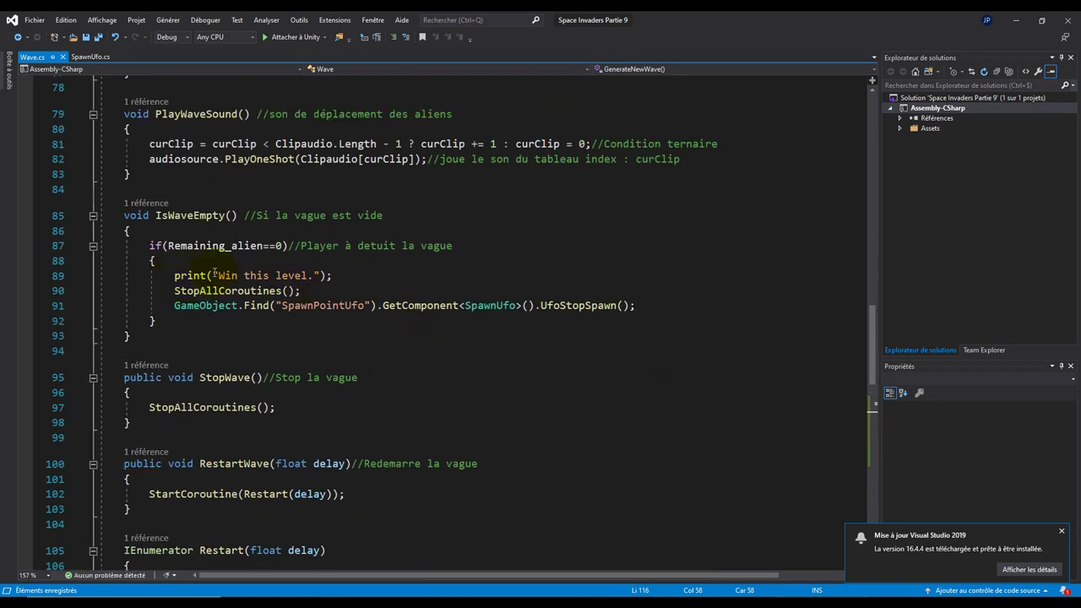
drag(166, 277, 365, 277)
key(Delete)
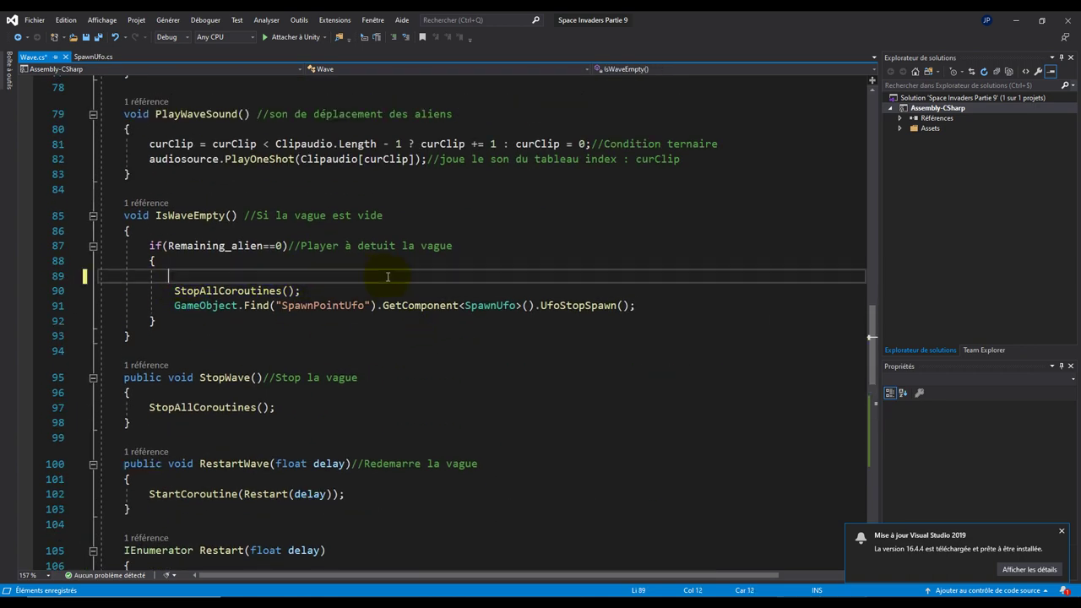
key(BackSpace)
key(BackSpace)
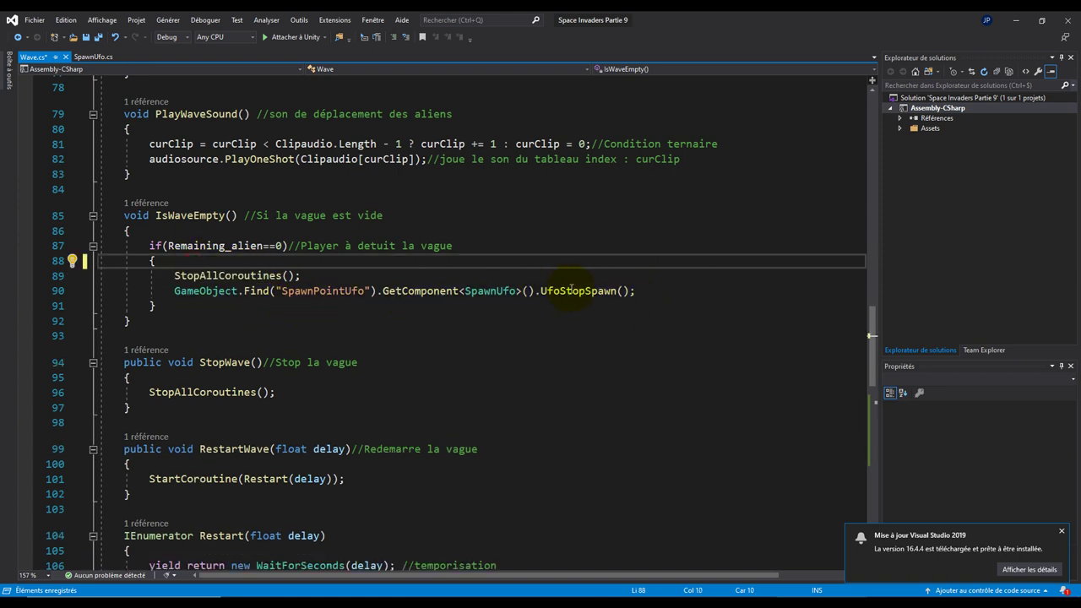
Step: Replace the UFO stop-spawn statement in IsWaveEmpty with GenerateNewWave(); and save Wave.cs
drag(173, 291, 668, 293)
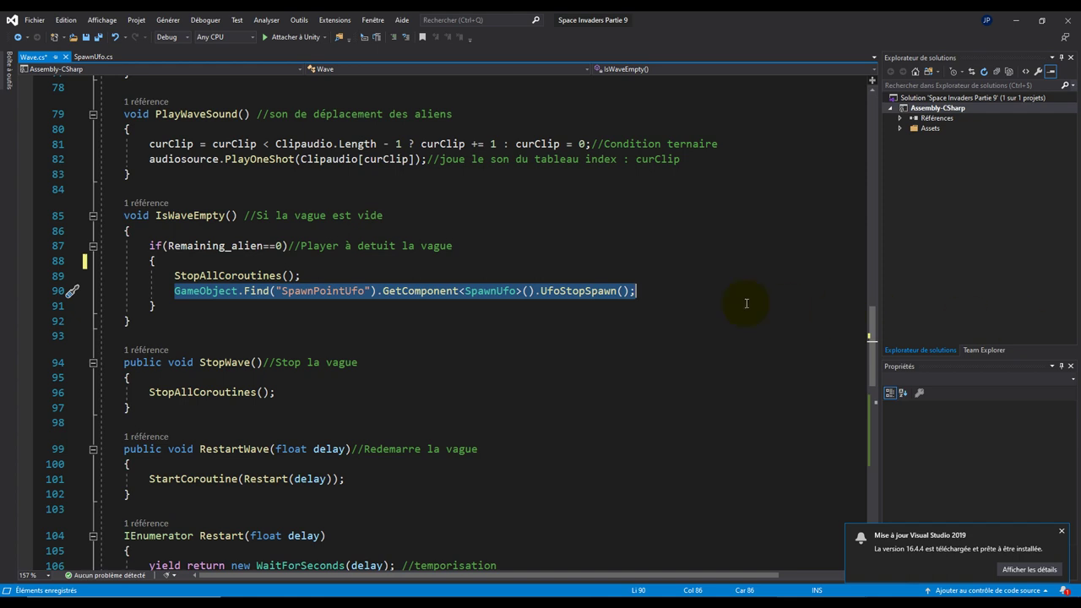
key(ctrl+x)
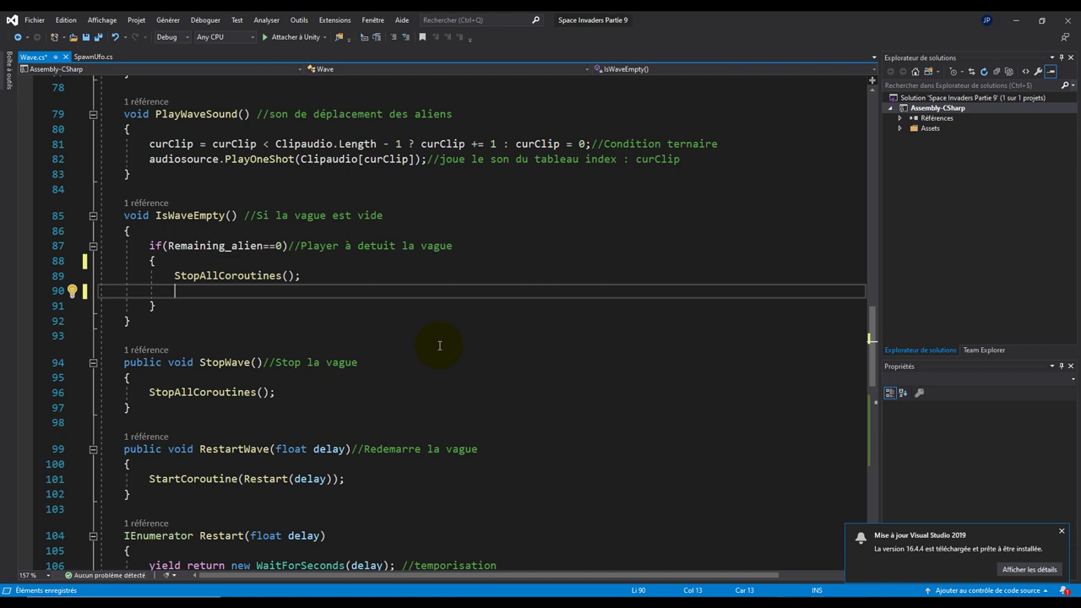
text(Gen)
key(Tab)
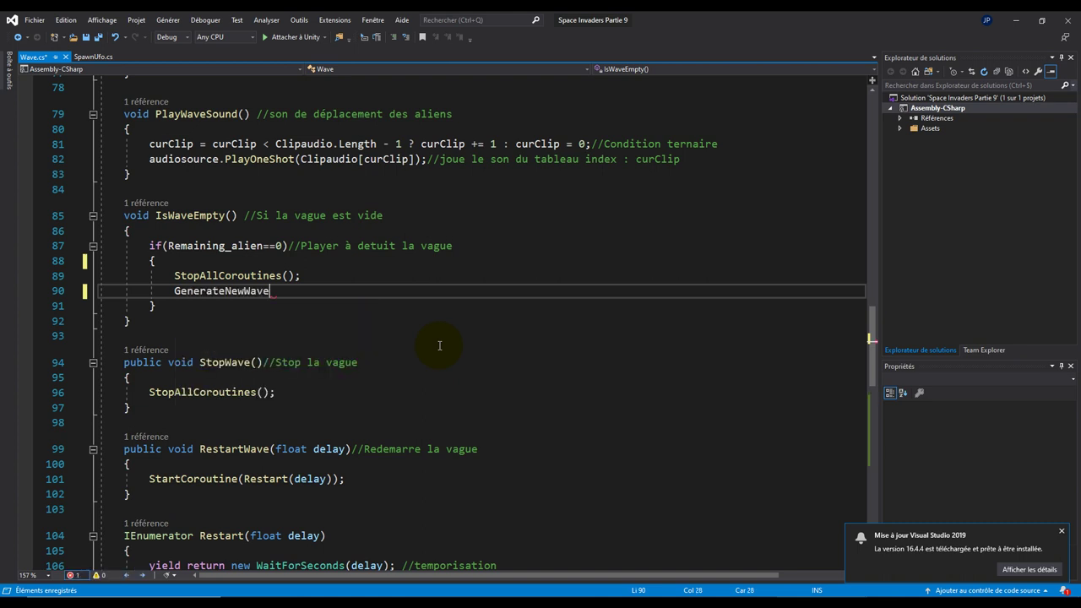
text(();)
key(ctrl+s)
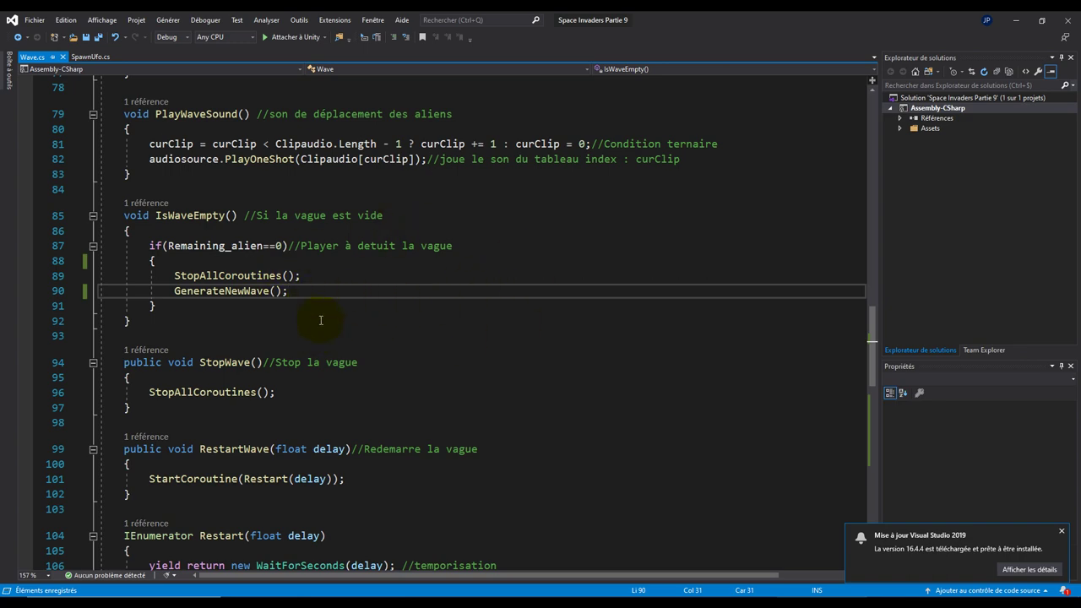
scroll(321, 321, down, 6)
scroll(323, 327, down, 3)
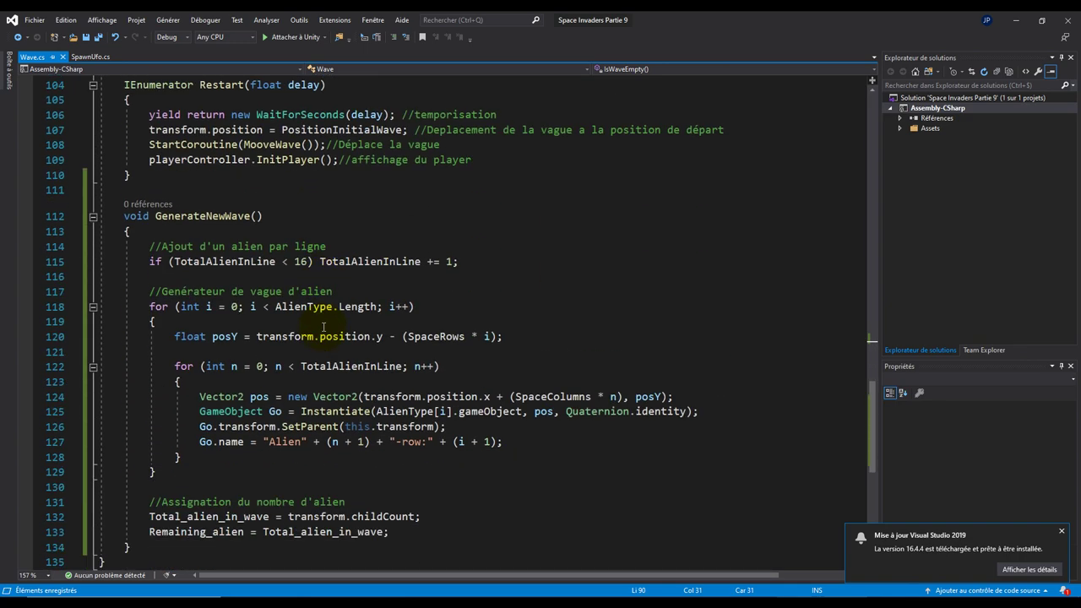
scroll(323, 327, down, 3)
scroll(329, 334, up, 3)
scroll(334, 342, up, 4)
scroll(339, 349, up, 5)
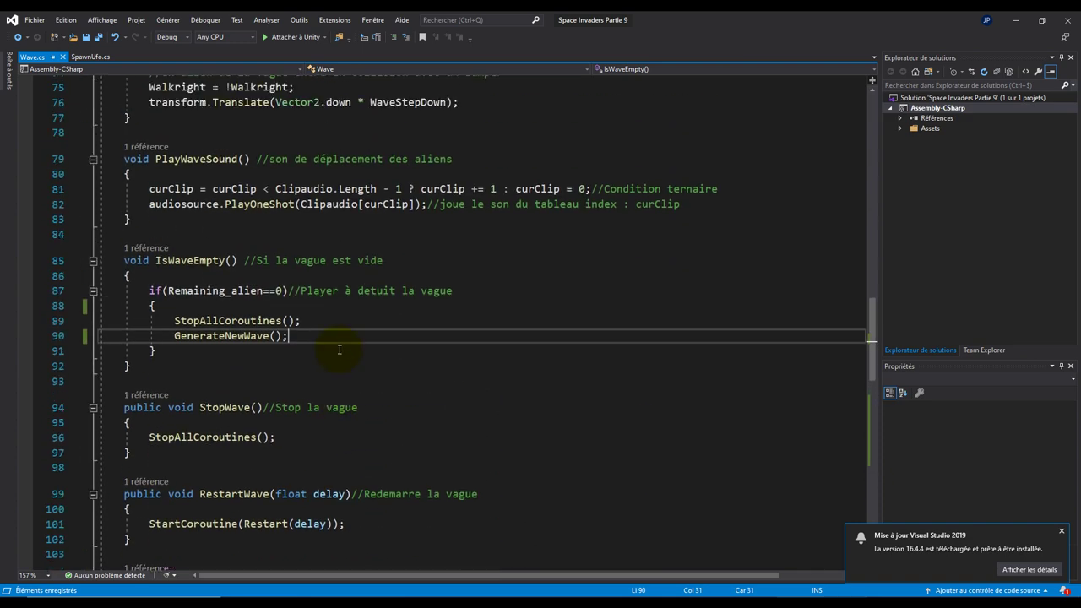
scroll(342, 353, up, 8)
scroll(355, 349, up, 4)
scroll(364, 350, up, 3)
Step: Add StartCoroutine(MooveWave()); after the Remaining_alien assignment in GenerateNewWave and save Wave.cs
scroll(370, 352, up, 3)
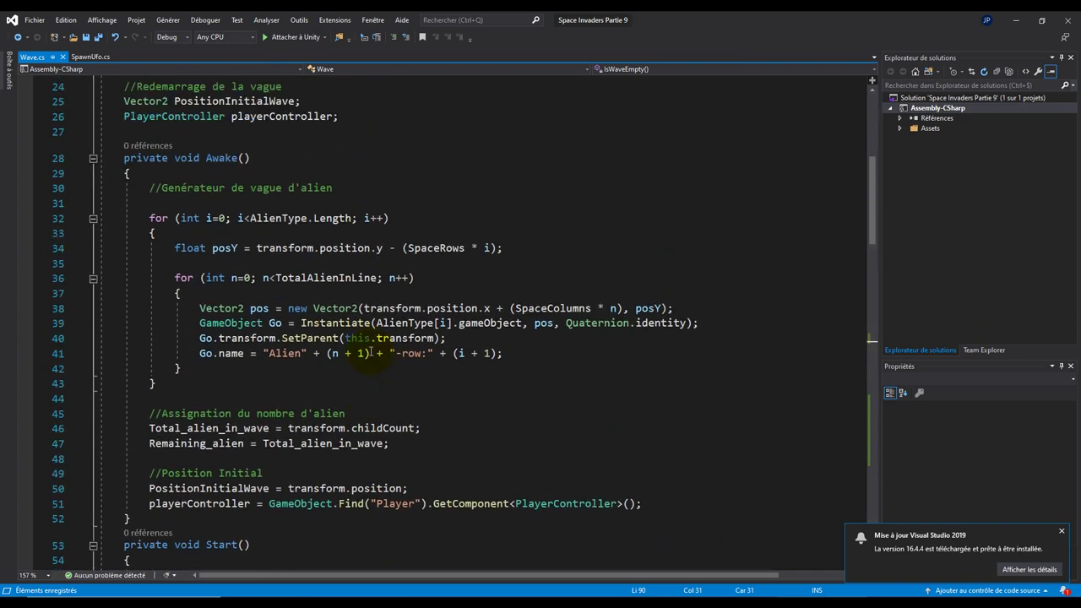
scroll(347, 356, down, 3)
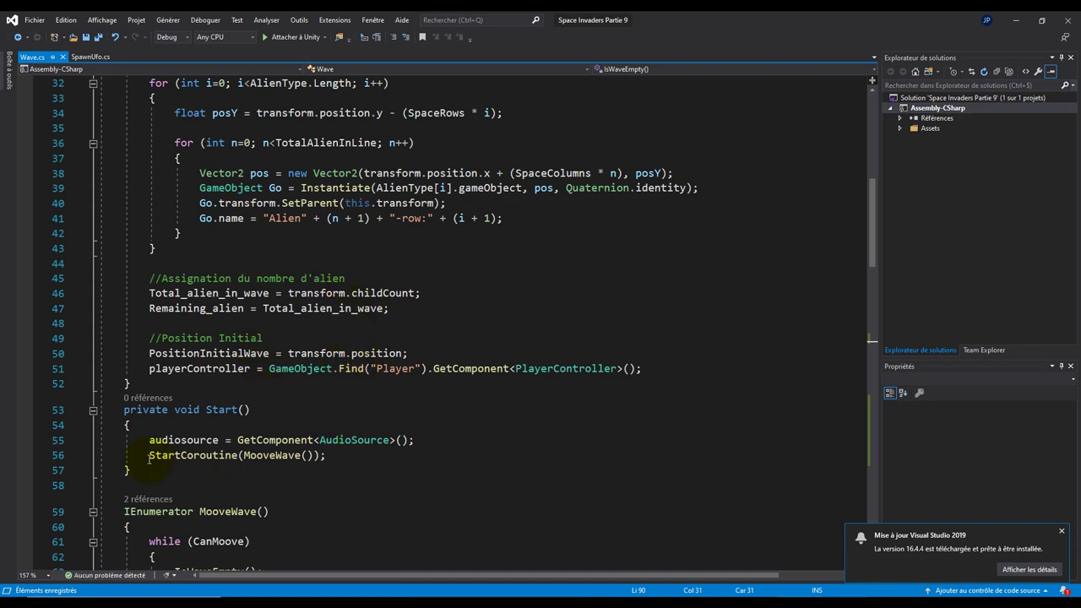
drag(148, 459, 327, 456)
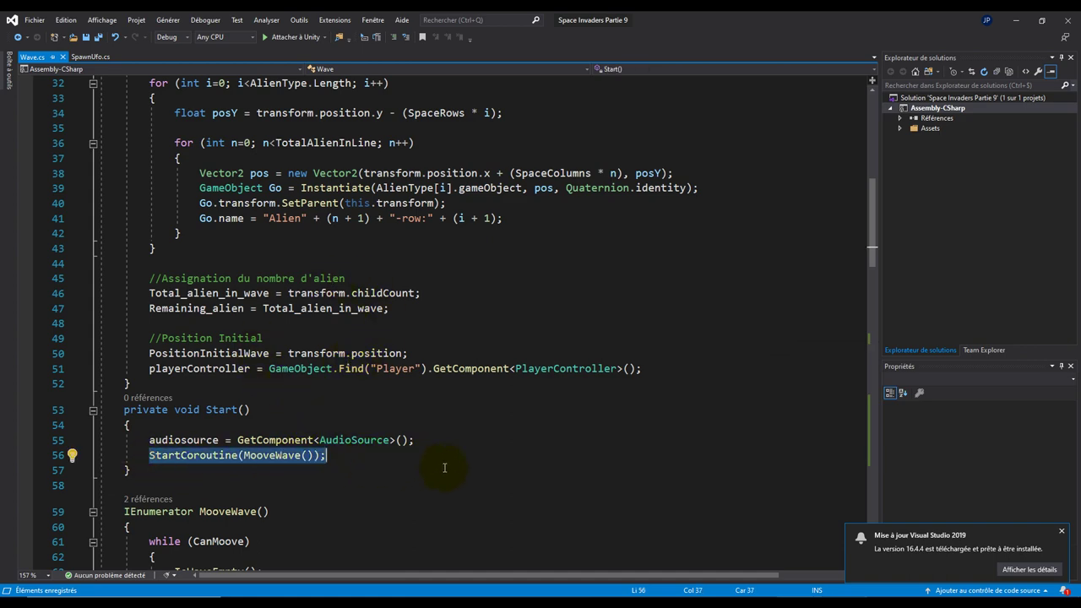
scroll(435, 466, down, 4)
scroll(361, 437, down, 5)
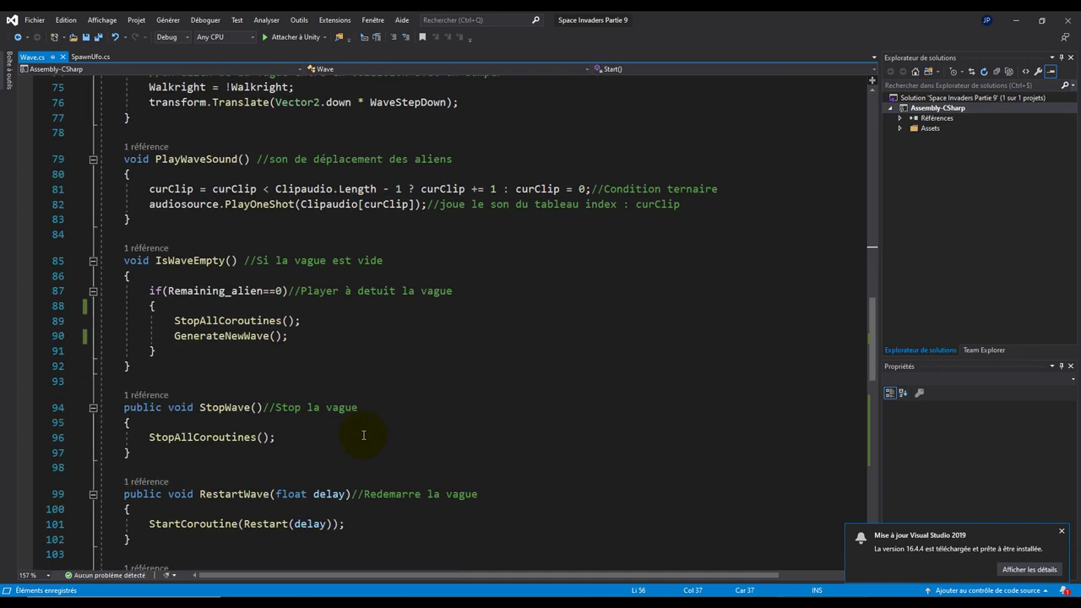
scroll(361, 436, down, 4)
scroll(296, 447, down, 7)
scroll(226, 458, down, 1)
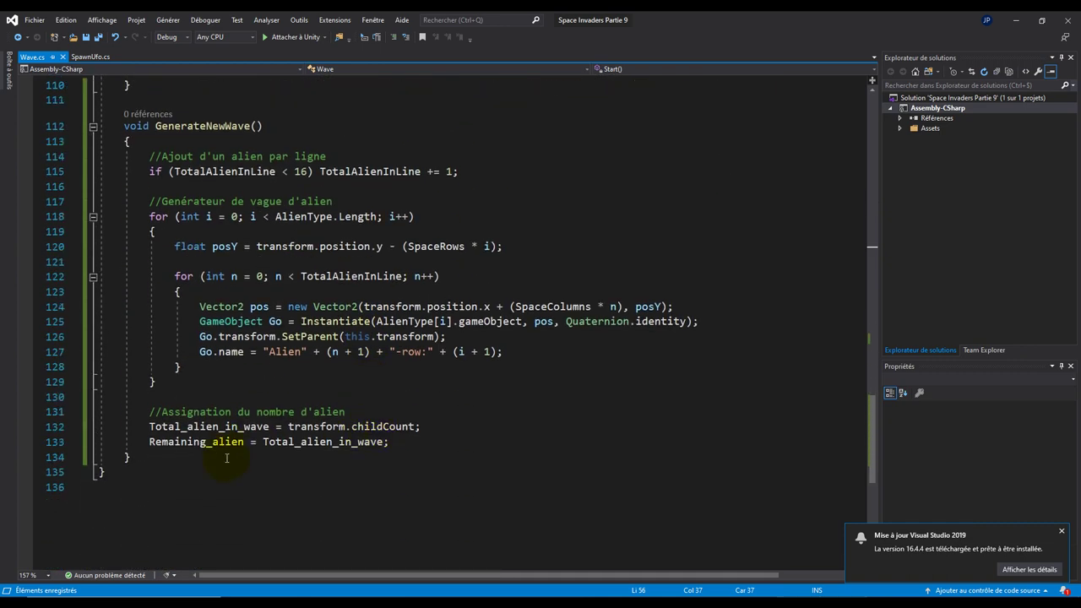
click(406, 446)
key(Return)
key(Return)
text(StartCoroutine(MooveWave());)
key(ctrl+s)
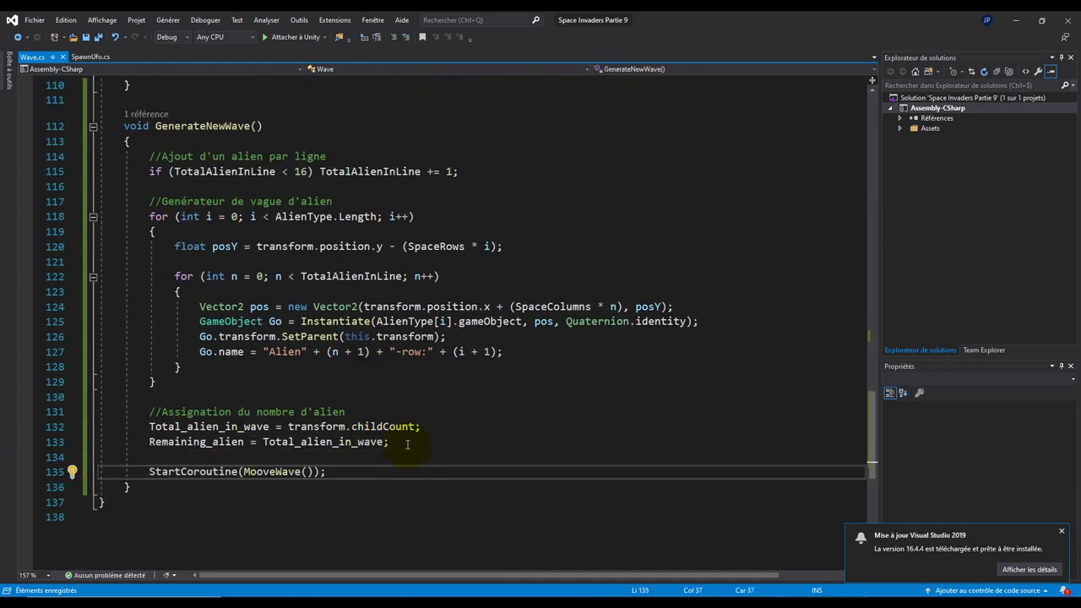
Step: Select the GenerateNewWave method name and its add-one-alien-per-row line
click(184, 125)
double_click(186, 126)
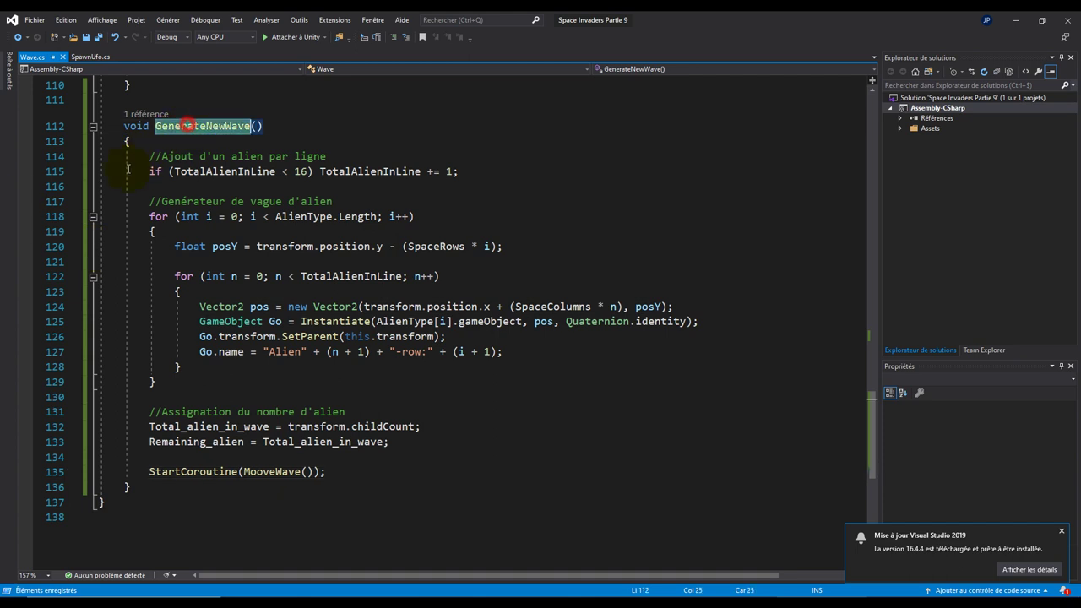
drag(140, 176, 550, 175)
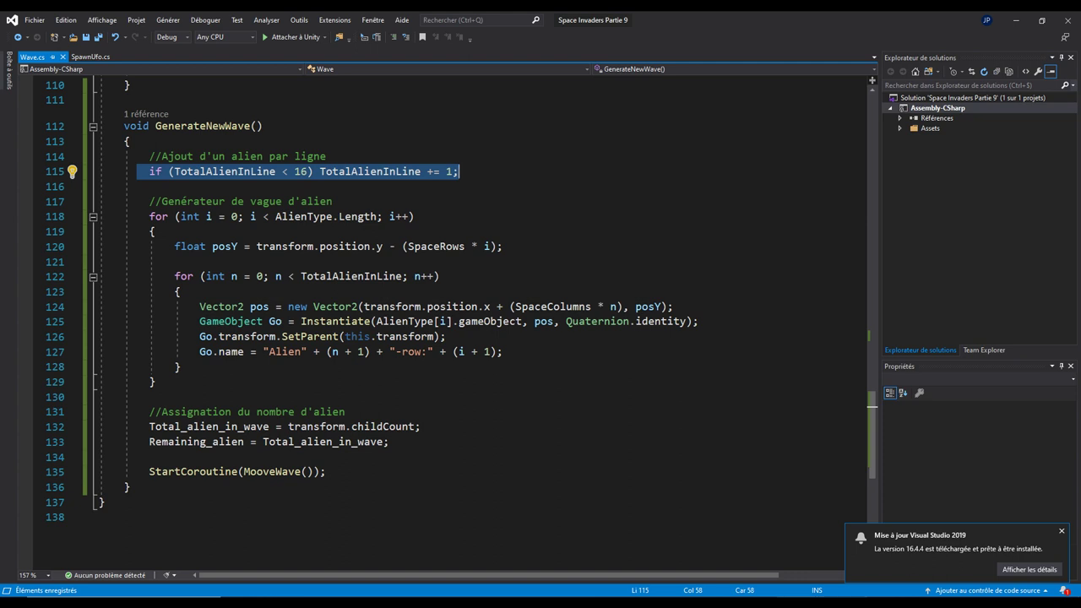
Step: Add the comment '//Position initial de la vague' after the alien count assignment
click(414, 443)
key(Return)
key(Return)
text(//)
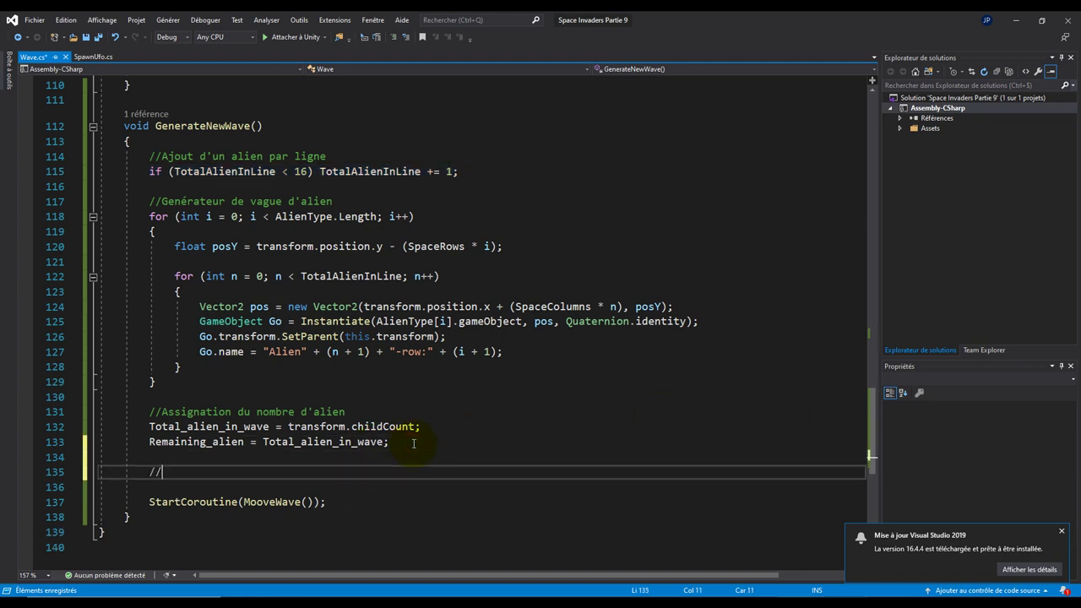
text(Position)
text( initial de la)
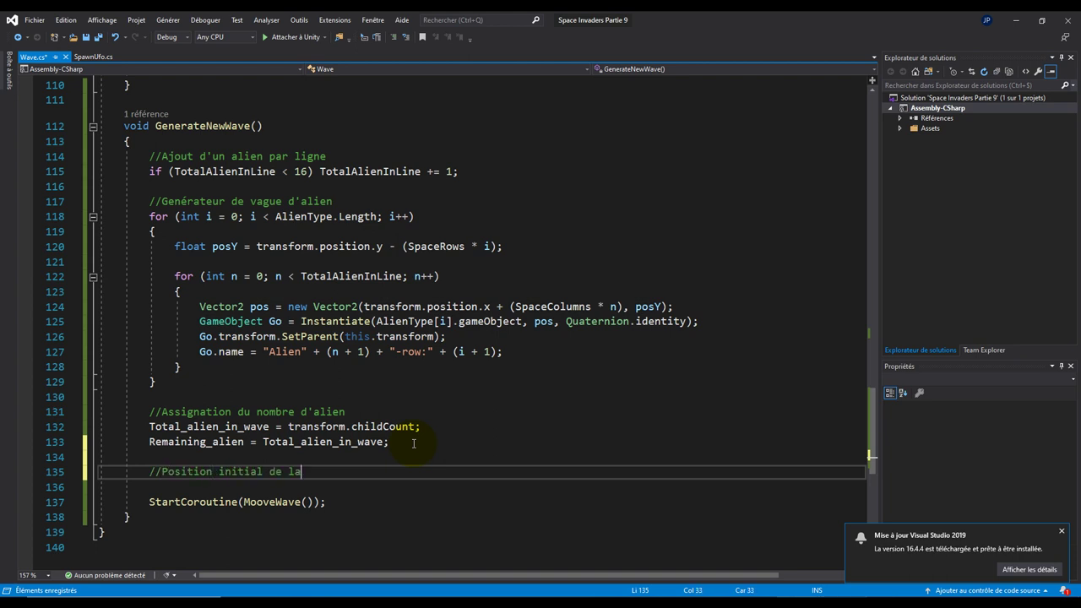
text( vague)
key(Return)
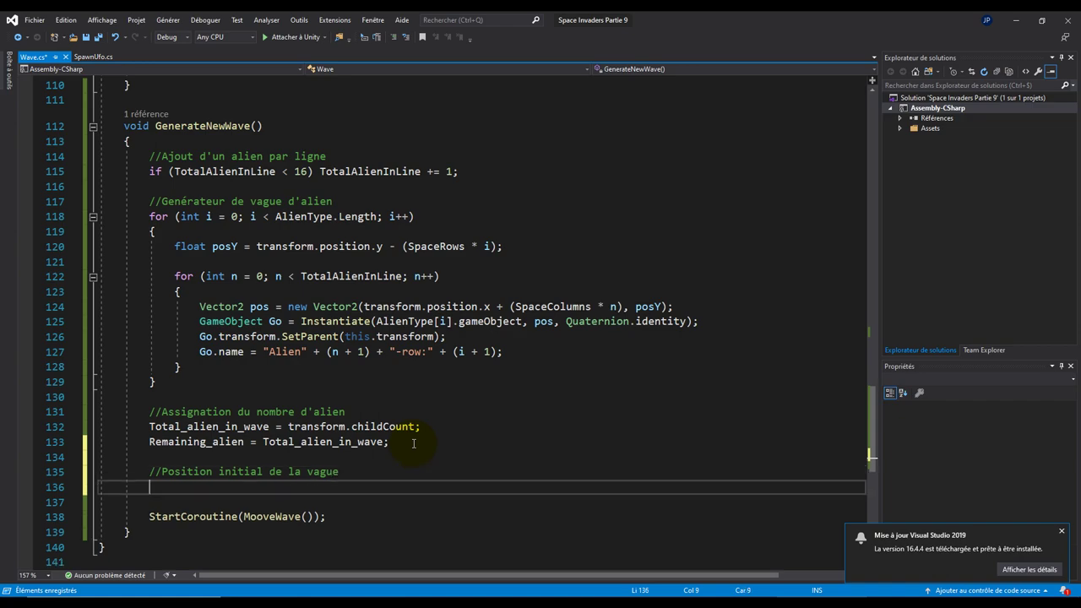
Step: Look up the PositionInitialWave field name near the top of Wave.cs
scroll(412, 392, up, 5)
scroll(380, 338, up, 12)
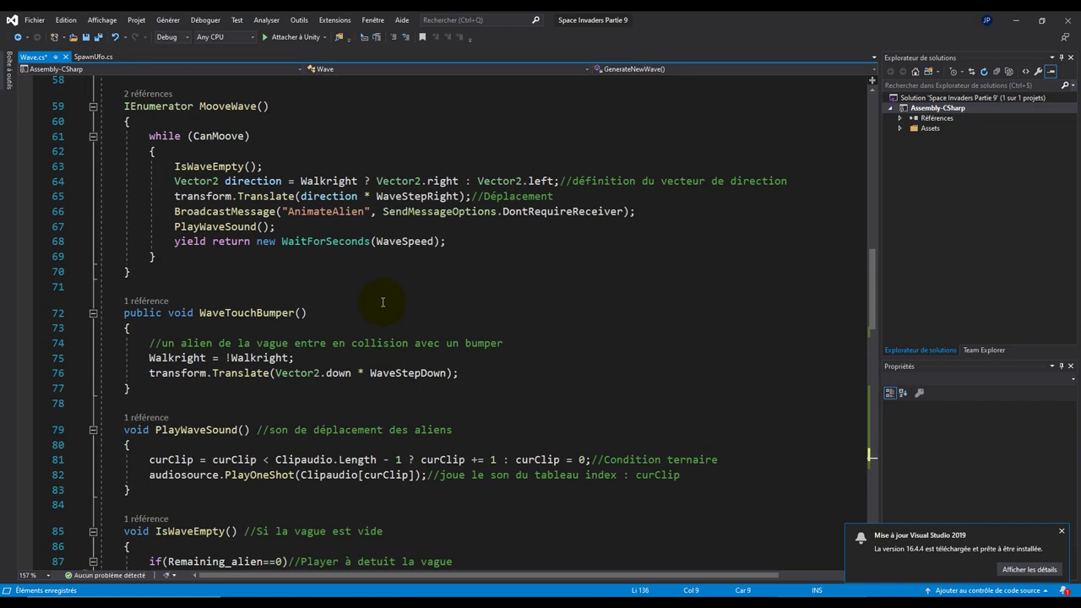
scroll(382, 309, up, 7)
scroll(382, 309, up, 10)
scroll(386, 310, up, 2)
scroll(389, 309, down, 3)
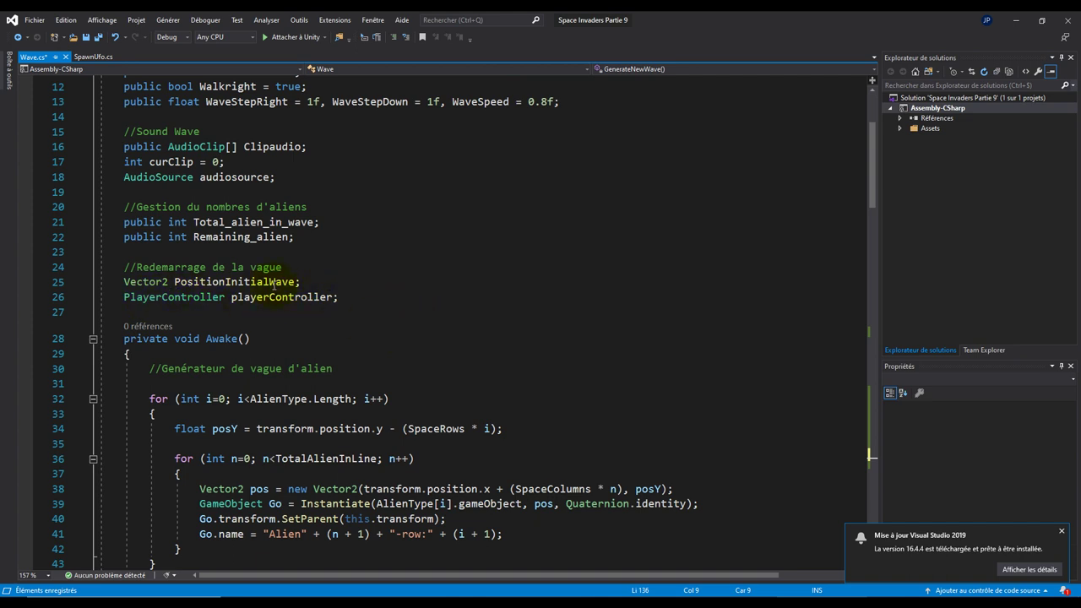
double_click(218, 283)
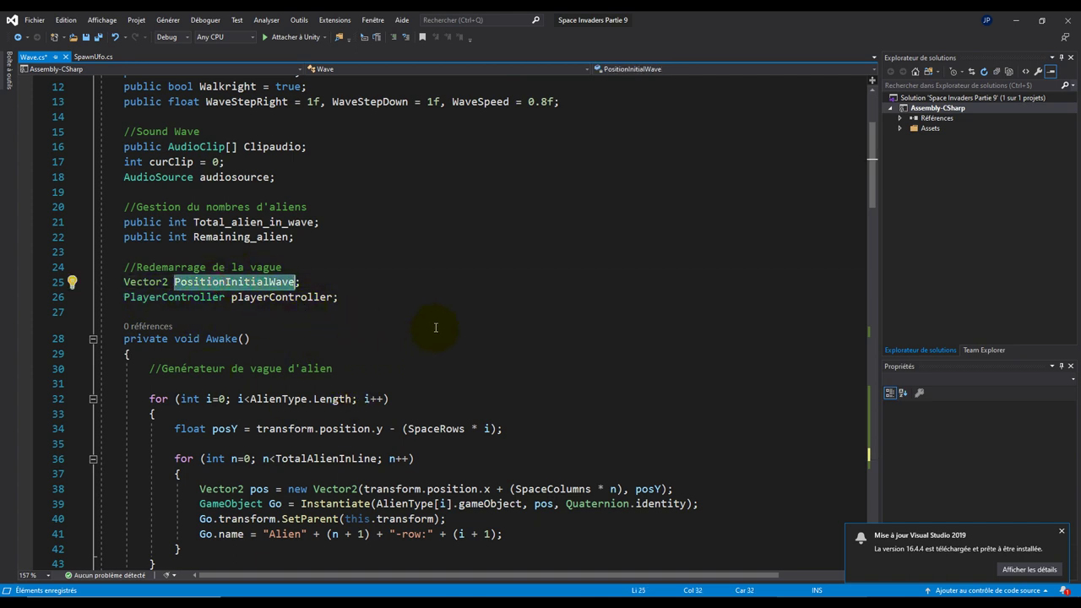
scroll(442, 346, up, 2)
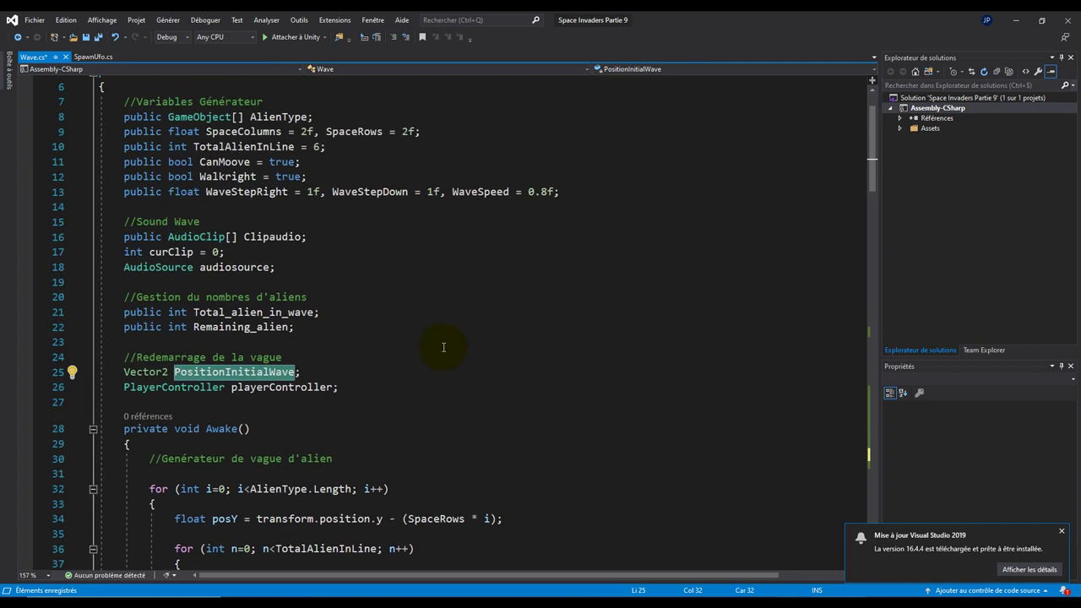
scroll(427, 357, up, 1)
scroll(428, 355, down, 3)
scroll(422, 359, down, 1)
scroll(422, 359, down, 2)
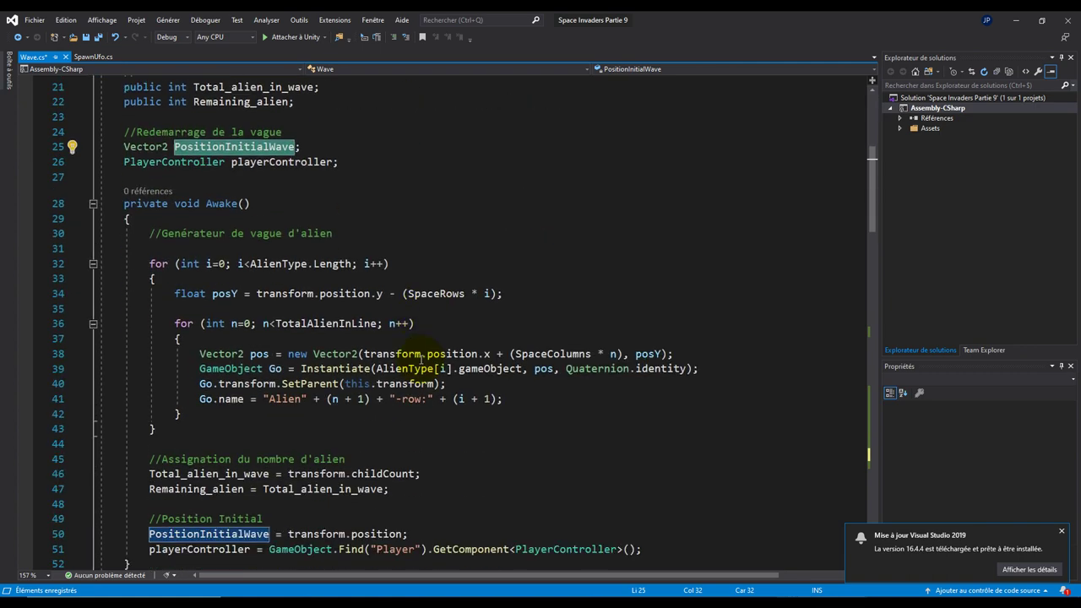
scroll(423, 359, down, 1)
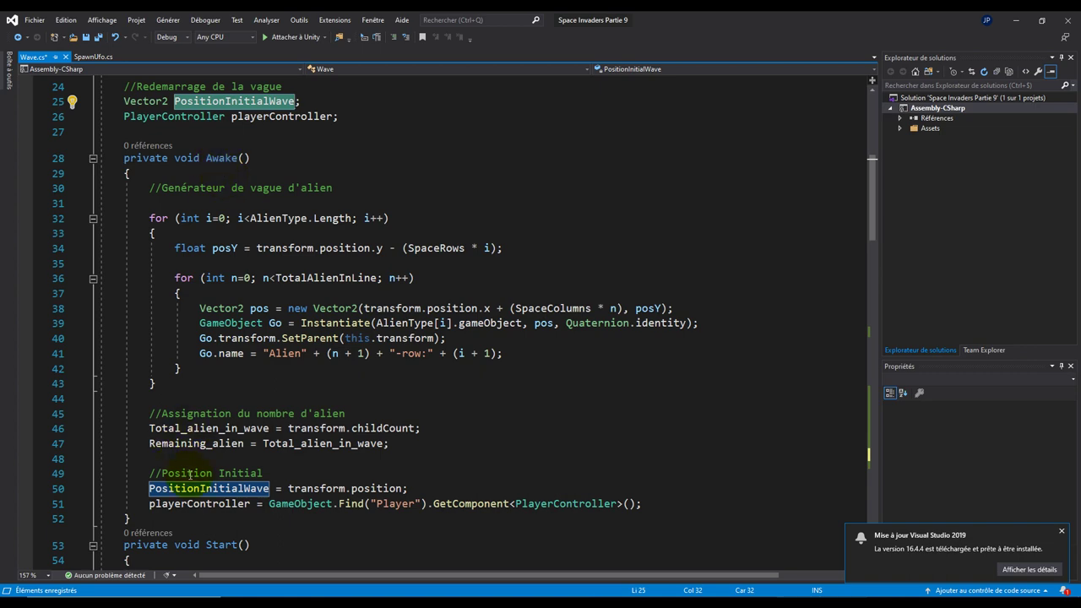
scroll(355, 464, down, 7)
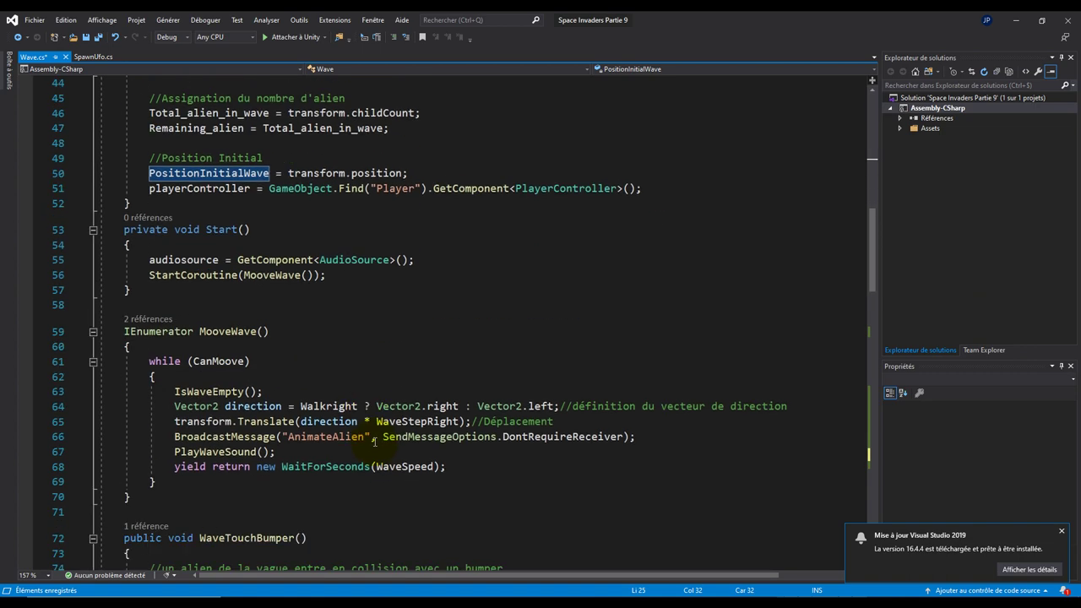
scroll(381, 442, down, 11)
scroll(388, 442, down, 6)
scroll(388, 441, down, 5)
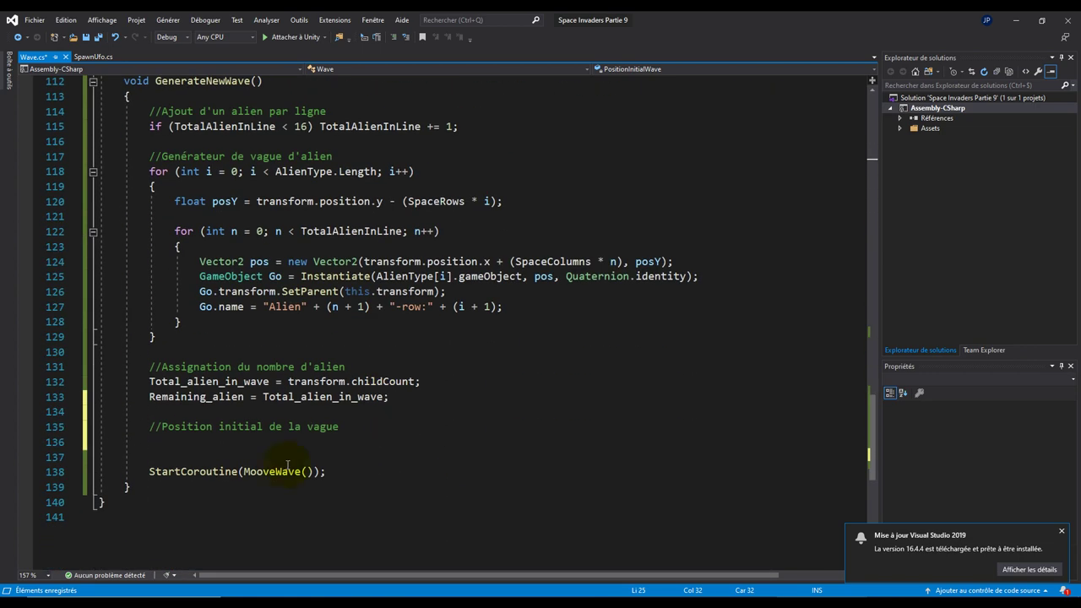
Step: Add 'transform.position = PositionInitialWave;' under the position comment and save Wave.cs
click(357, 426)
key(Return)
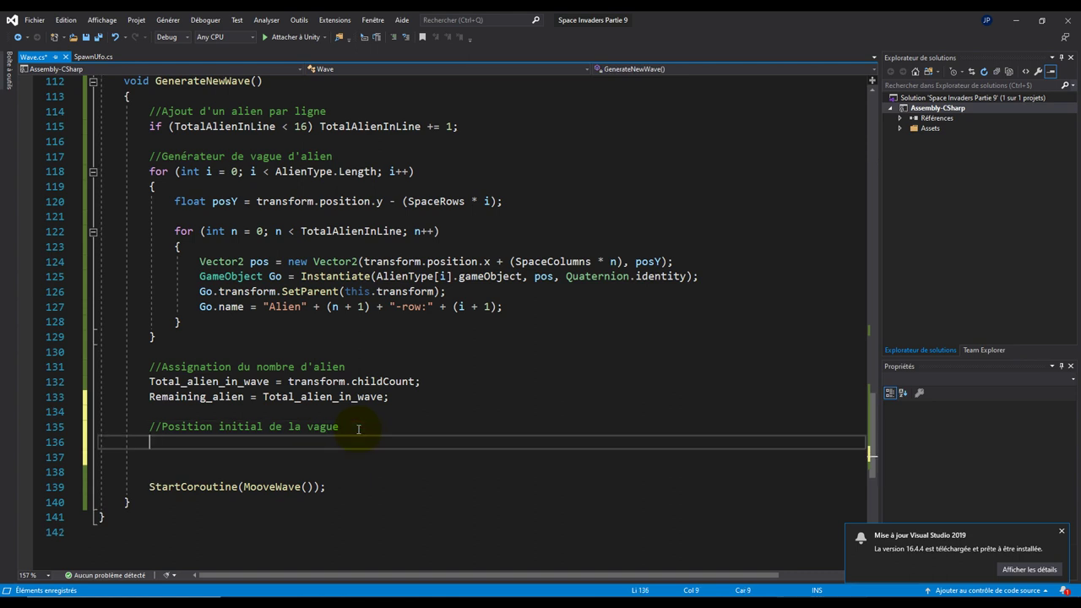
text(tra)
key(Tab)
text(.posi)
key(Tab)
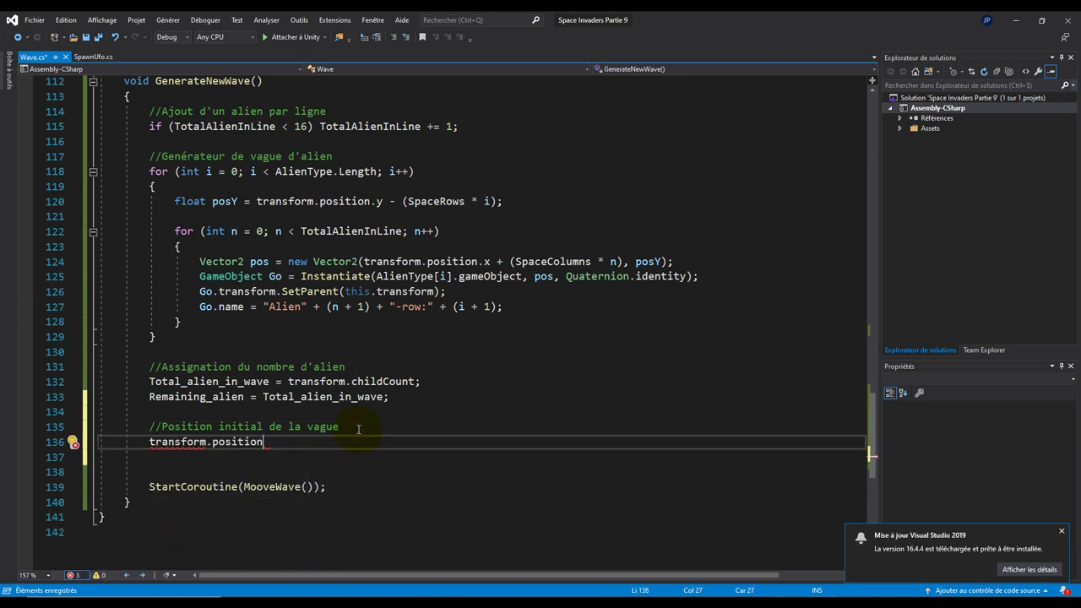
text(= wa)
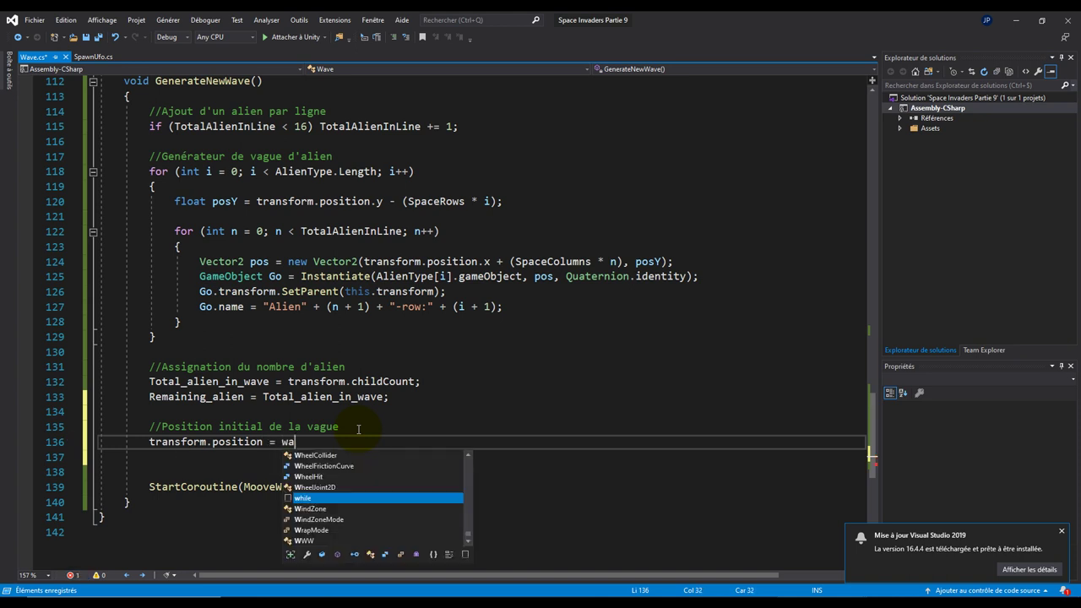
text(veini)
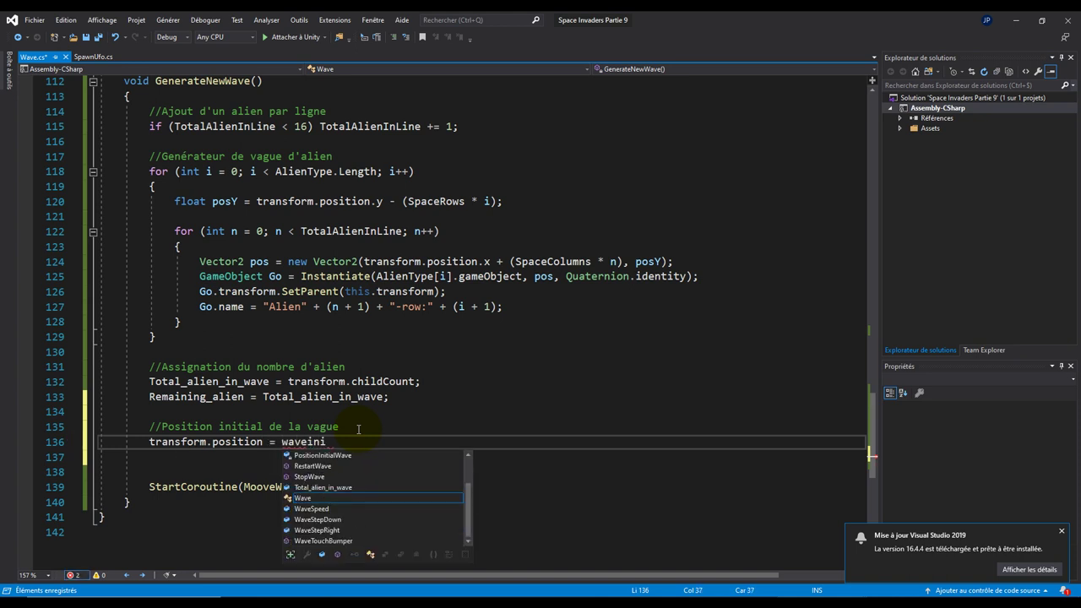
key(Up)
key(Up)
key(Tab)
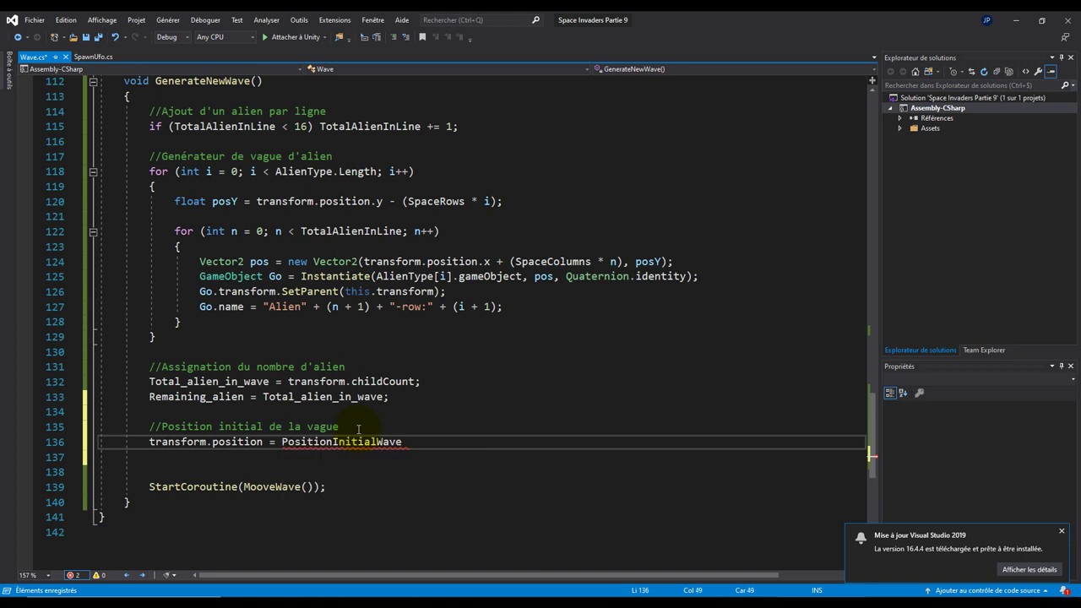
text(;)
key(ctrl+s)
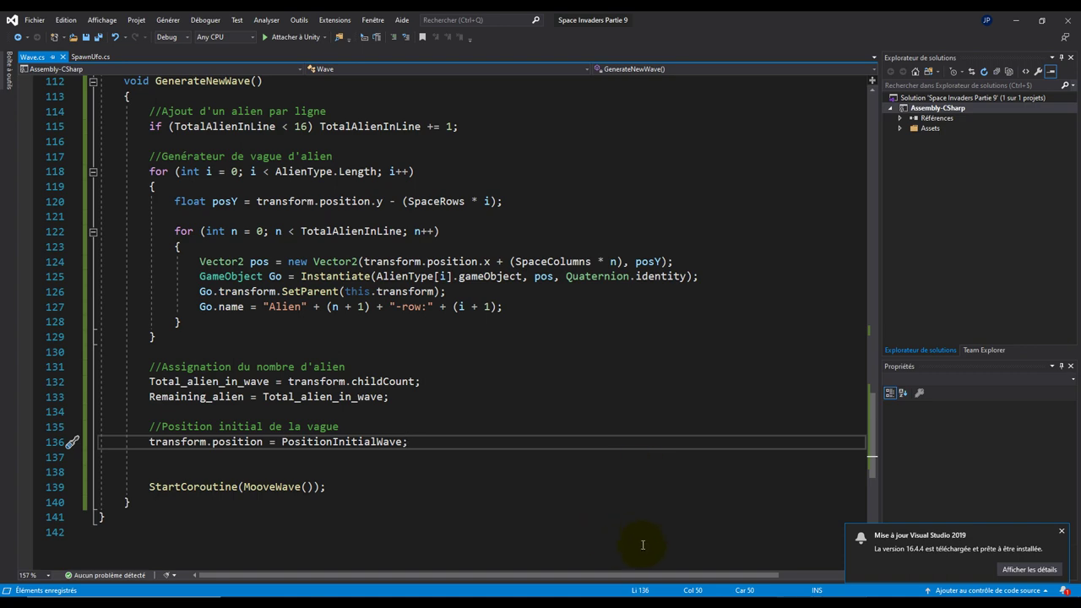
click(1060, 531)
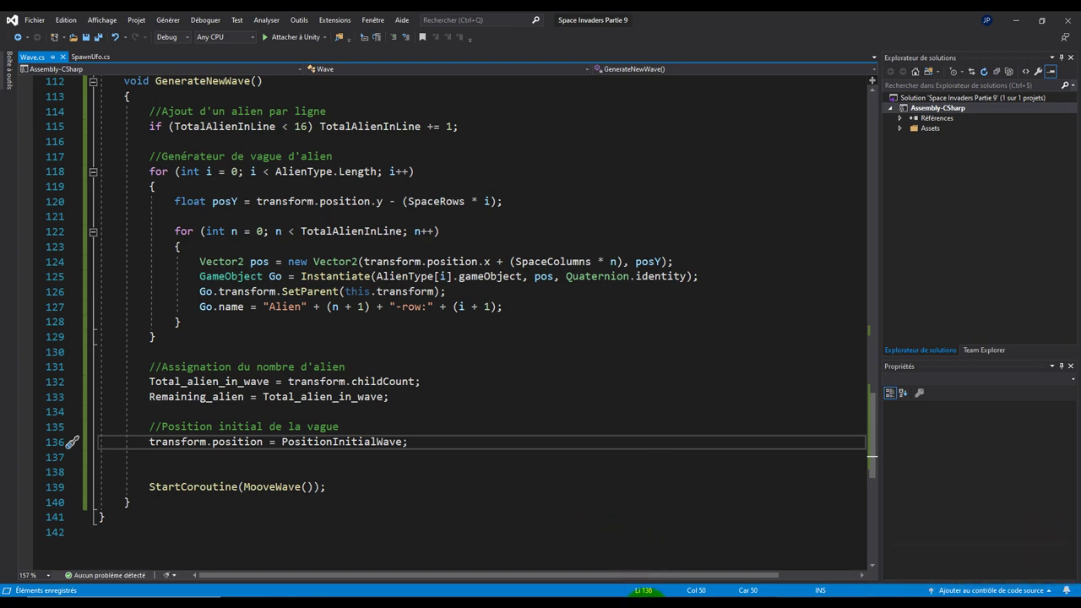
Step: Run the game in Unity and shoot down the entire 12-alien first wave
key(alt+Tab)
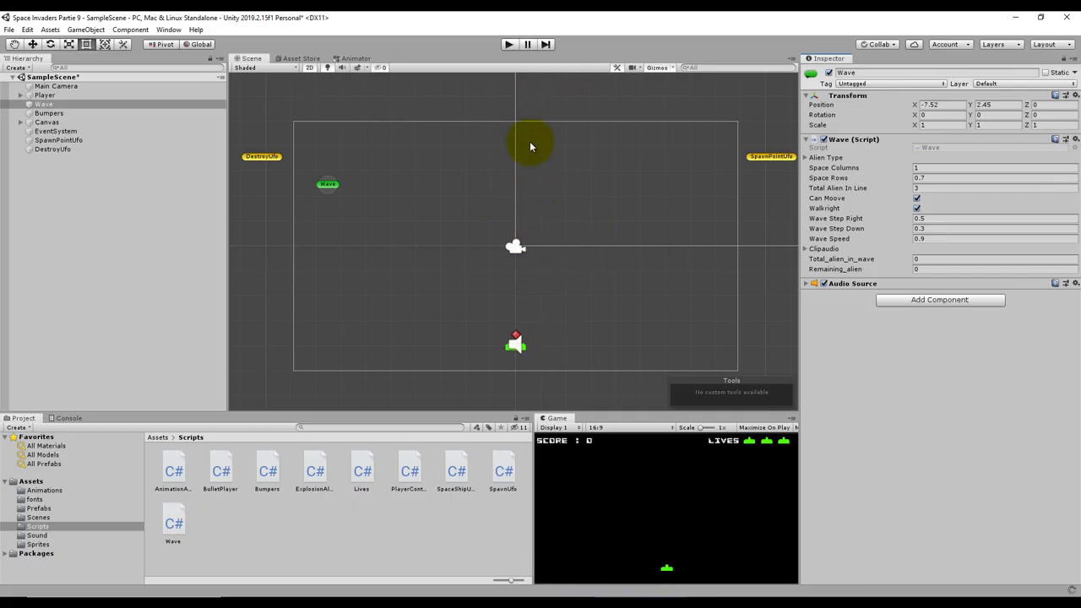
click(510, 44)
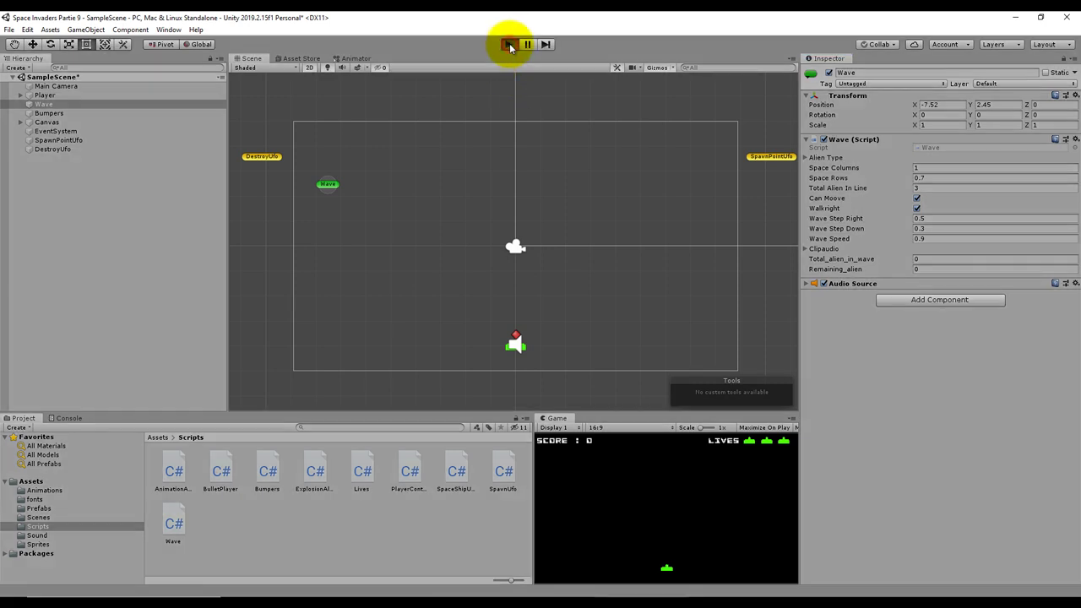
key(Left)
key(space)
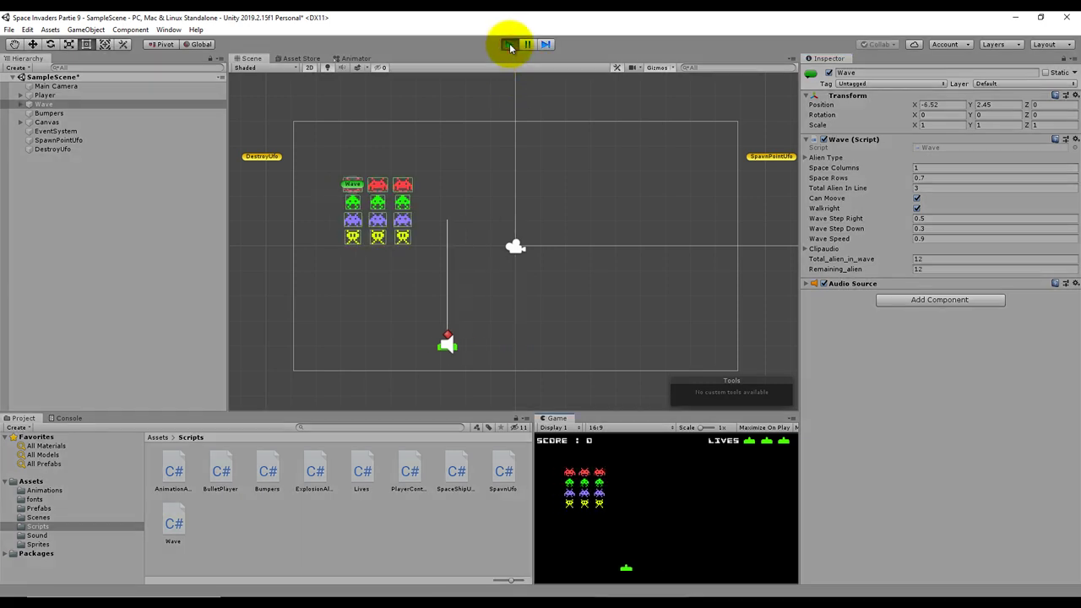
key(space)
key(Right)
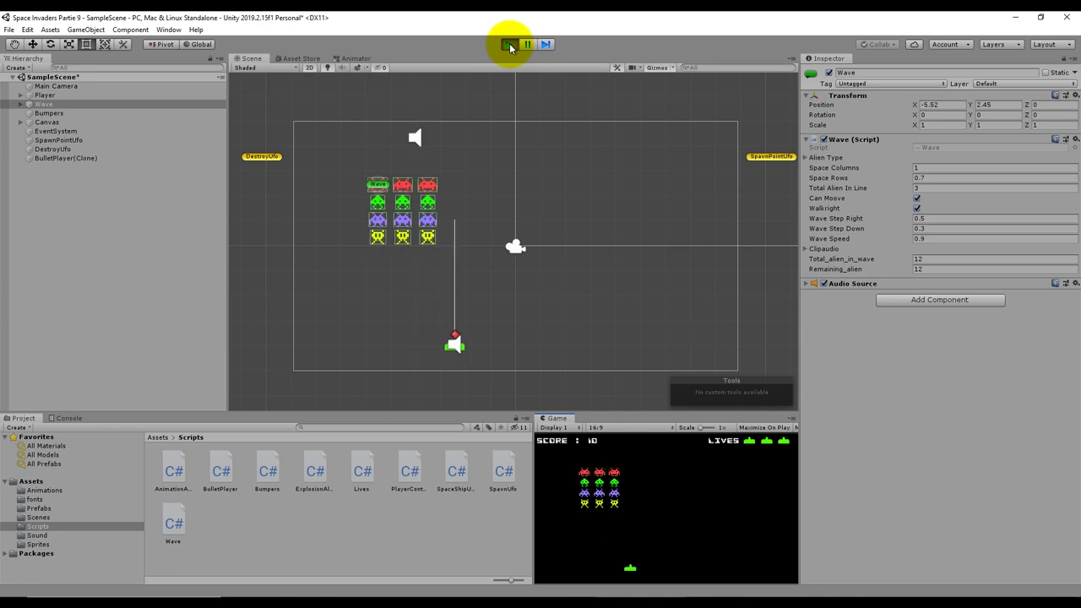
key(Left)
key(space)
key(space)
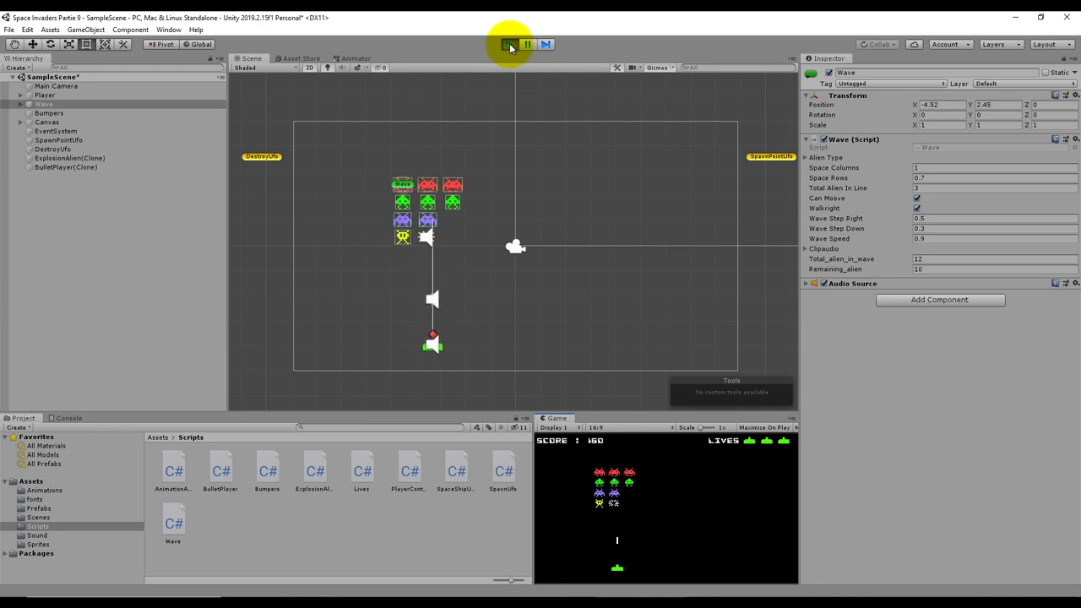
key(space)
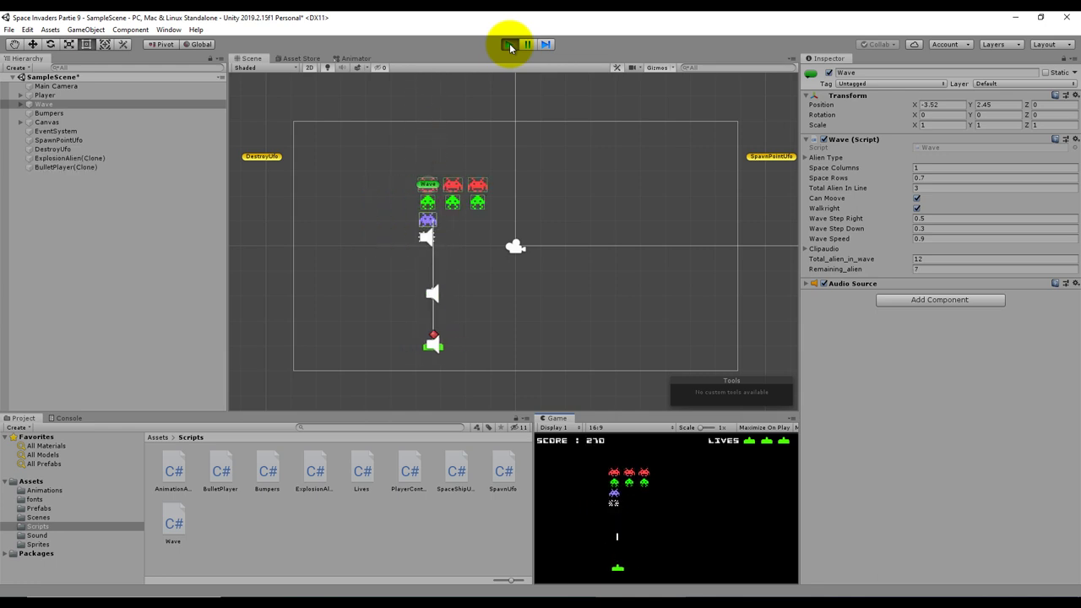
key(Right)
key(space)
key(Right)
key(space)
key(space)
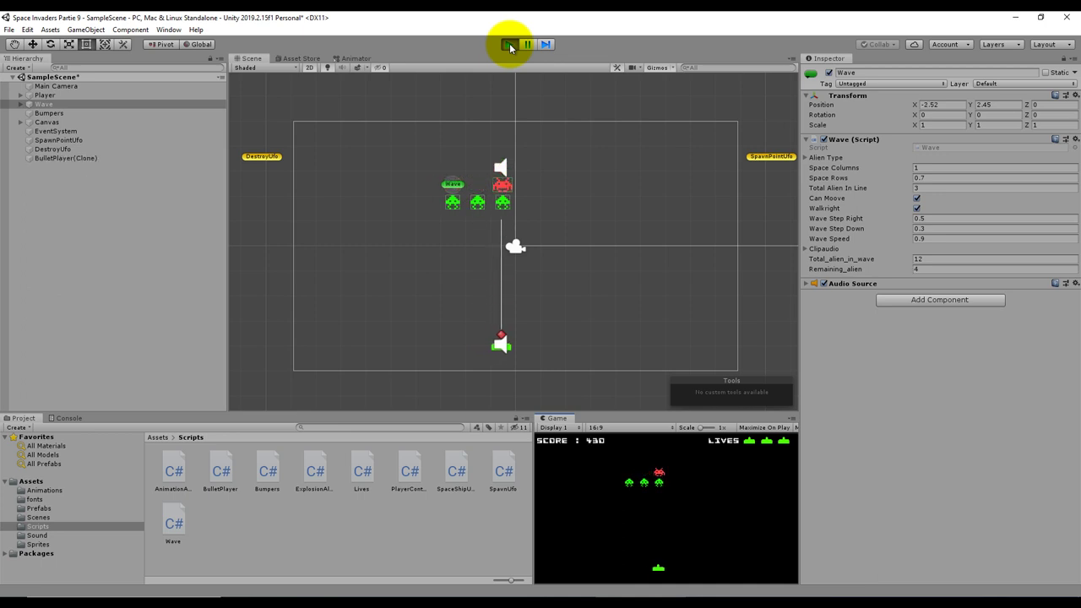
key(Right)
key(space)
key(space)
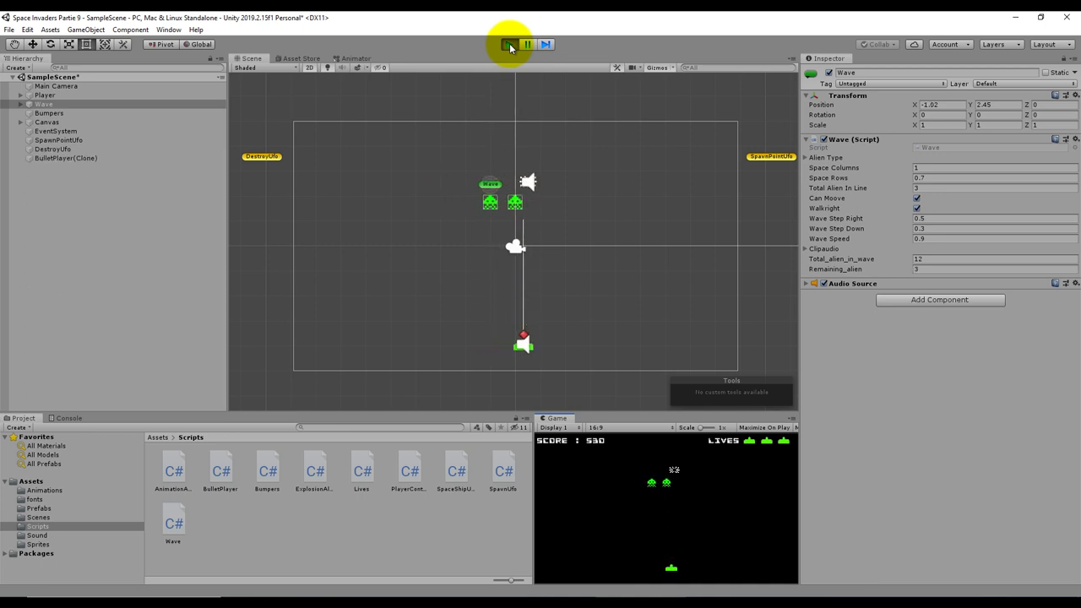
key(Left)
key(space)
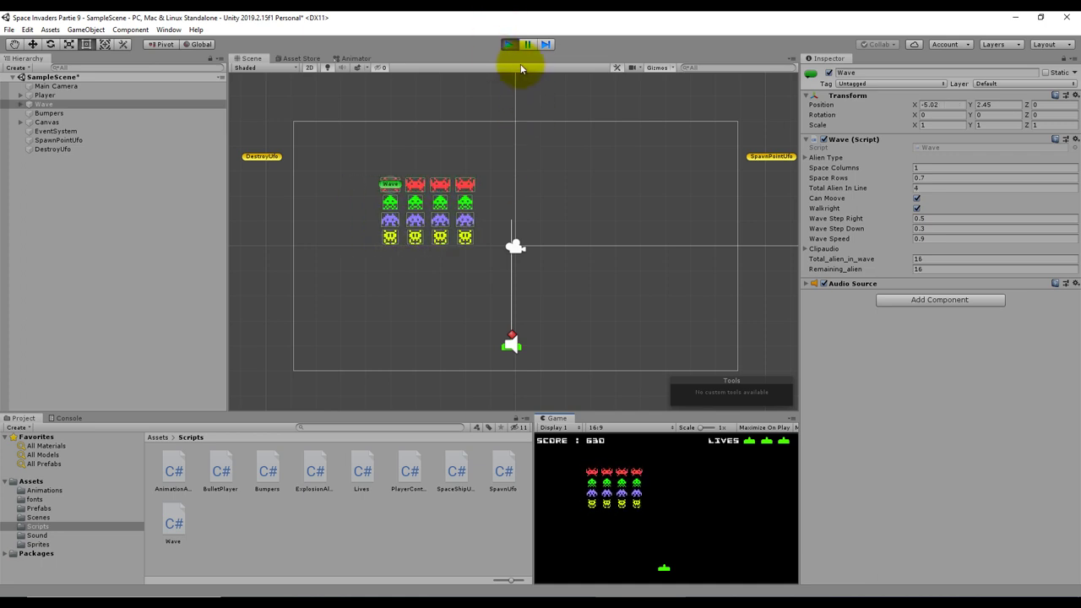
Step: Stop Play mode after the 16-alien wave appears and return to Wave.cs
click(510, 44)
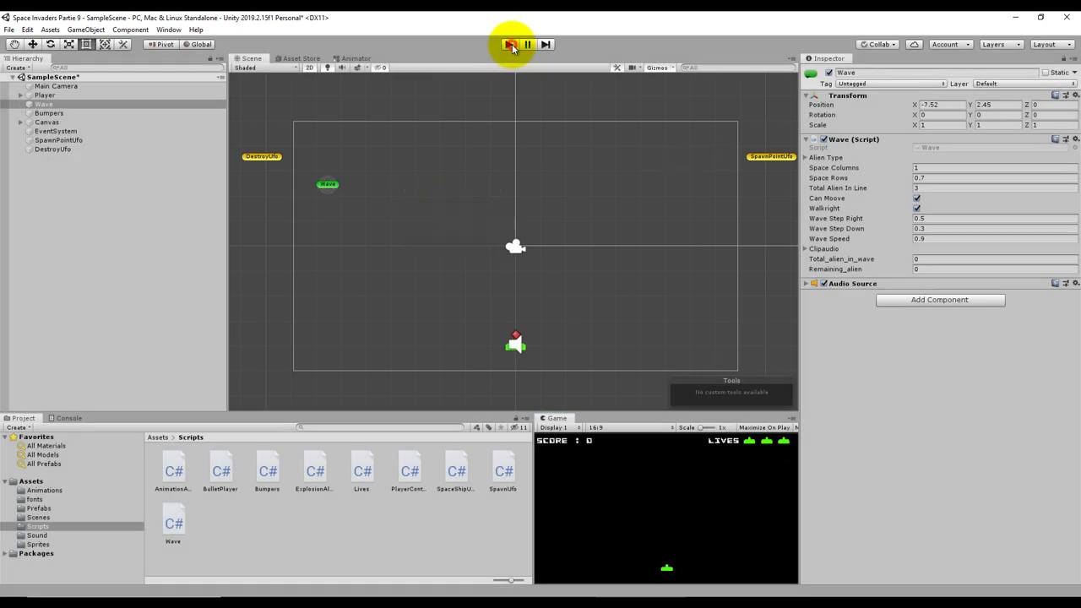
click(510, 45)
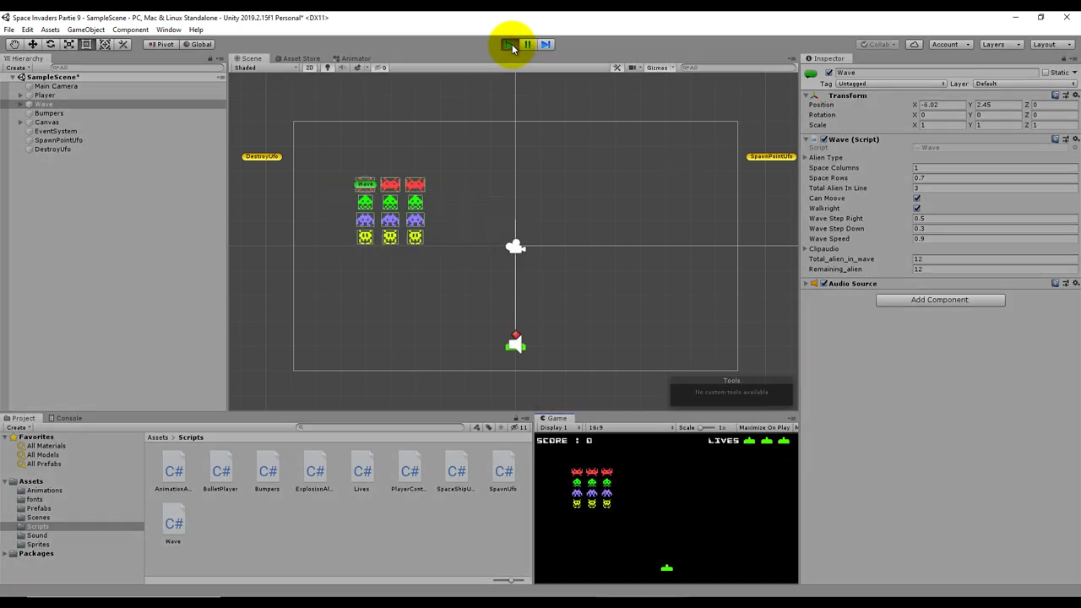
click(510, 45)
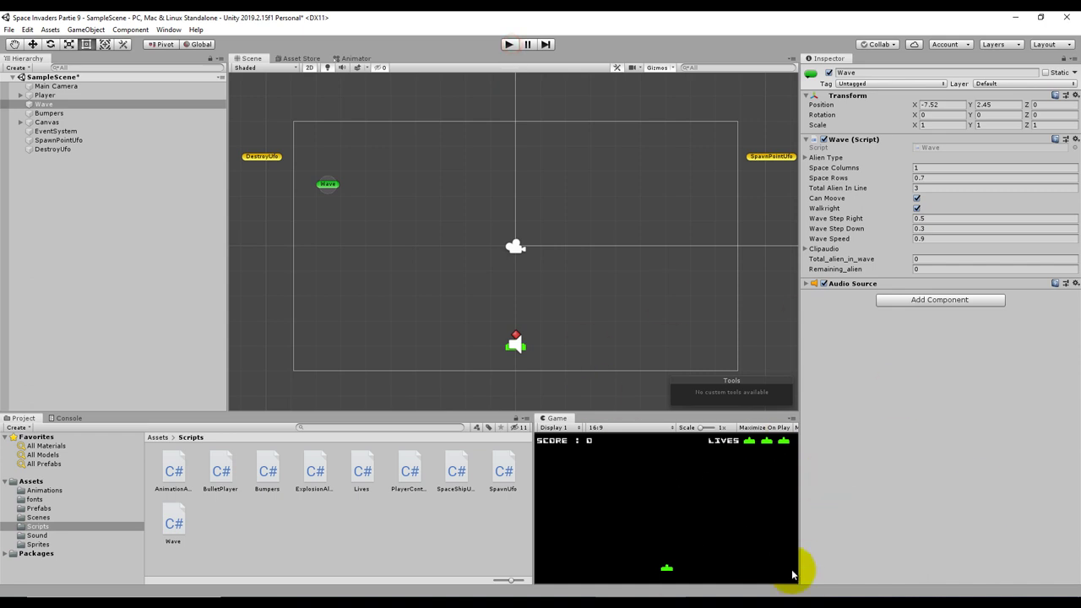
click(827, 596)
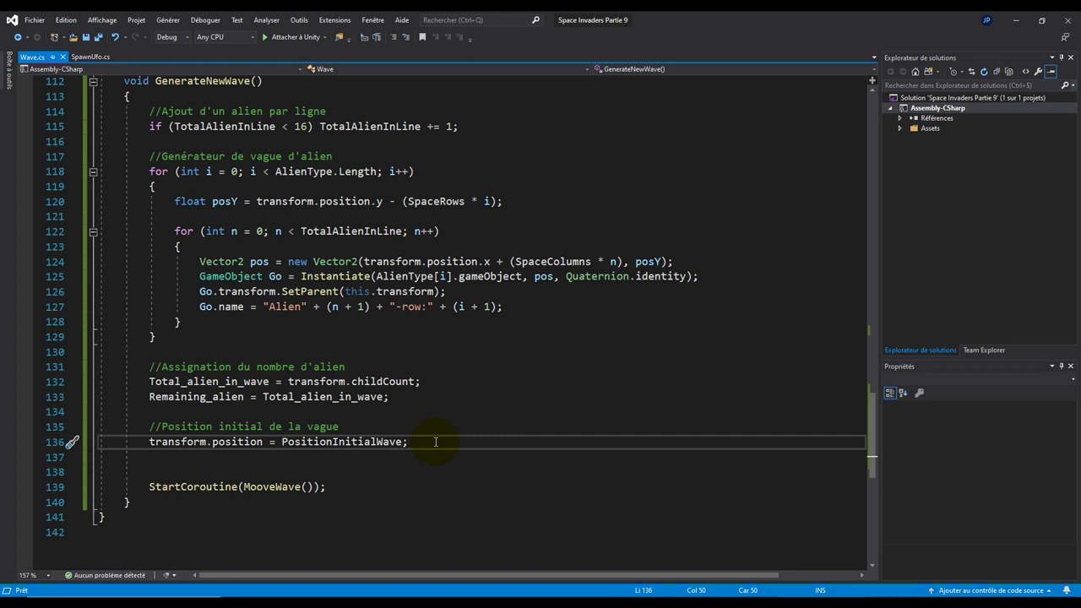
Step: Add the comment '//accélaration de la vague' below the position reset
key(Return)
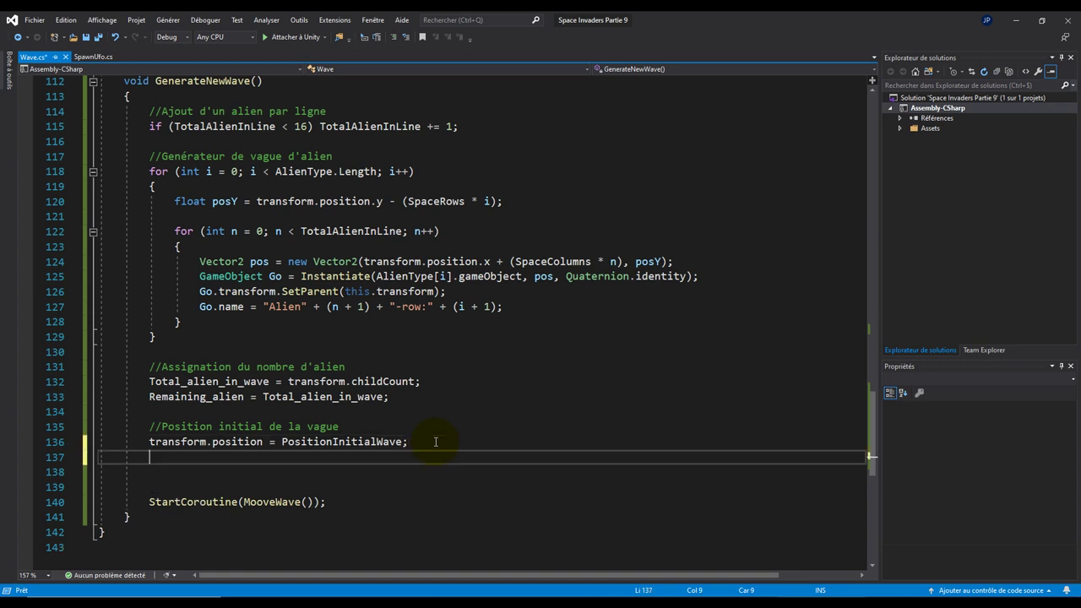
key(Return)
text(//accél)
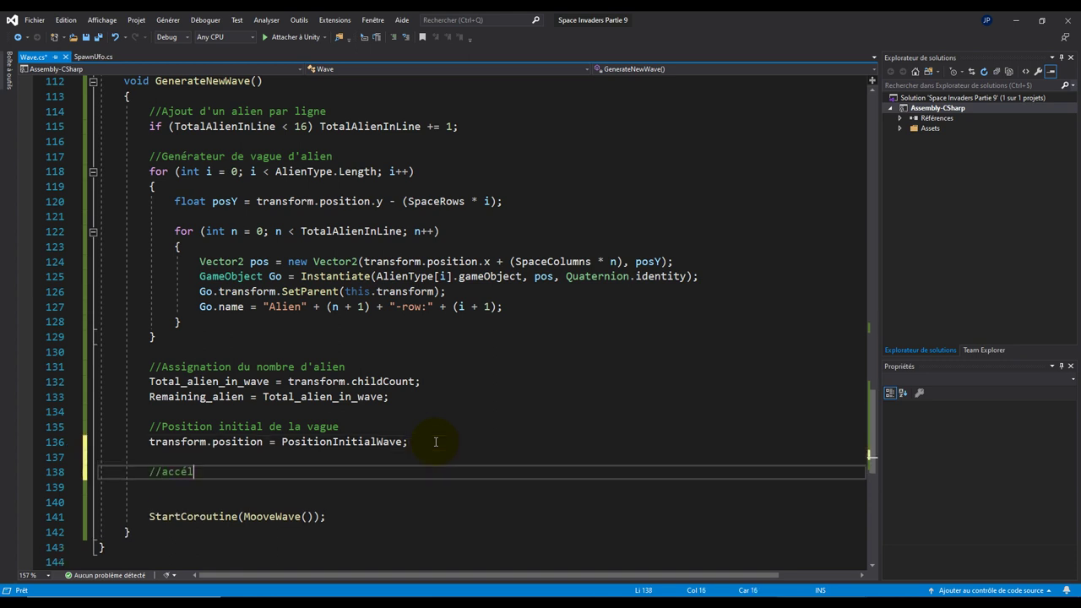
text(aration de l)
key(BackSpace)
key(BackSpace)
text(a vague)
key(Return)
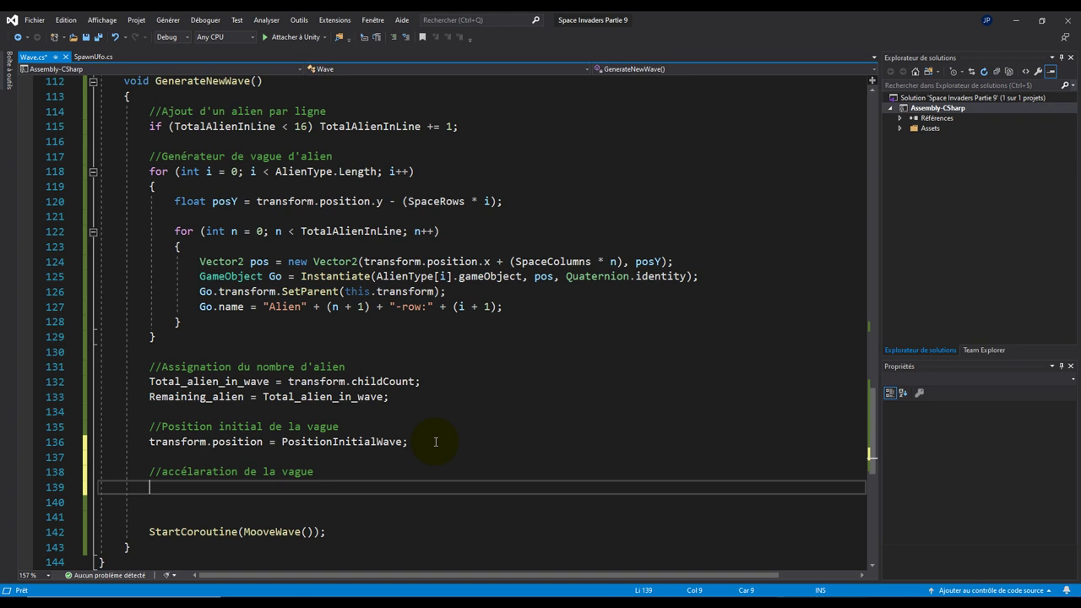
Step: Add 'if(WaveSpeed > 0.2f) WaveSpeed -= 0.2f;' under the comment and save Wave.cs
text(i)
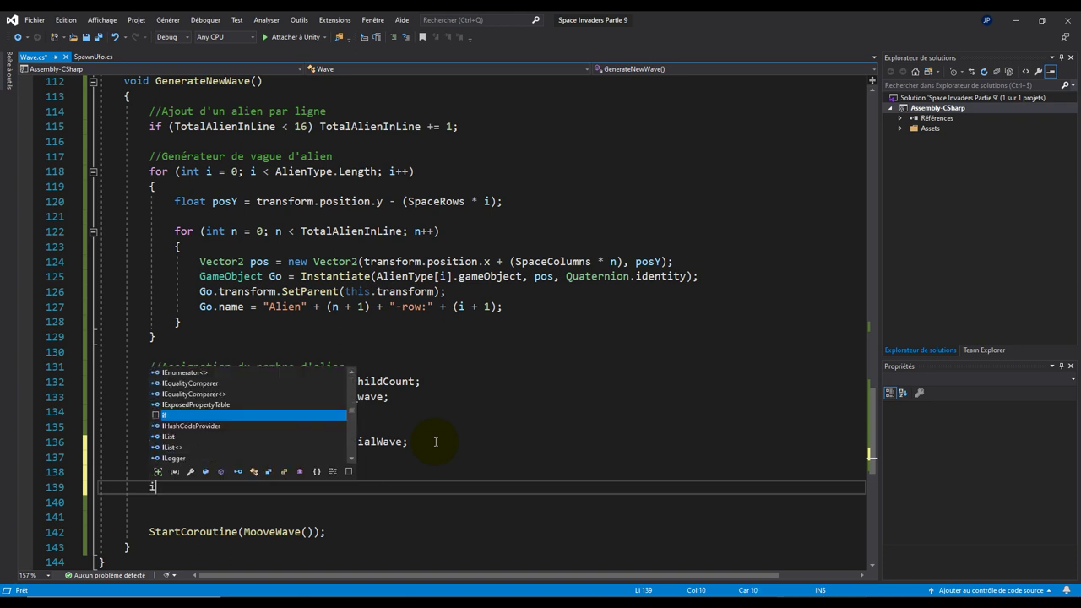
text(f(wav)
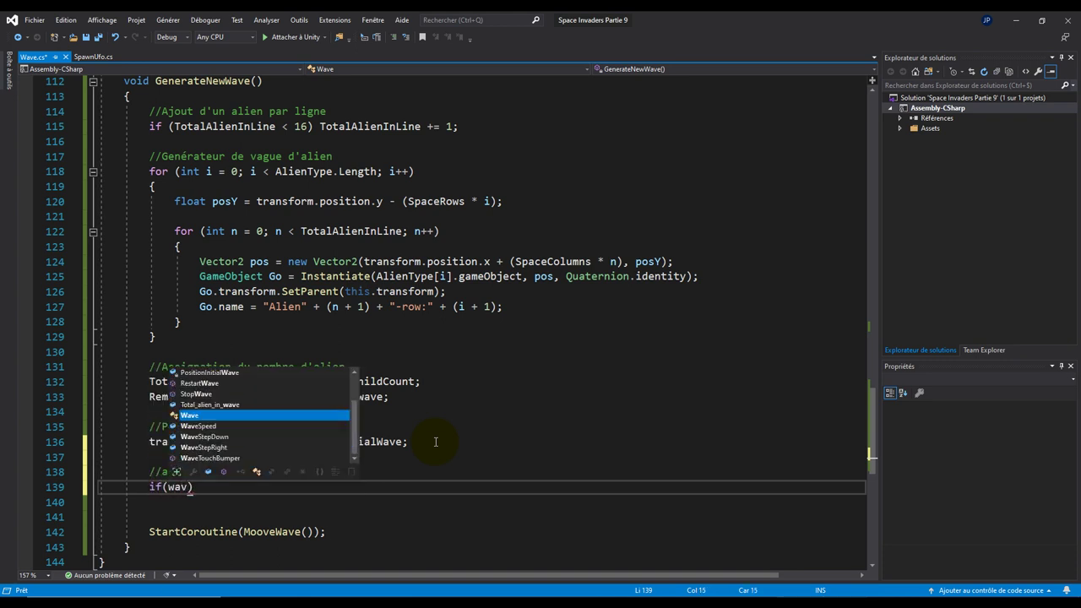
text(e)
key(Tab)
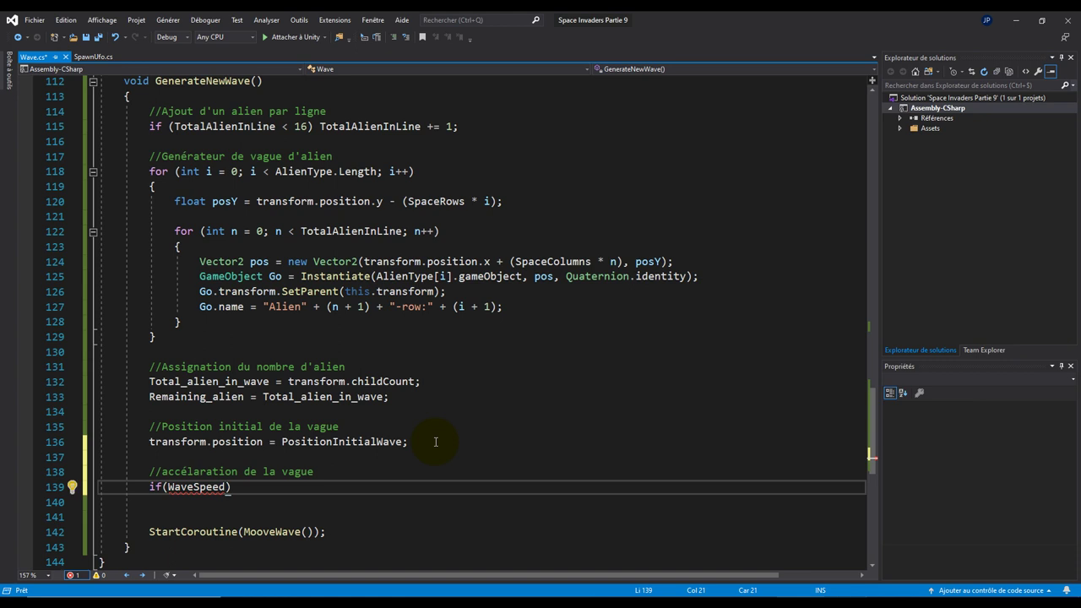
text(> 0.)
text(2f))
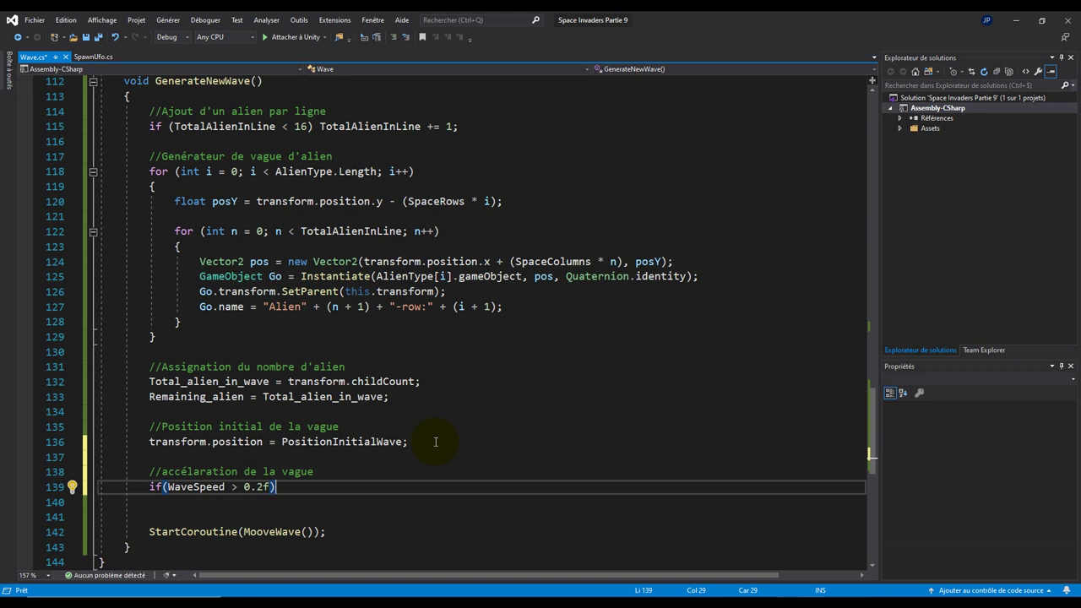
text( Wave)
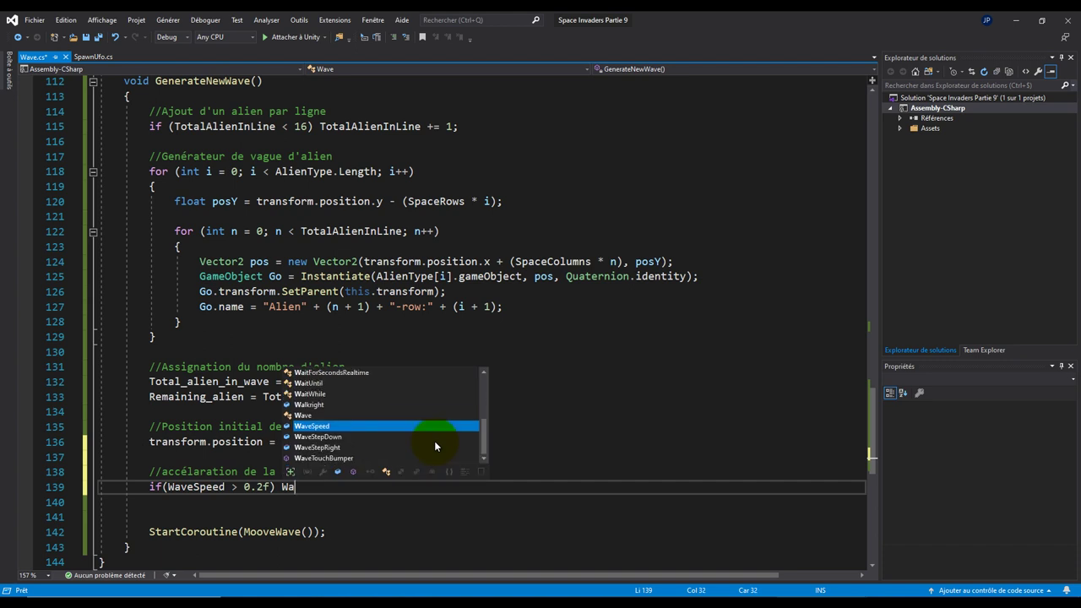
key(Down)
key(Tab)
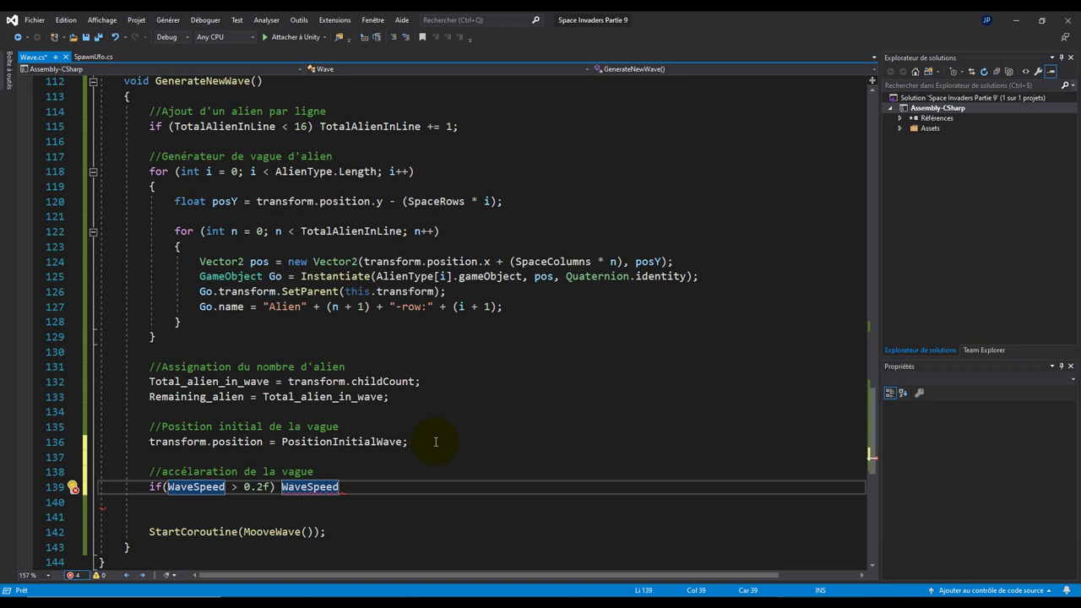
text(-=)
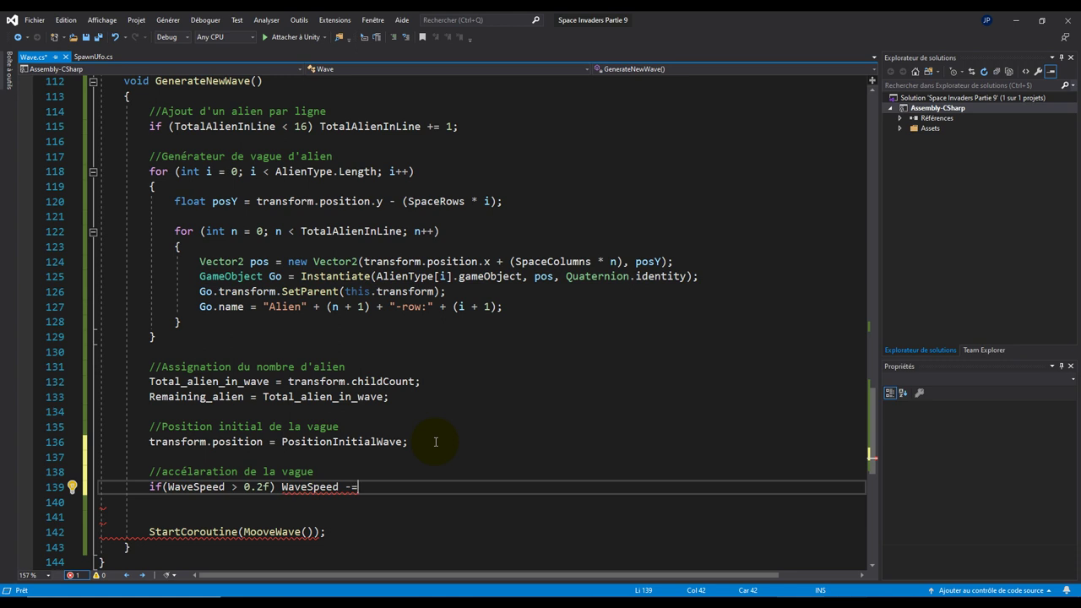
text(0.1)
text(f;)
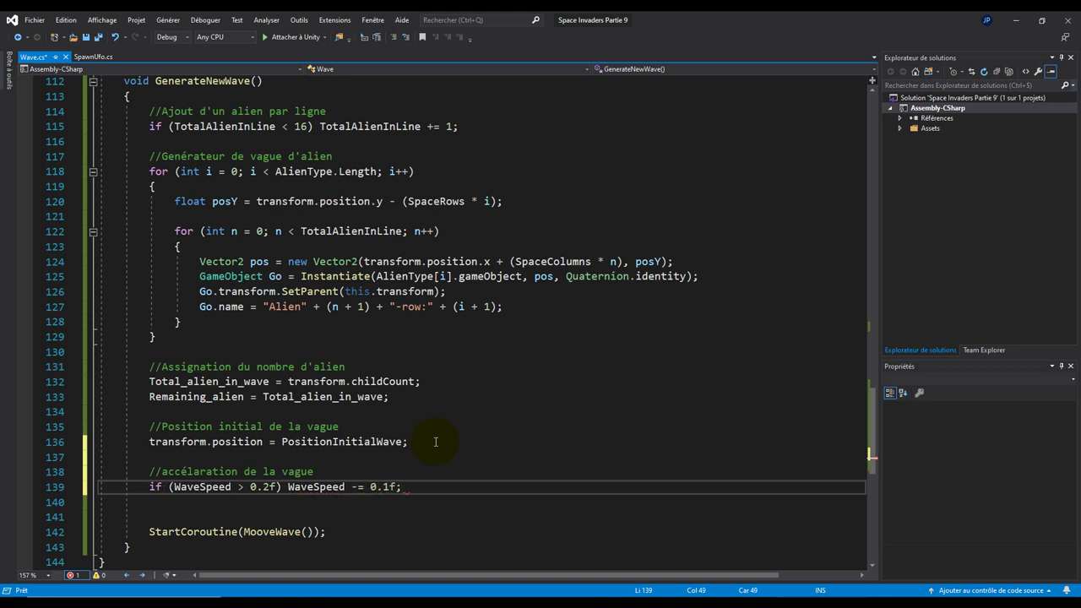
click(383, 487)
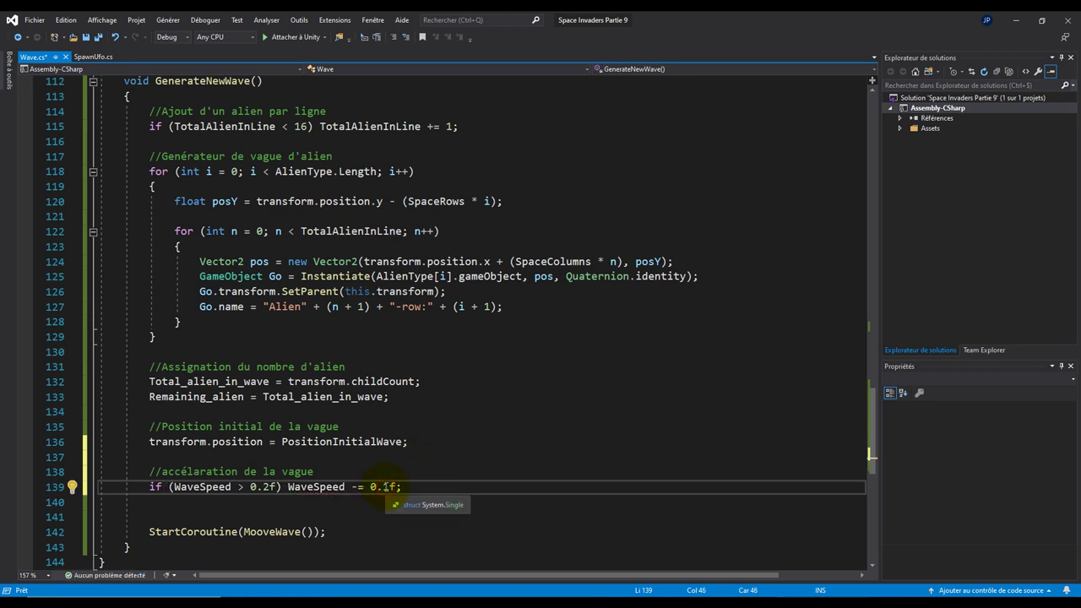
key(Delete)
text(2)
key(ctrl+s)
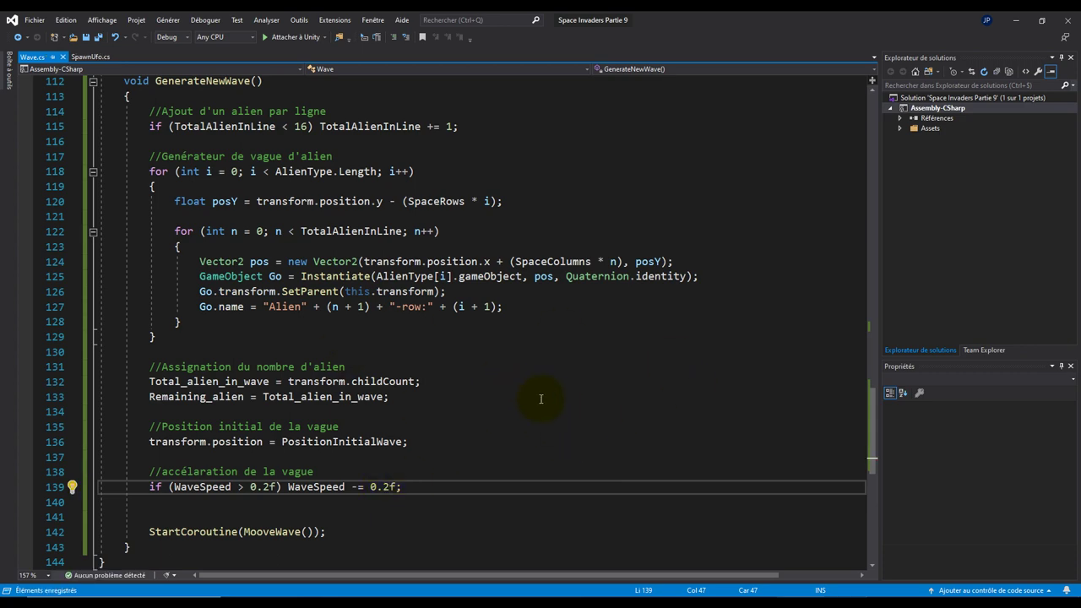
key(alt+Tab)
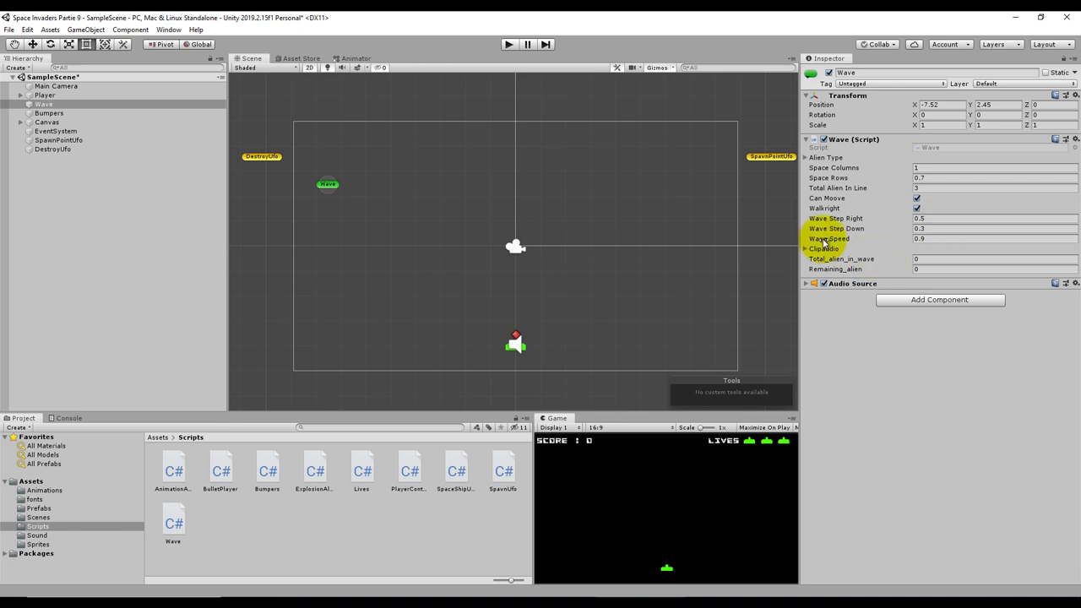
Step: Play the game and shoot all but one alien of the first wave, reaching score 630
click(510, 44)
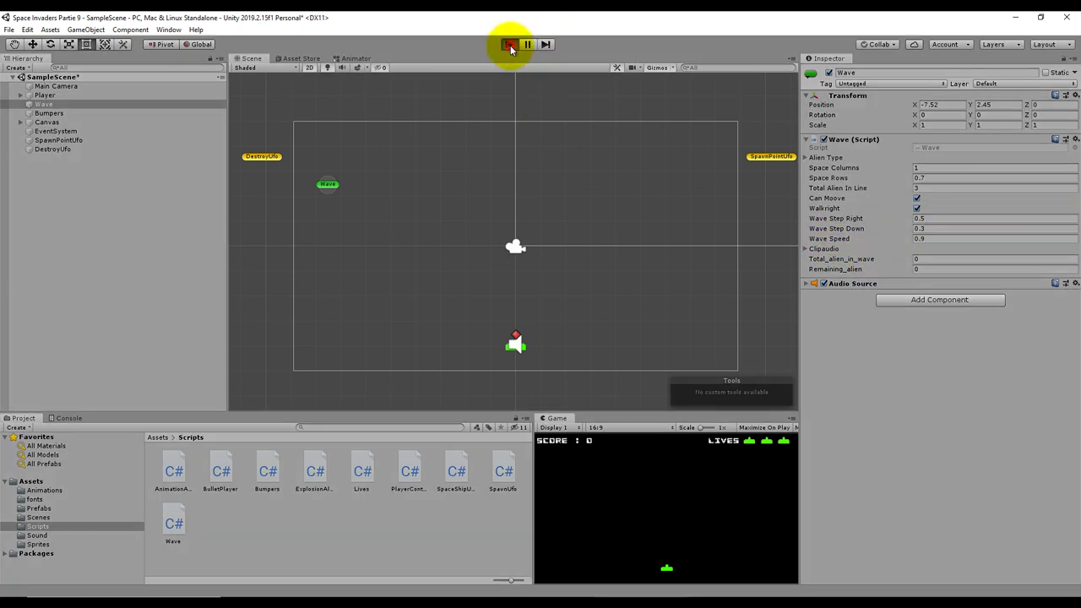
key(Left)
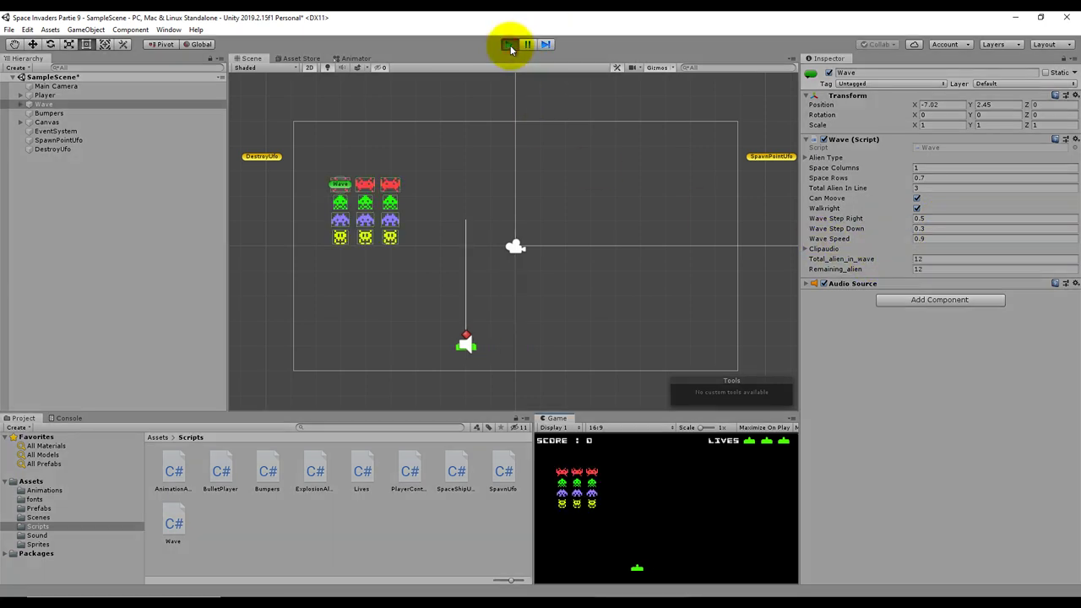
key(space)
key(space)
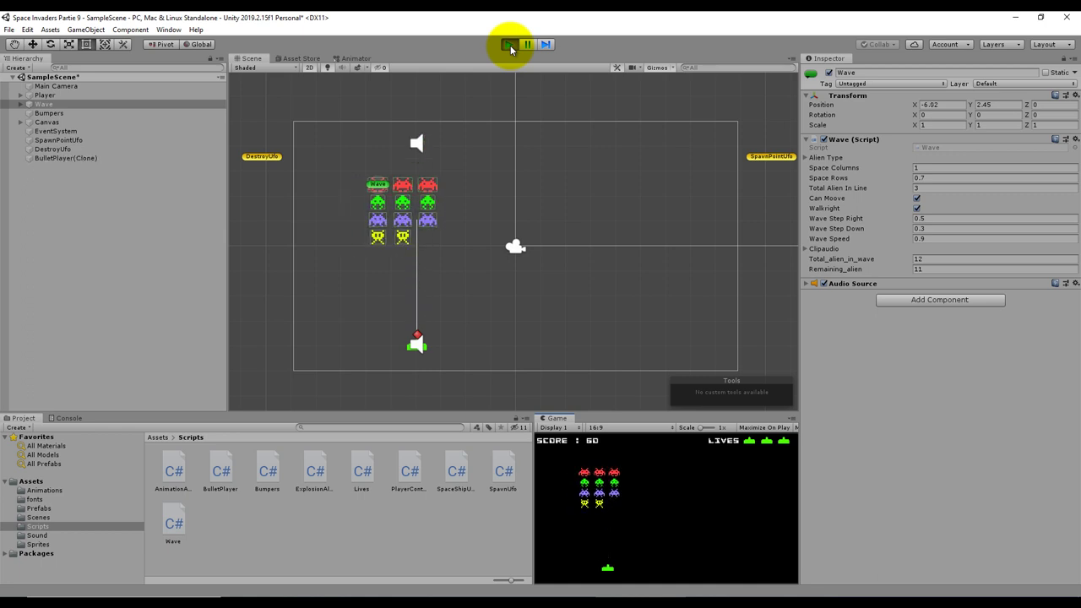
key(space)
key(space)
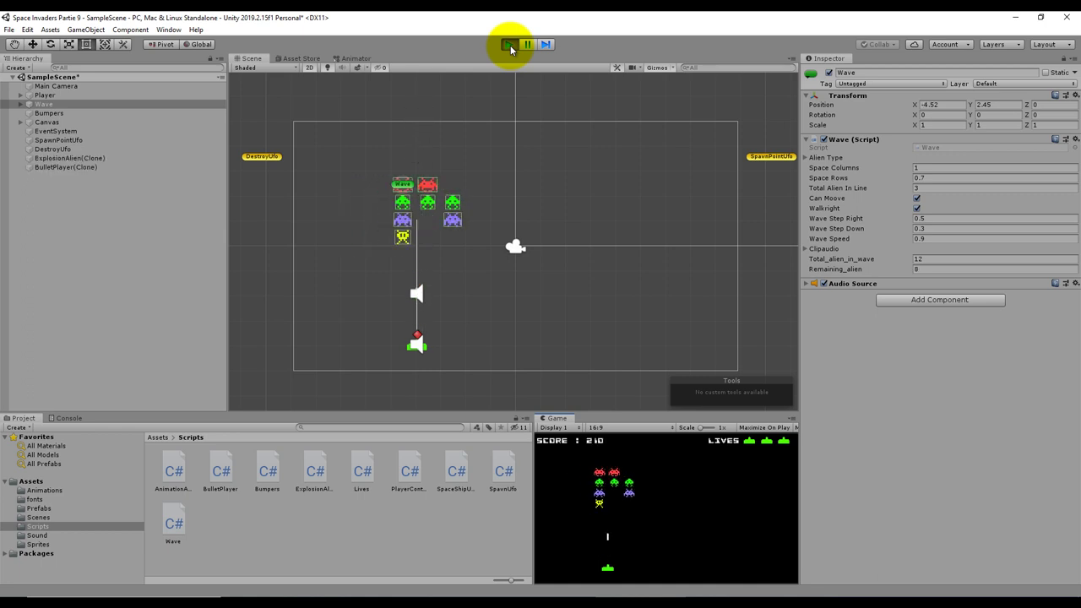
key(Right)
key(space)
key(Right)
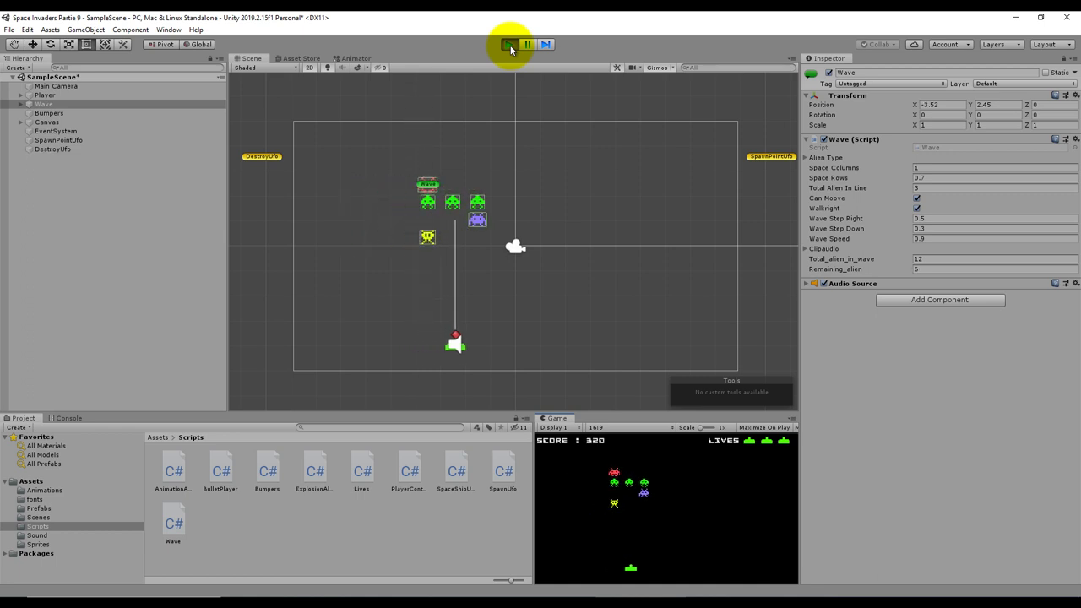
key(space)
key(space)
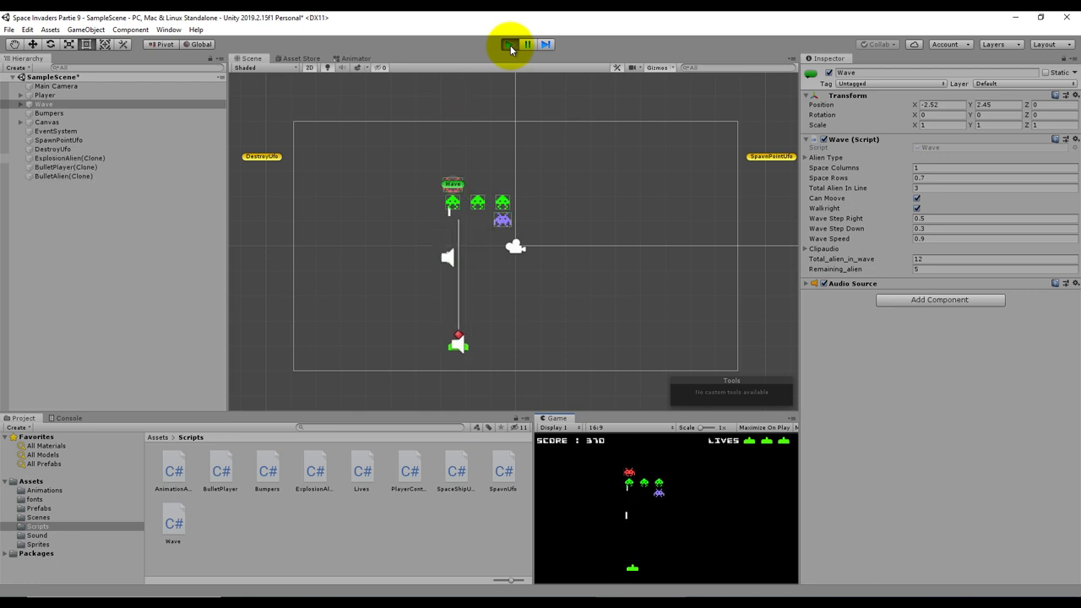
key(Right)
key(space)
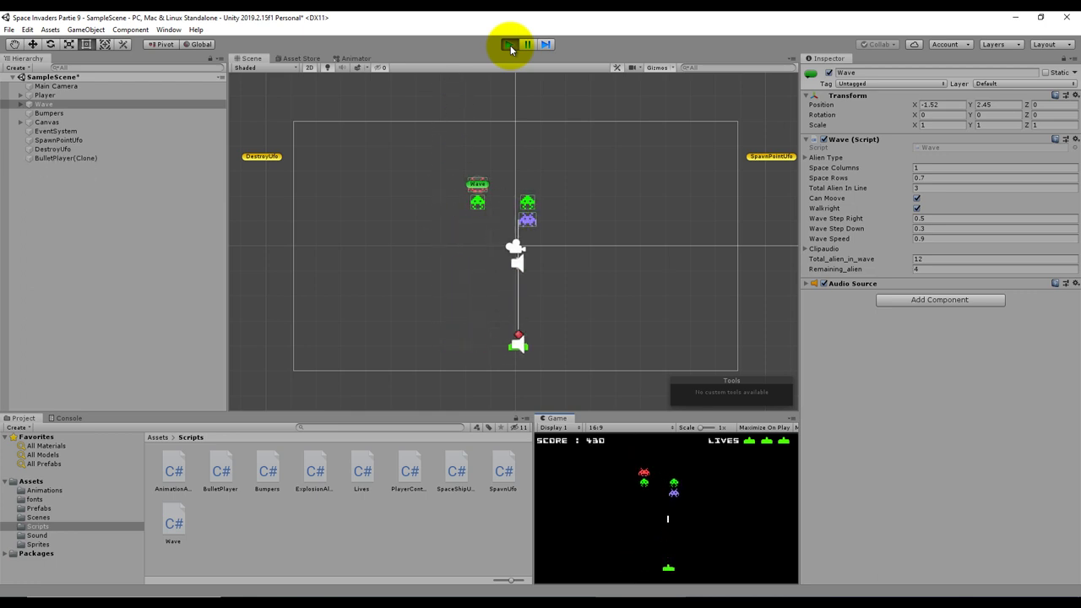
key(Right)
key(Right)
key(space)
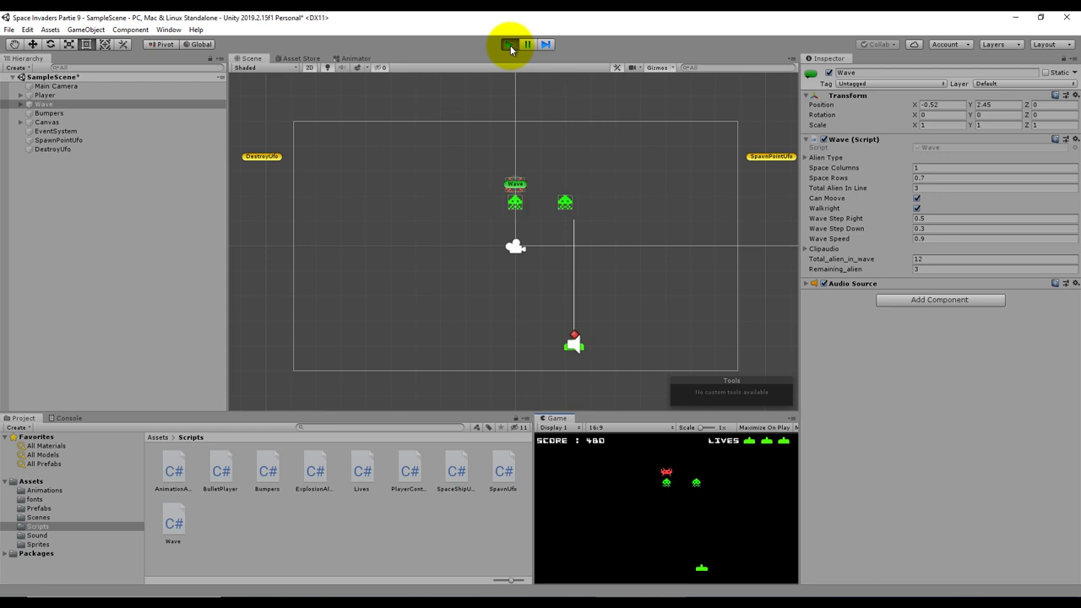
key(space)
key(Left)
key(space)
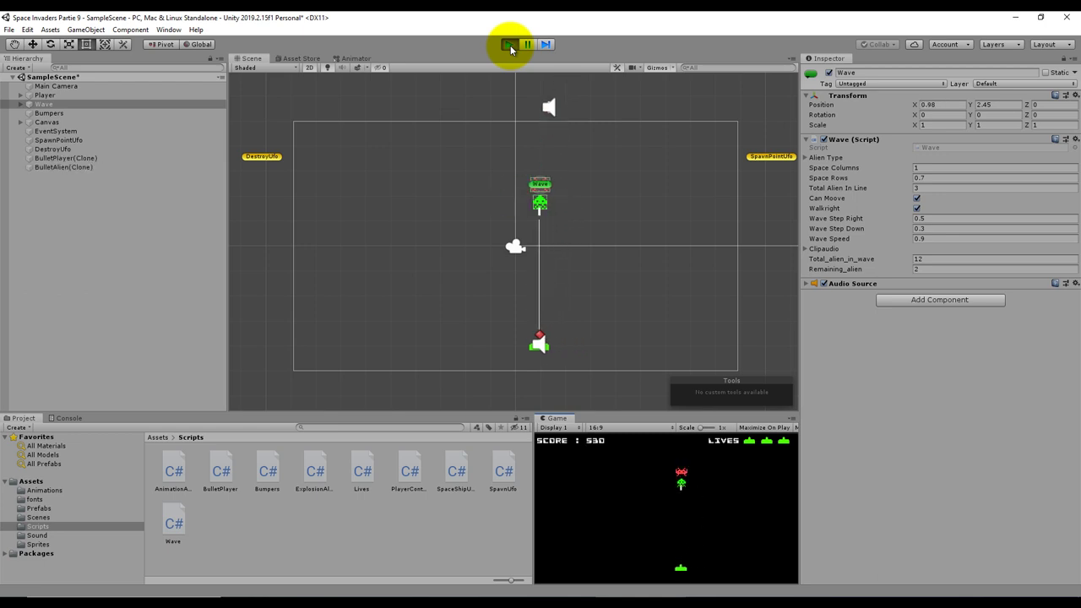
key(Right)
key(Right)
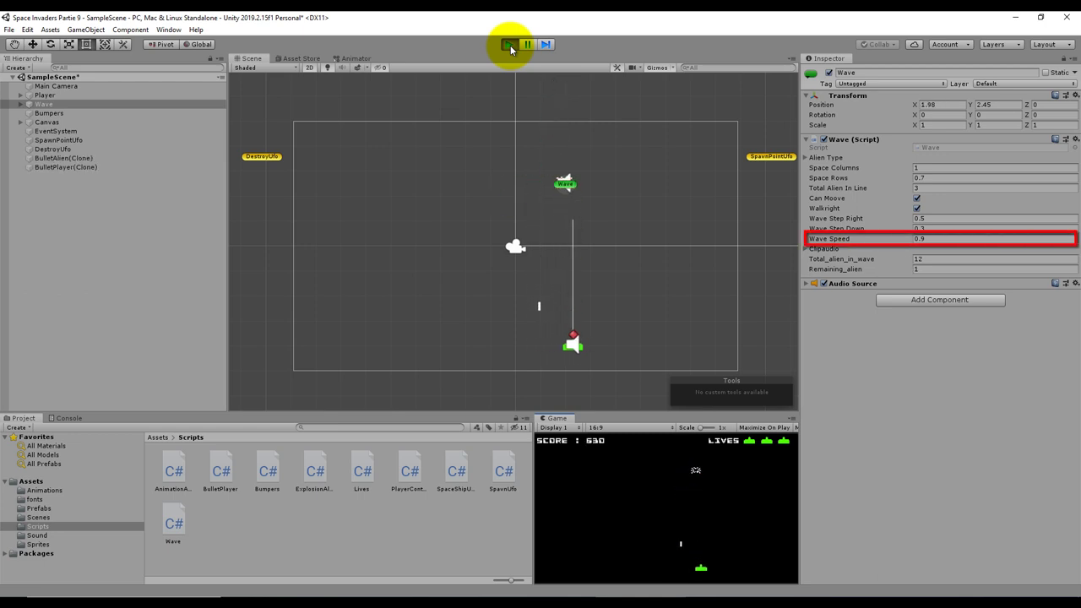
key(Right)
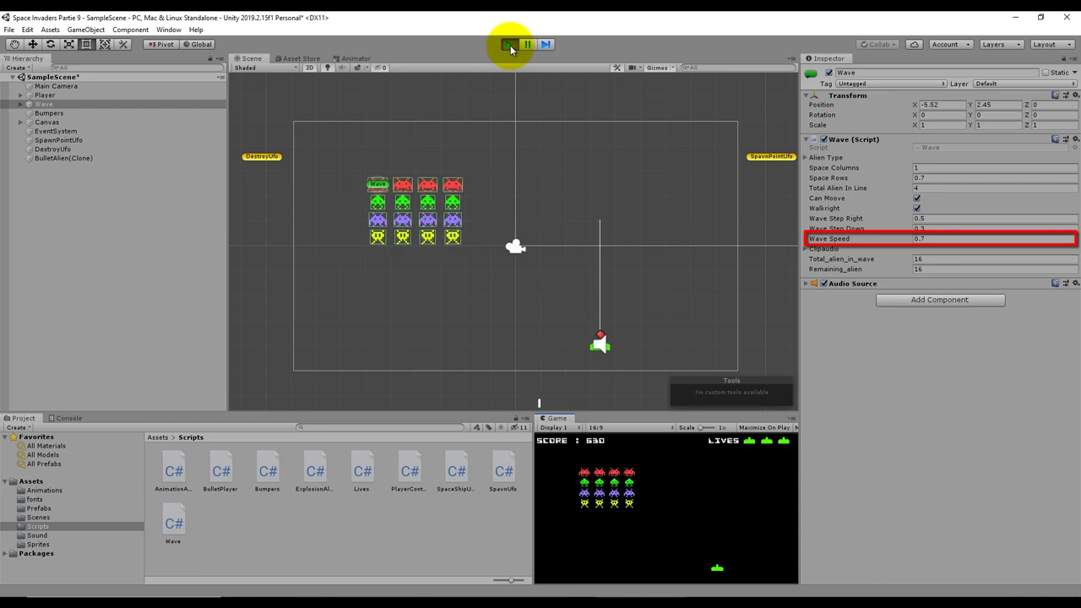
Step: Play the game, shooting down the current alien wave and the UFO until the wave is cleared
key(Left)
key(Left)
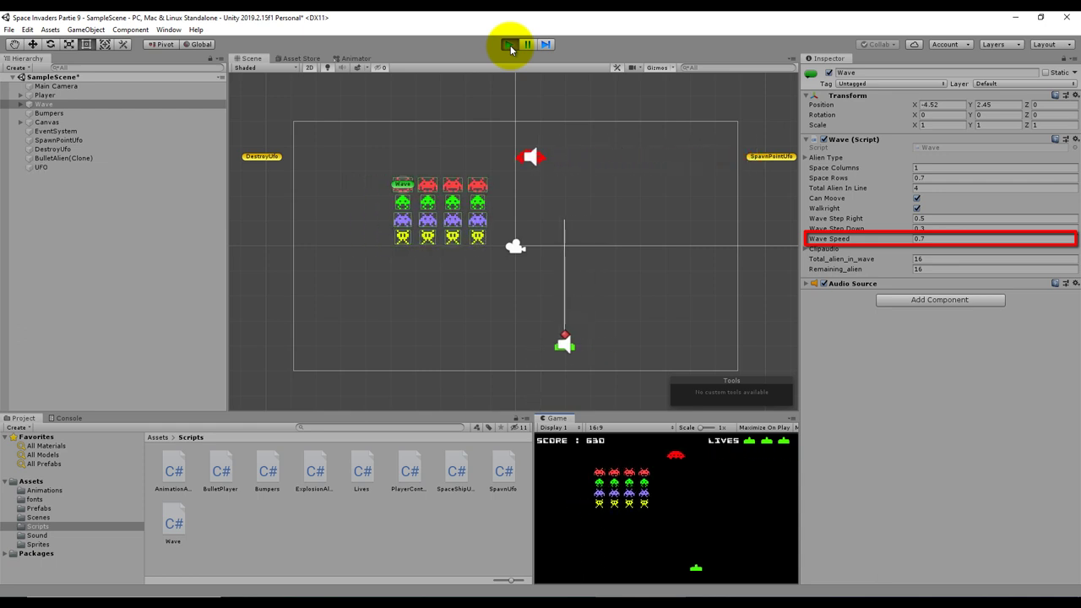
key(space)
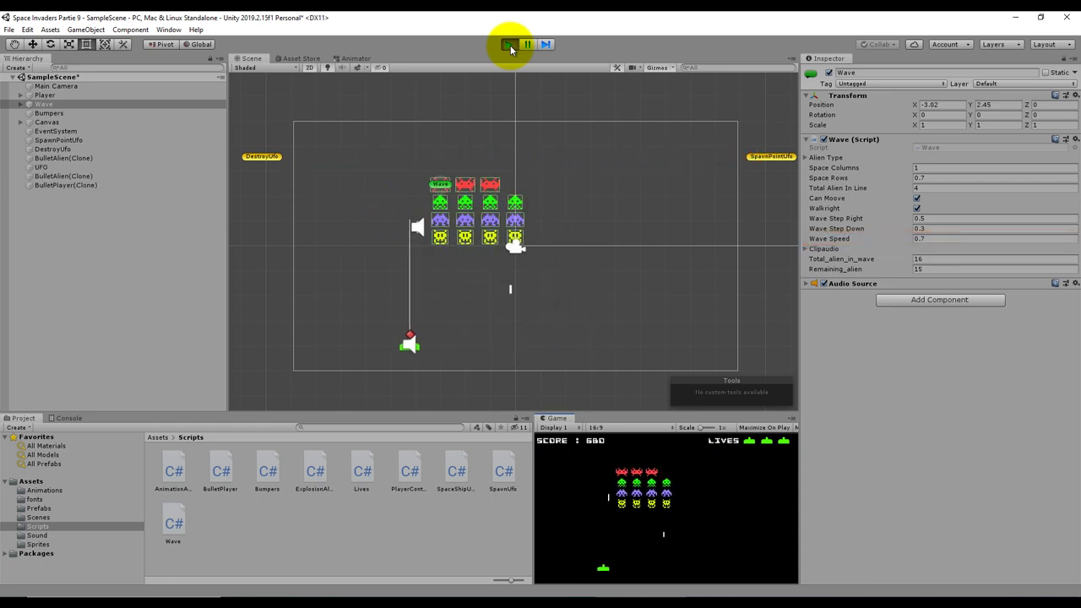
key(Right)
key(Right)
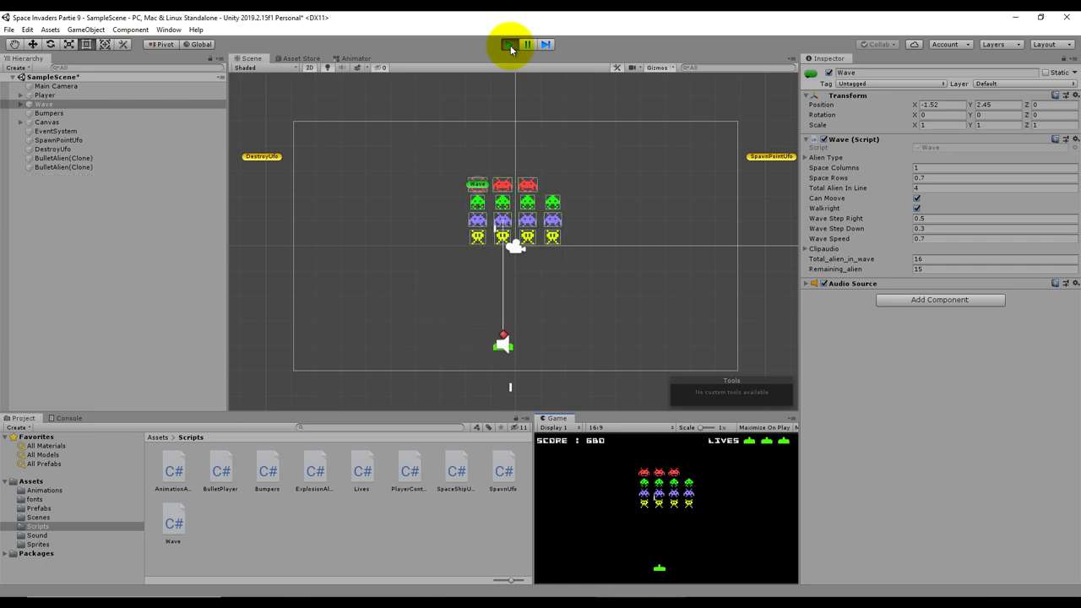
key(space)
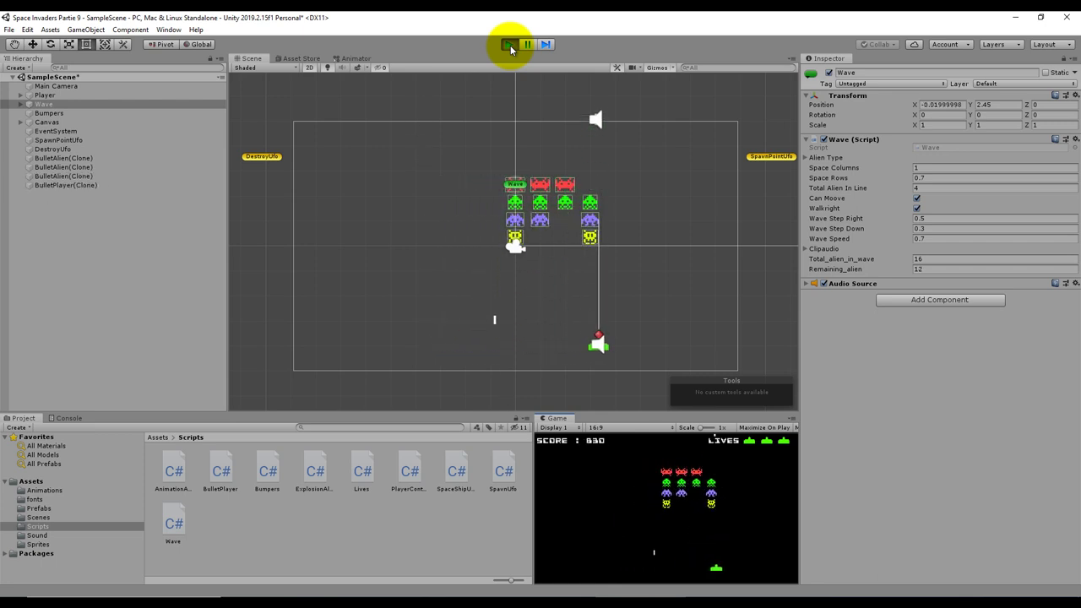
key(Right)
key(space)
key(Right)
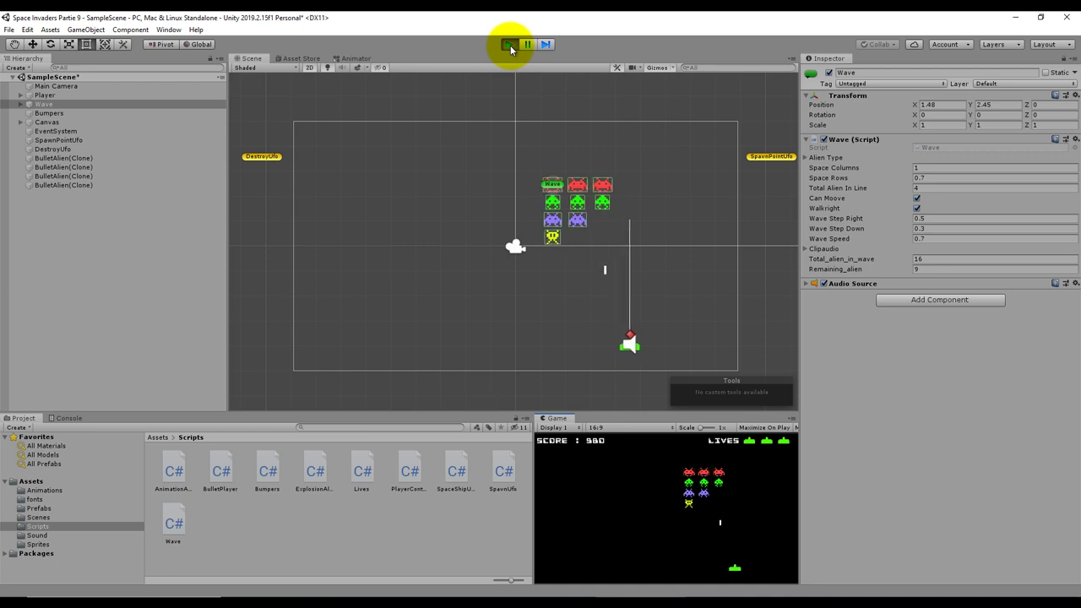
key(Left)
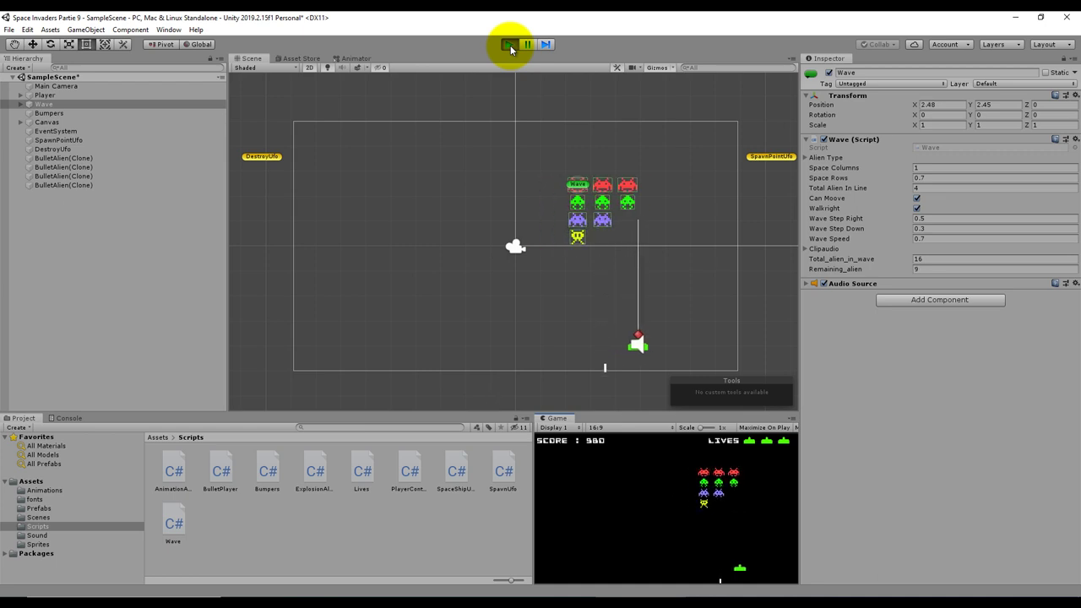
key(space)
key(Left)
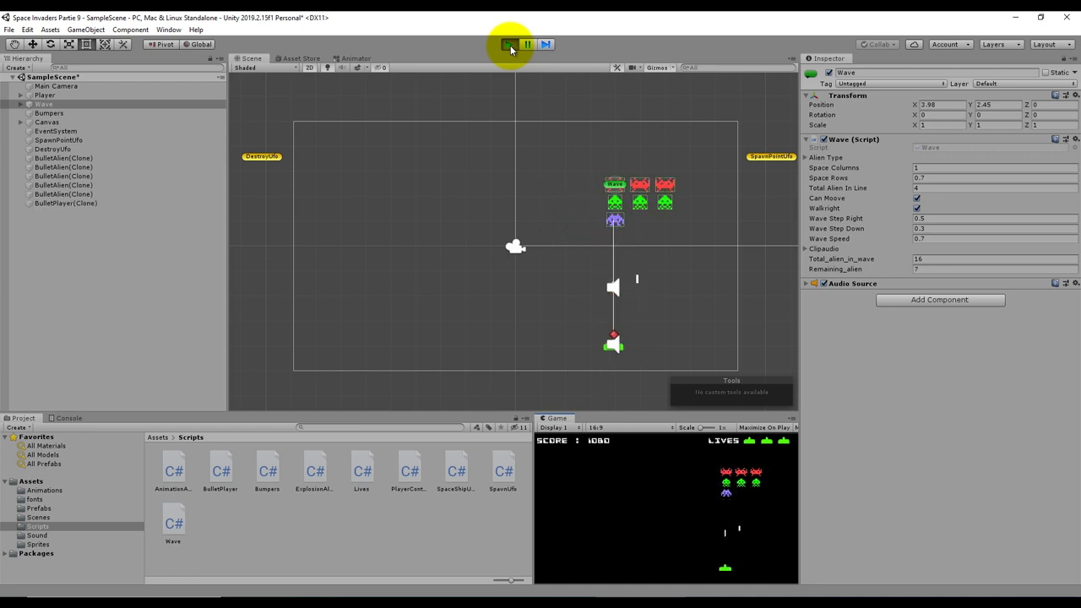
key(Right)
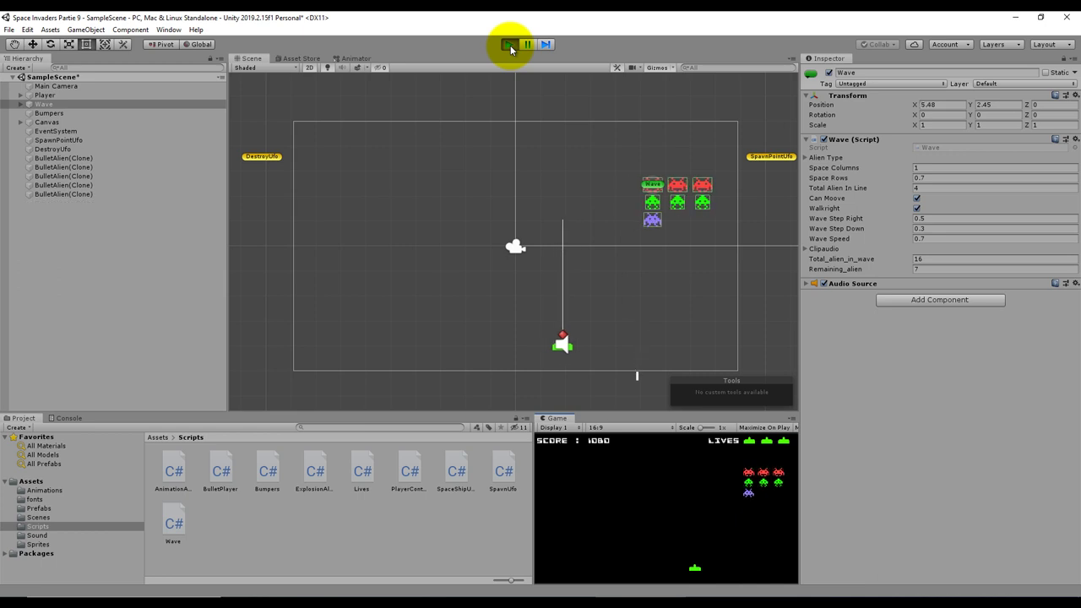
key(space)
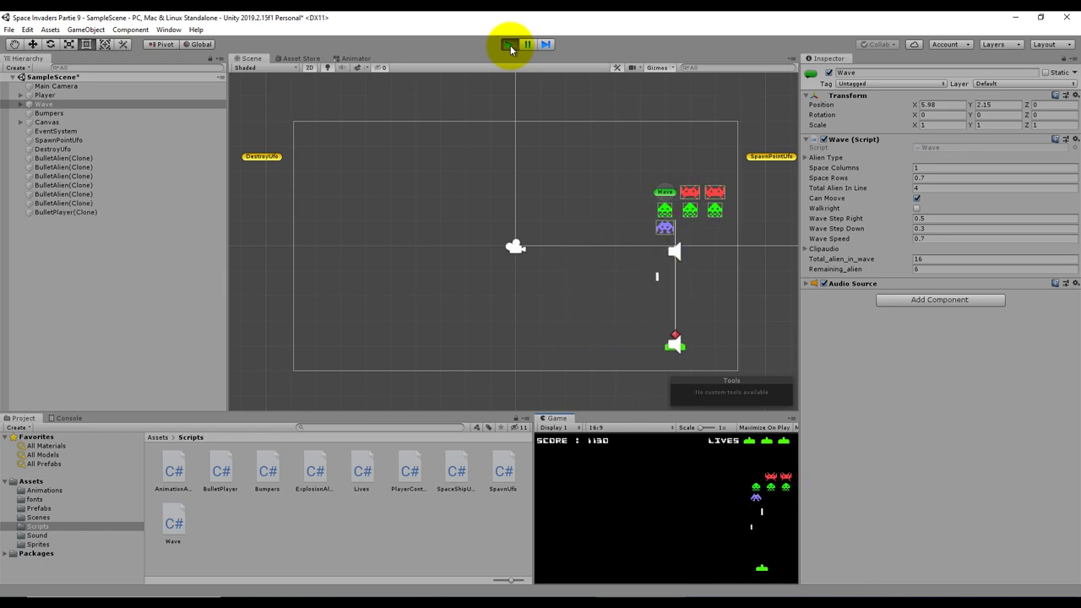
key(Right)
key(space)
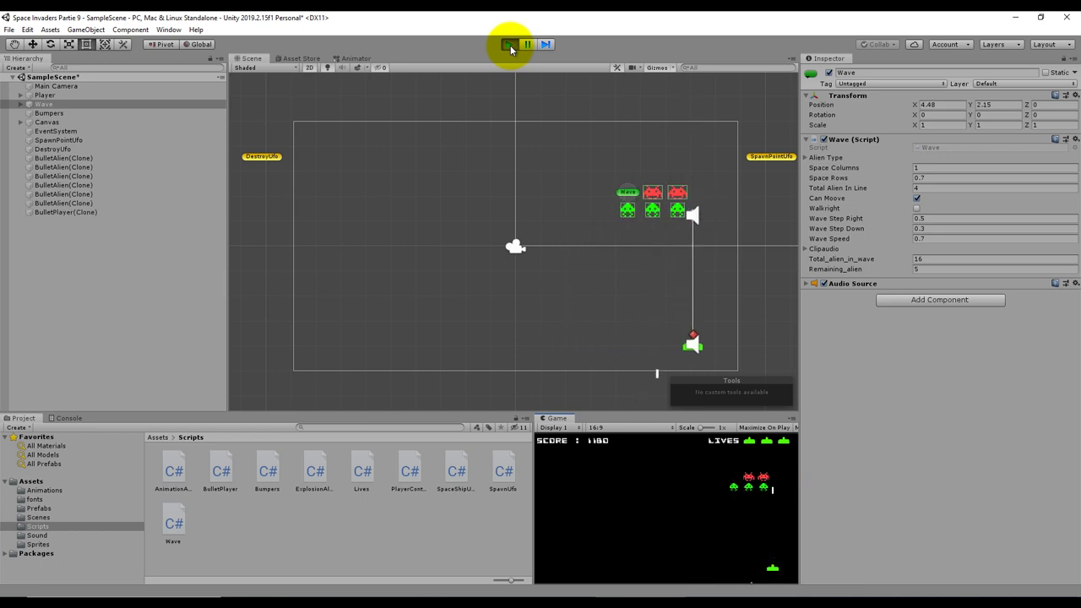
key(Left)
key(space)
key(space)
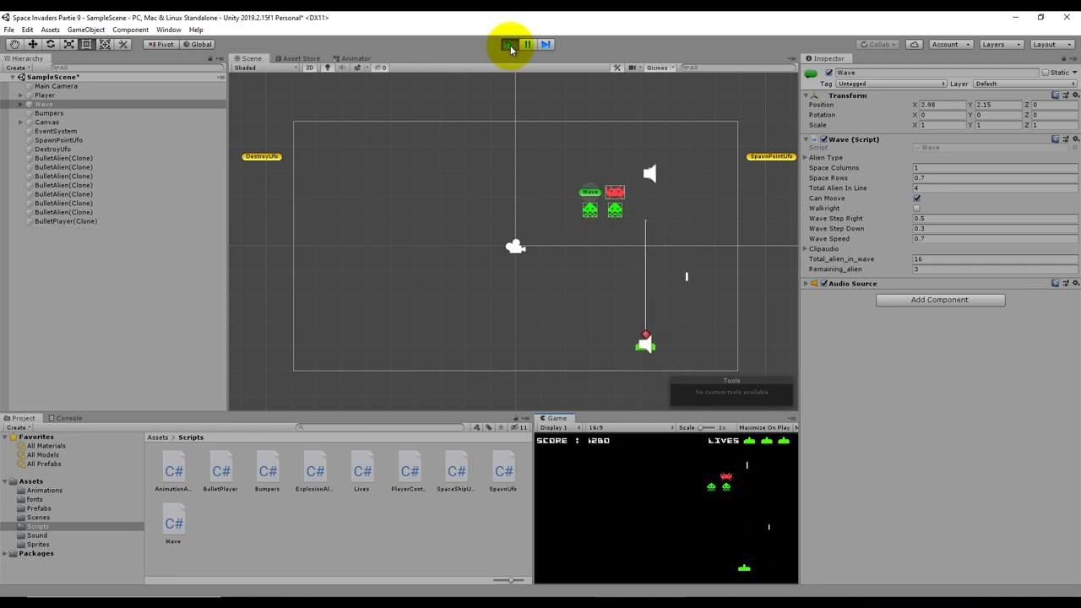
key(Left)
key(space)
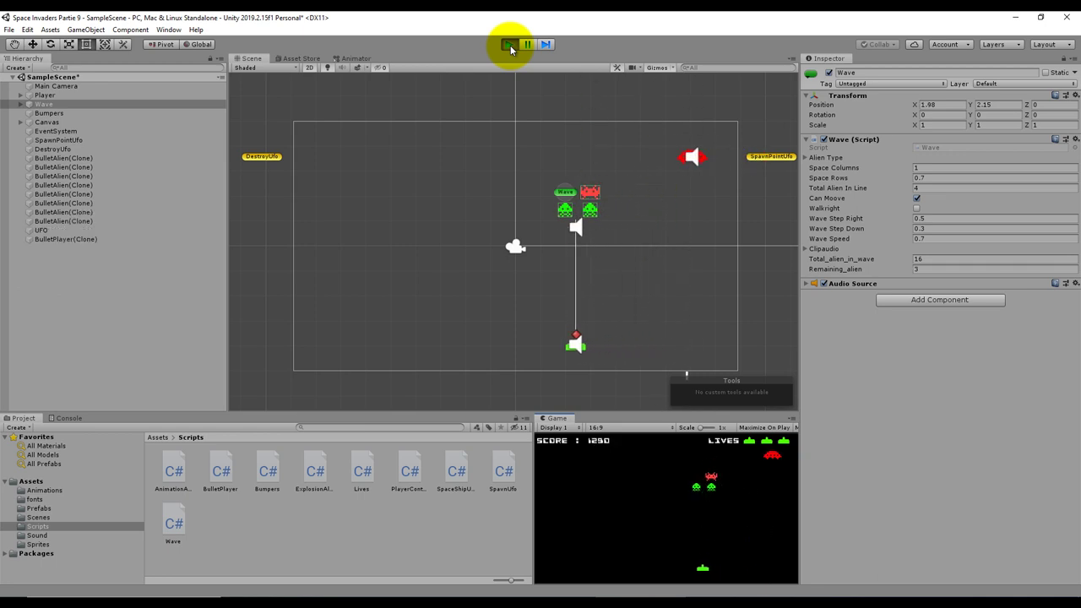
key(Left)
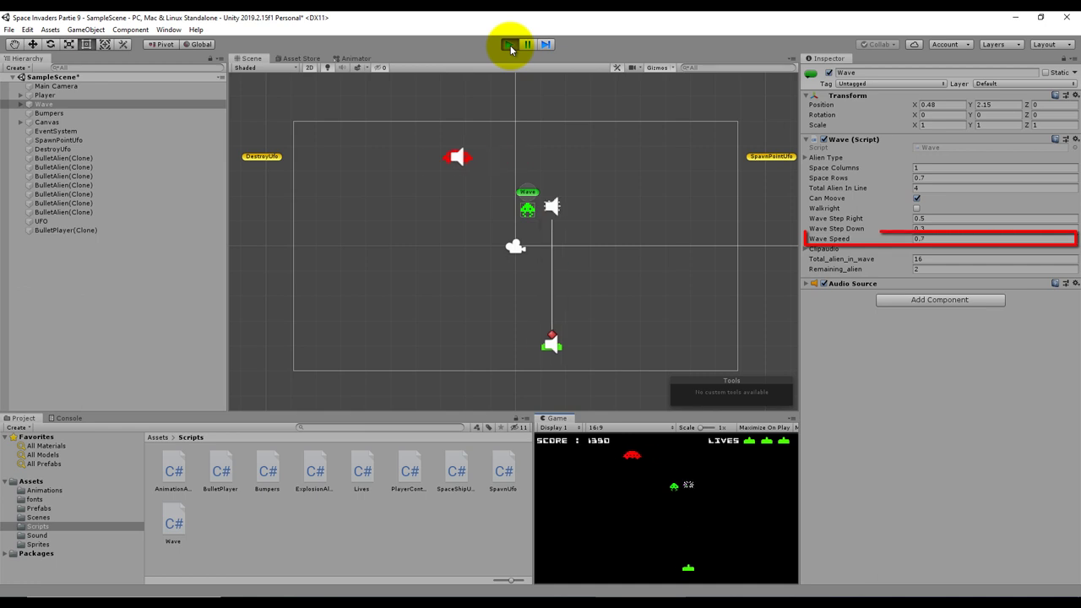
key(Left)
key(space)
Step: Follow the newly spawned wave with the ship, then stop play mode
key(Left)
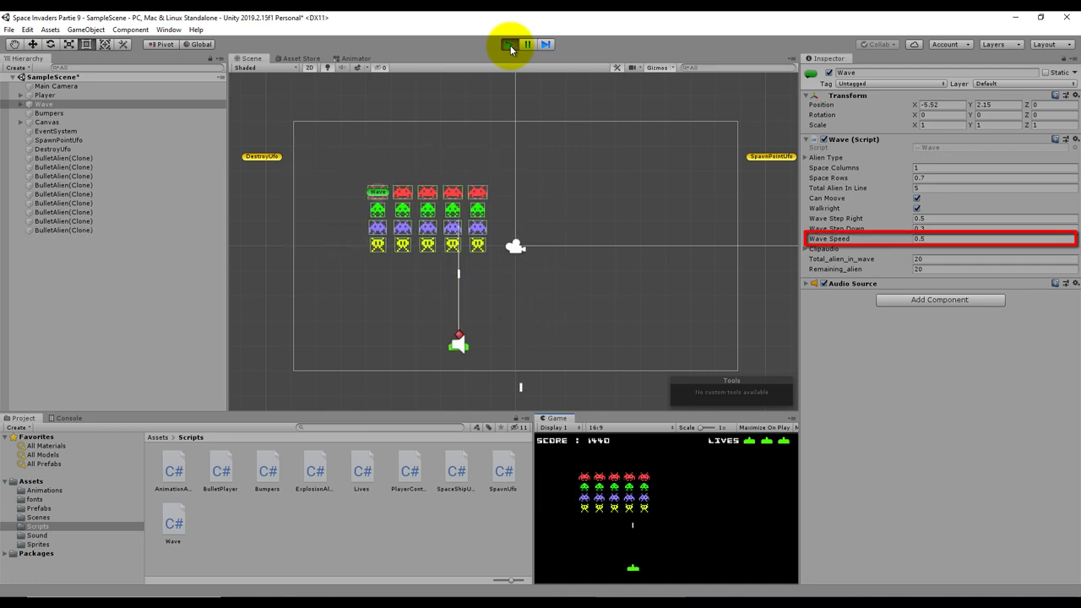
key(Right)
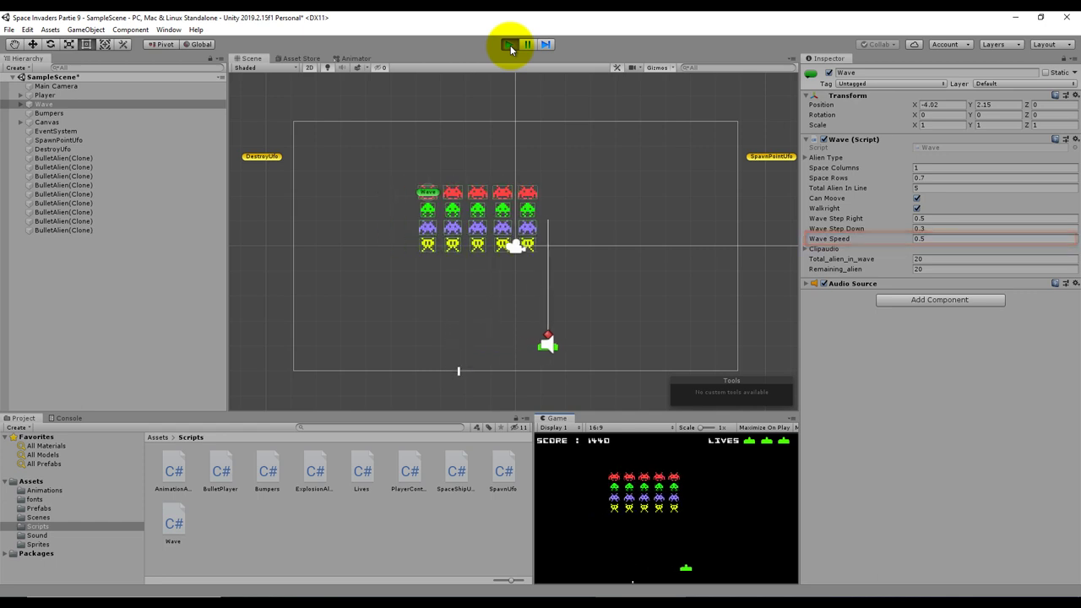
key(Right)
key(Right)
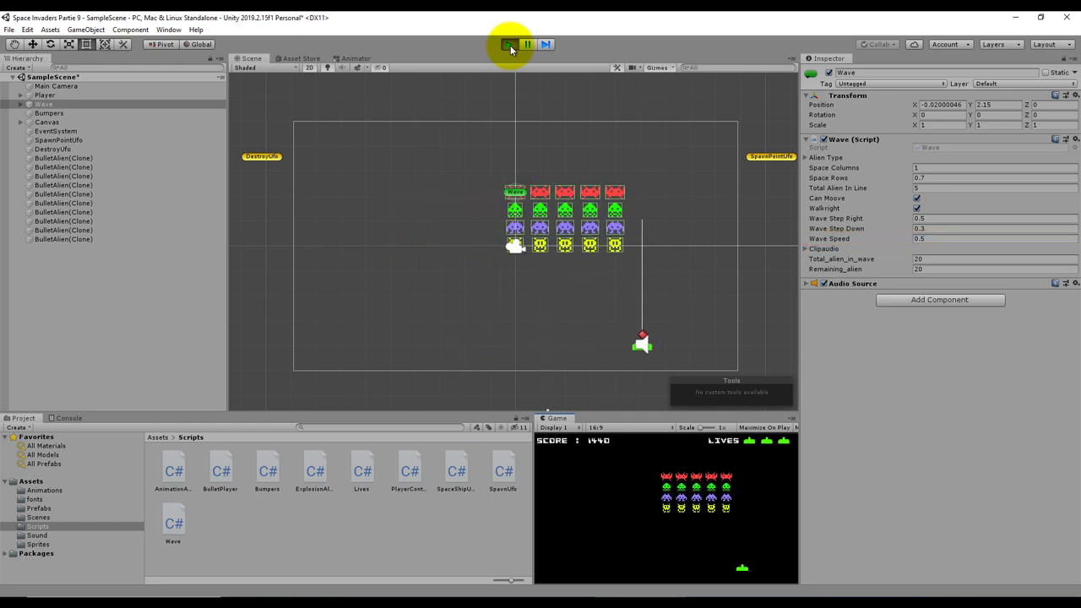
key(Left)
key(Left)
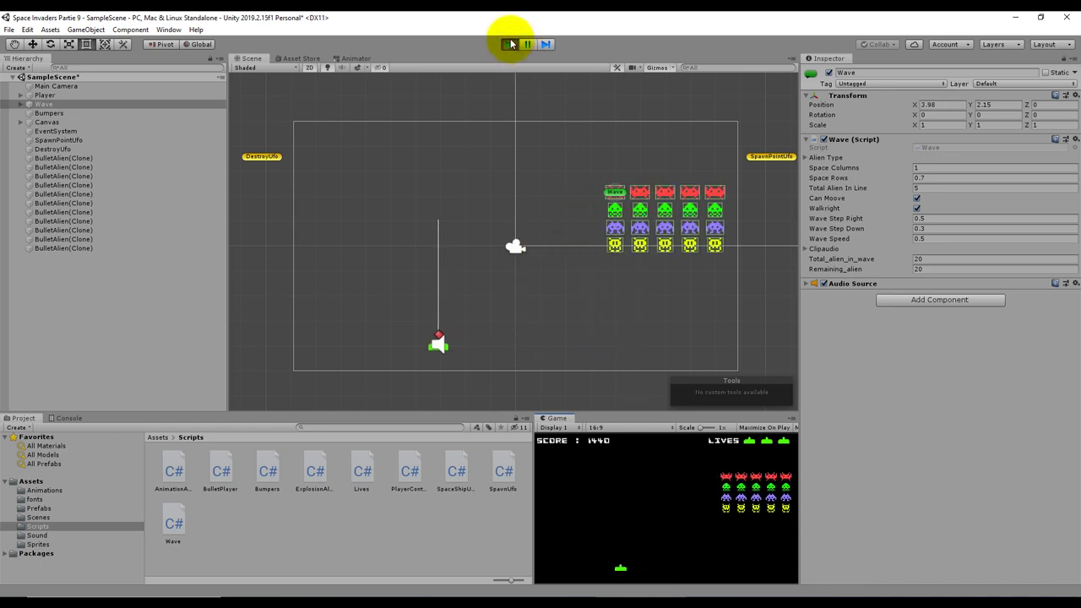
click(509, 43)
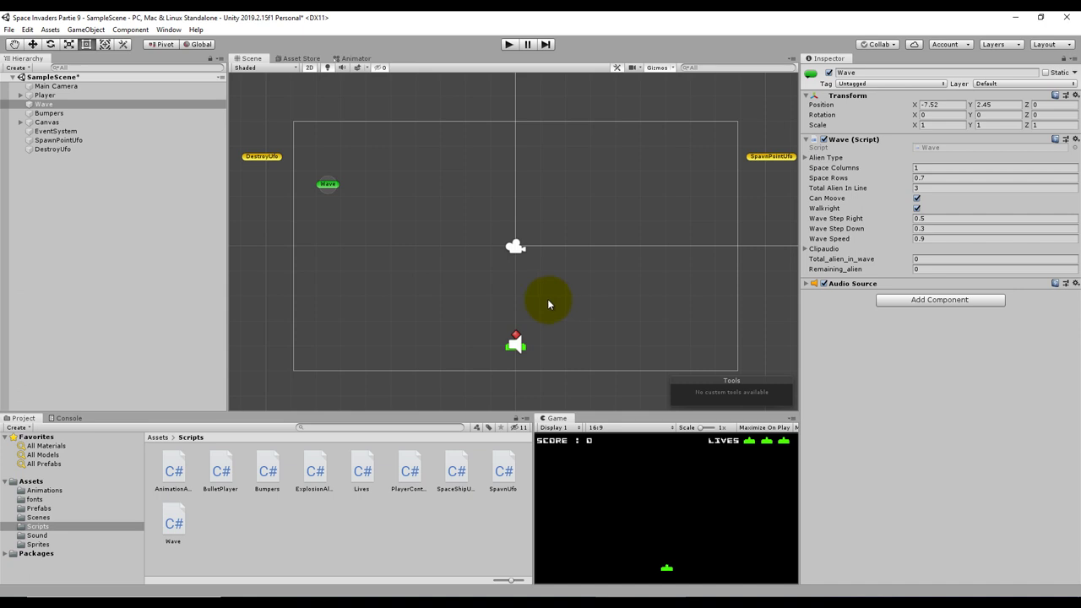
Step: Select Player in the Hierarchy and review its Player Controller values, including Alien Shoot Rate 3
click(63, 95)
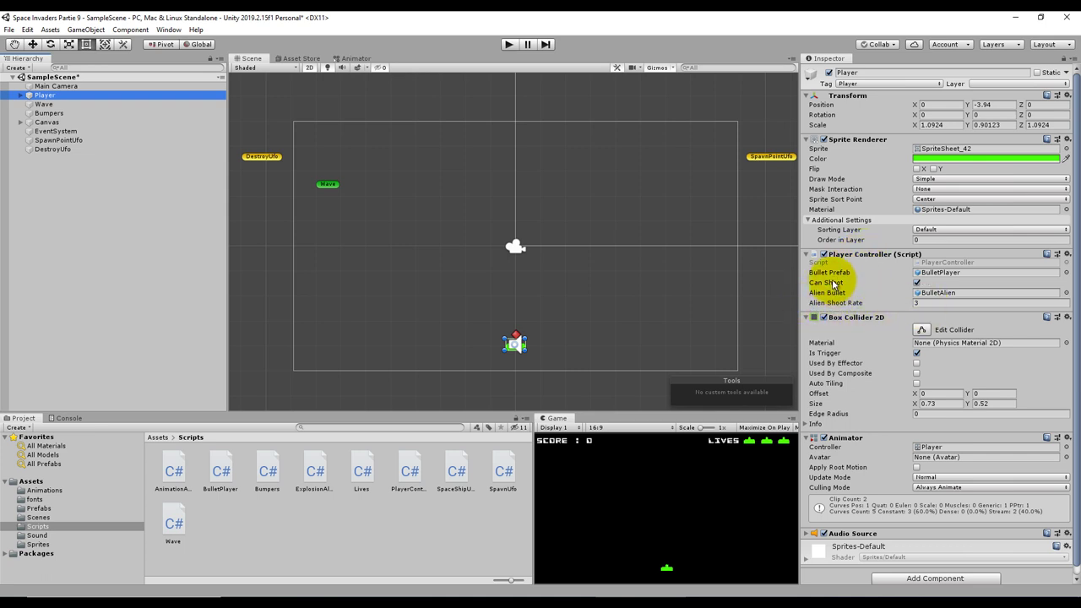
click(857, 255)
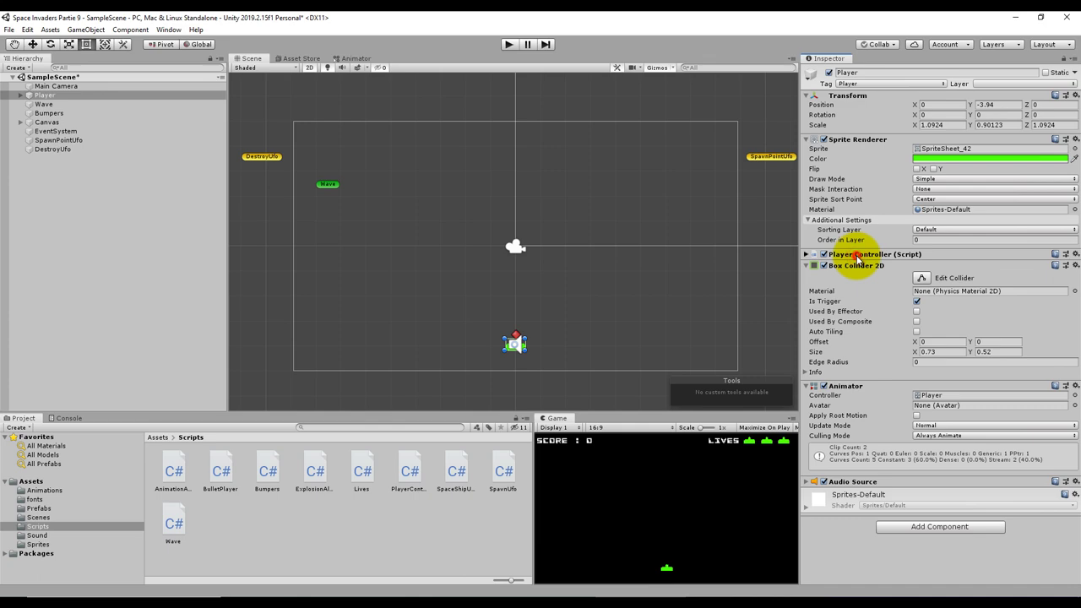
click(857, 255)
Step: Open PlayerController.cs in Visual Studio and scroll through its declarations
double_click(948, 258)
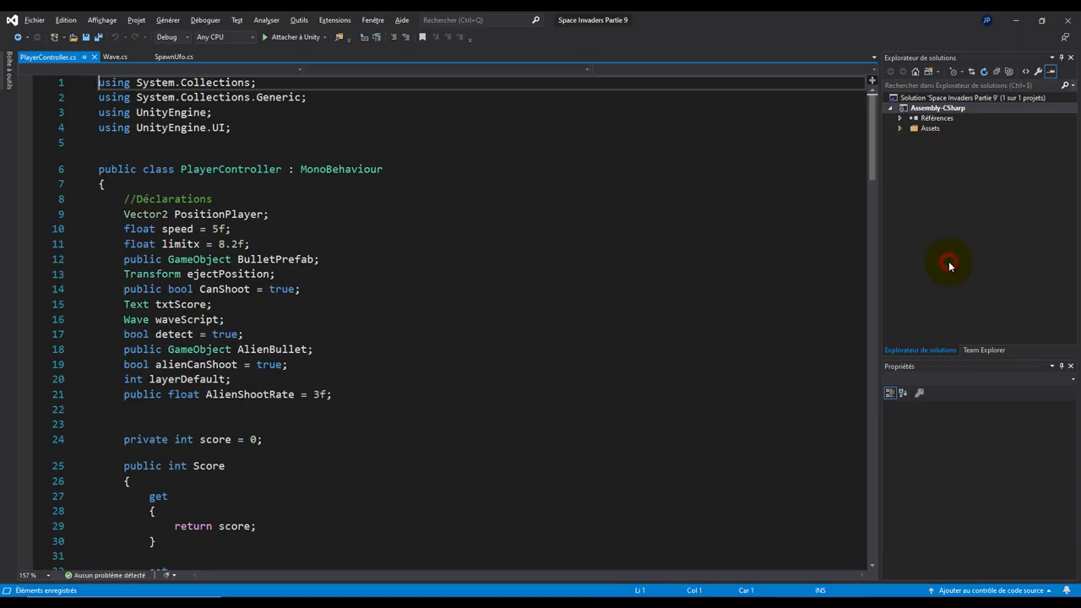
scroll(487, 323, down, 3)
scroll(487, 324, down, 5)
scroll(485, 326, down, 3)
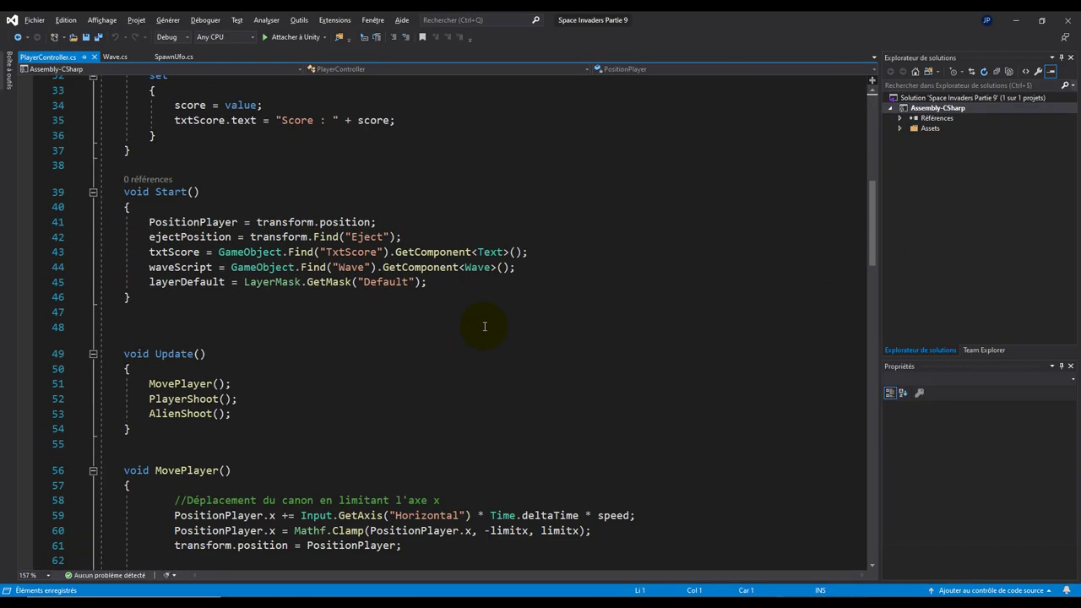
scroll(485, 326, down, 5)
scroll(485, 335, up, 8)
scroll(495, 343, up, 7)
scroll(495, 343, up, 1)
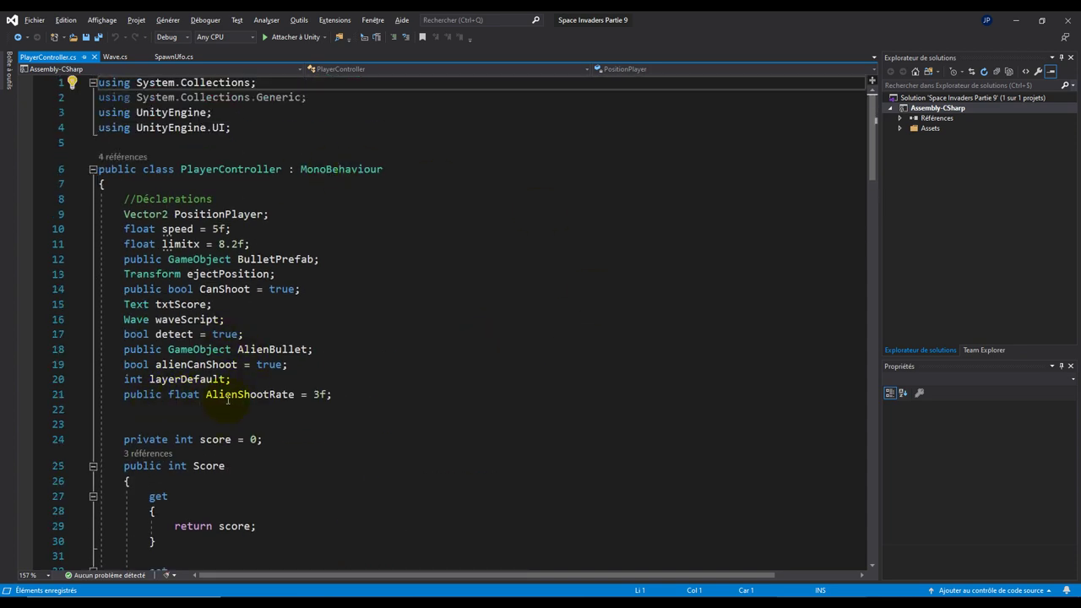
Step: Select the AlienBullet and AlienShootRate field names, then return to Wave.cs
double_click(265, 349)
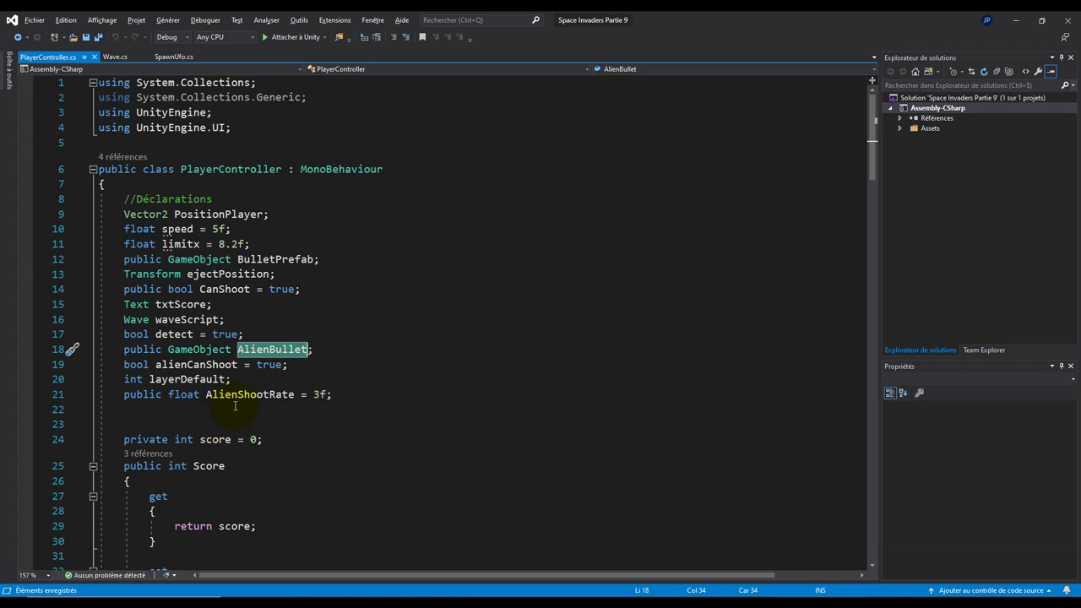
double_click(243, 397)
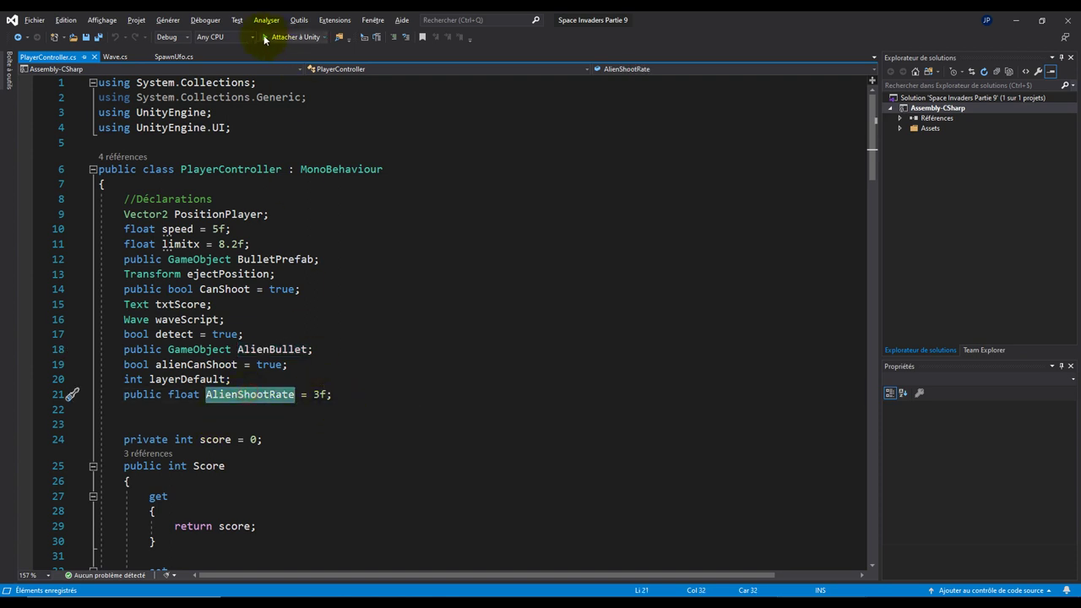
click(127, 59)
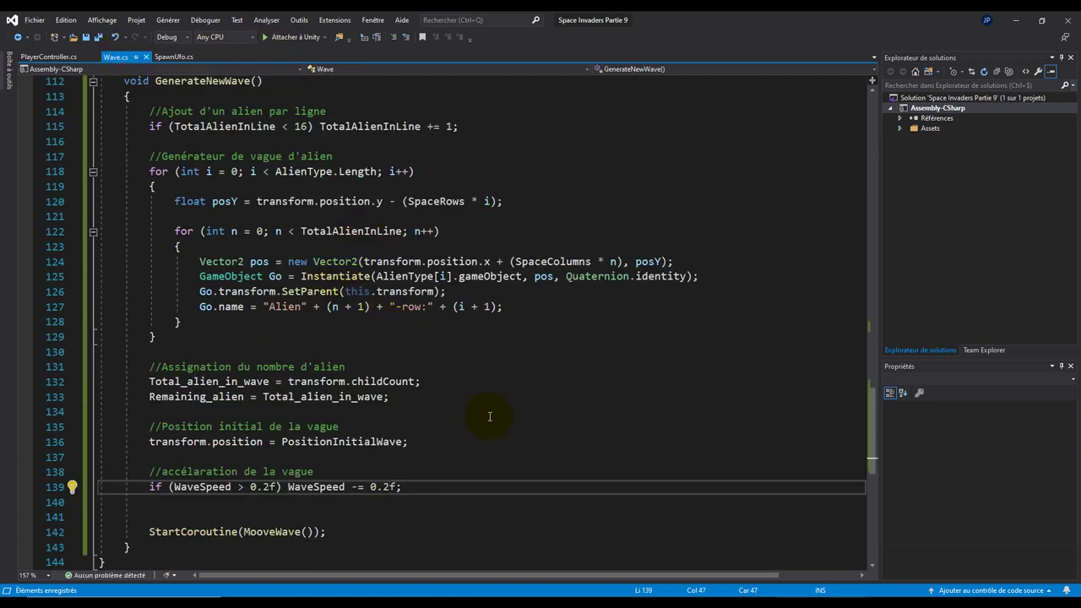
Step: Add blank lines after the wave speed-up line and check the playerController field declaration
key(Return)
key(Return)
text(//Accélaration de la cadence de tir des alien)
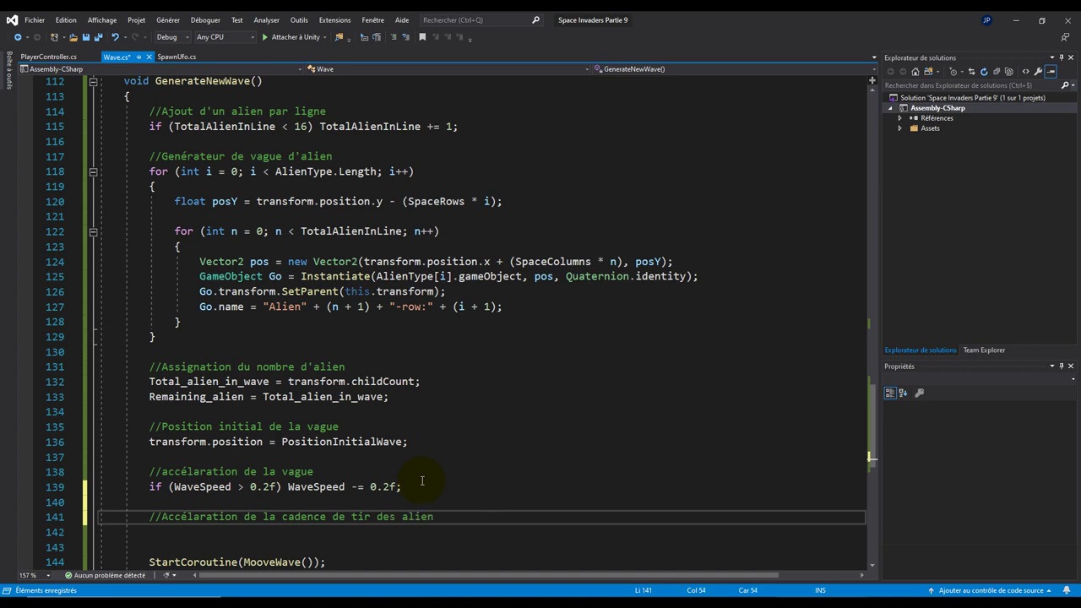
text(s)
key(Return)
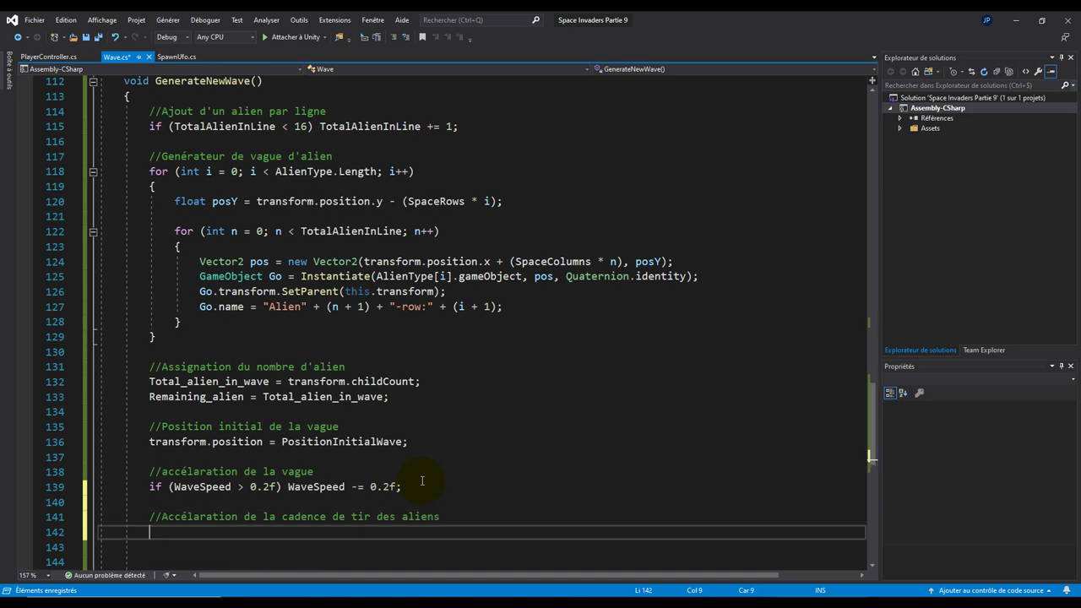
scroll(356, 202, up, 7)
scroll(439, 302, up, 6)
scroll(394, 318, up, 7)
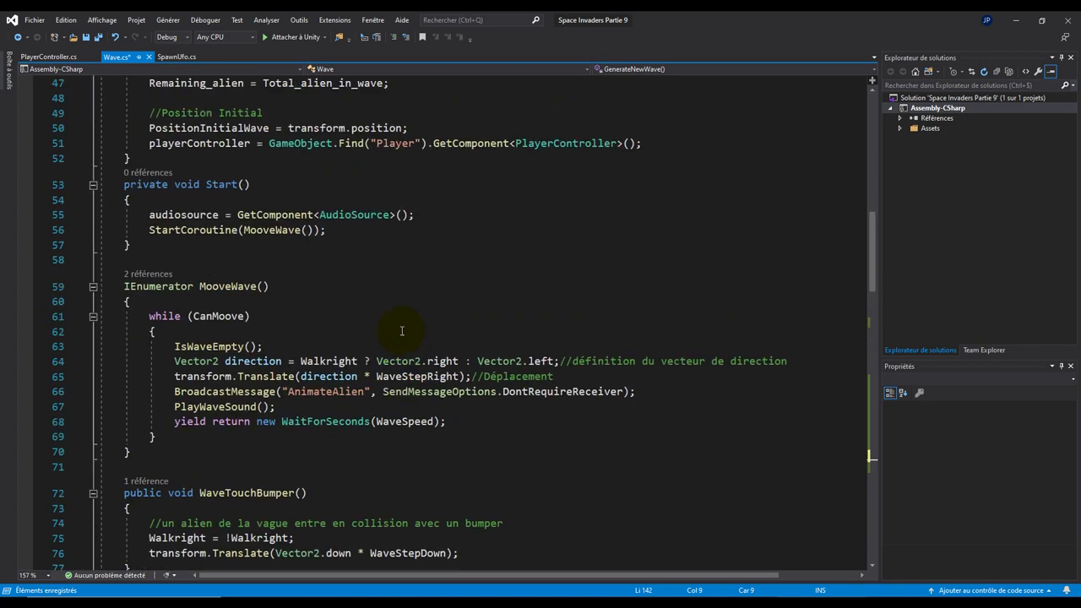
scroll(458, 332, up, 7)
scroll(417, 348, up, 6)
scroll(426, 371, up, 4)
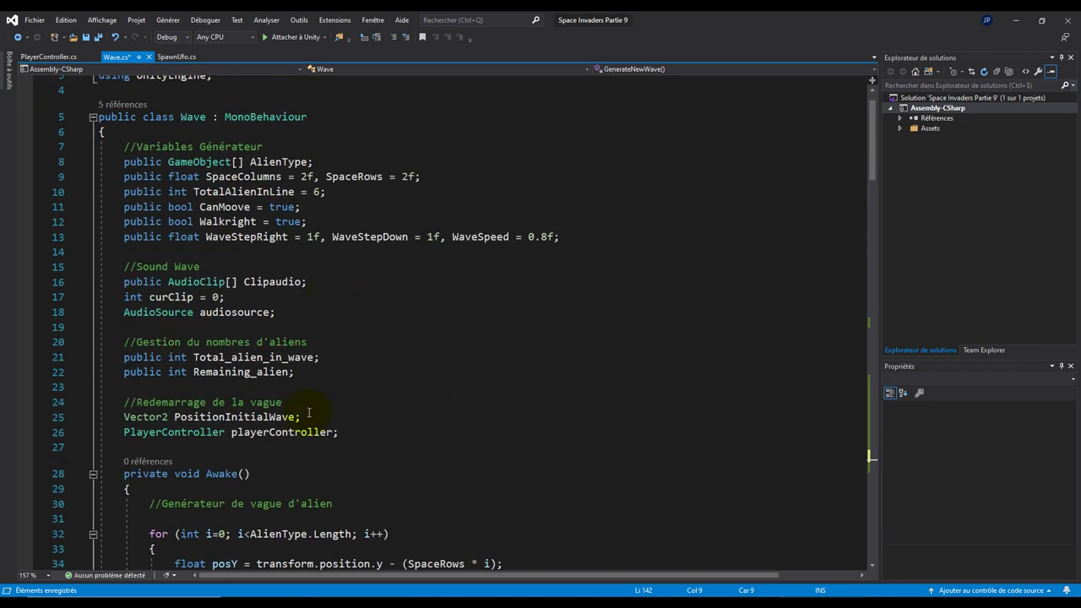
click(166, 432)
click(280, 436)
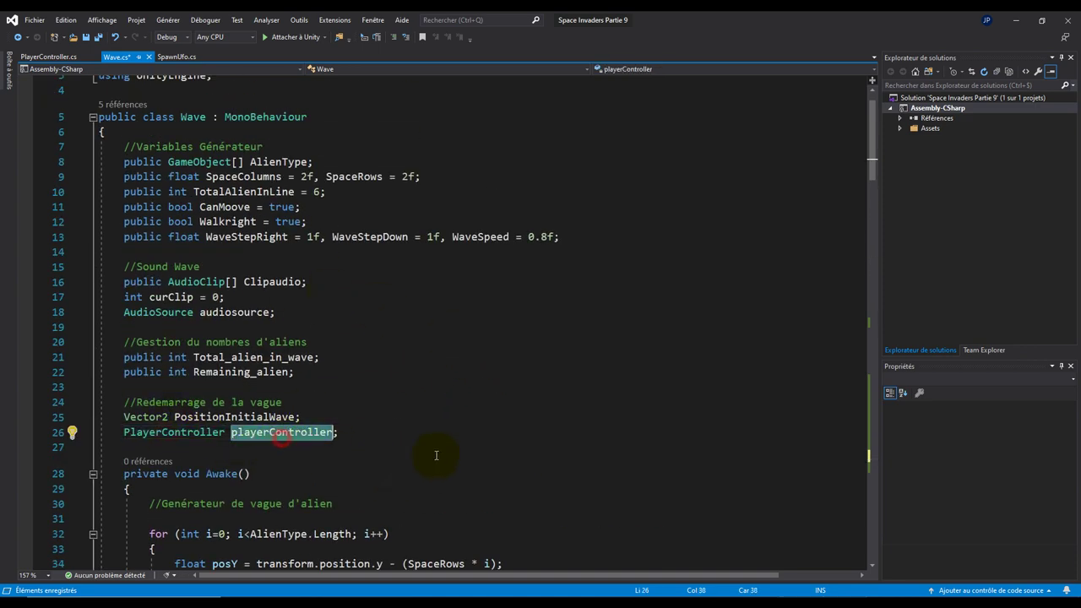
scroll(415, 457, down, 5)
scroll(380, 448, down, 3)
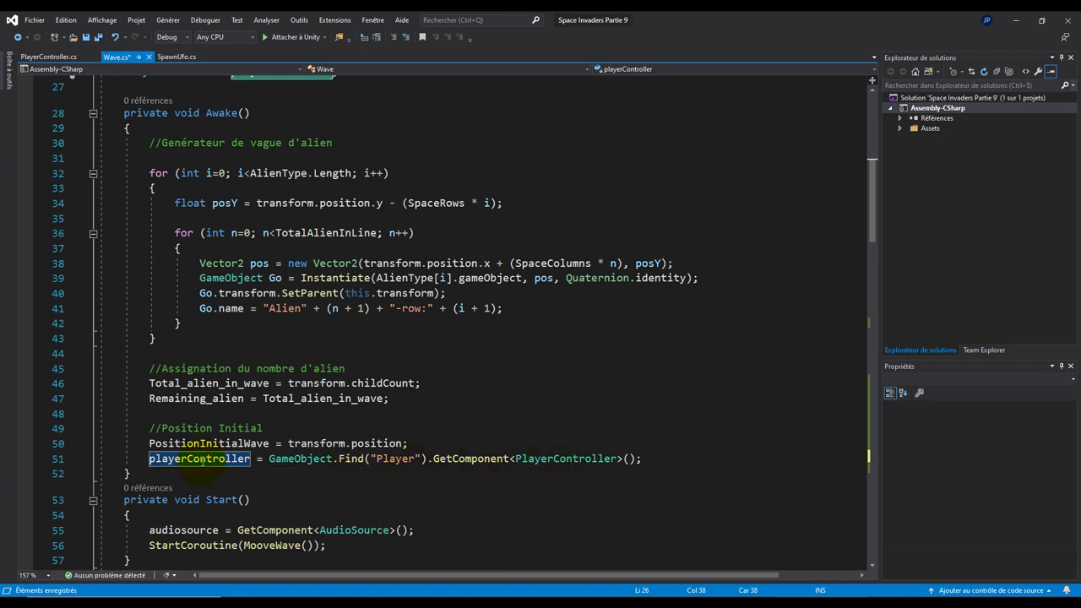
scroll(378, 487, down, 6)
scroll(394, 486, down, 5)
scroll(393, 486, down, 10)
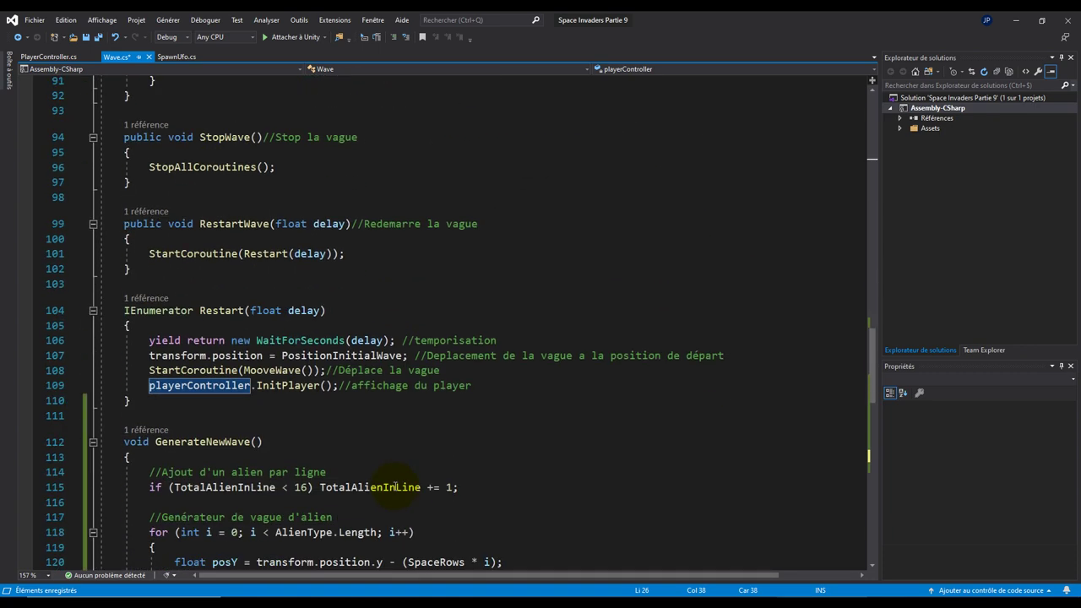
scroll(395, 485, down, 4)
scroll(397, 483, down, 5)
Step: On line 142, start an if statement comparing playerController.AlienShootRate with 1f
click(228, 443)
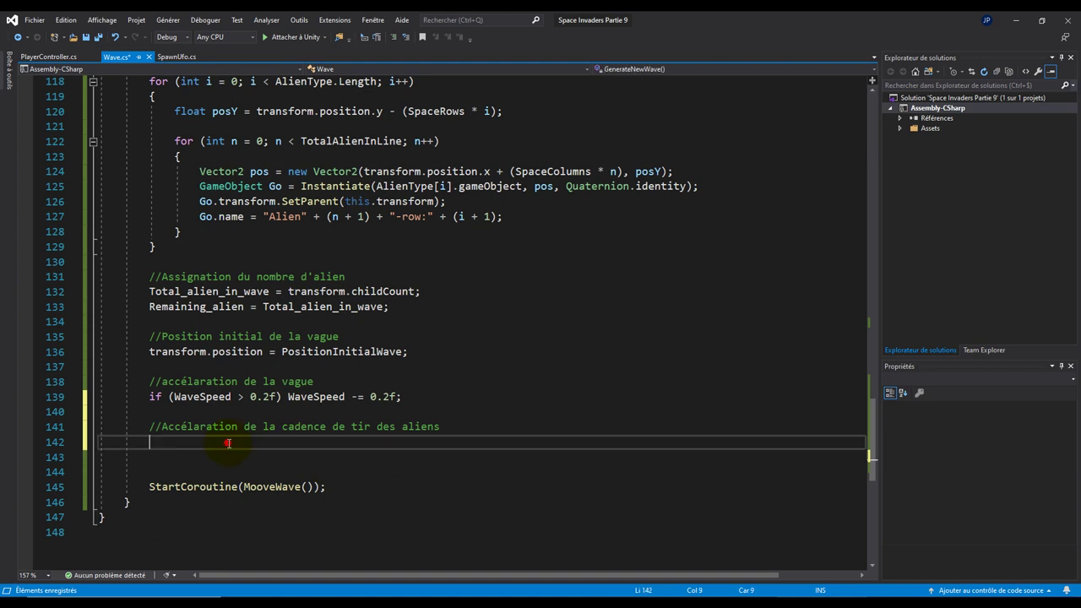
text(pl)
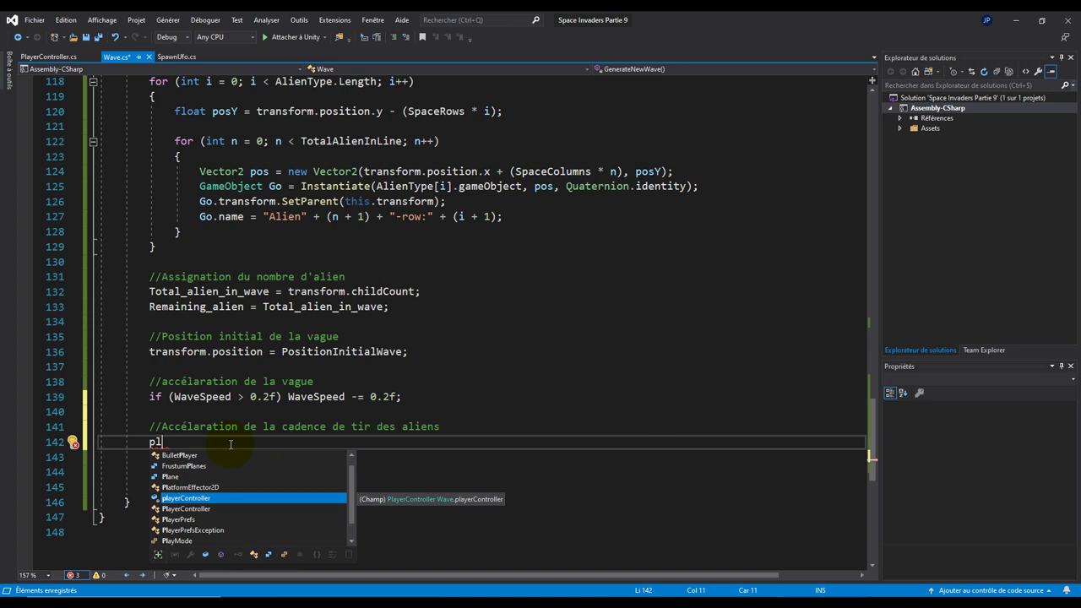
key(BackSpace)
key(BackSpace)
text(if(p)
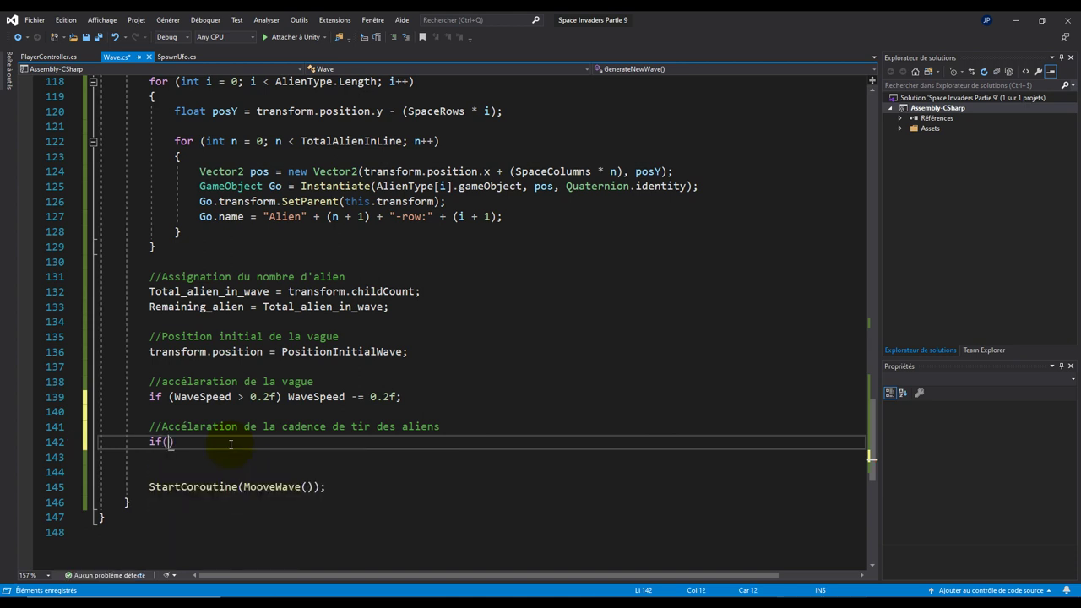
text(lay)
key(Tab)
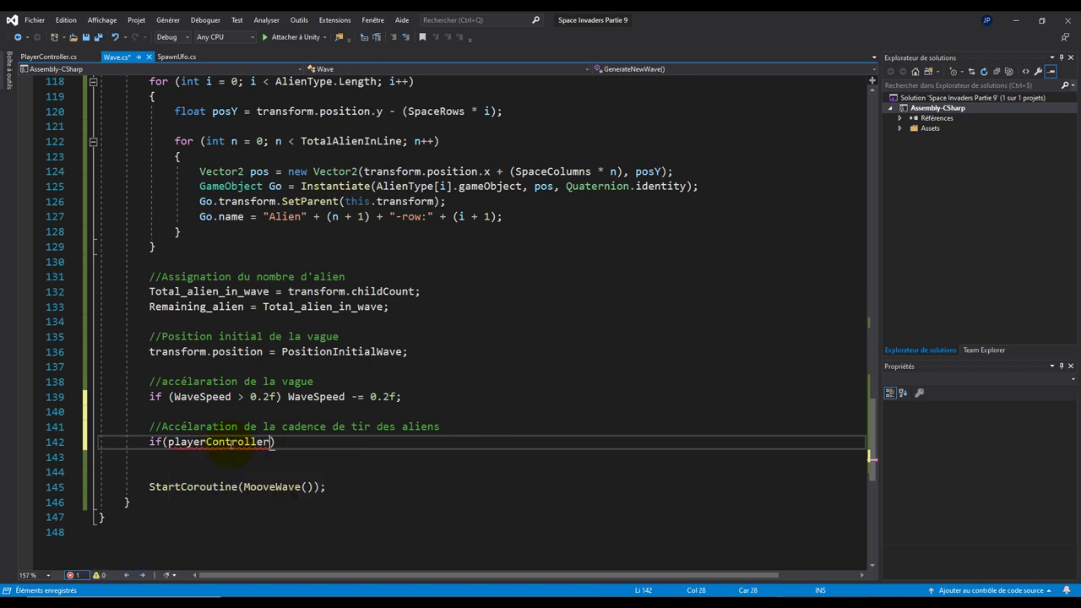
text(.ali)
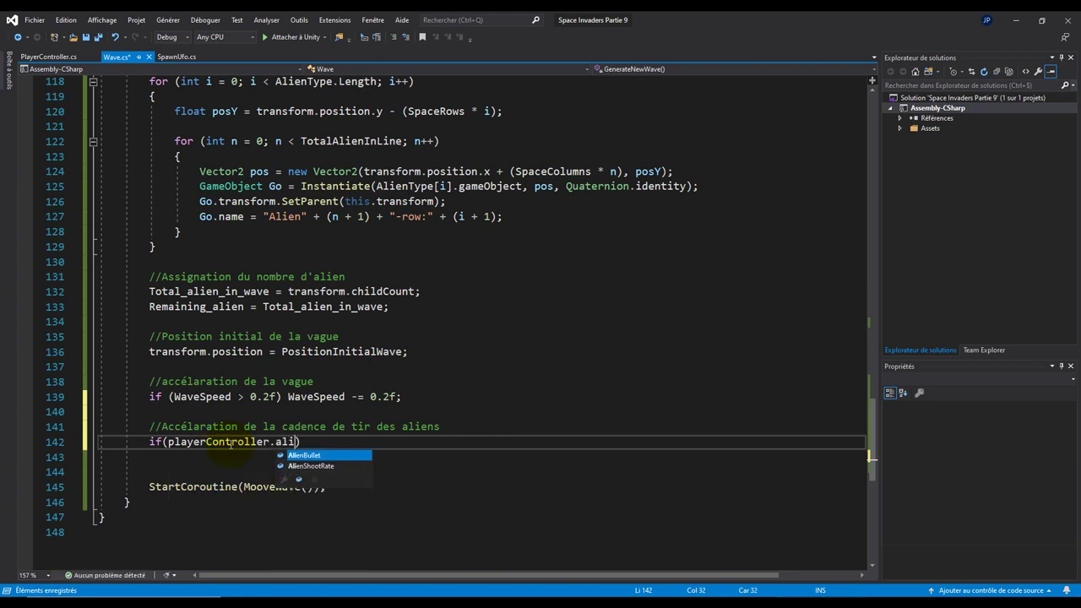
key(Down)
key(Tab)
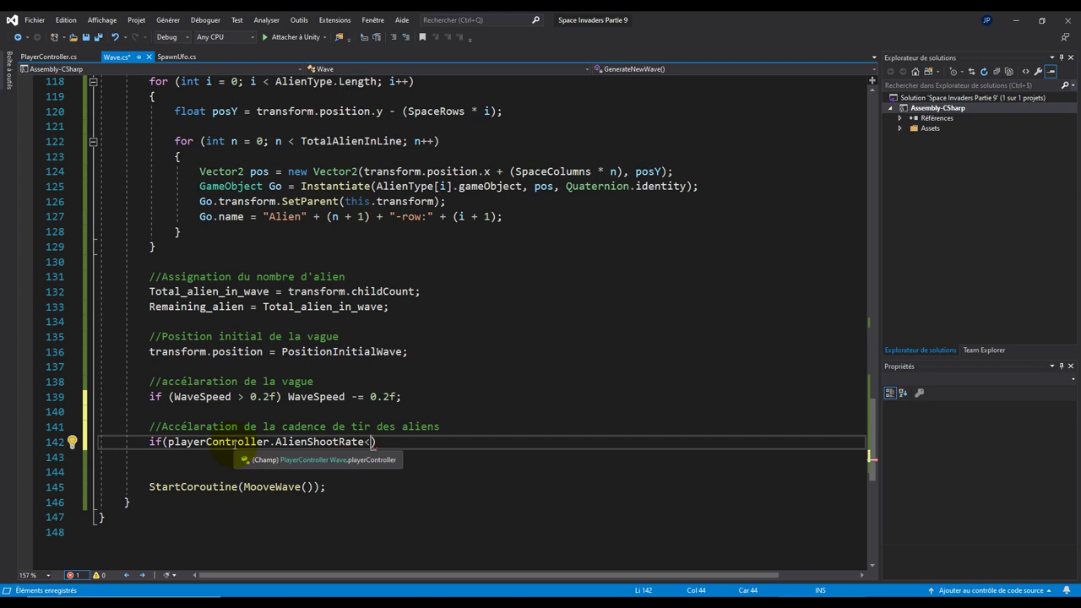
text(1f) )
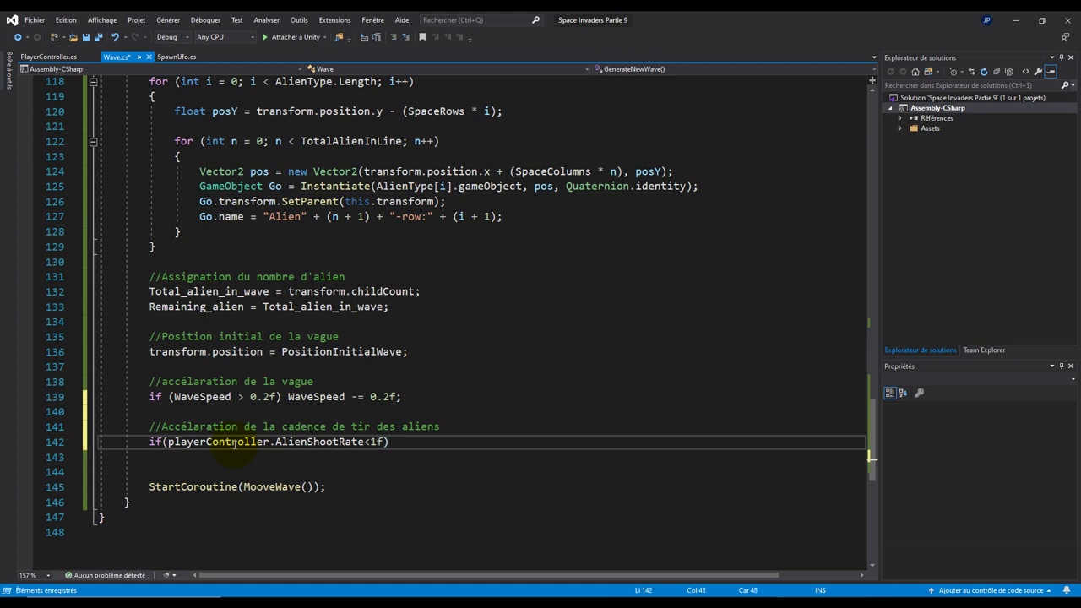
text(play)
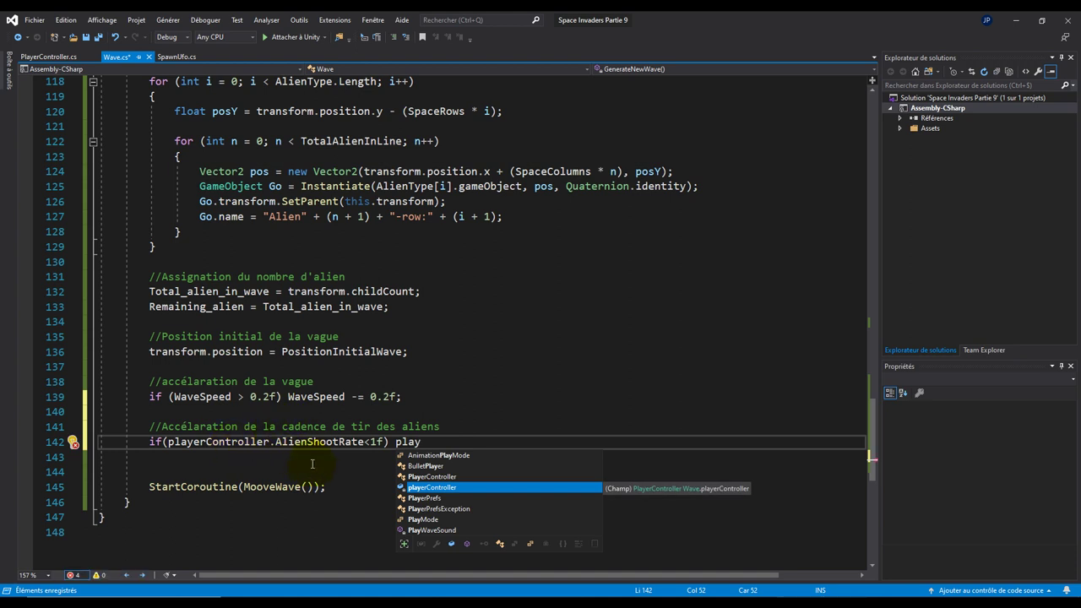
Step: Make the condition AlienShootRate > 1f, decrement AlienShootRate by 0.3f, and return to Unity
click(368, 441)
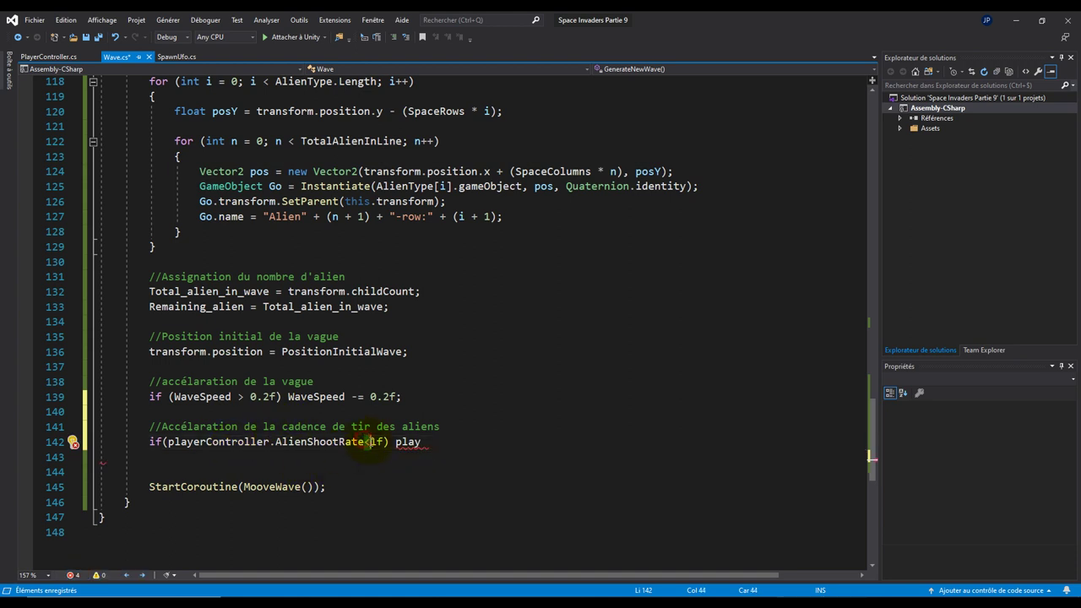
key(BackSpace)
text(>)
double_click(424, 445)
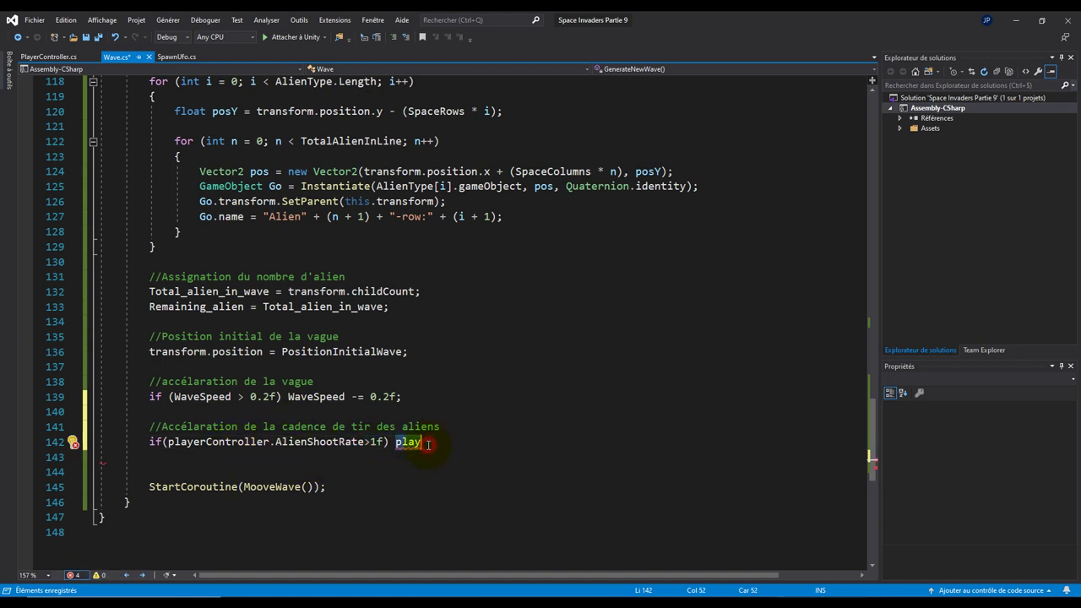
text(player)
key(Tab)
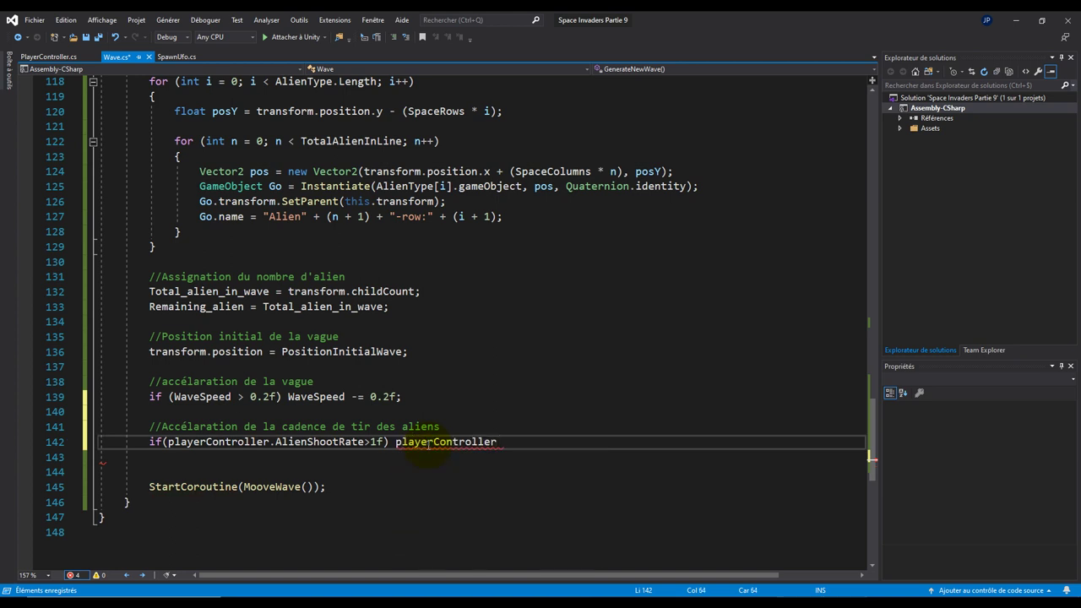
text(.Ali)
key(Tab)
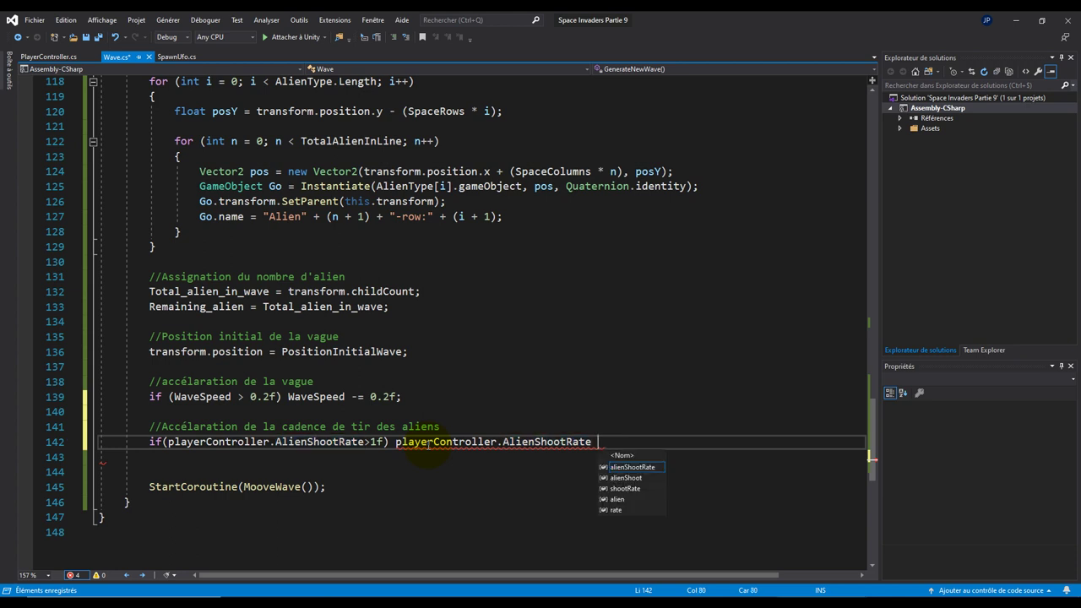
text(-=0.3f)
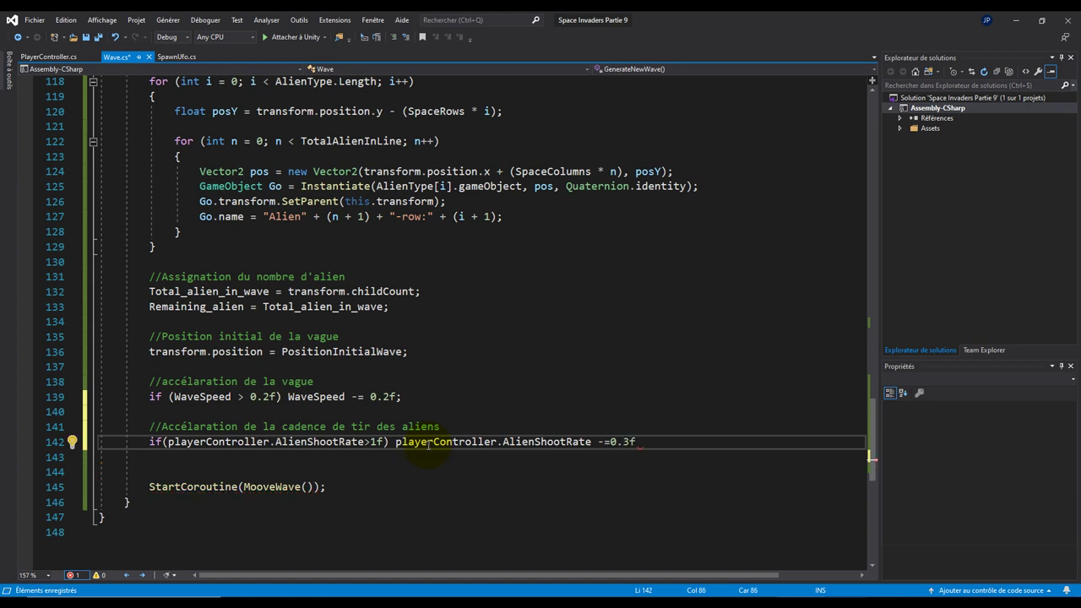
text(;)
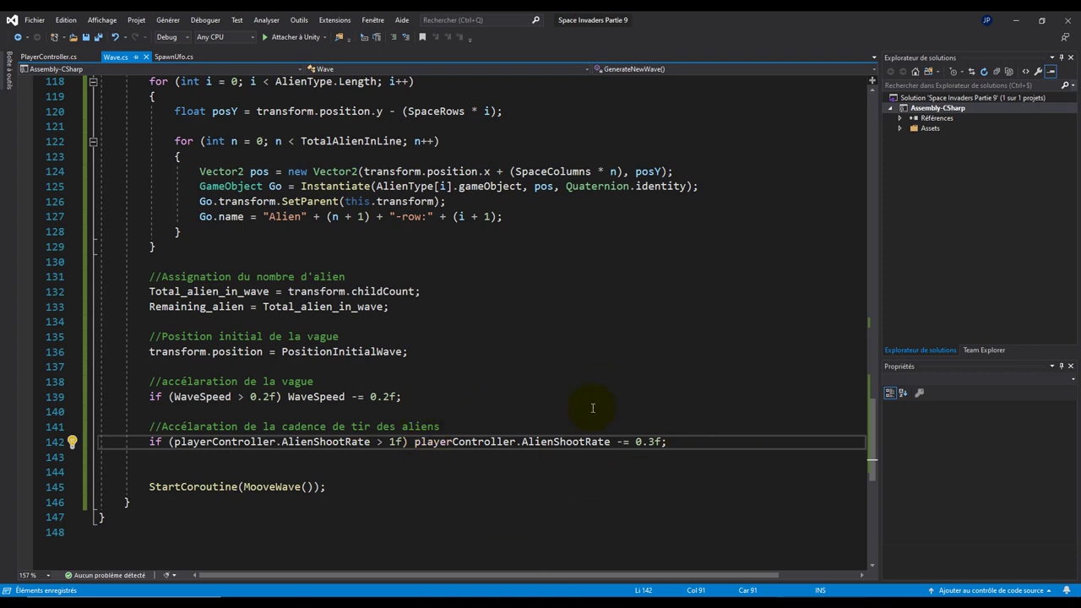
key(alt+Tab)
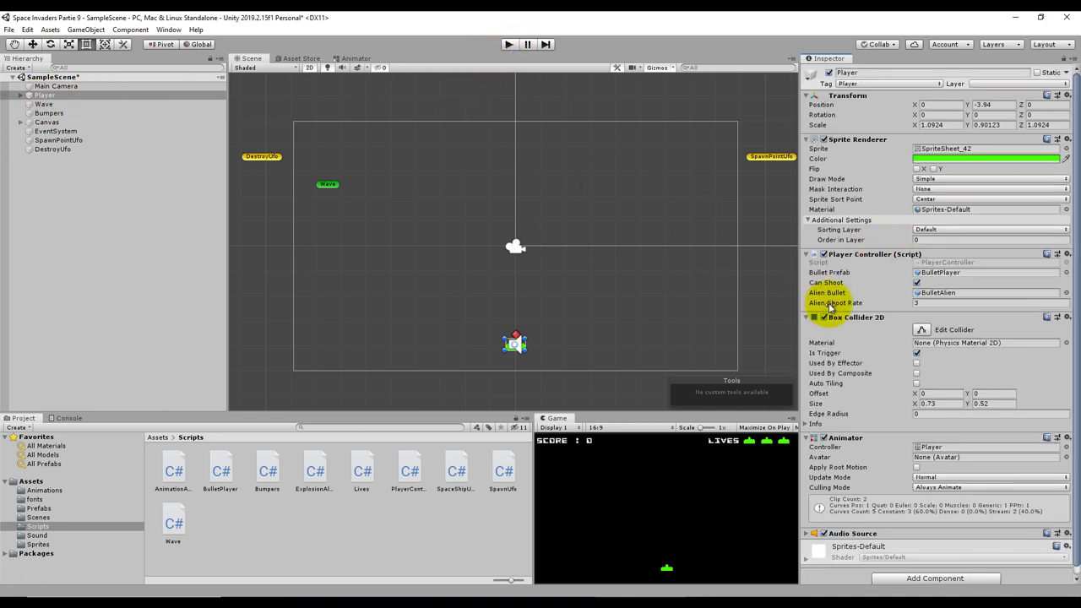
click(506, 45)
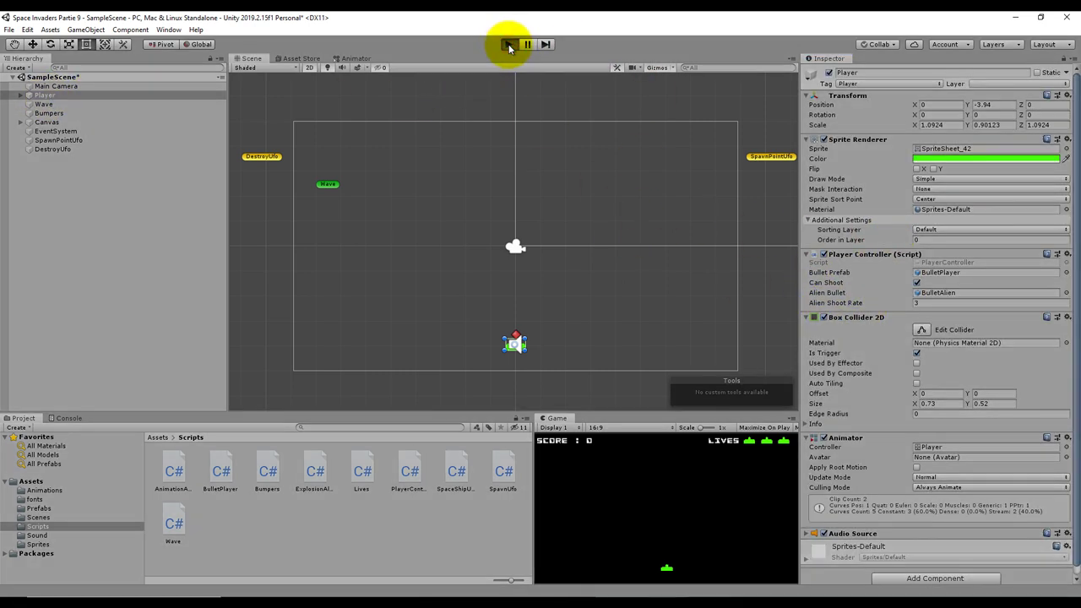
key(space)
key(Left)
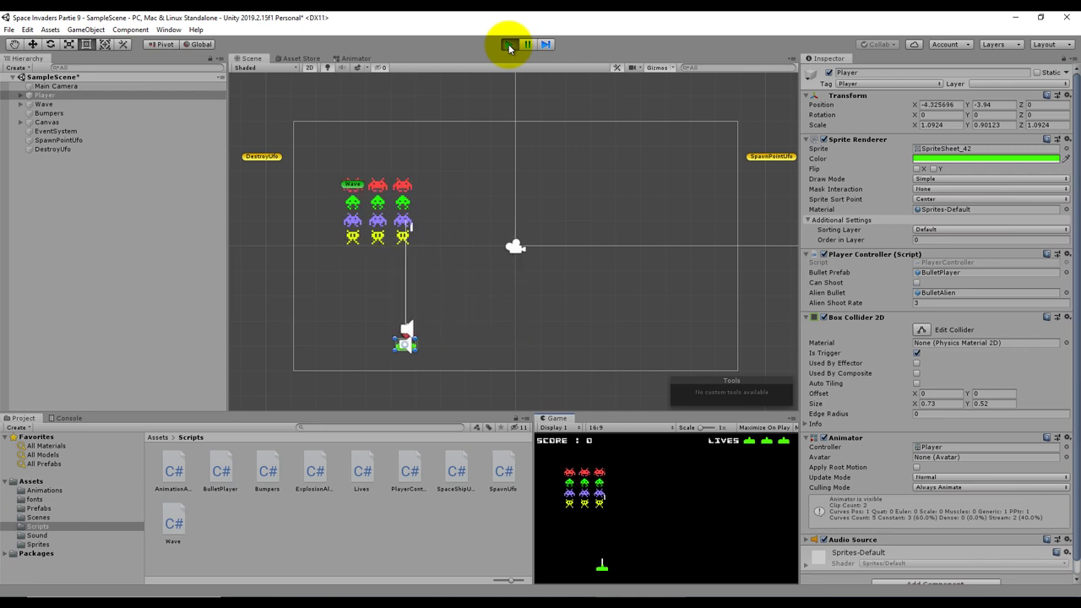
key(space)
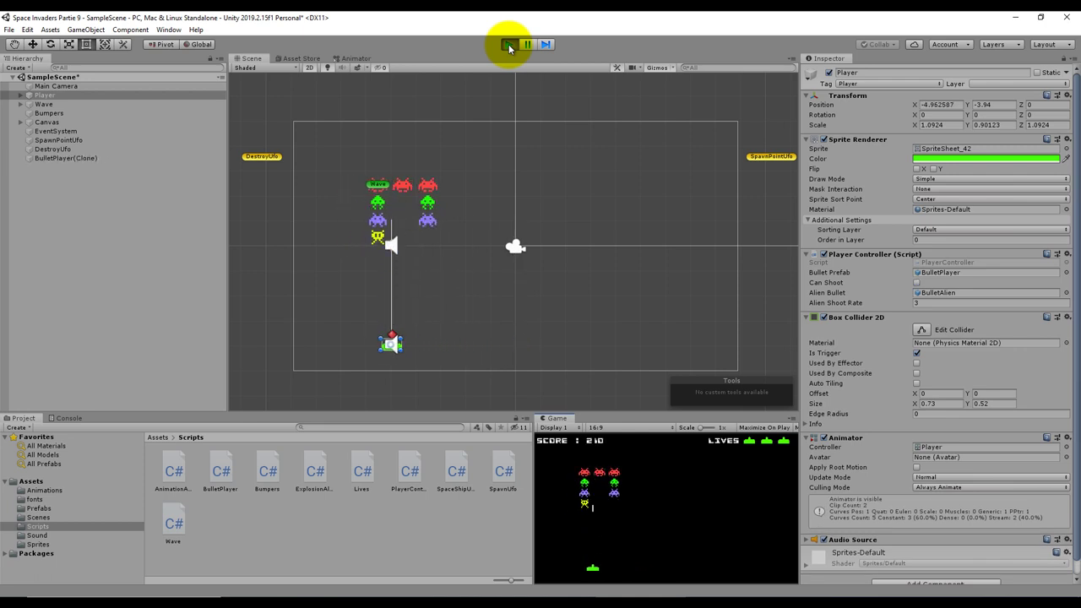
key(space)
key(space)
key(Right)
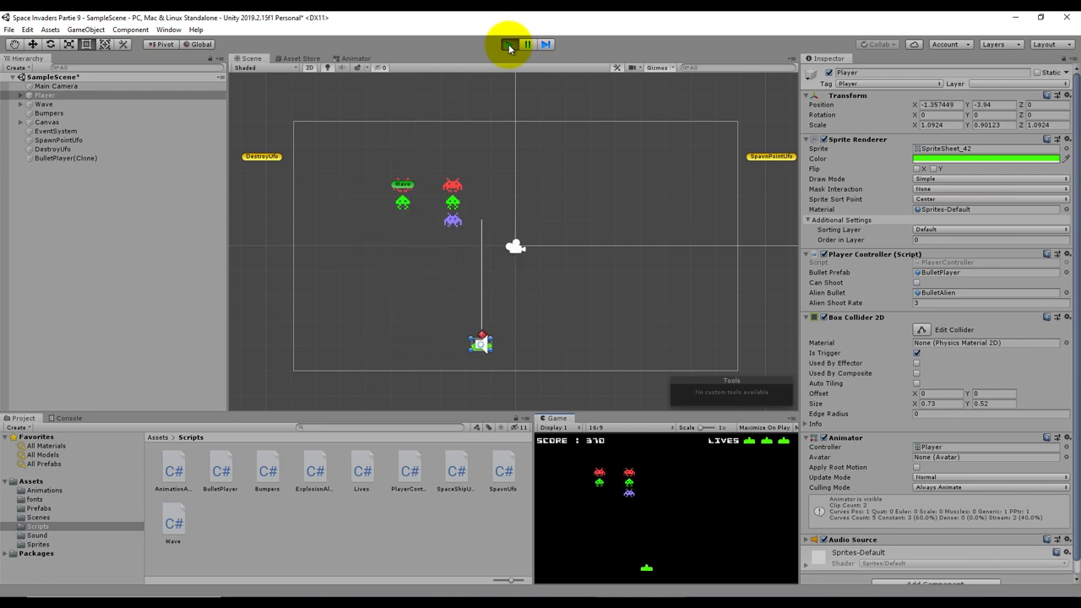
key(space)
key(space)
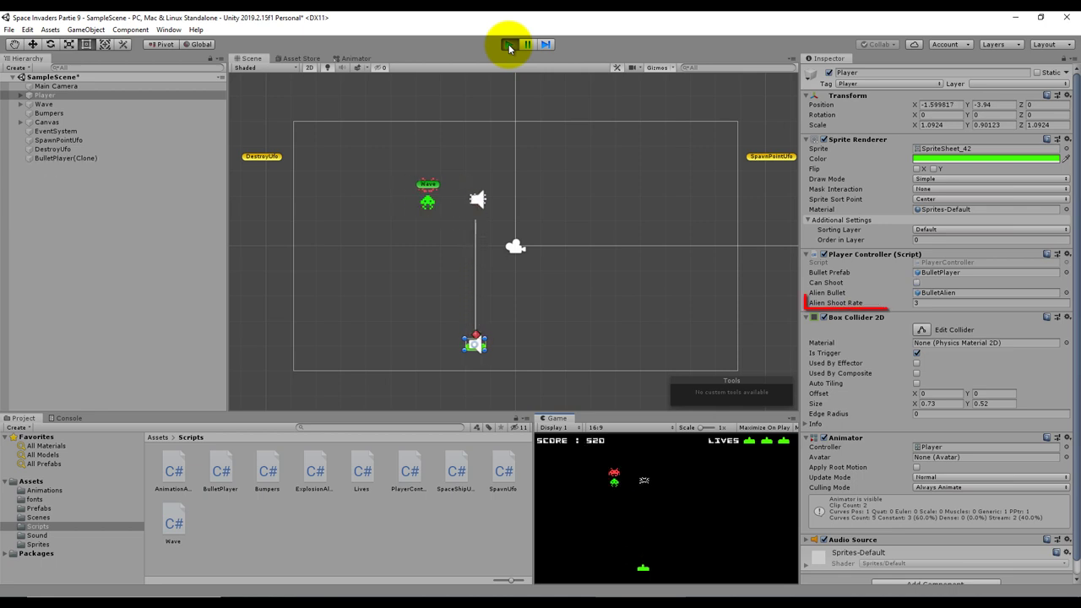
key(Left)
key(space)
key(Right)
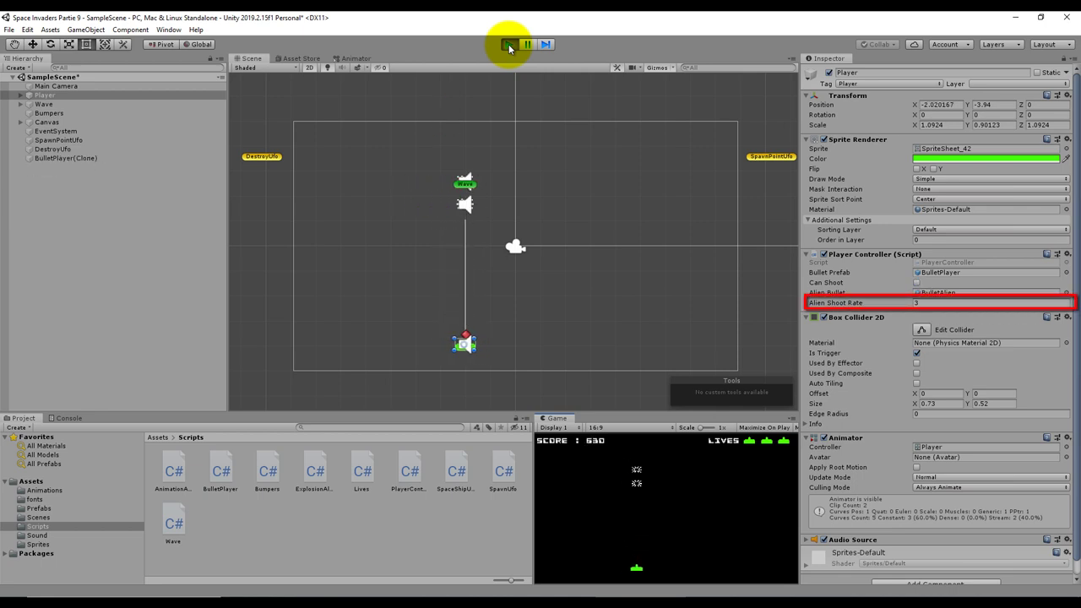
key(space)
key(Right)
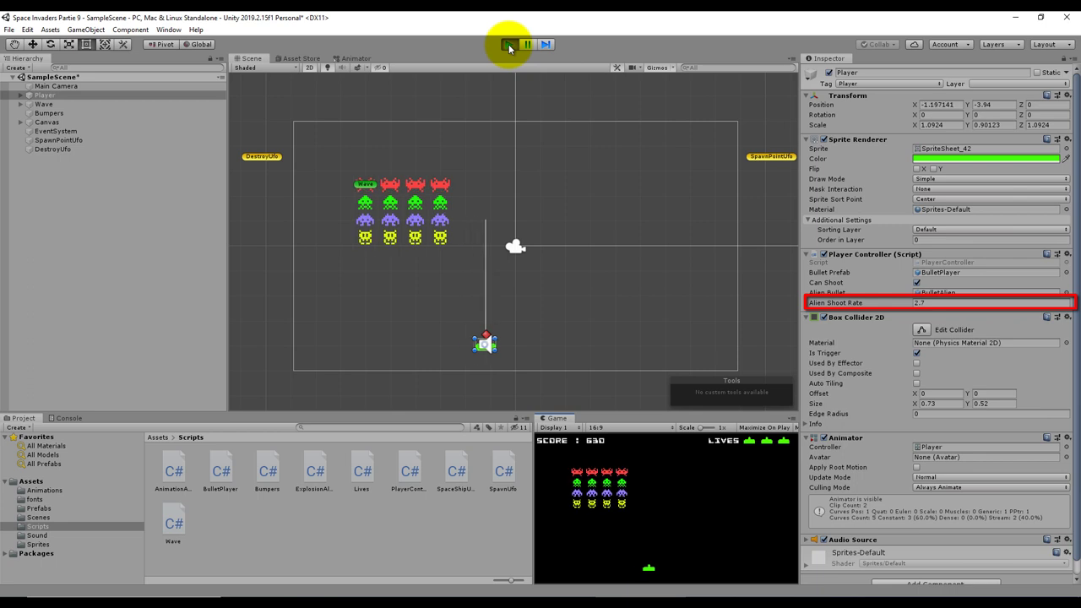
key(Left)
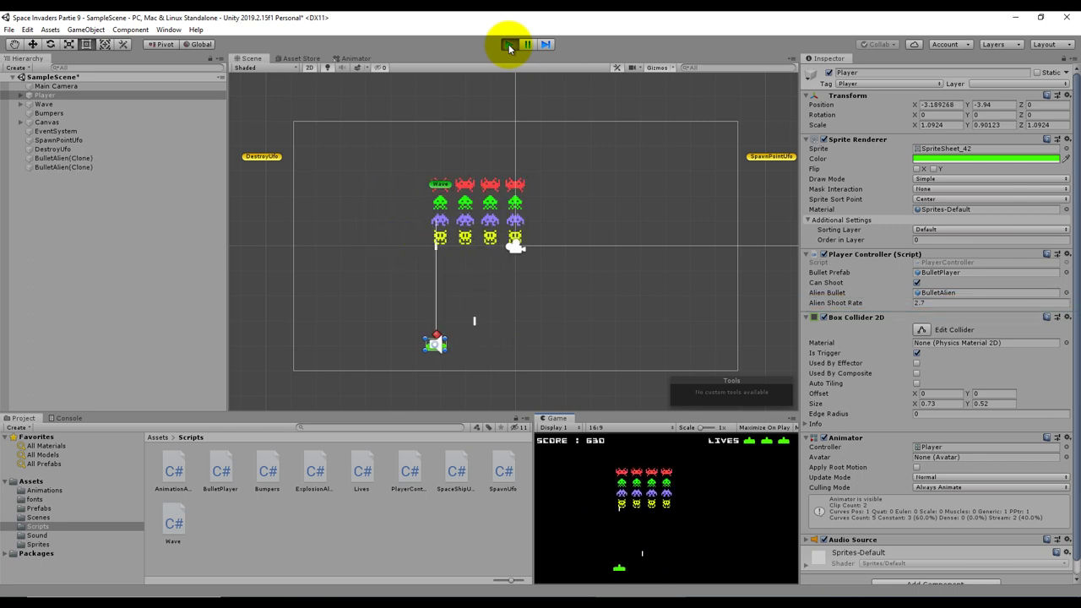
key(Right)
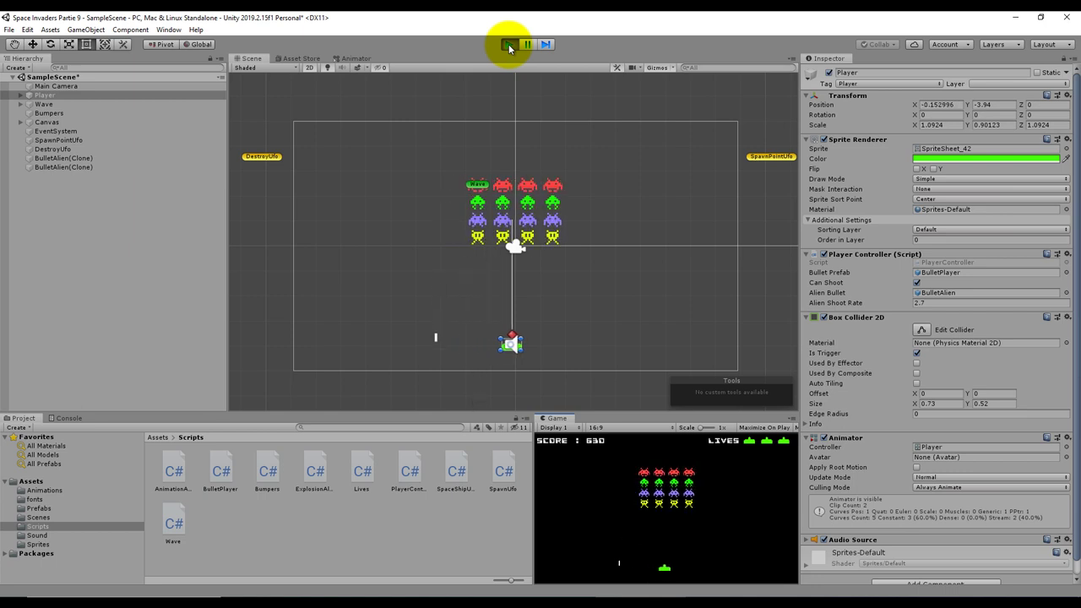
key(Right)
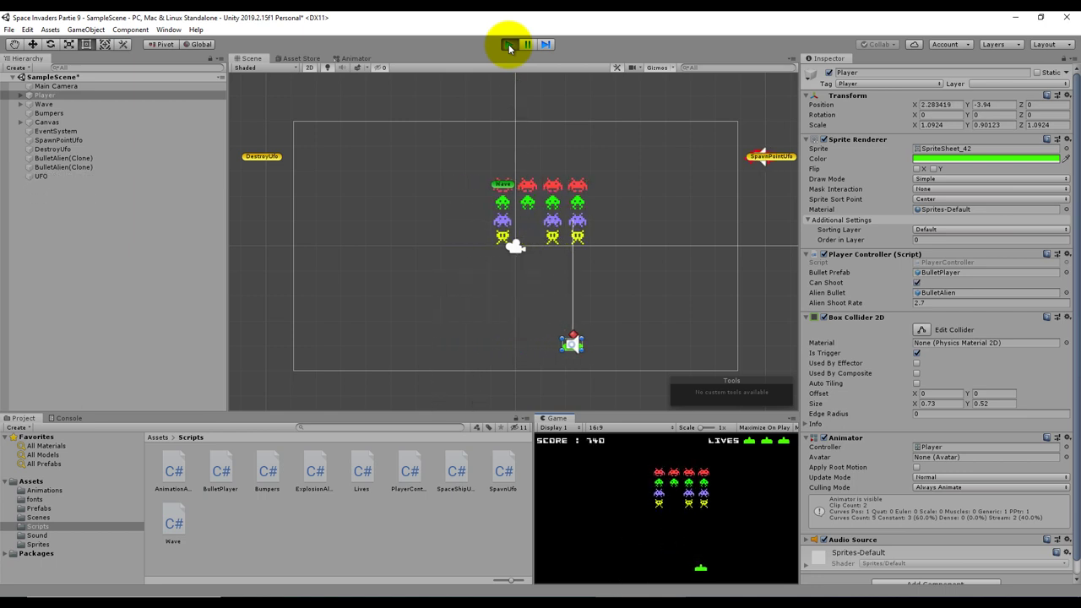
key(Right)
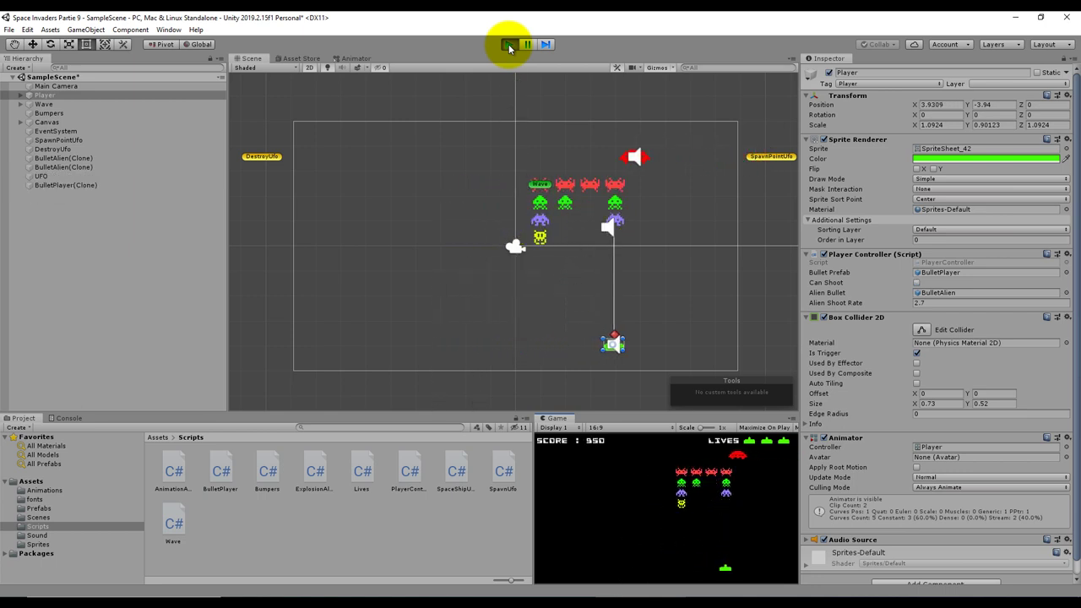
key(Right)
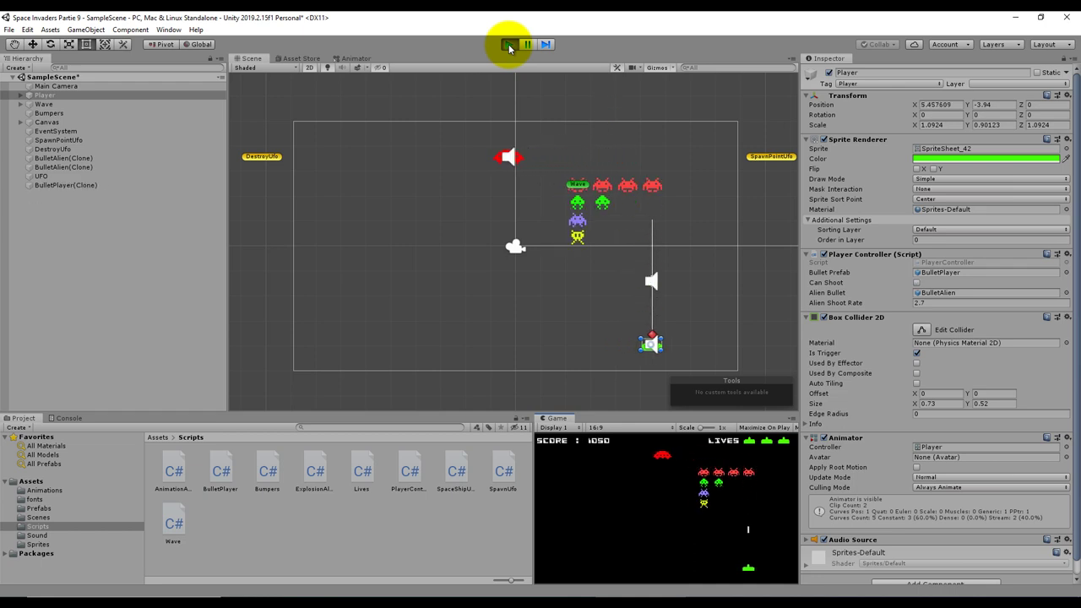
key(Left)
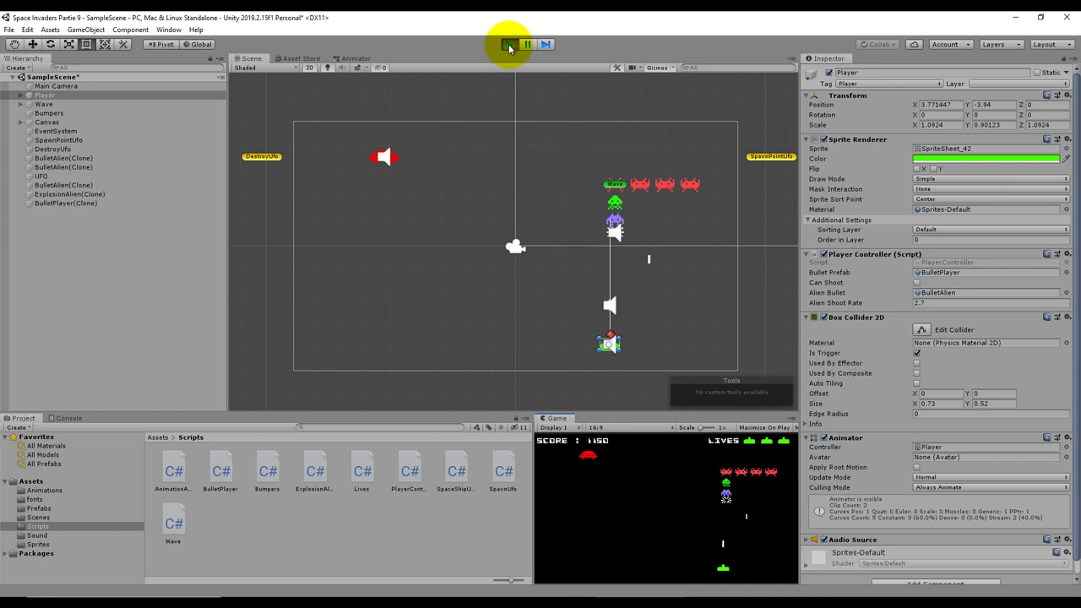
key(Left)
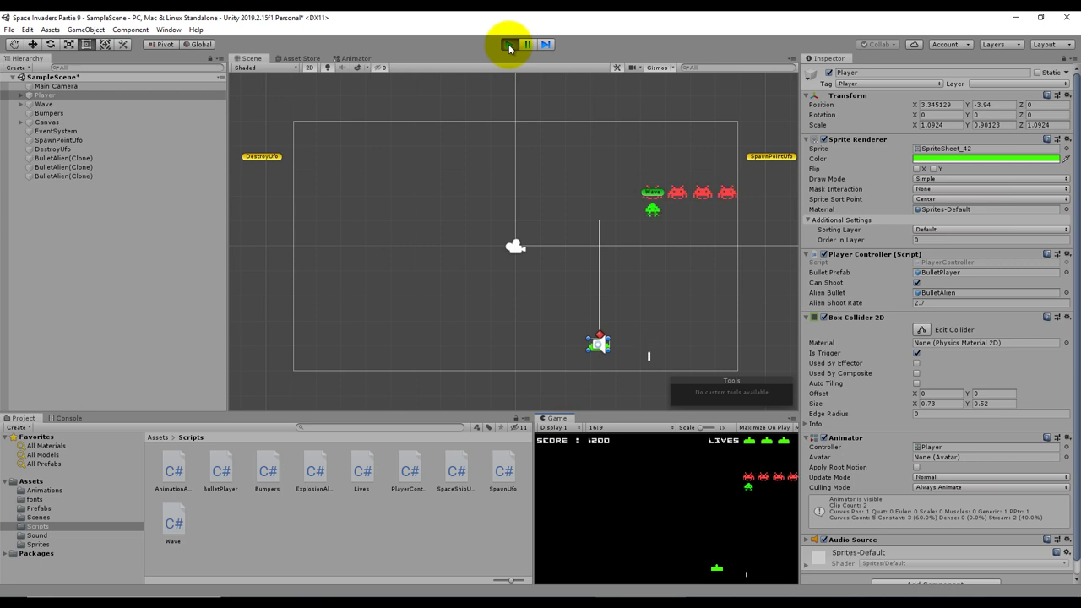
key(Right)
key(space)
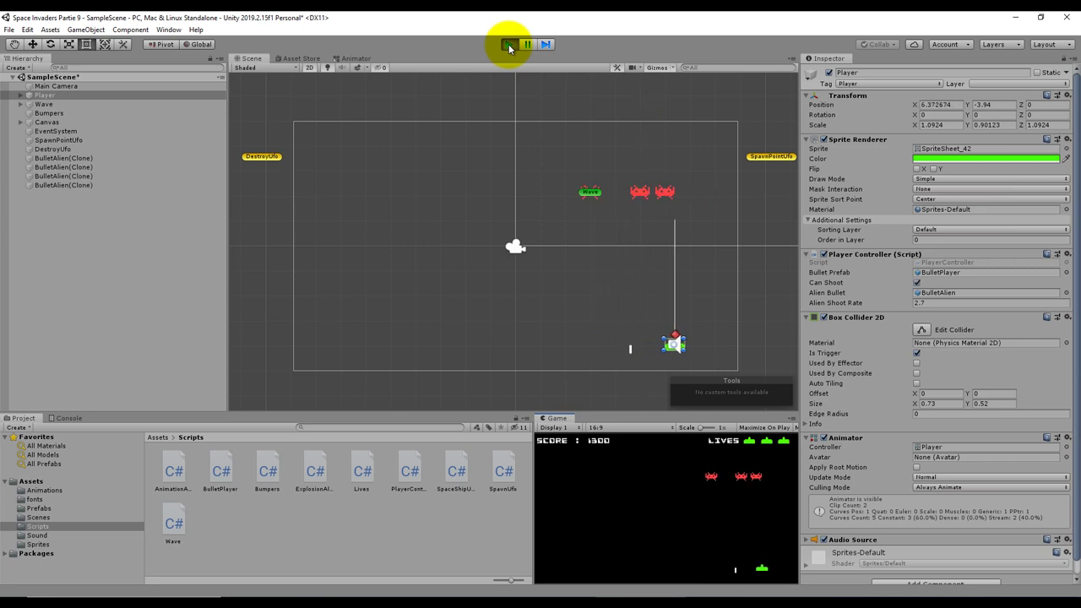
key(Left)
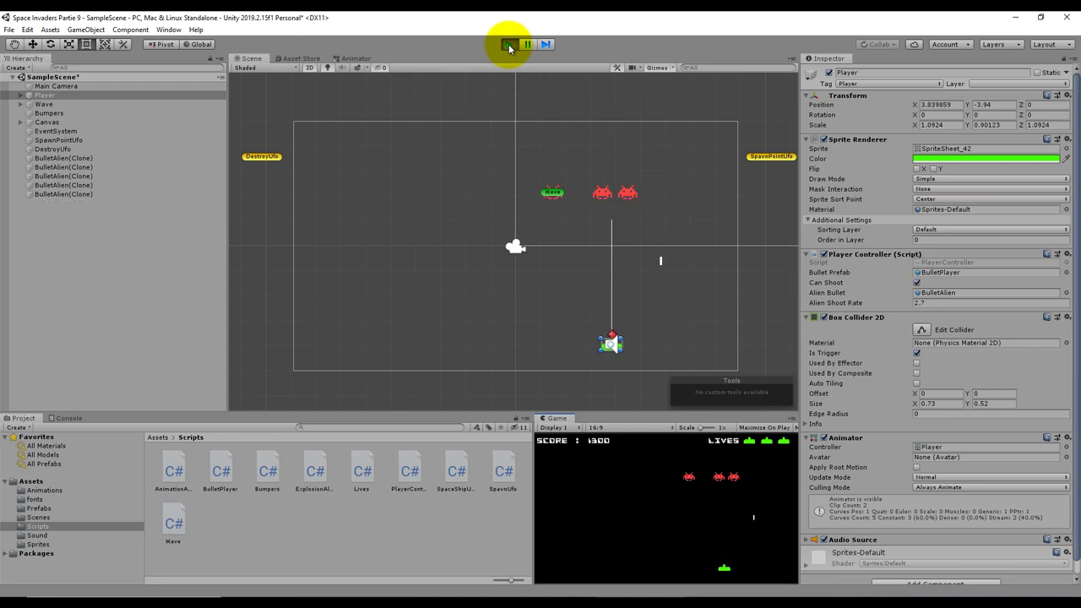
key(space)
key(Left)
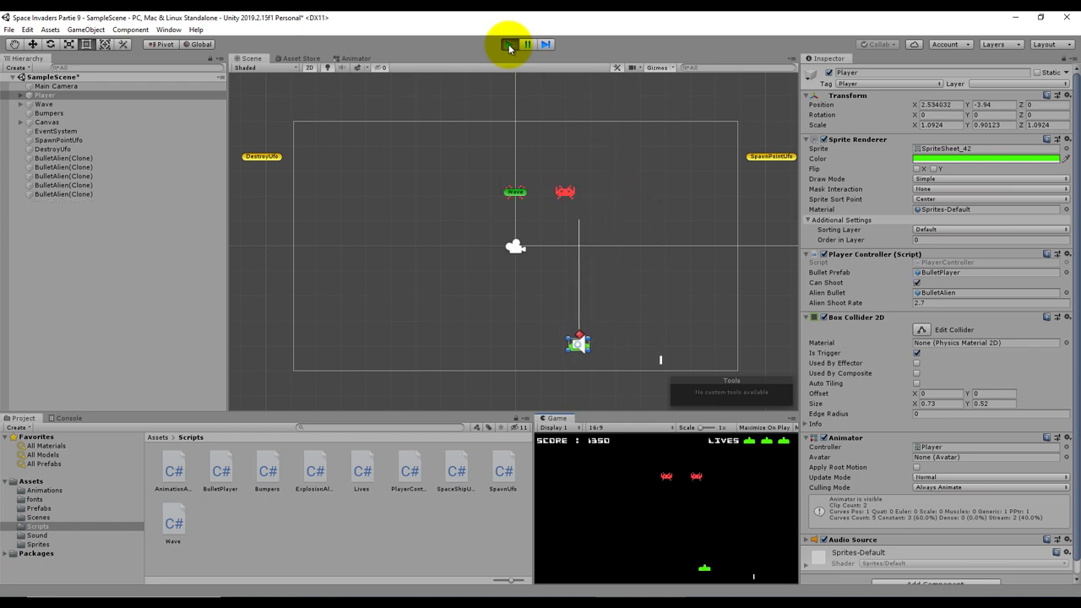
key(Left)
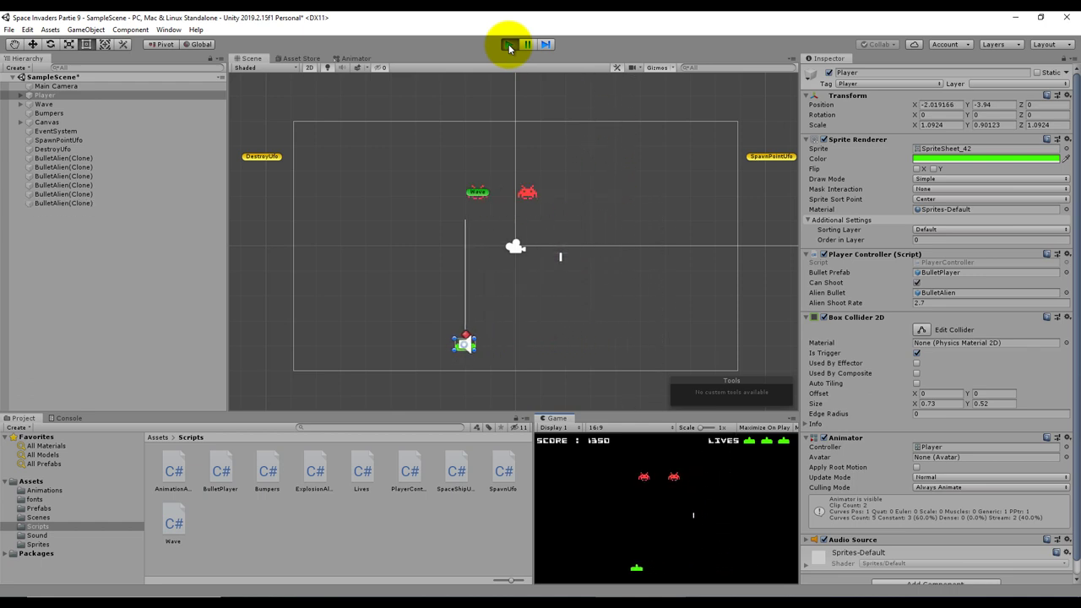
key(space)
key(Right)
key(space)
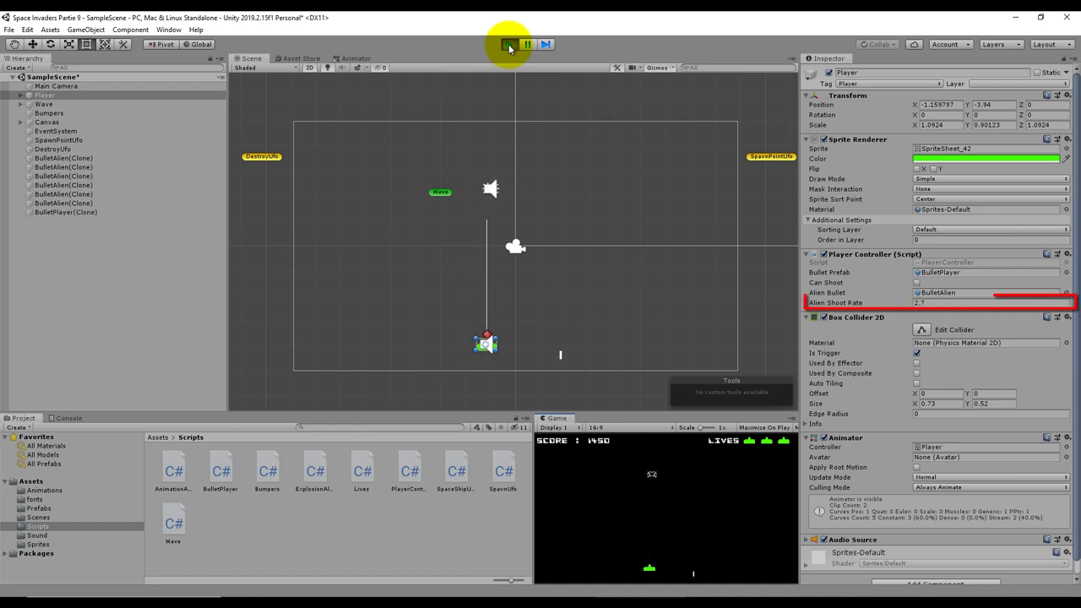
key(Left)
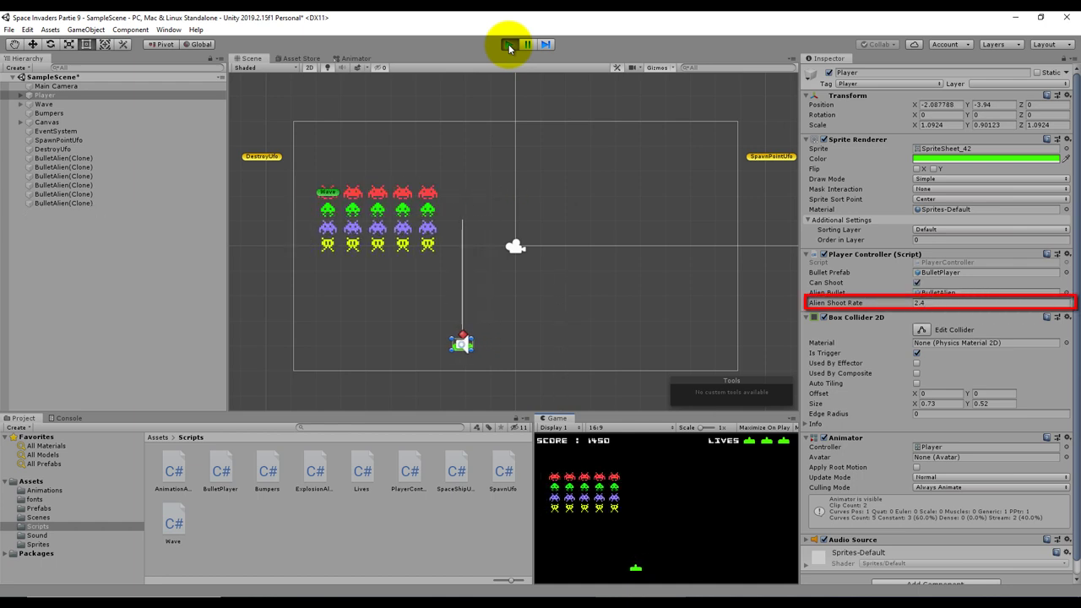
key(Right)
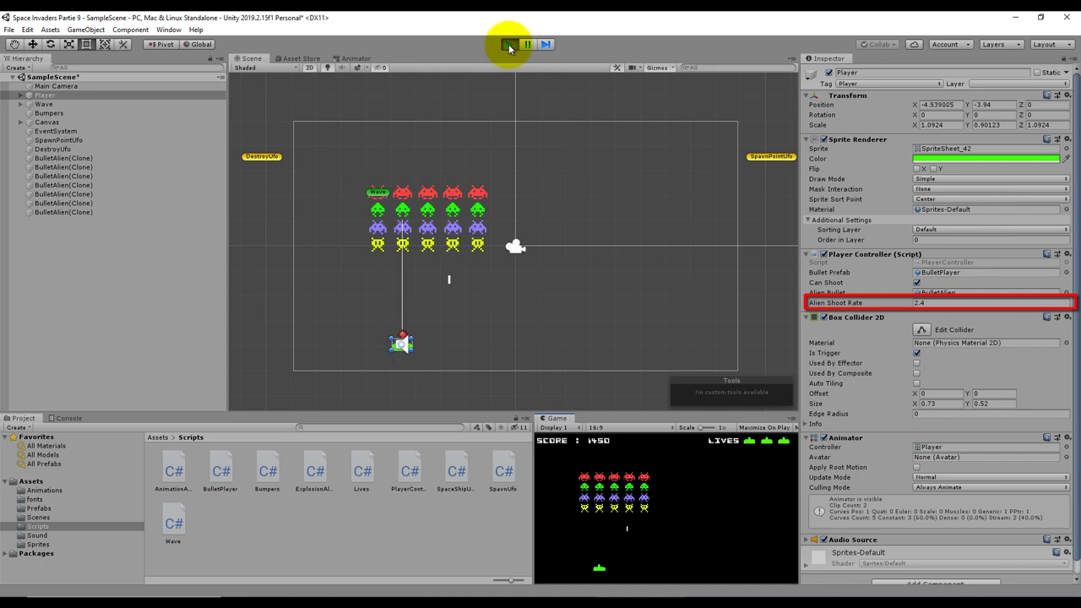
key(Right)
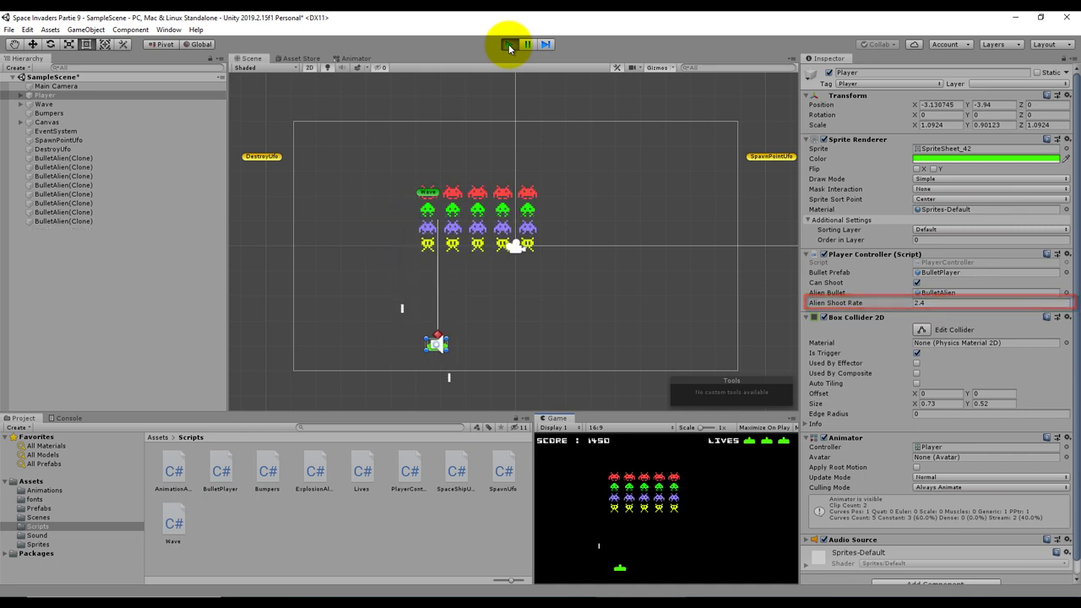
key(Right)
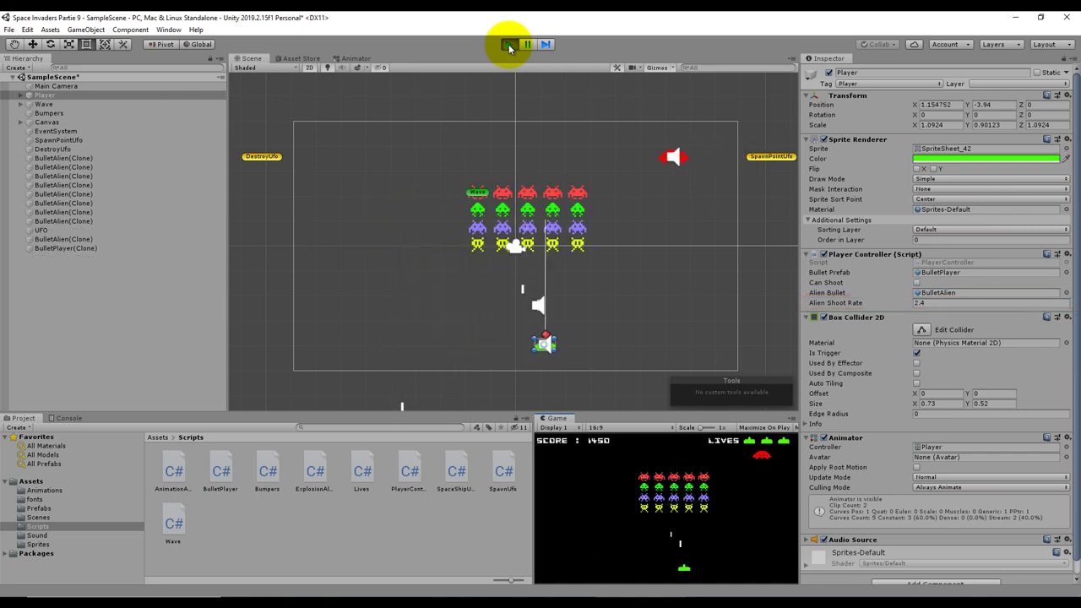
key(space)
key(Right)
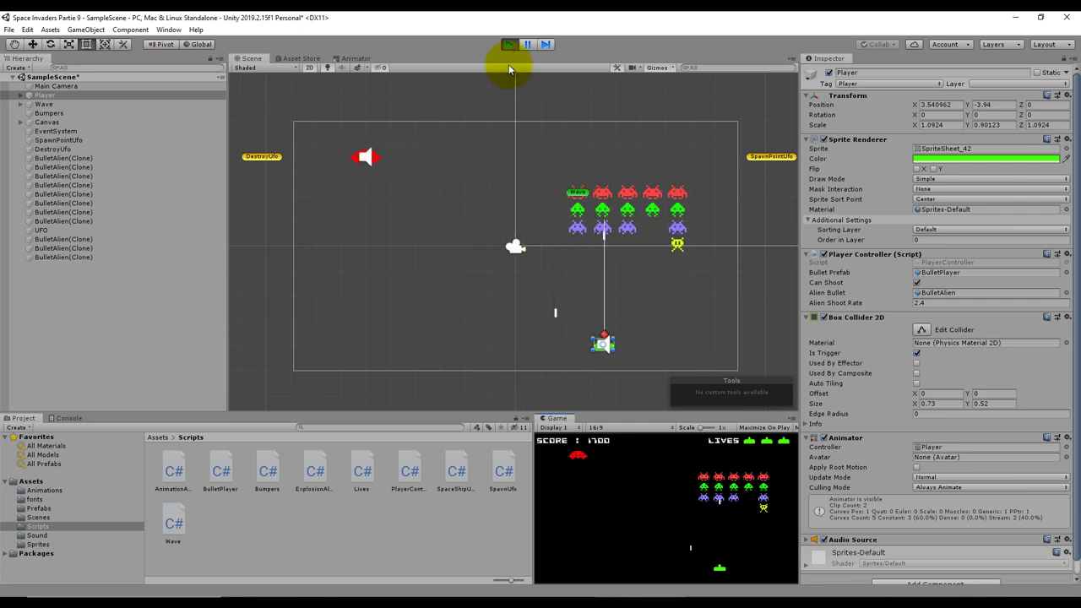
click(511, 44)
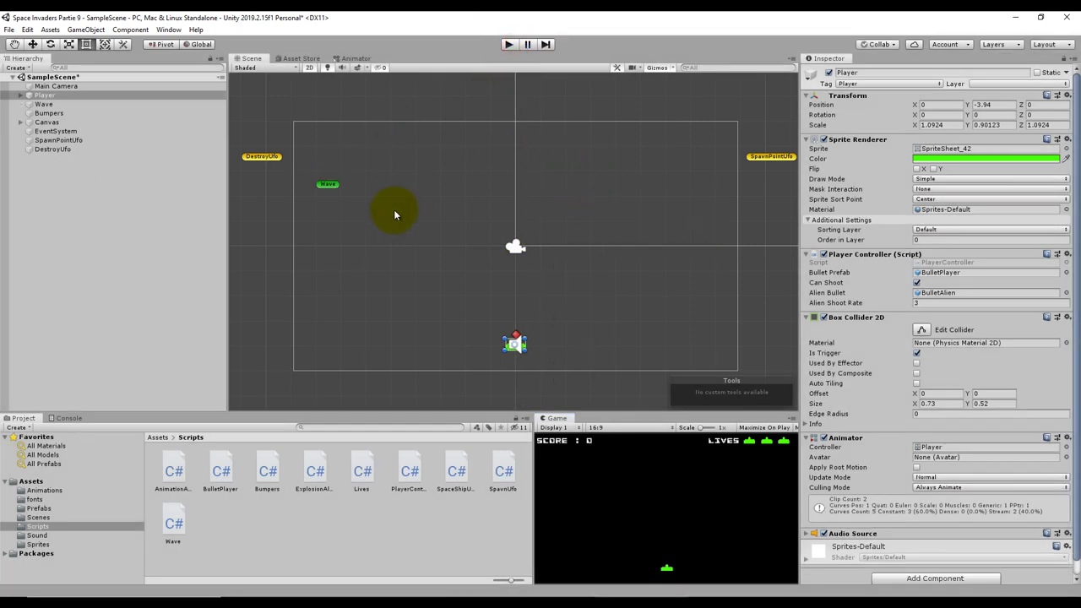
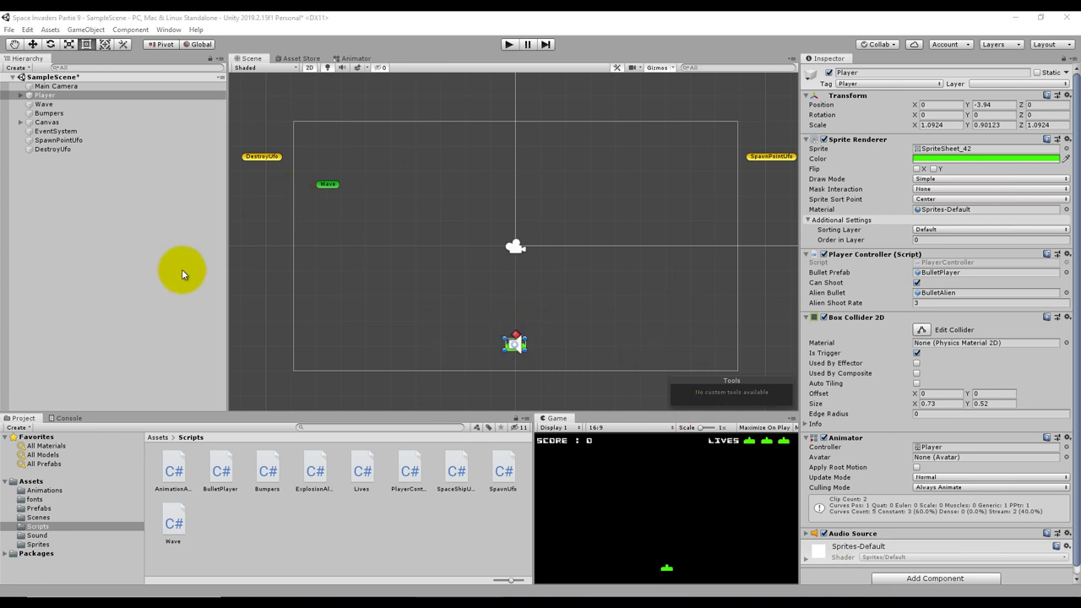
Step: Run the game in play mode and steer the ship left and right while aliens fire
click(510, 46)
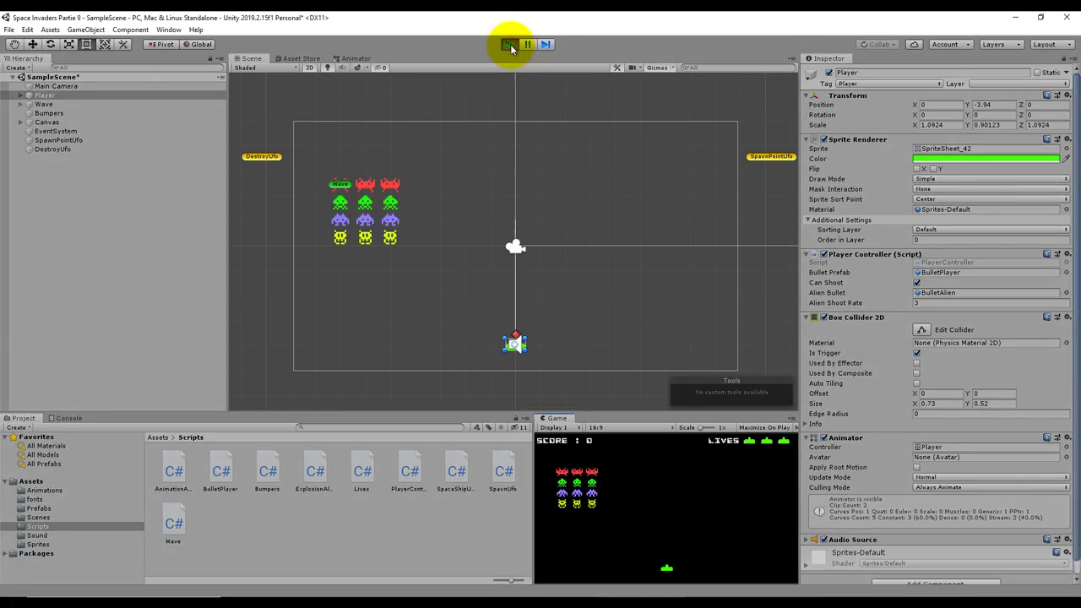
key(Left)
key(Right)
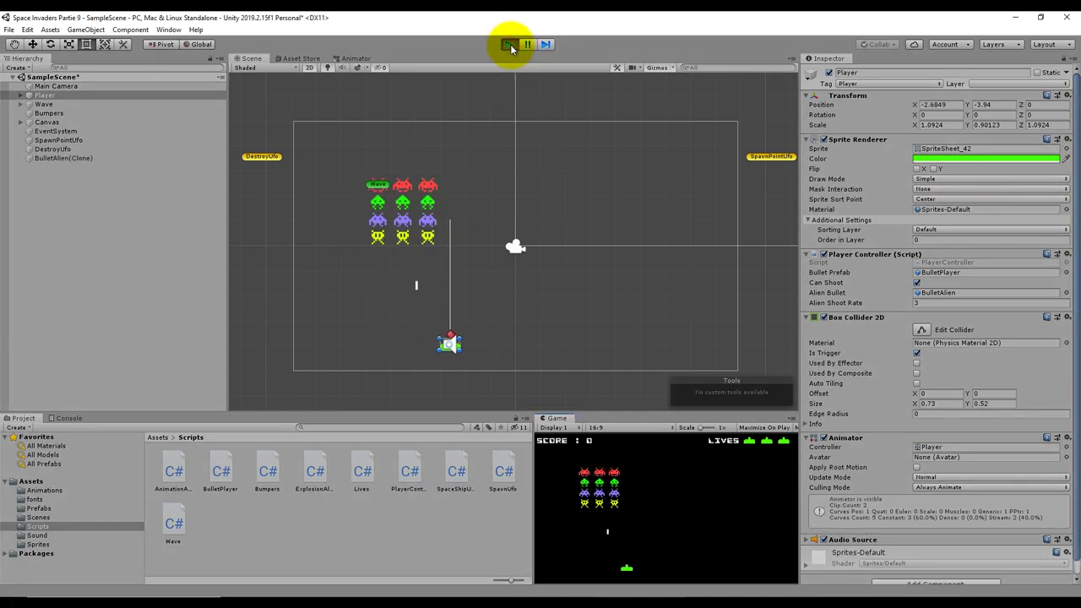
key(Right)
key(Left)
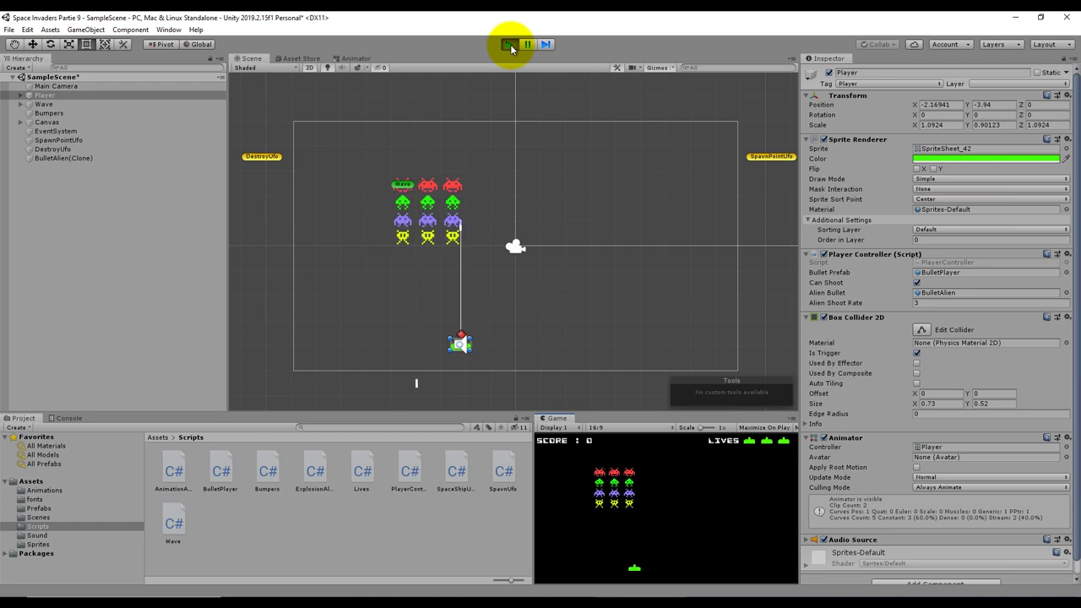
key(Left)
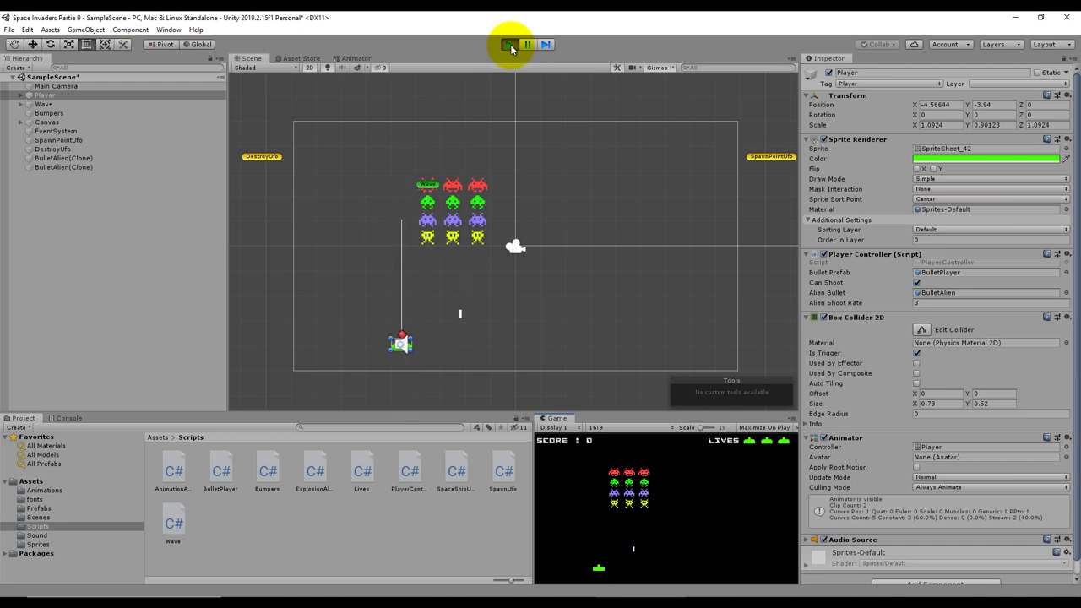
key(Right)
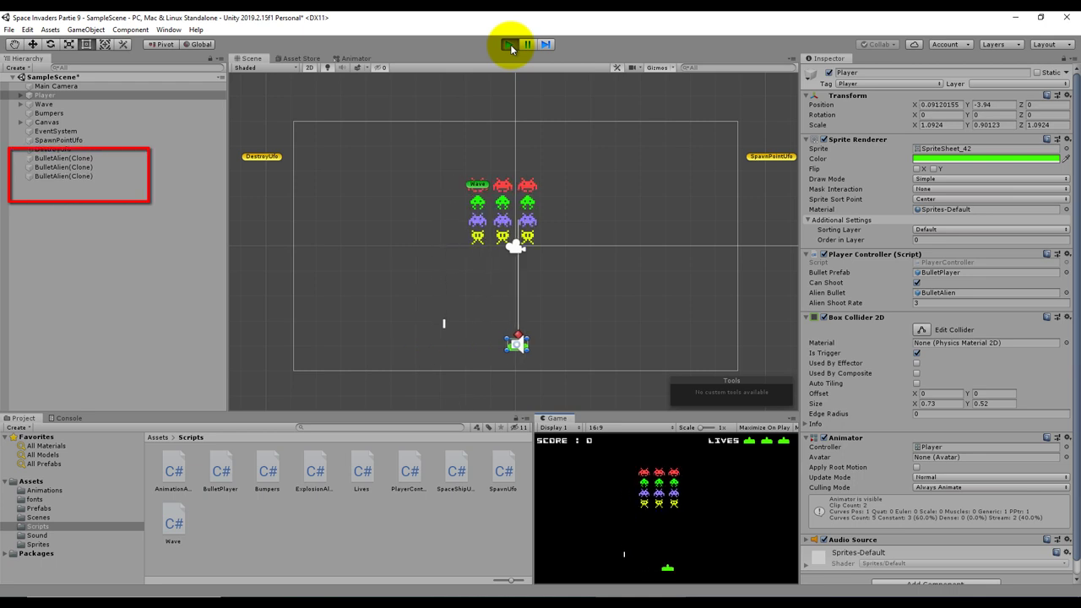
key(Right)
key(Left)
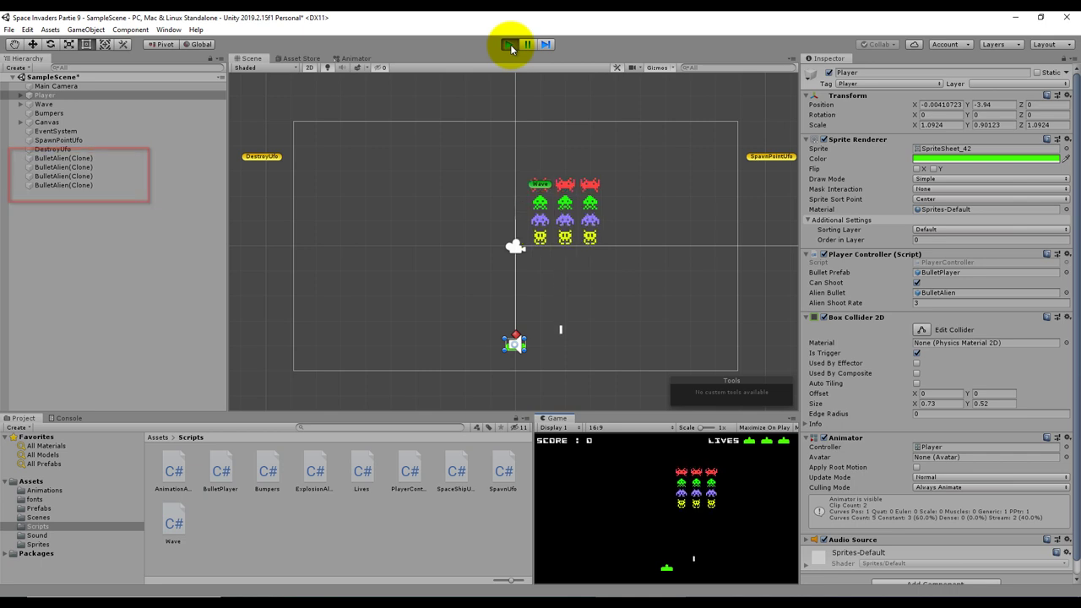
key(Right)
key(Right)
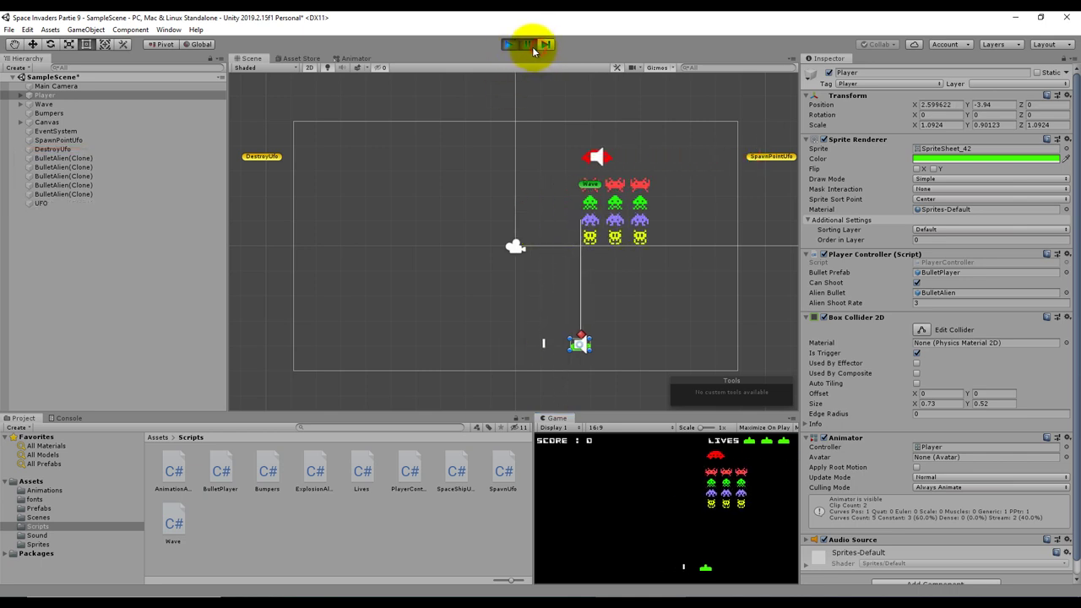
Step: Pause the game and frame the last BulletAlien(Clone) in the Scene view
click(531, 46)
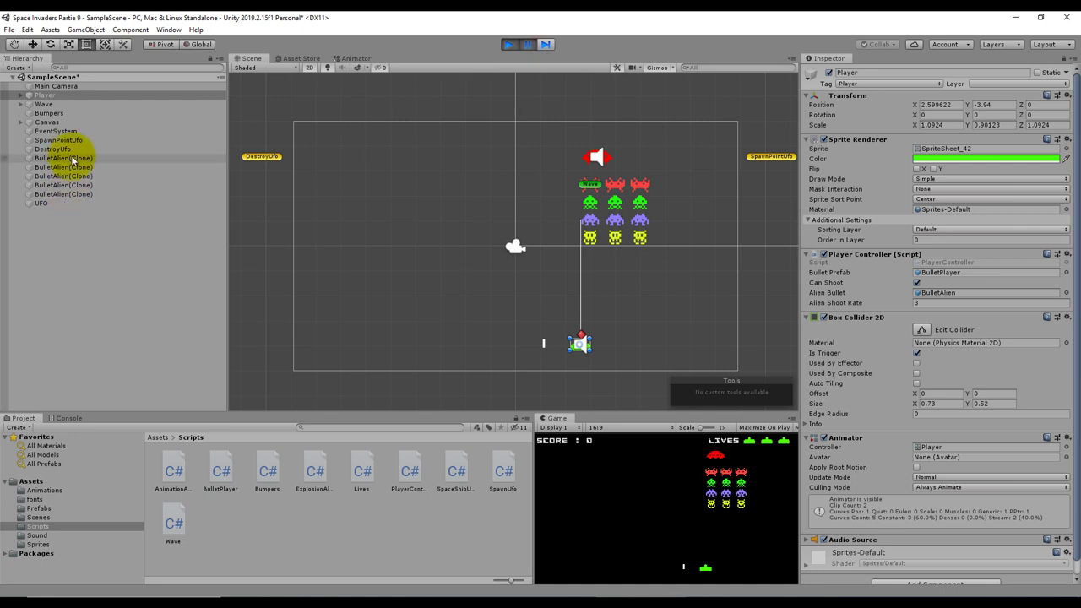
double_click(71, 193)
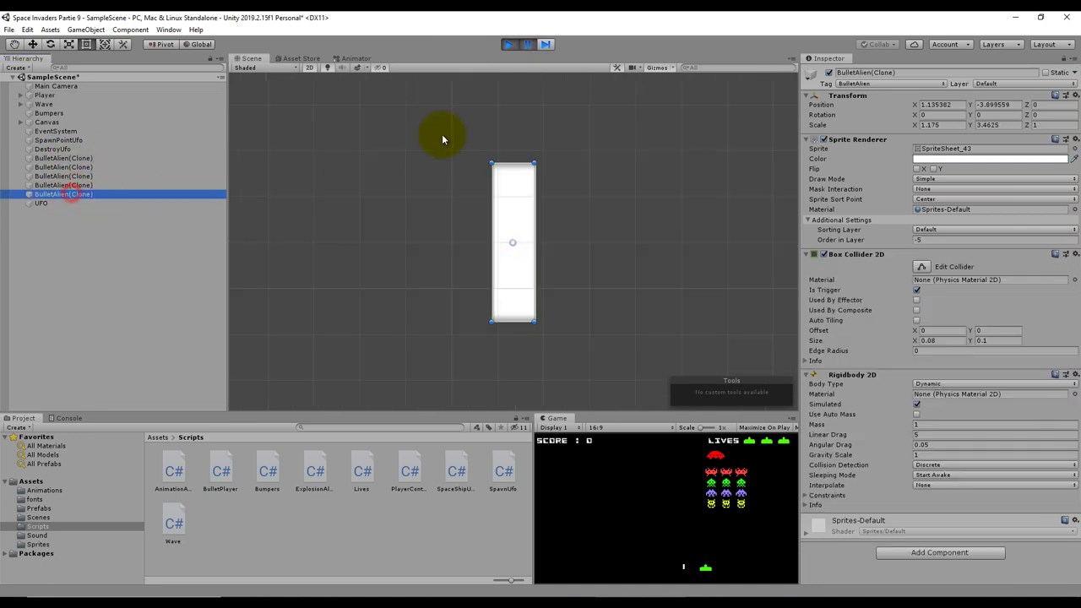
scroll(372, 172, down, 3)
scroll(380, 182, down, 3)
scroll(422, 194, down, 2)
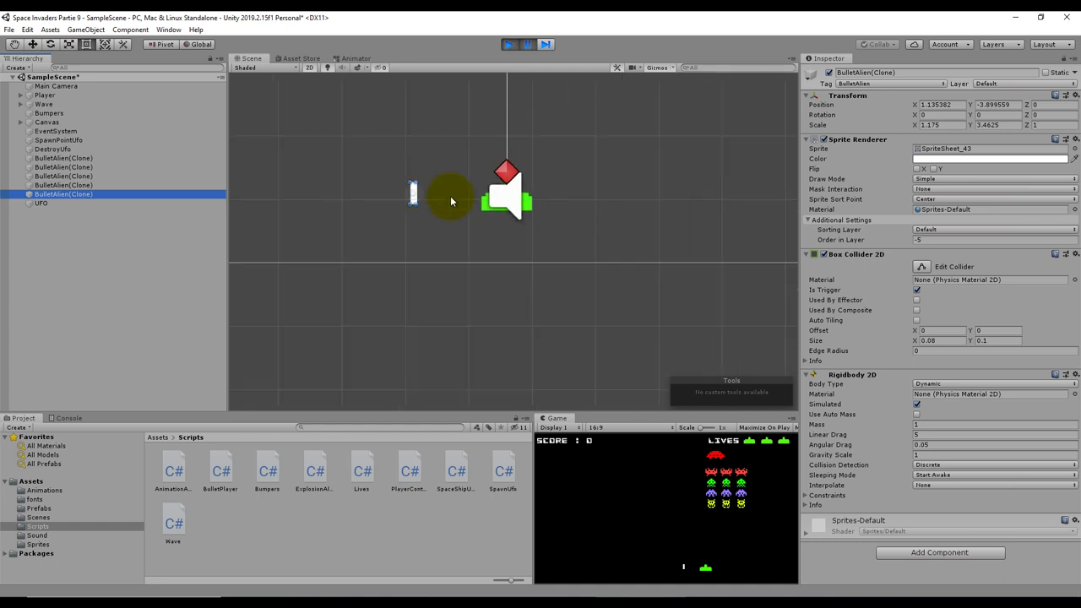
scroll(442, 219, down, 1)
Step: Inspect the second BulletAlien(Clone) far below the screen, then exit play mode
double_click(68, 166)
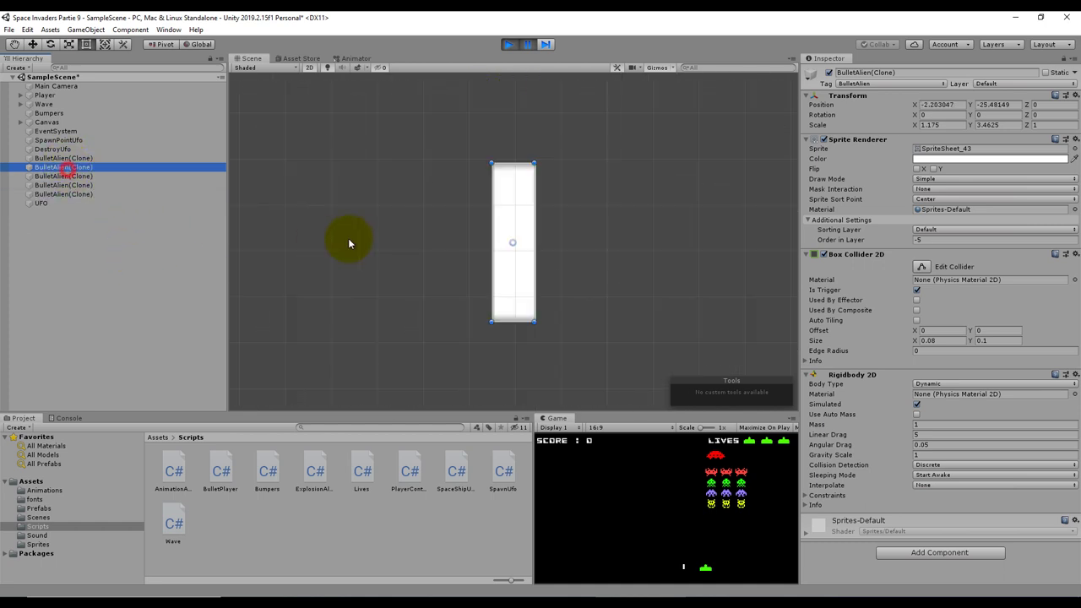
scroll(358, 253, down, 2)
scroll(360, 249, down, 3)
scroll(422, 258, down, 2)
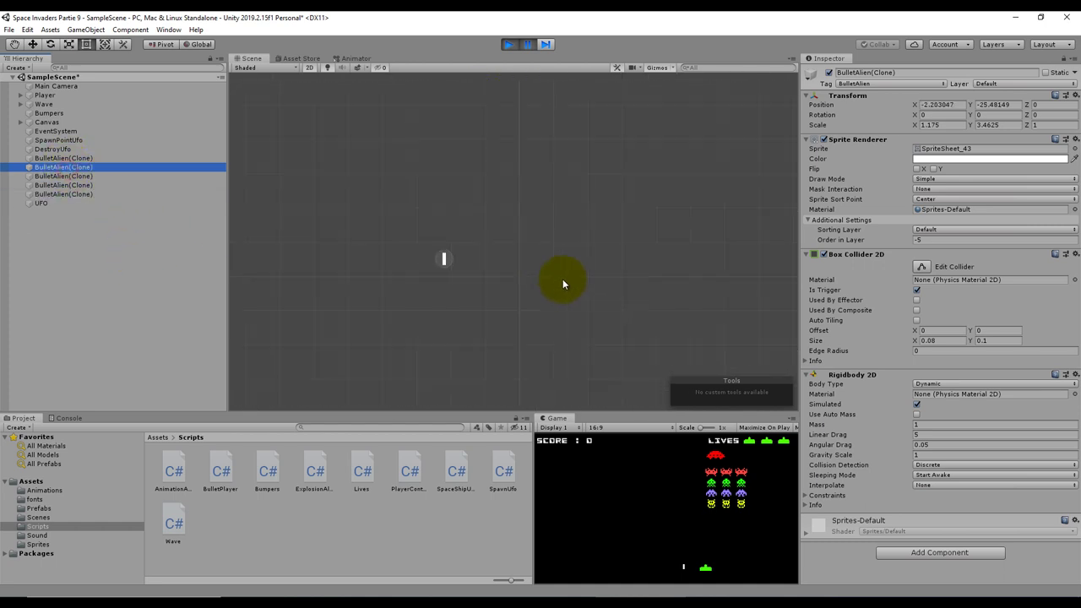
scroll(625, 289, down, 2)
scroll(667, 279, down, 2)
scroll(647, 282, down, 2)
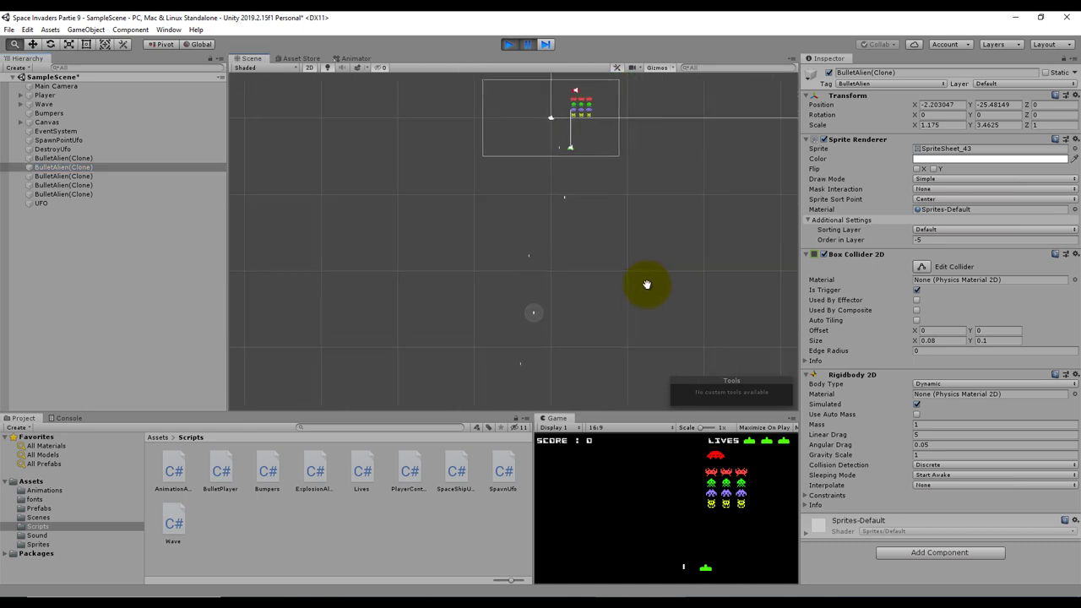
scroll(513, 296, down, 1)
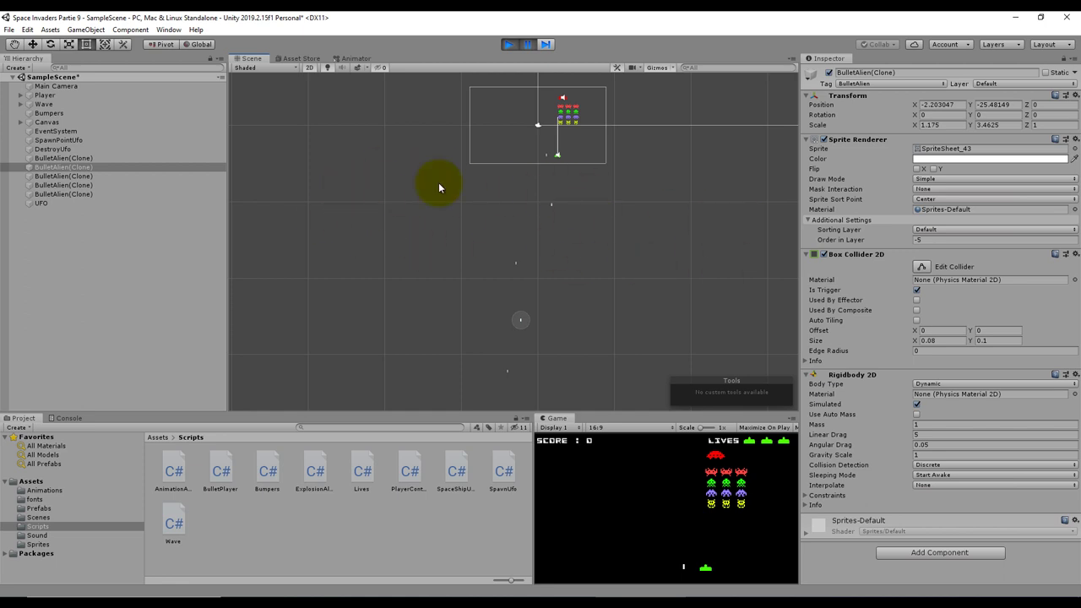
click(508, 45)
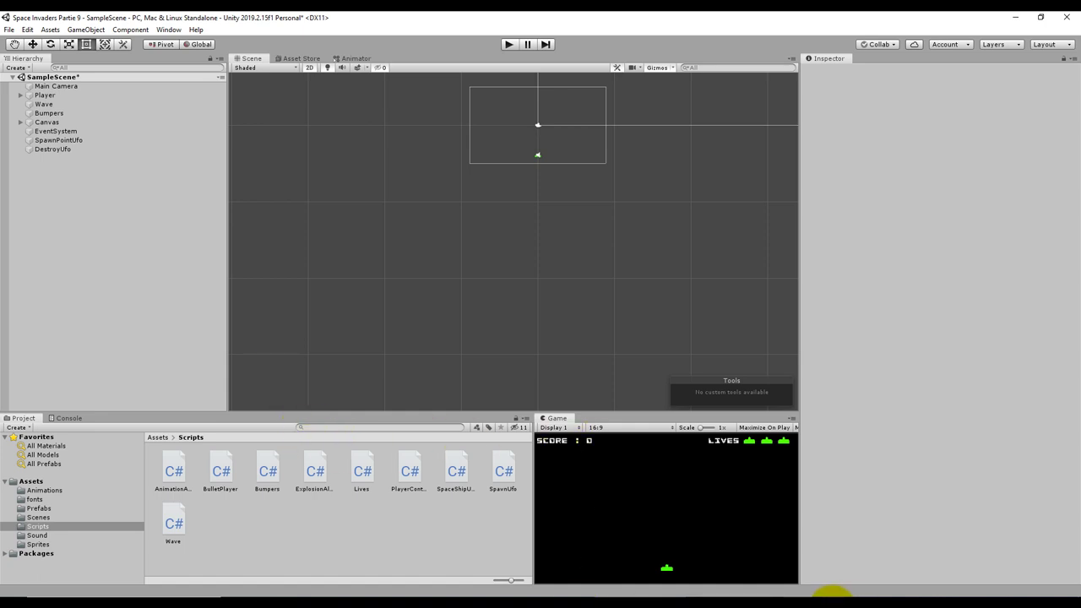
mouse_move(832, 596)
Step: Switch to Visual Studio and open the PlayerController.cs script
click(828, 591)
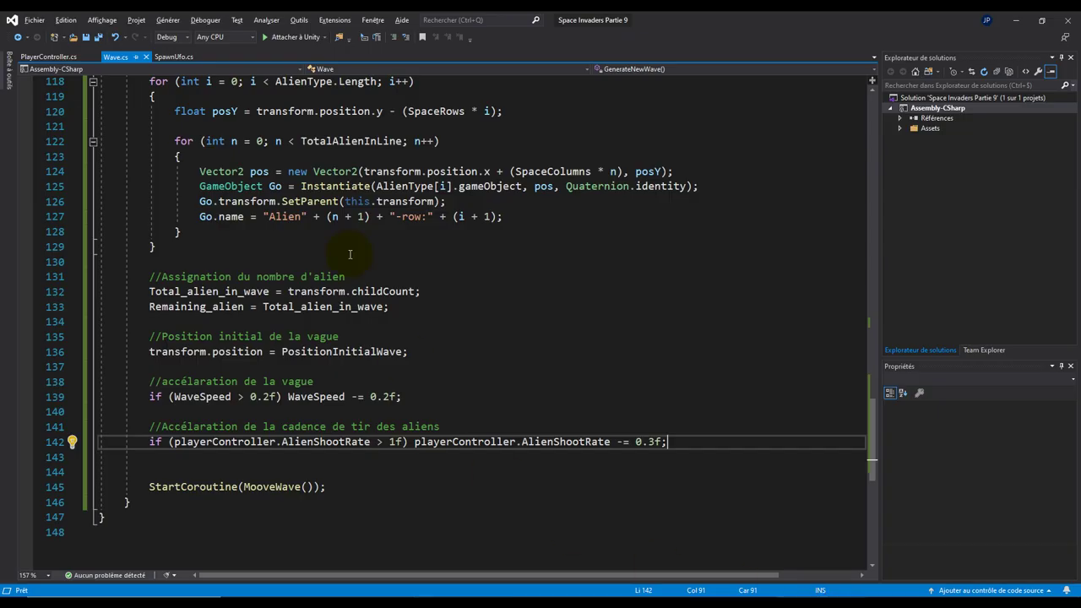
click(73, 57)
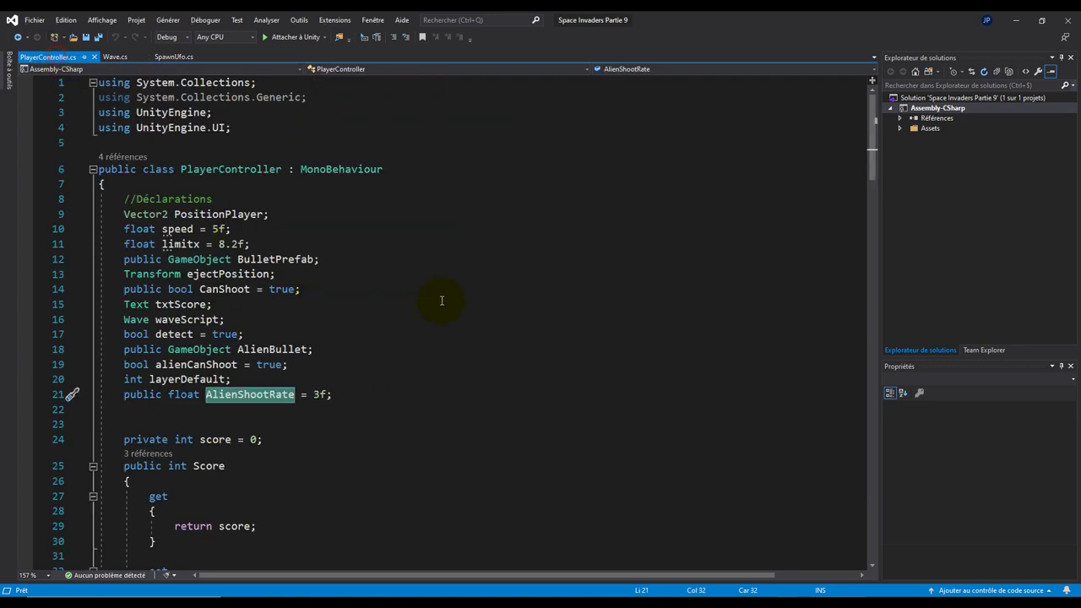
click(436, 328)
scroll(422, 329, down, 3)
scroll(415, 321, down, 2)
scroll(415, 311, down, 2)
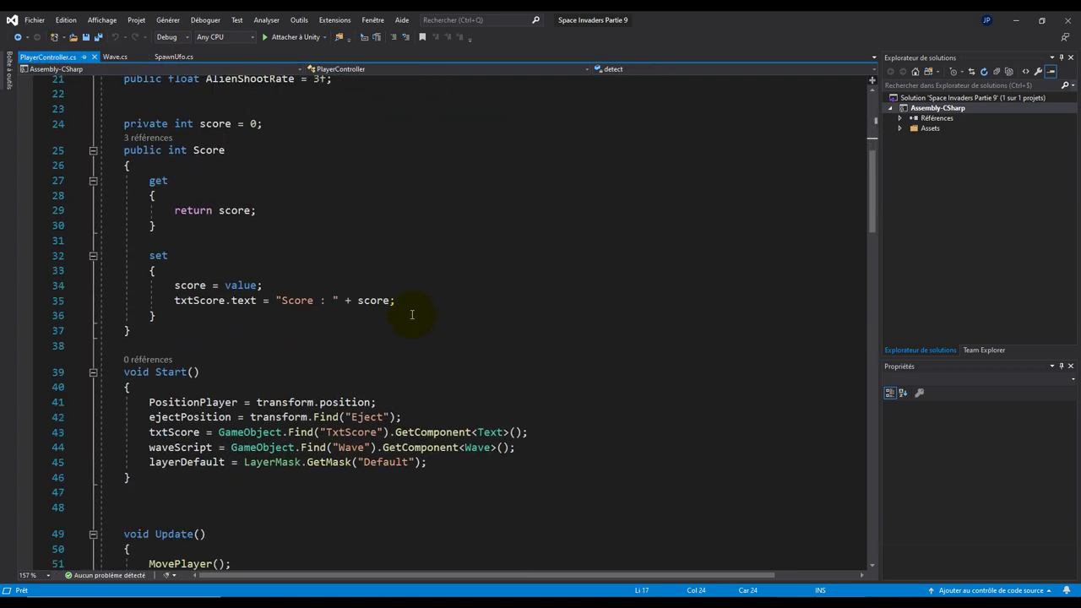
scroll(408, 314, down, 3)
scroll(406, 312, down, 2)
scroll(406, 313, down, 4)
Step: Scroll to the AlienShoot method and select the Instantiate call on line 123
scroll(405, 314, down, 3)
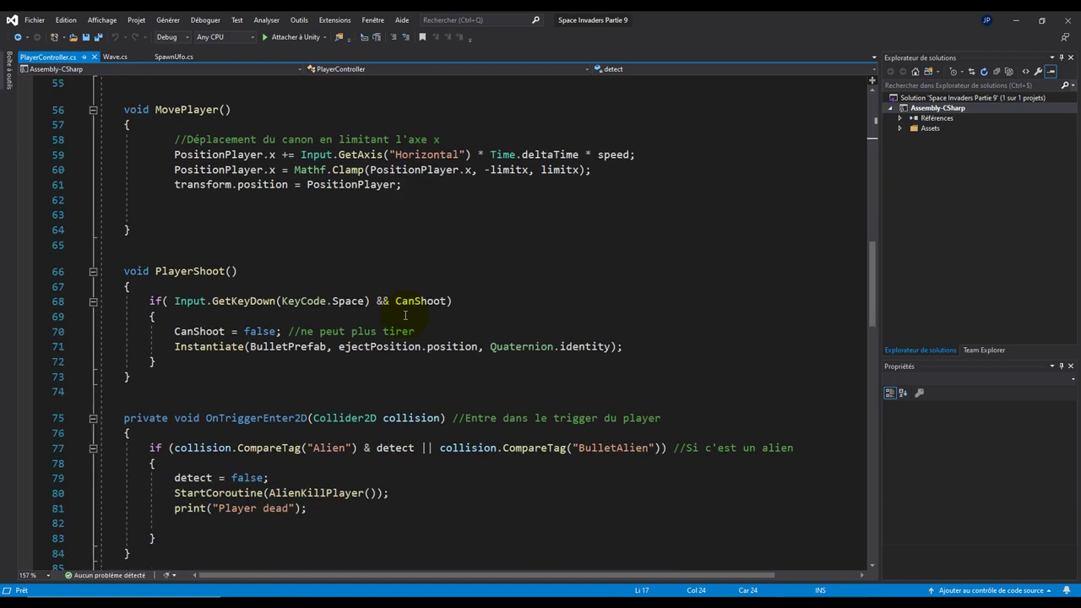
scroll(405, 315, down, 3)
scroll(405, 315, down, 3)
scroll(401, 318, down, 3)
scroll(397, 321, down, 1)
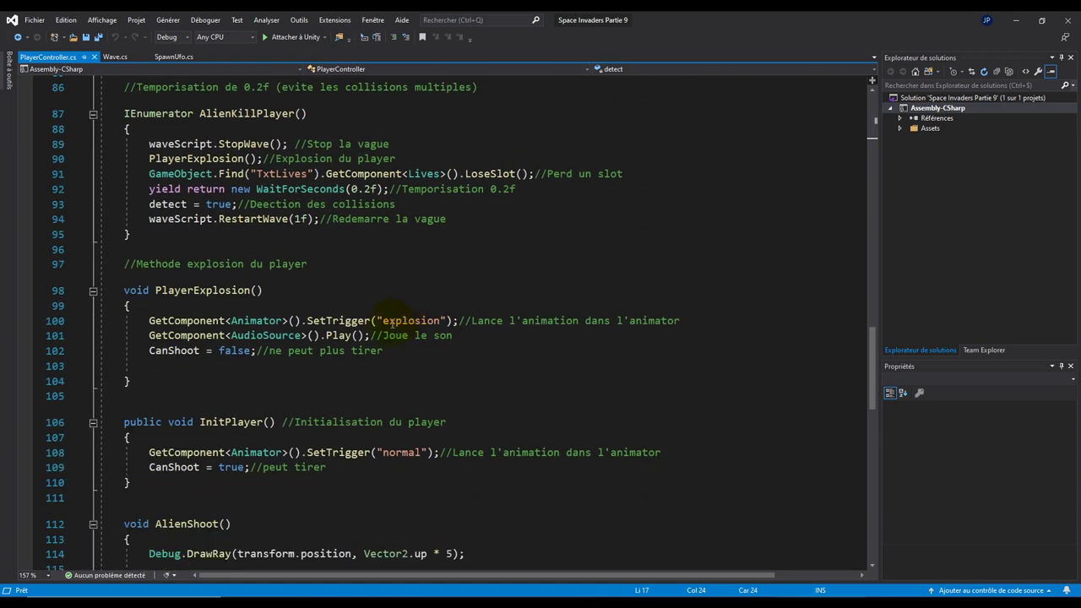
scroll(391, 324, down, 3)
scroll(392, 324, down, 1)
scroll(386, 321, down, 1)
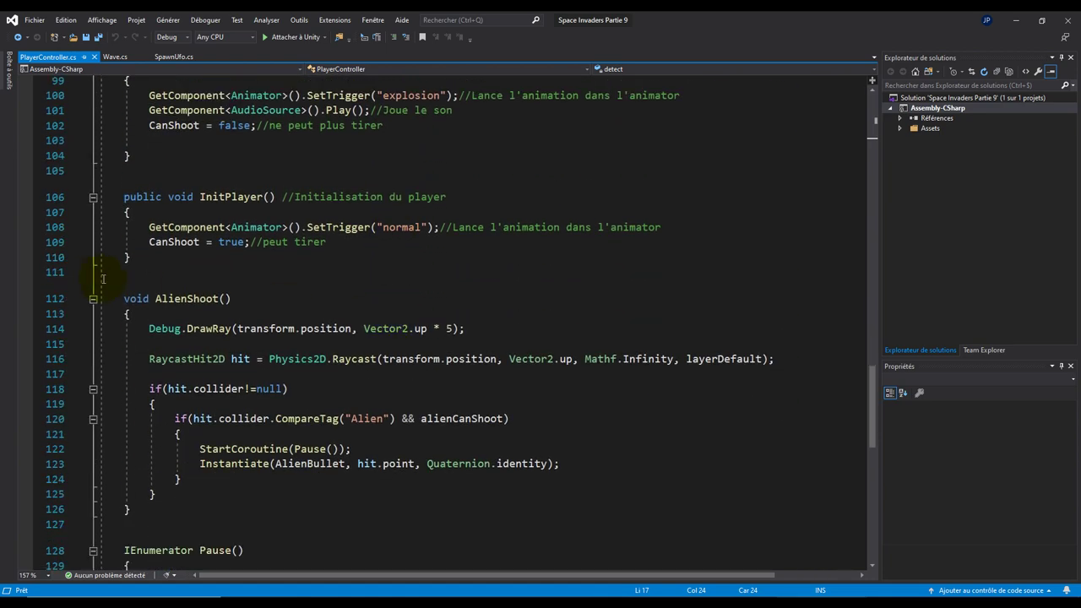
double_click(166, 299)
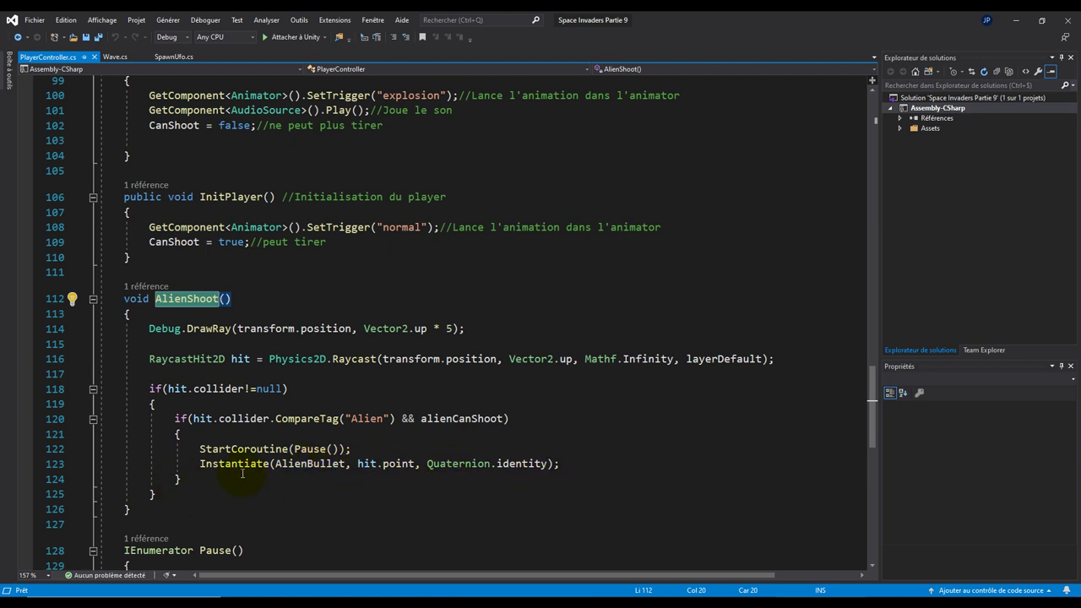
double_click(203, 465)
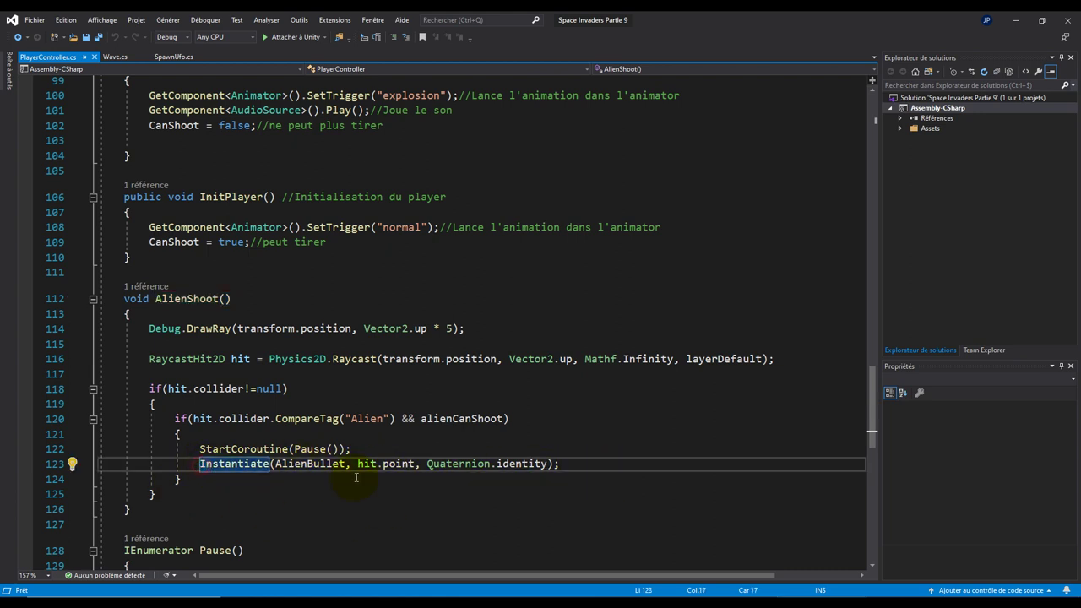
Step: Store the spawned bullet as GameObject Go, add Destroy(Go, 10f), and save PlayerController.cs
key(Left)
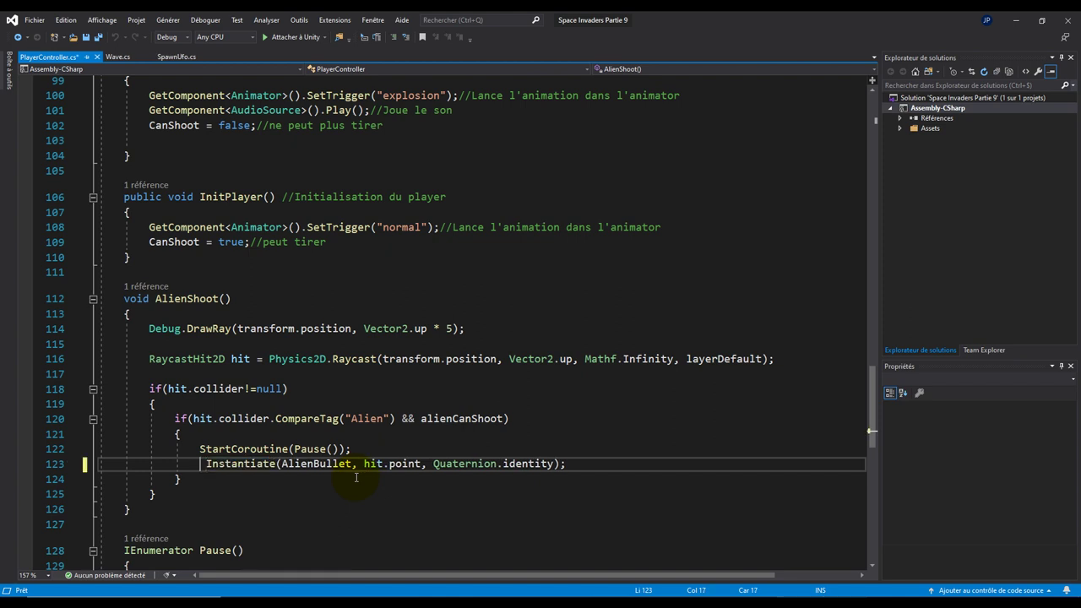
text(Ga )
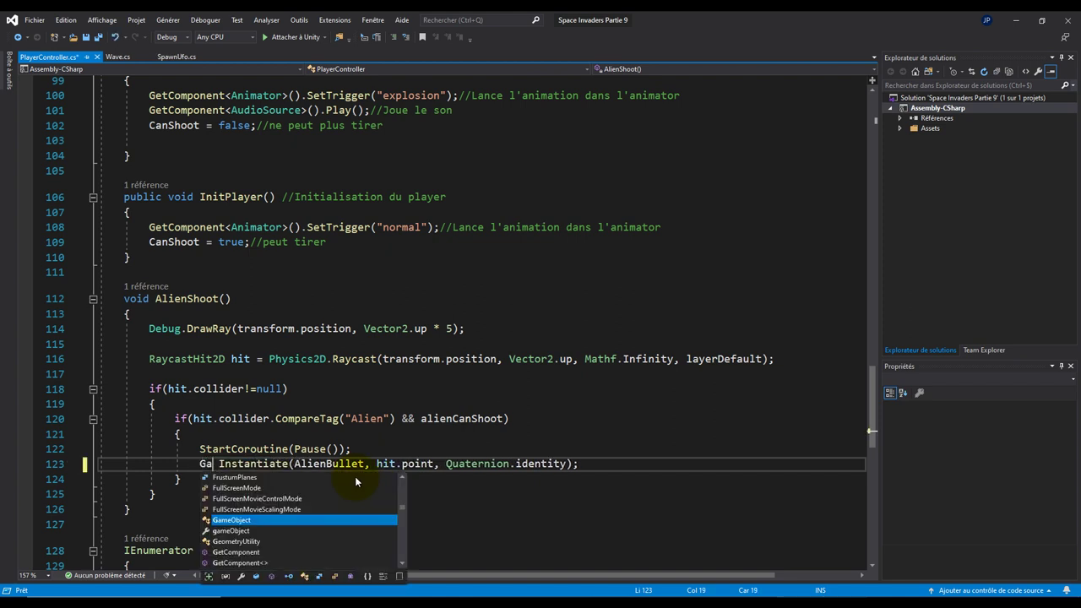
text(m)
key(Tab)
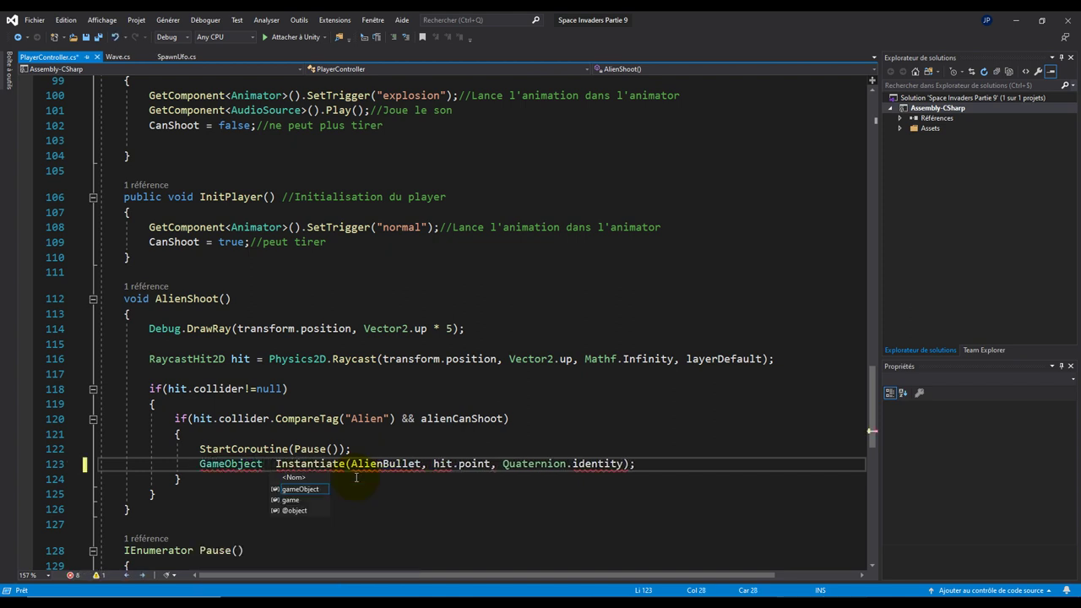
text(Go=)
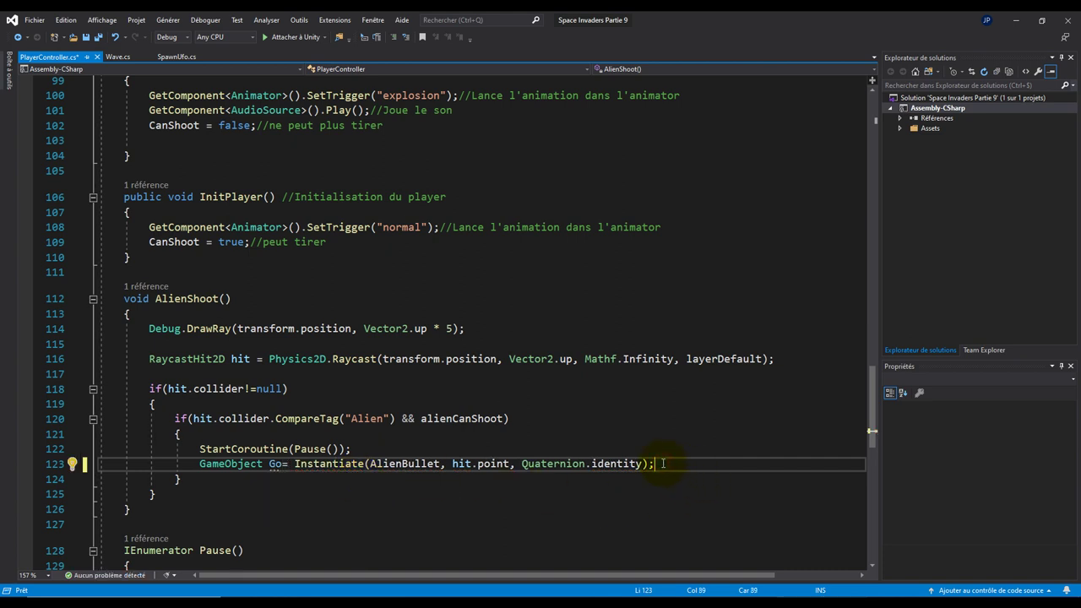
key(Return)
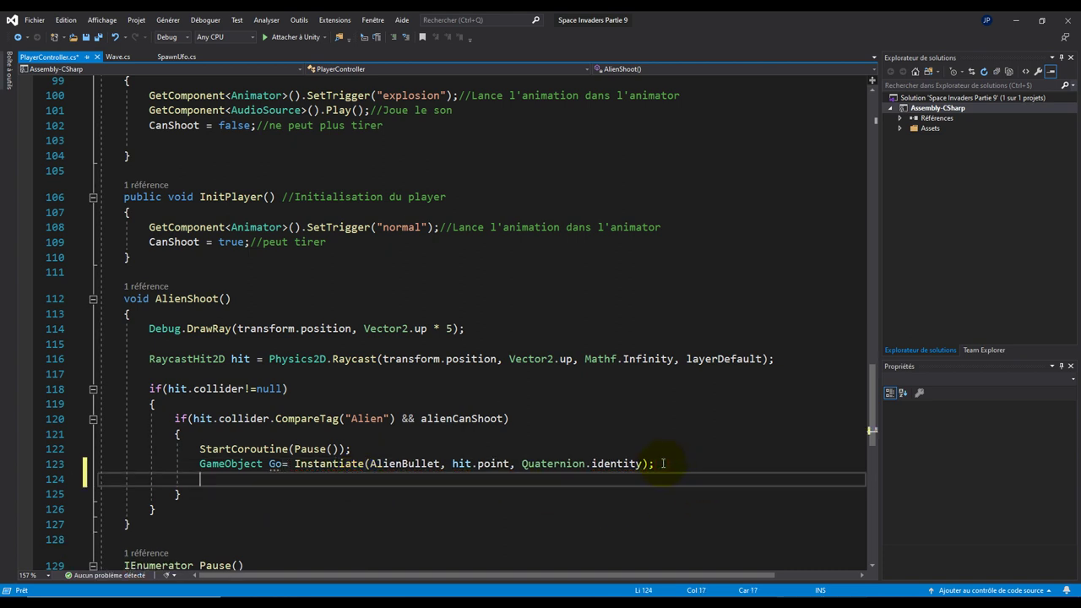
text(Destroy)
text((Go)
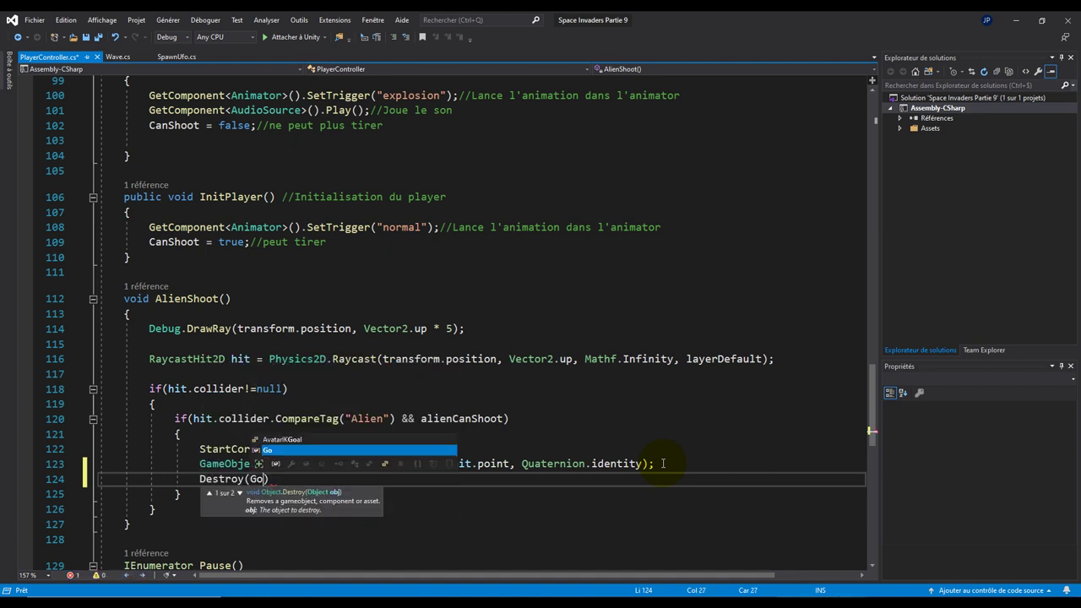
text(, 10f)
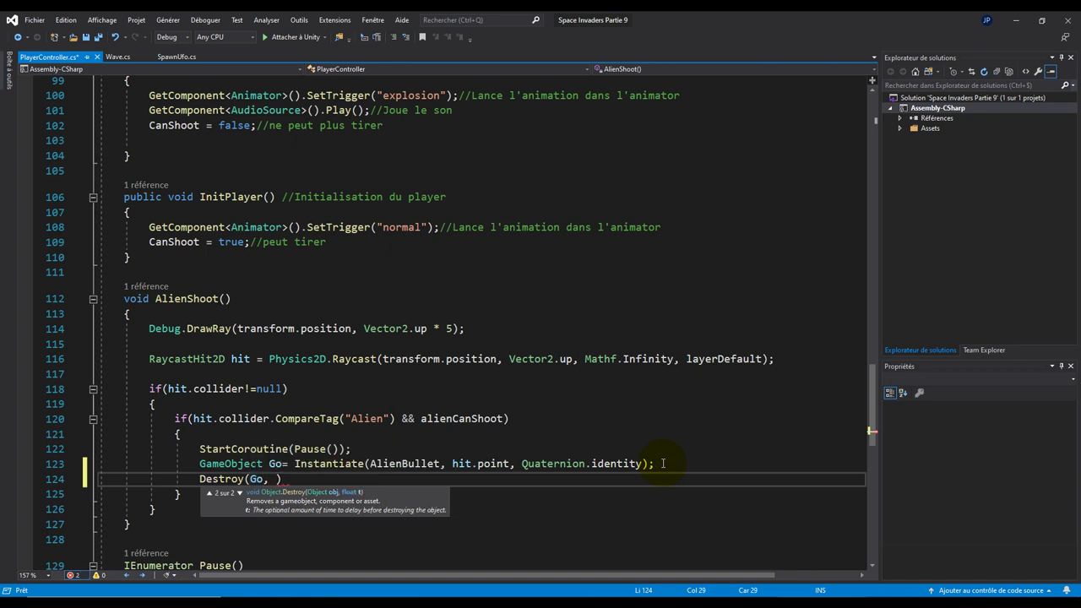
text())
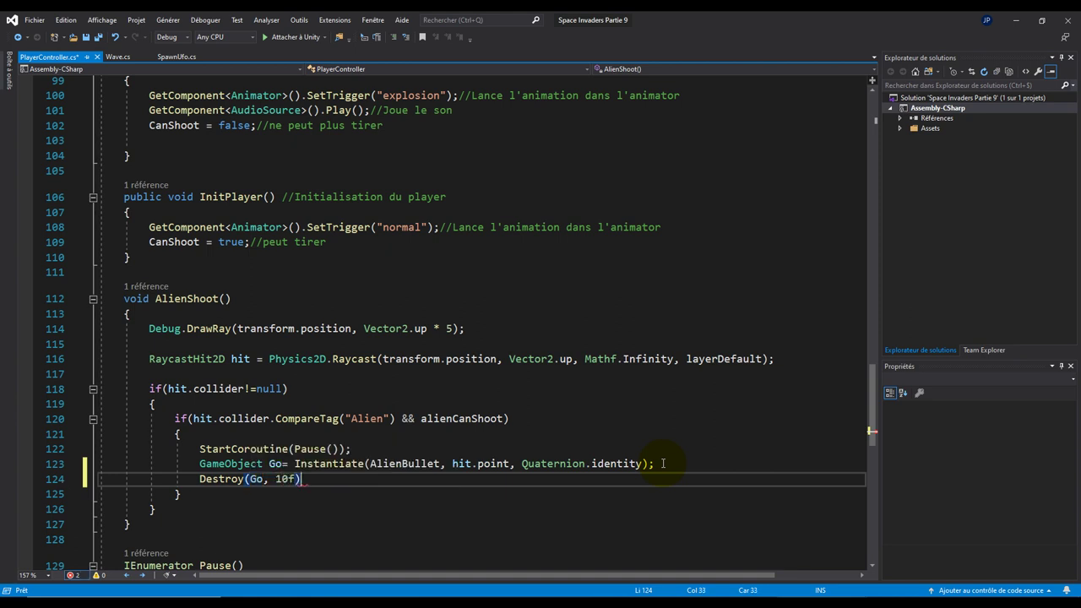
key(ctrl+s)
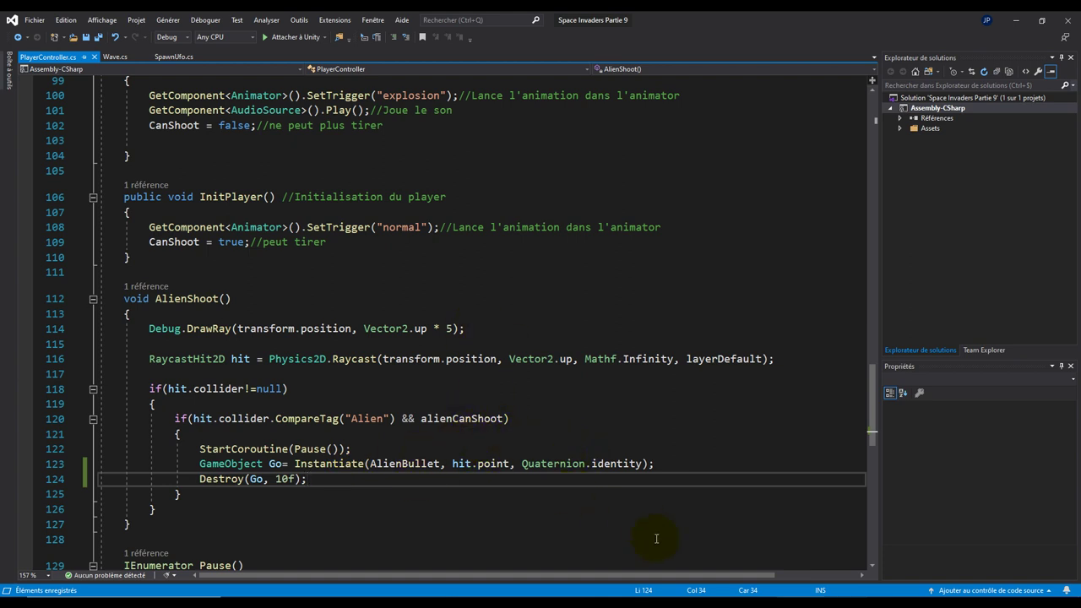
Step: Return to Unity and frame the Player object in the Scene view
click(640, 594)
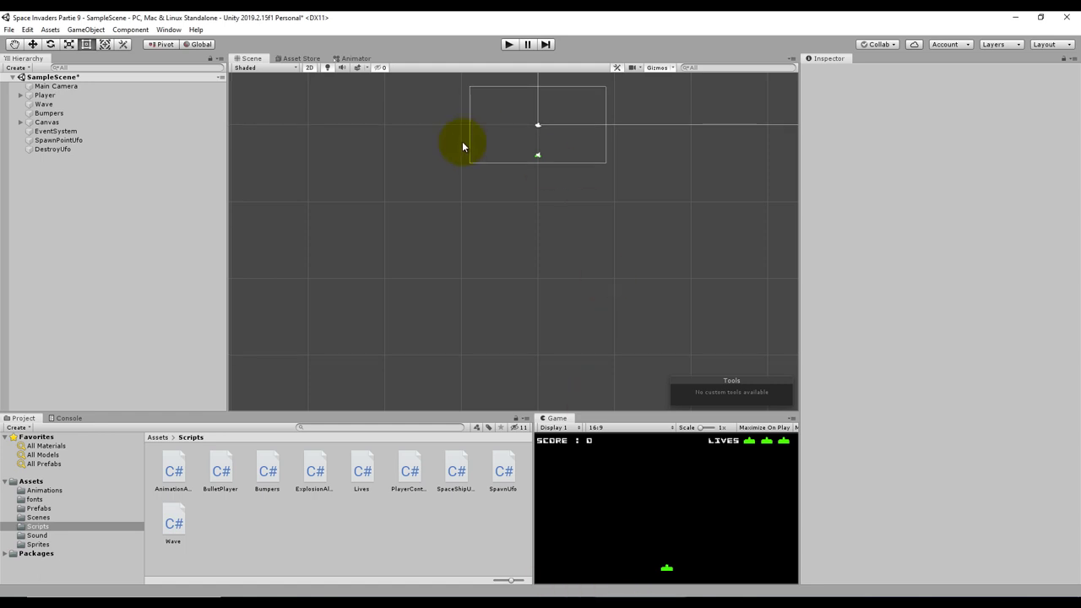
double_click(44, 95)
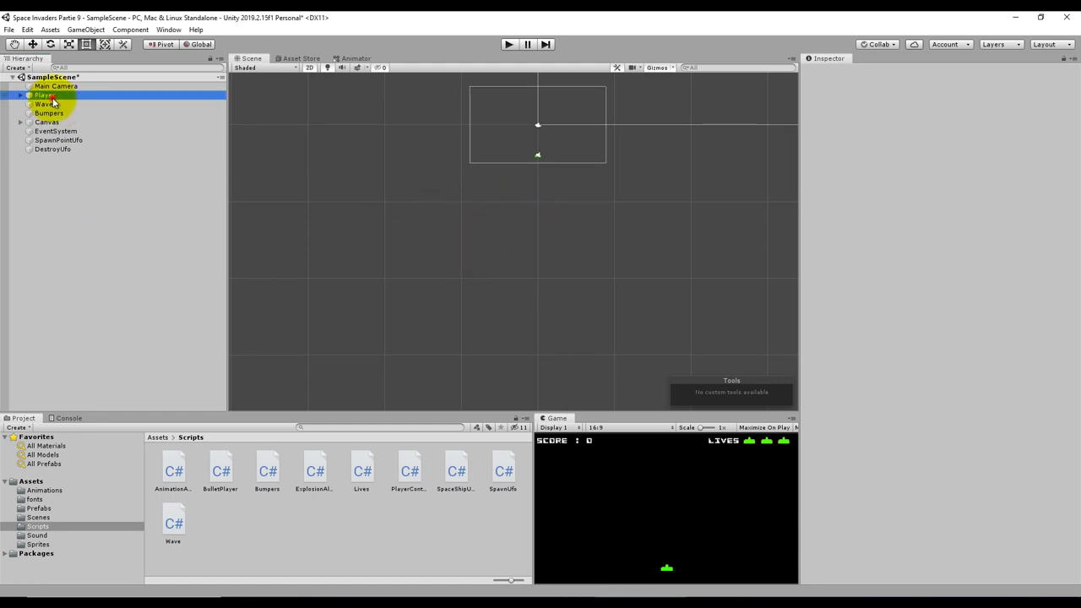
scroll(600, 282, down, 3)
scroll(644, 291, down, 2)
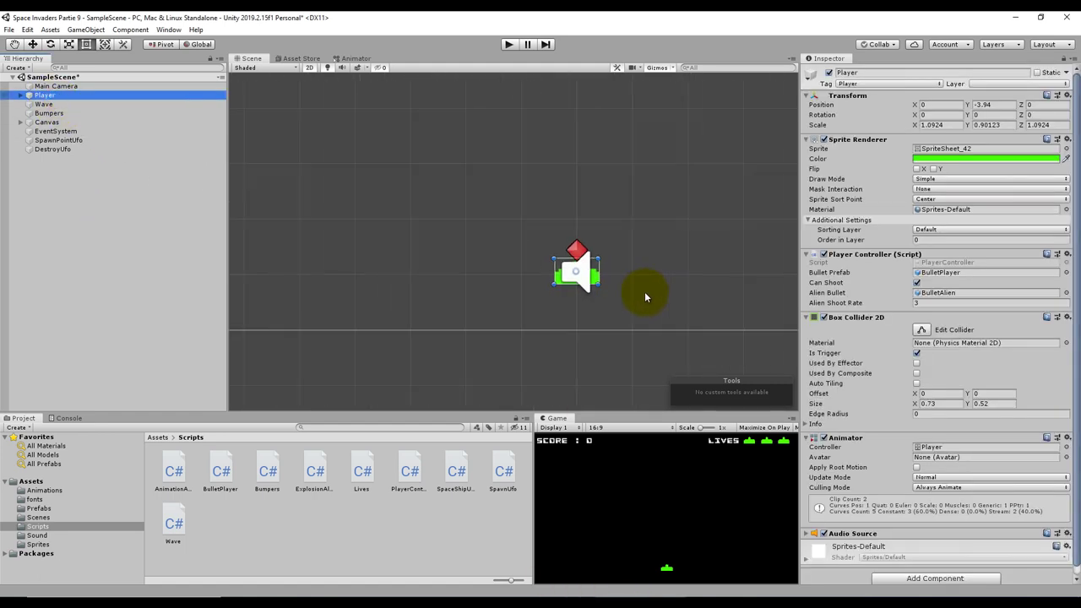
scroll(680, 290, down, 2)
scroll(701, 284, down, 2)
scroll(720, 261, down, 2)
scroll(584, 261, down, 1)
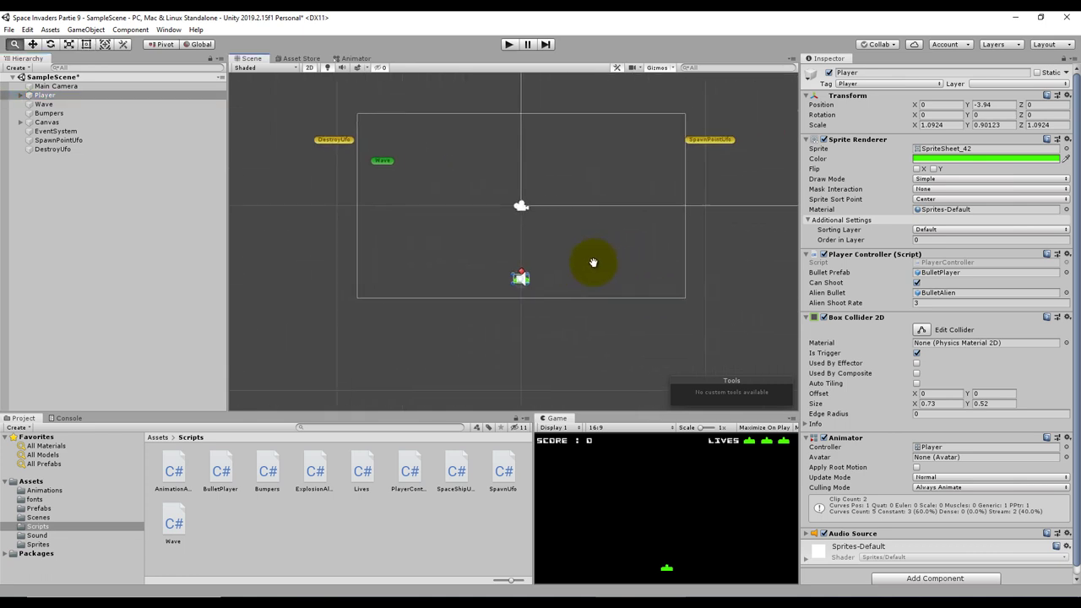
Step: Playtest, moving the ship left and right to check aliens shoot at it, then stop
click(510, 45)
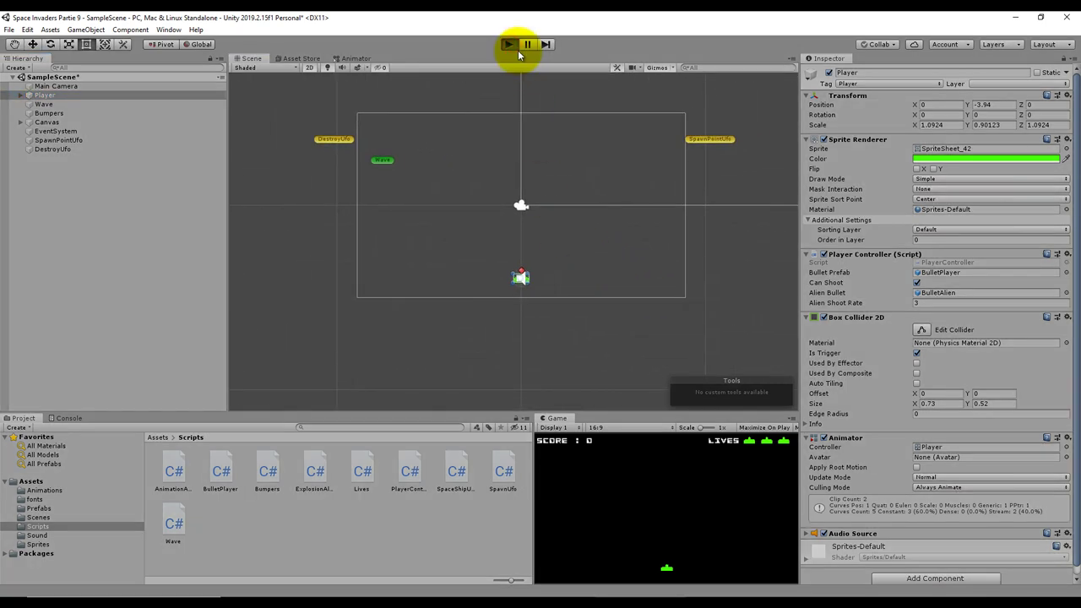
key(Left)
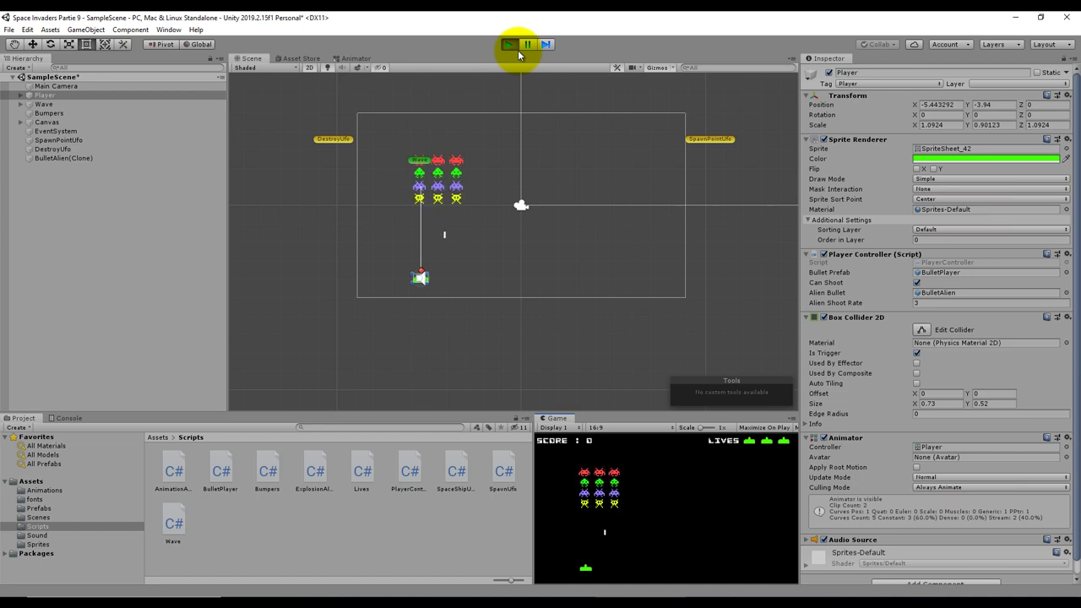
key(Right)
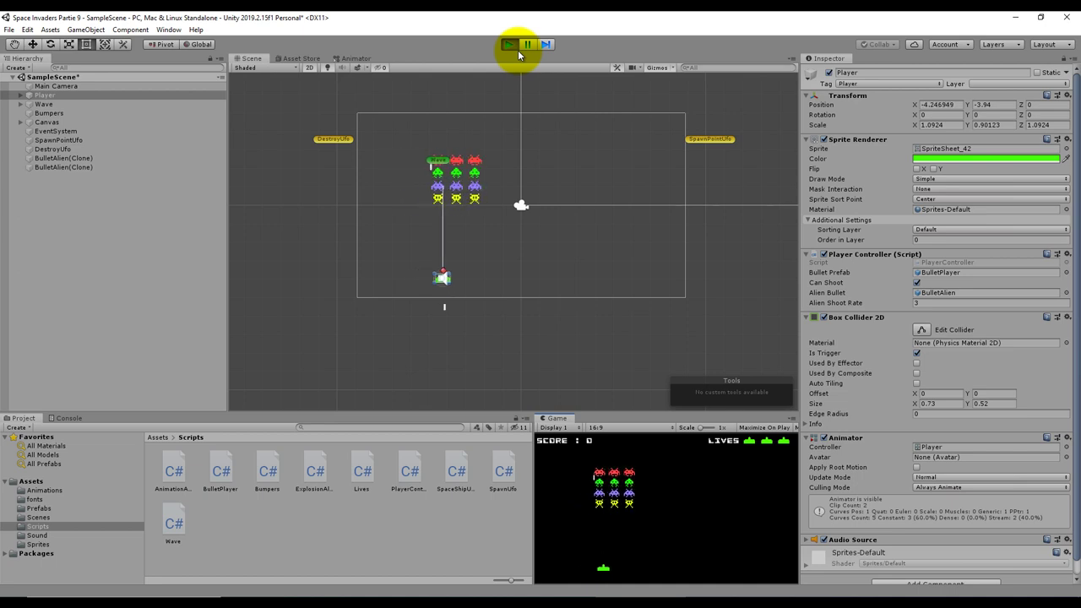
key(Right)
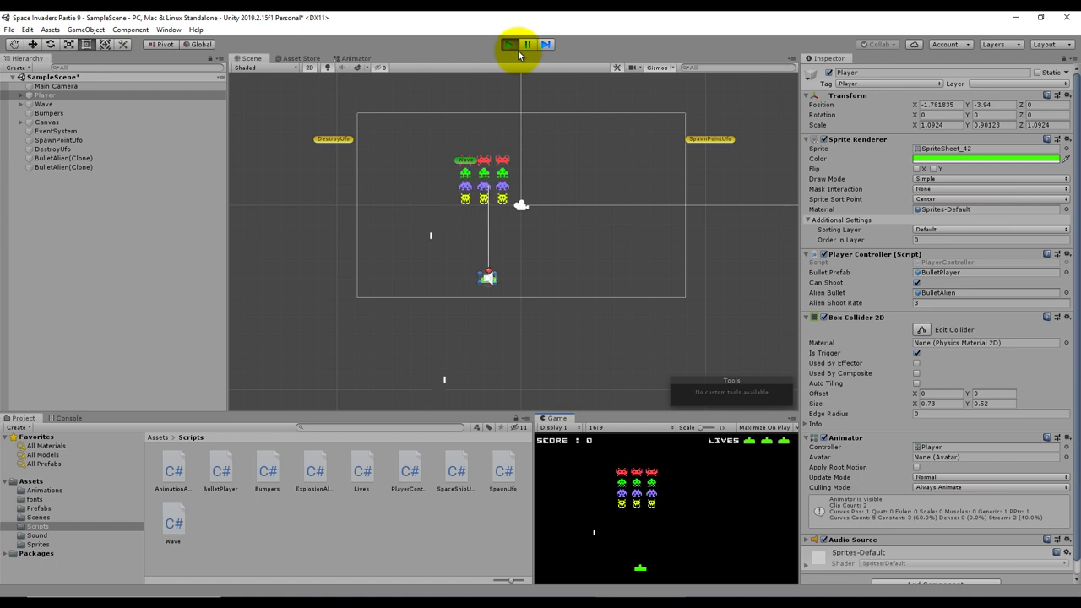
key(Right)
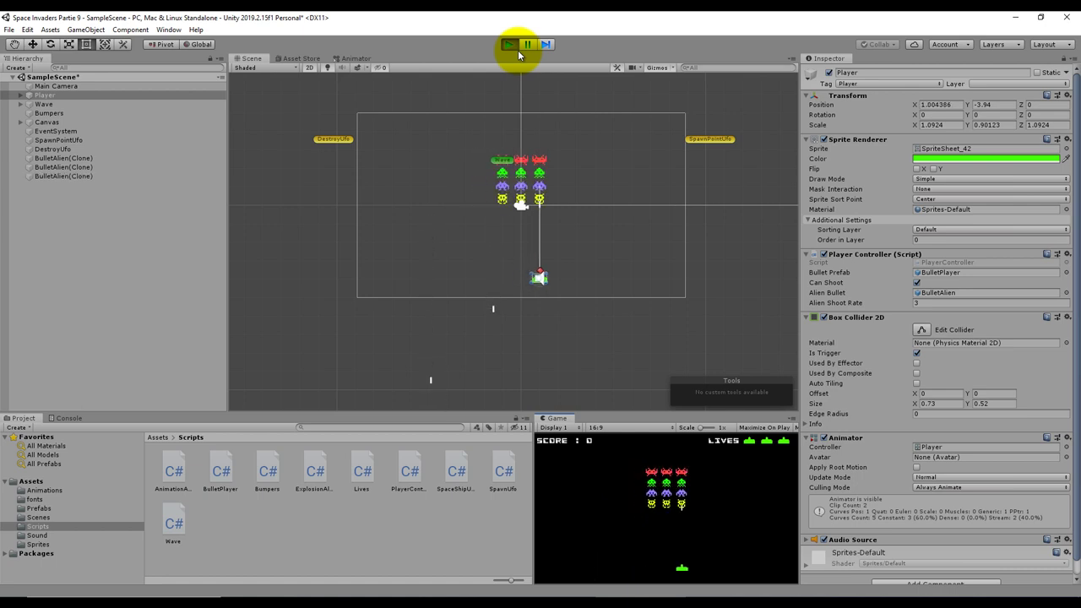
key(Right)
key(Right)
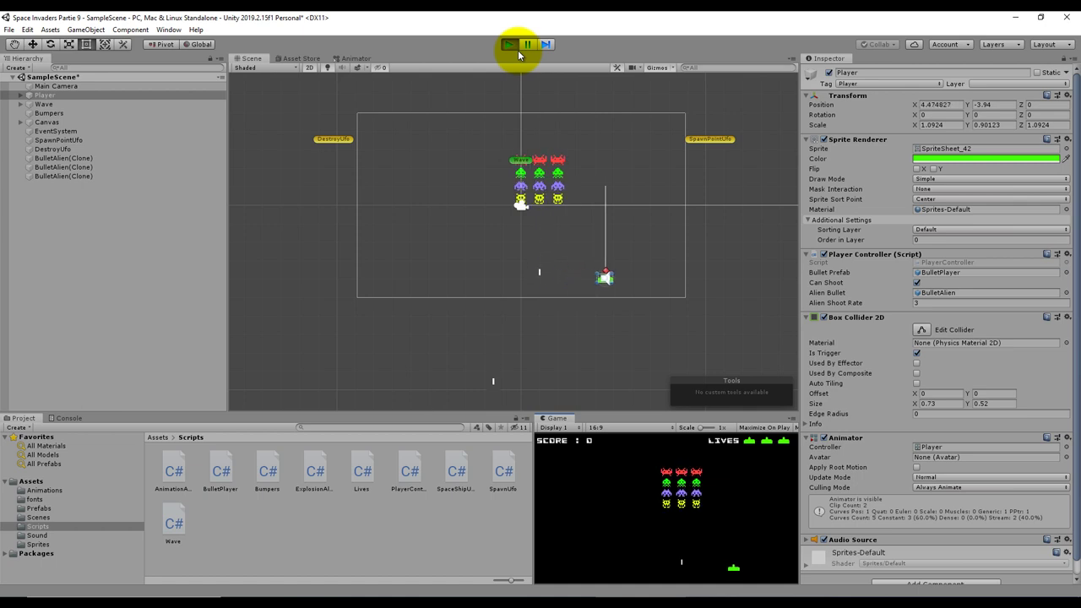
key(Left)
key(Left)
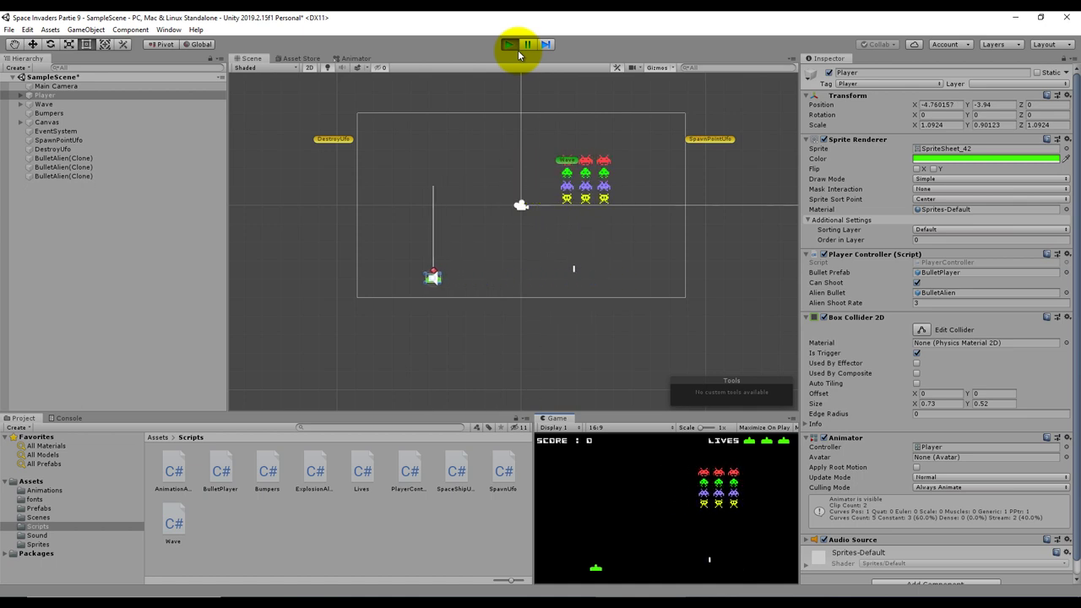
key(Left)
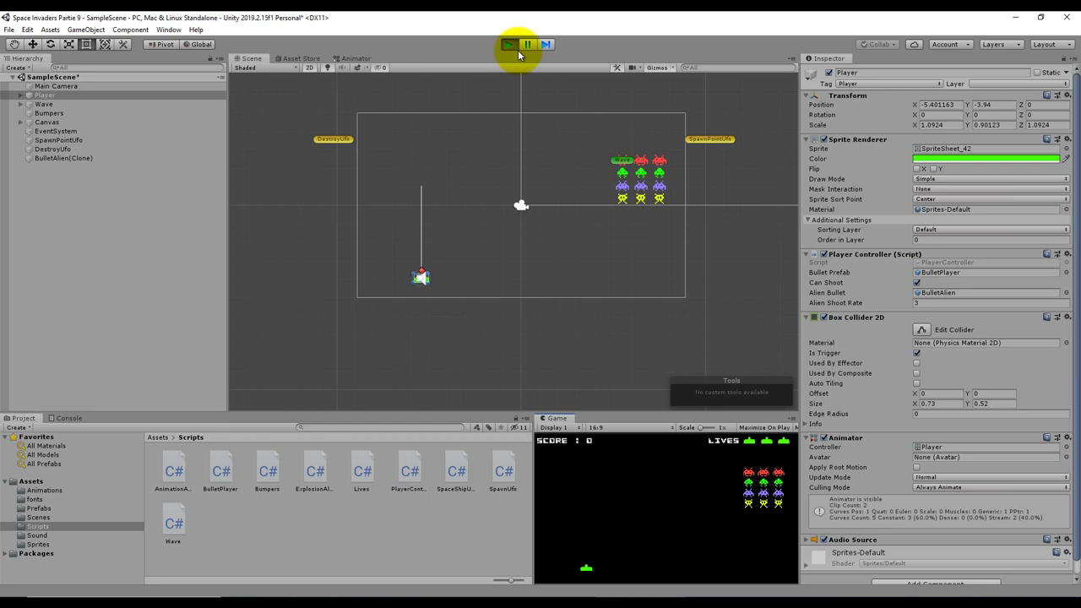
key(Right)
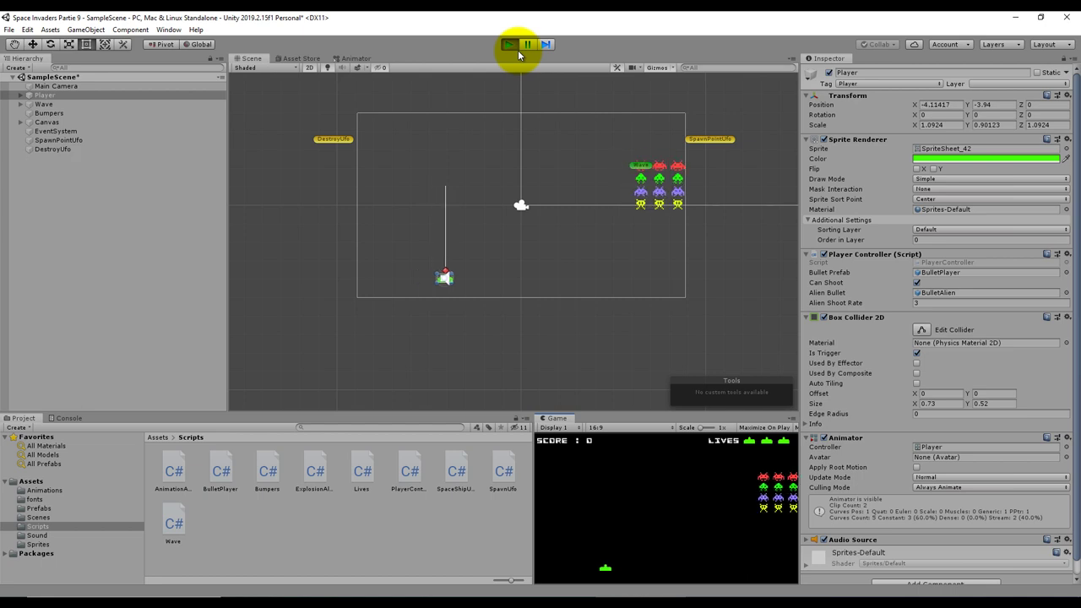
key(Left)
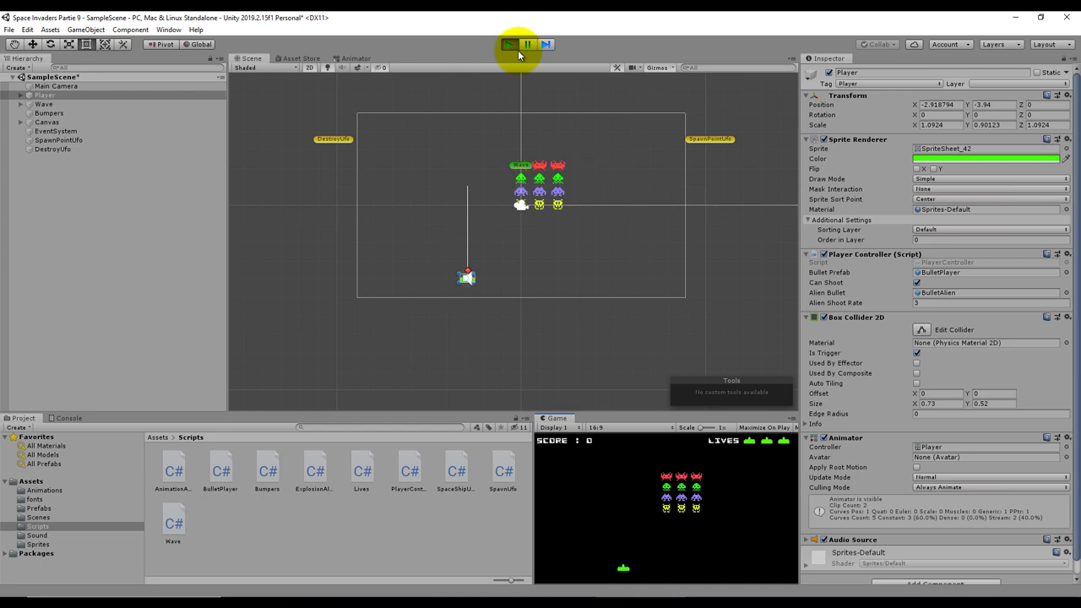
click(511, 45)
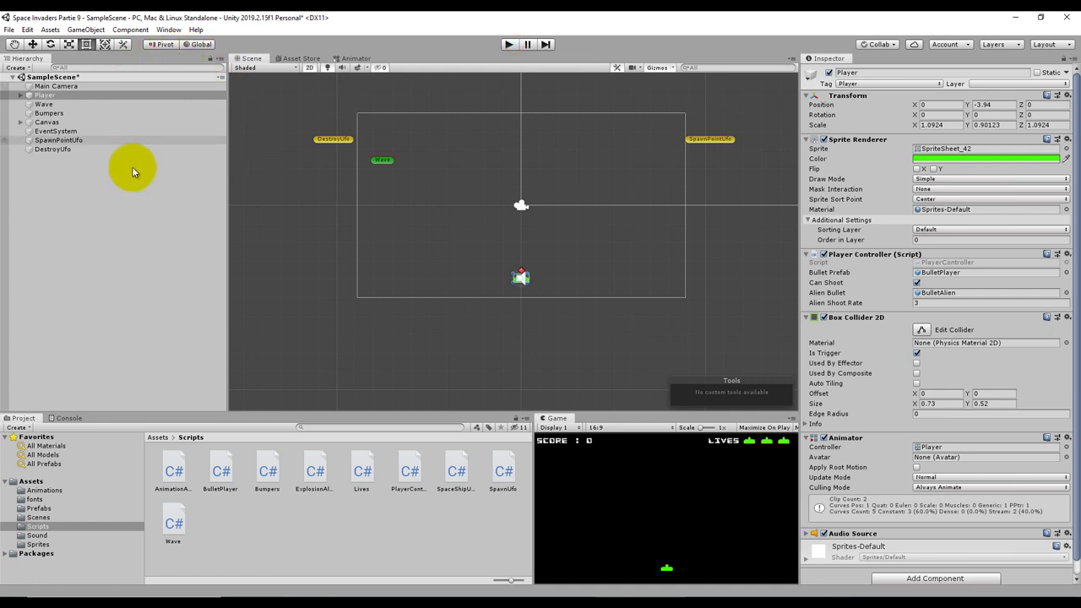
Step: Set Wave's Total Alien In Line to 10 and start a new playtest
click(52, 104)
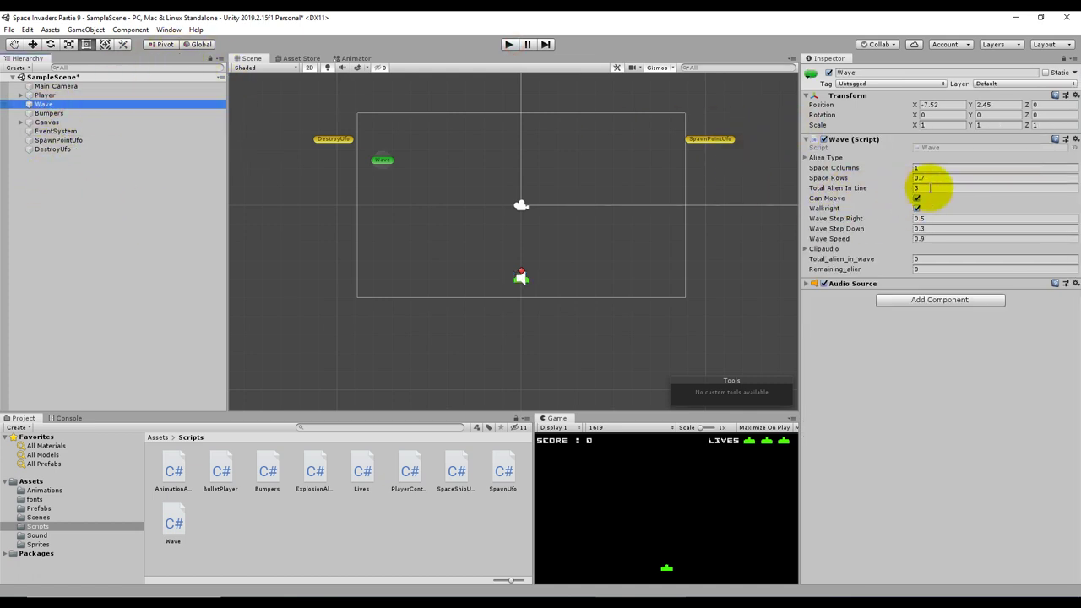
click(930, 188)
text(0)
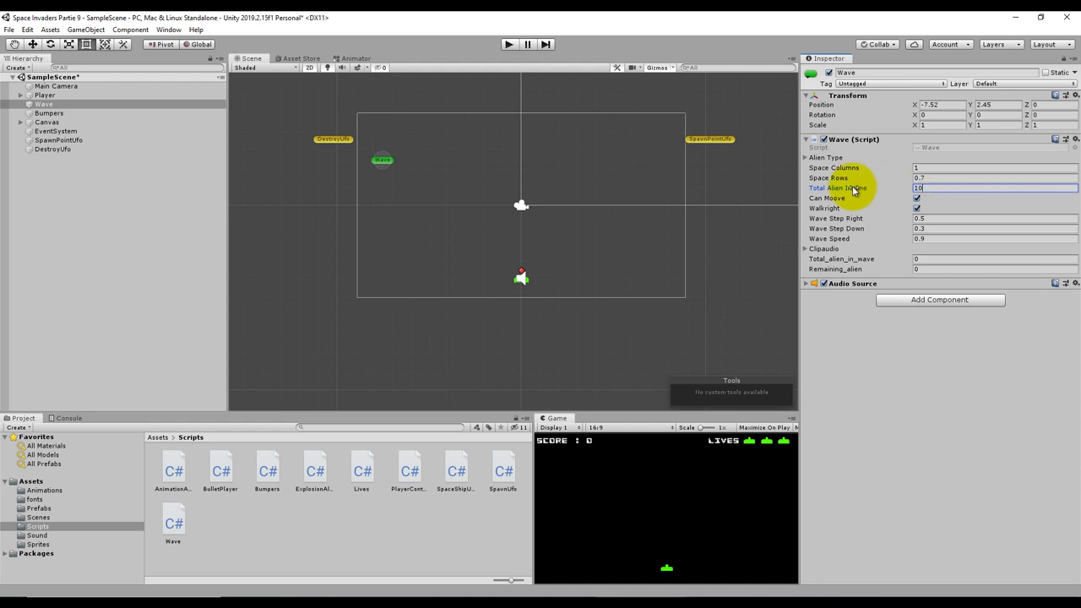
click(508, 44)
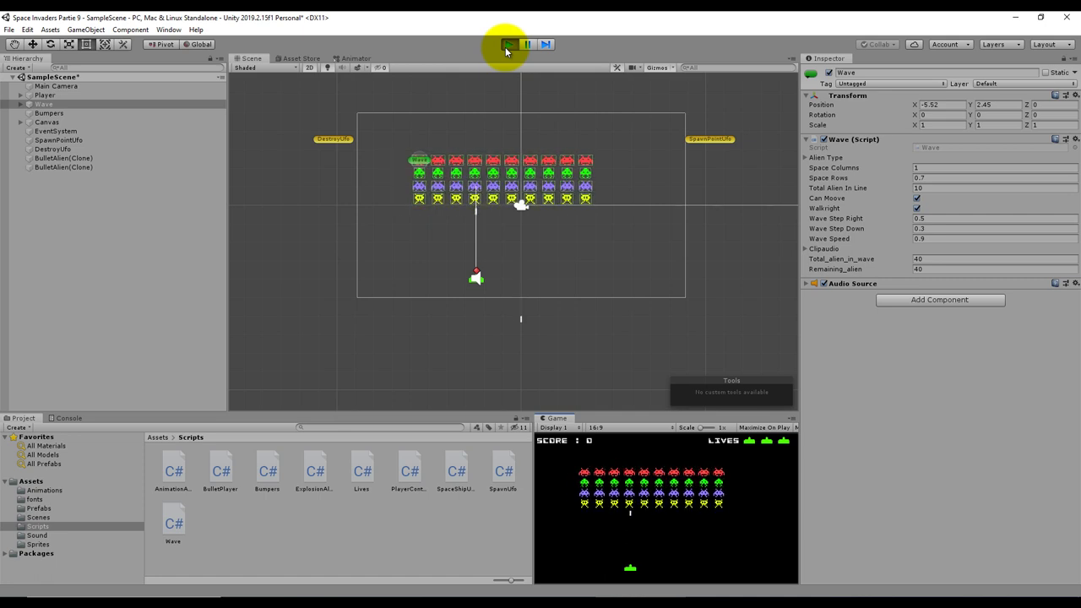
Step: Move and fire to shoot down the first aliens of the 40-alien wave
key(Right)
key(Right)
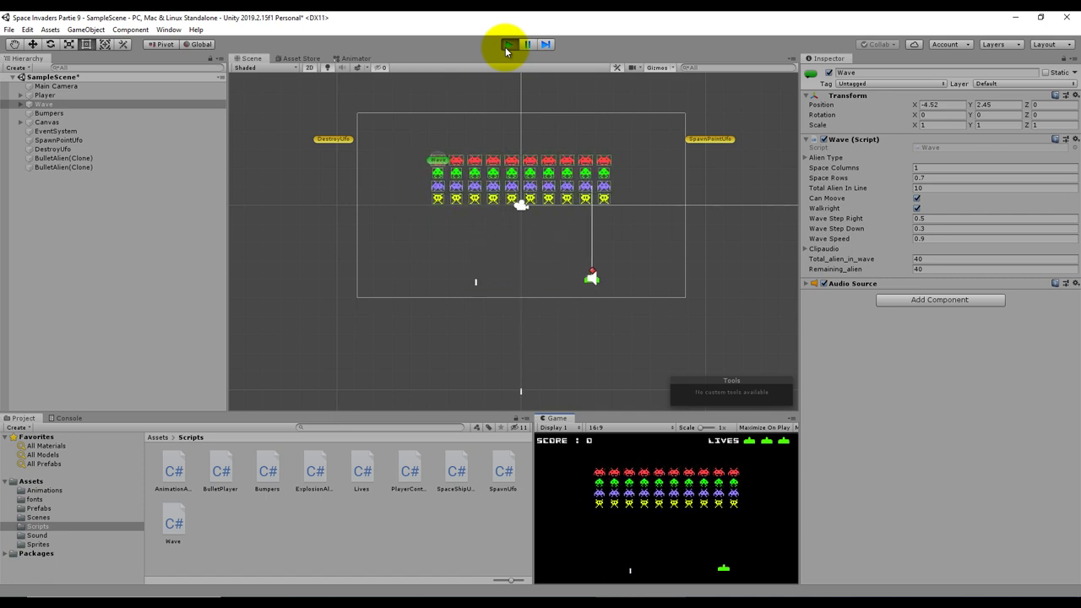
key(Right)
key(space)
key(Left)
key(space)
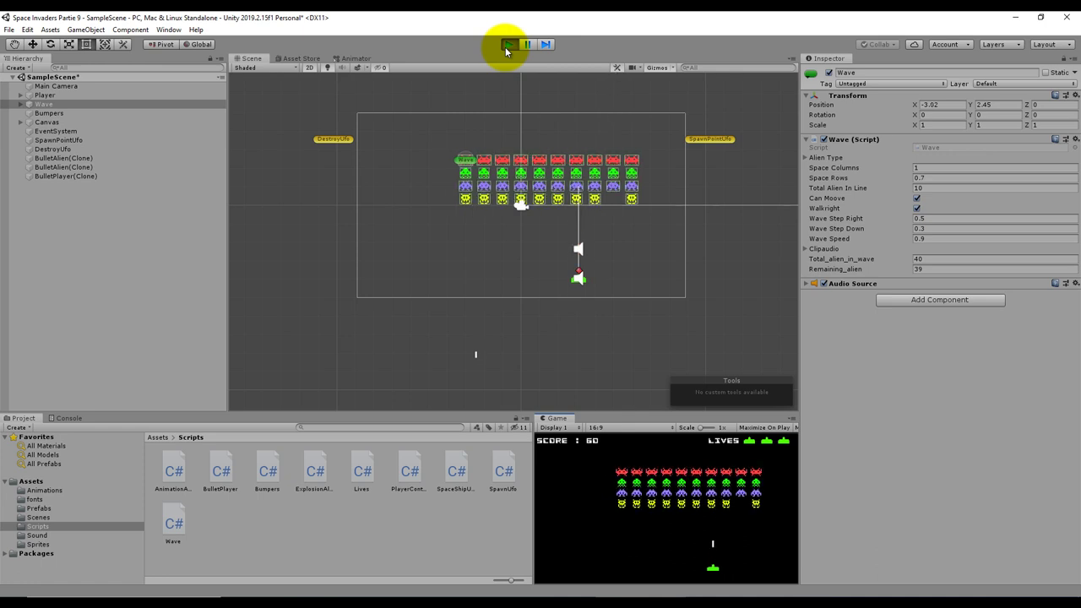
key(Left)
key(space)
key(Left)
key(space)
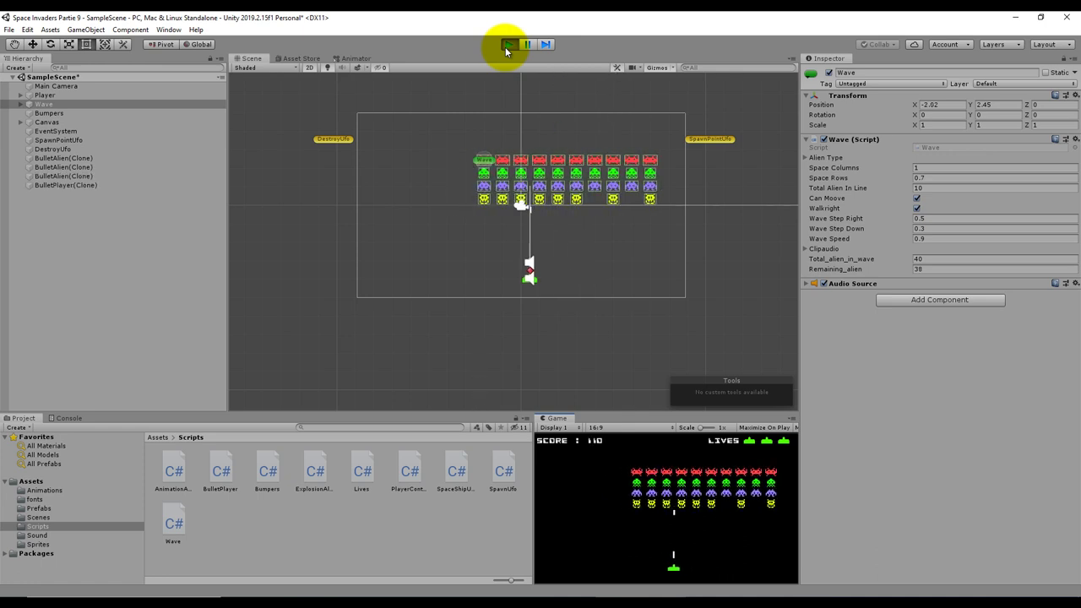
key(Left)
key(Right)
key(space)
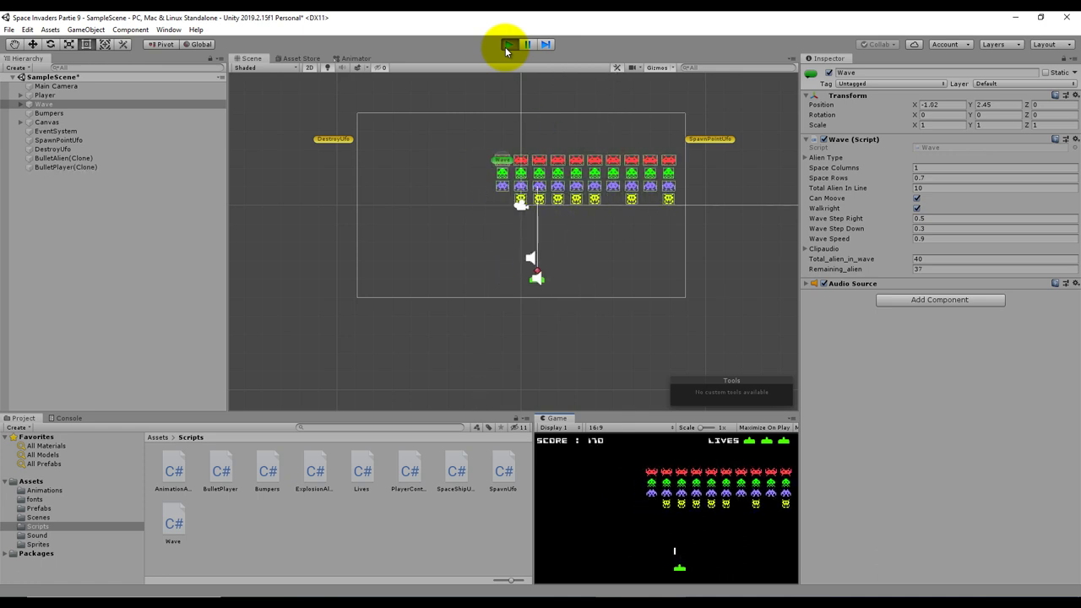
key(Right)
key(space)
key(Right)
key(Right)
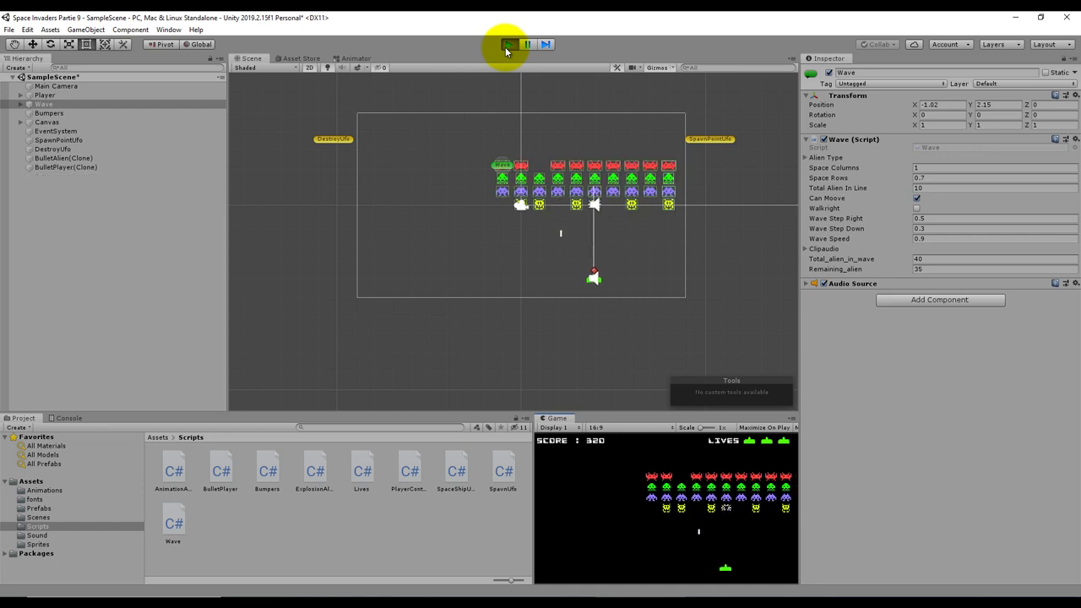
key(Right)
key(space)
key(space)
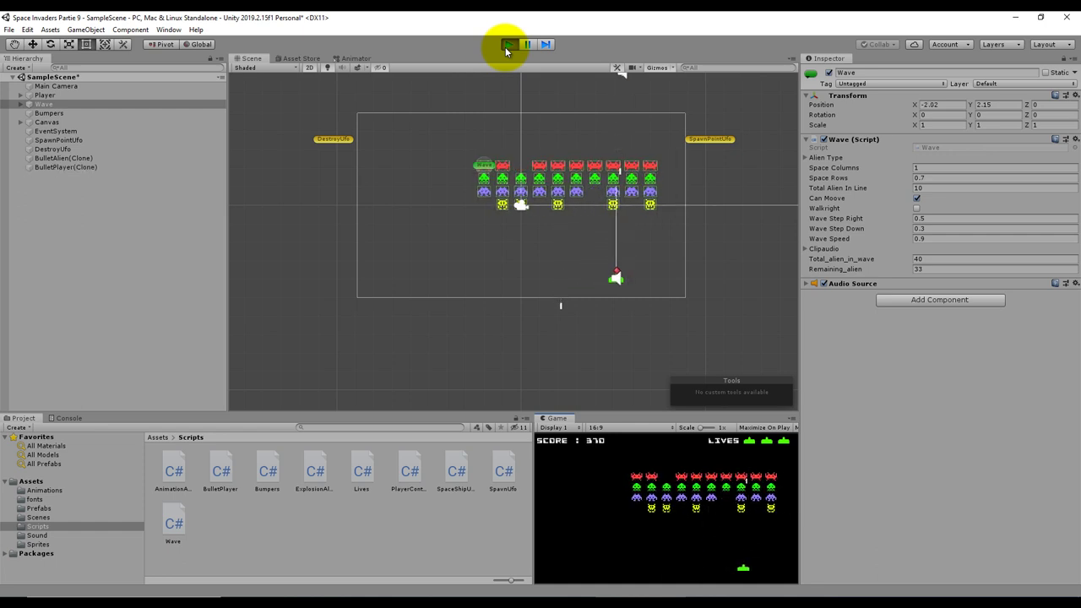
key(Left)
key(space)
key(Left)
key(Left)
key(Left)
key(space)
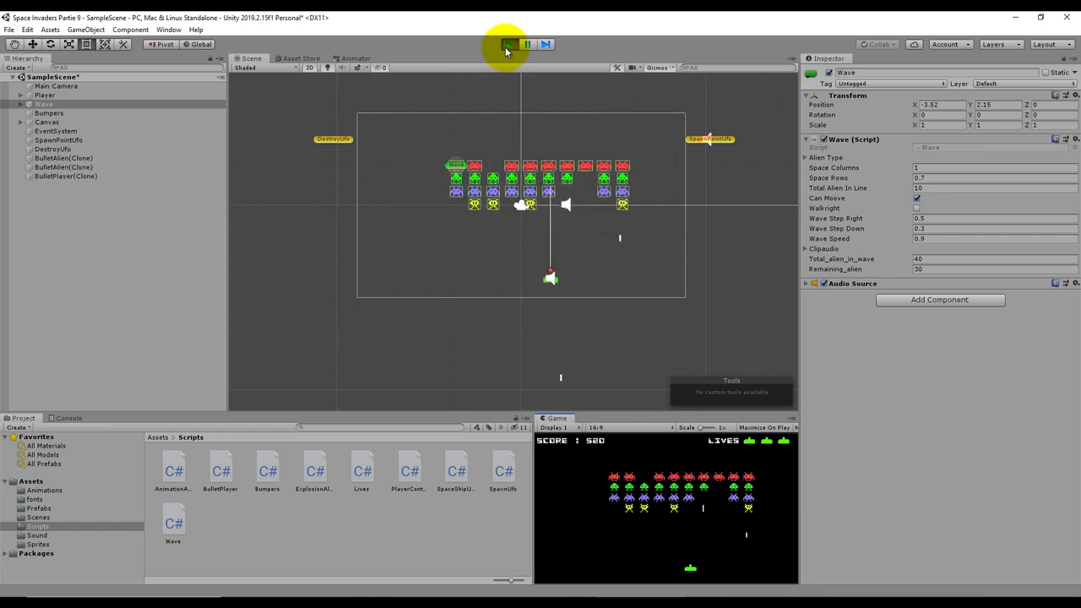
key(Left)
key(space)
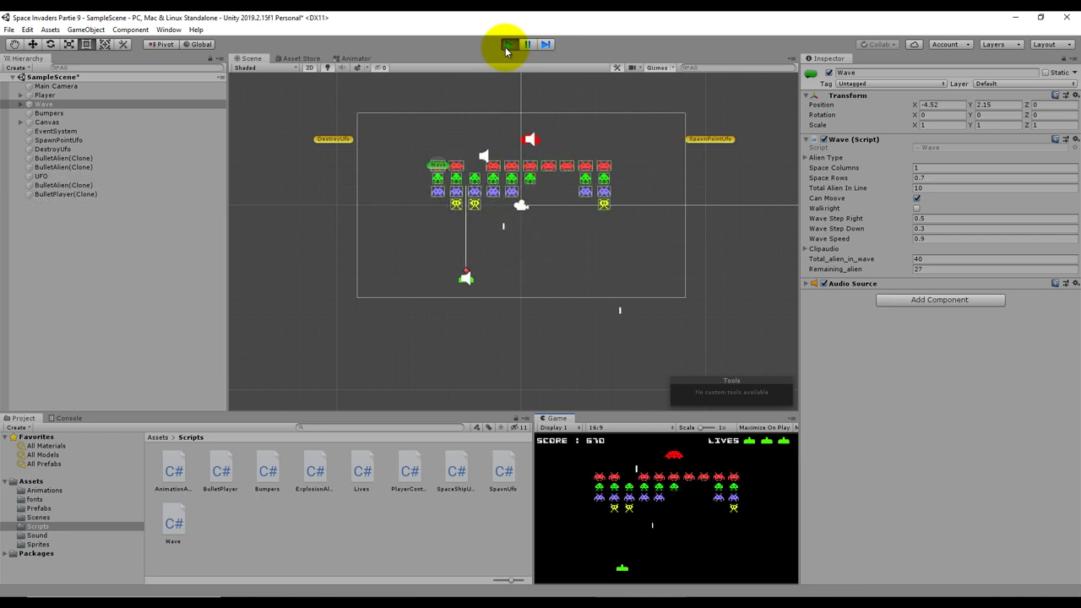
key(Left)
key(space)
key(Left)
Step: Keep shooting aliens until only 10 remain and the score reads 1530
key(space)
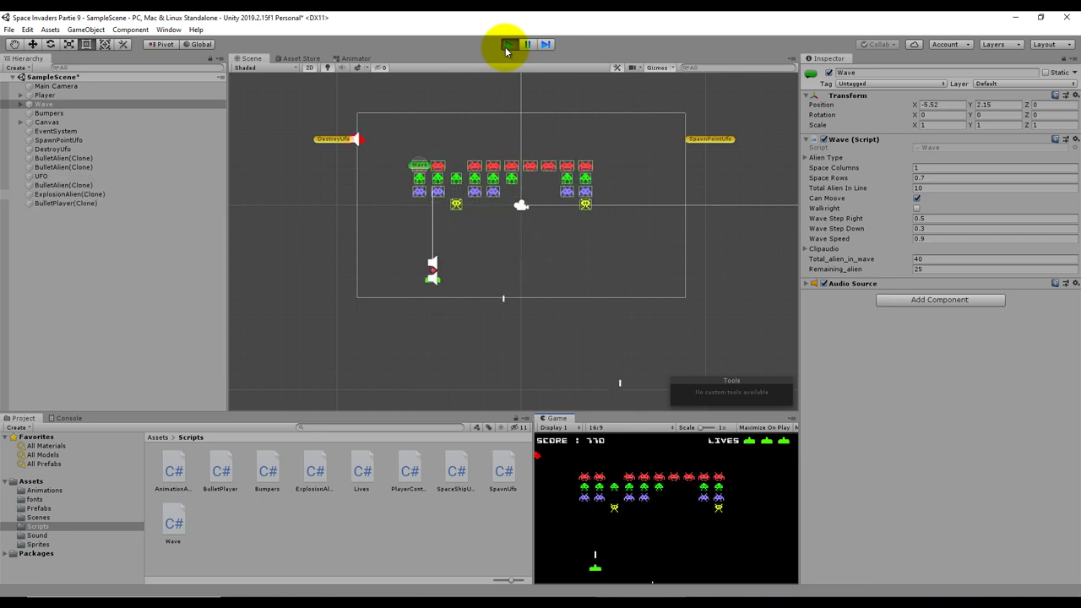
key(Right)
key(space)
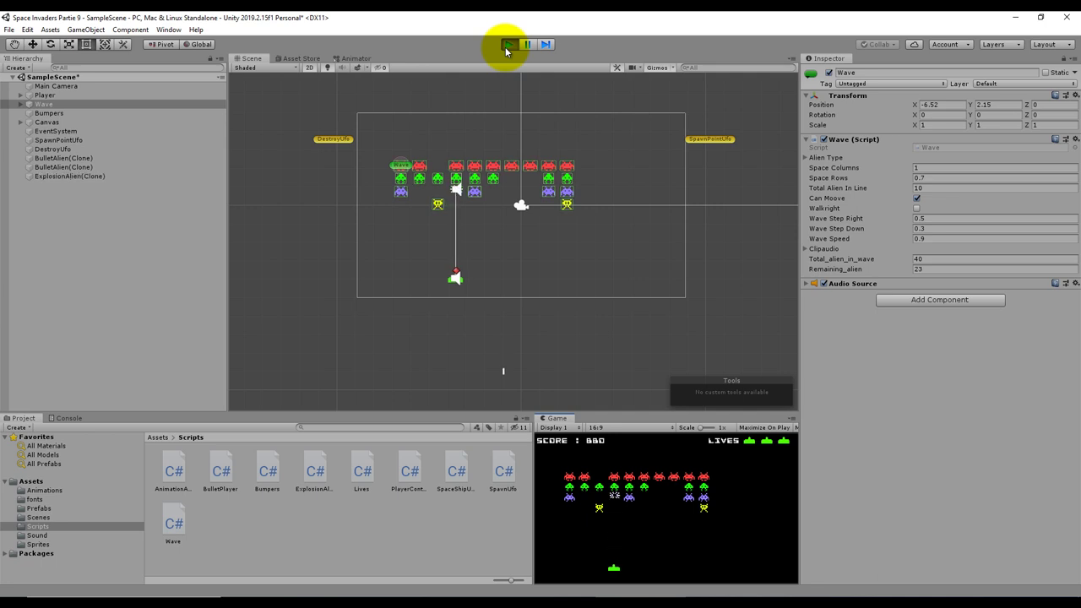
key(Right)
key(space)
key(Right)
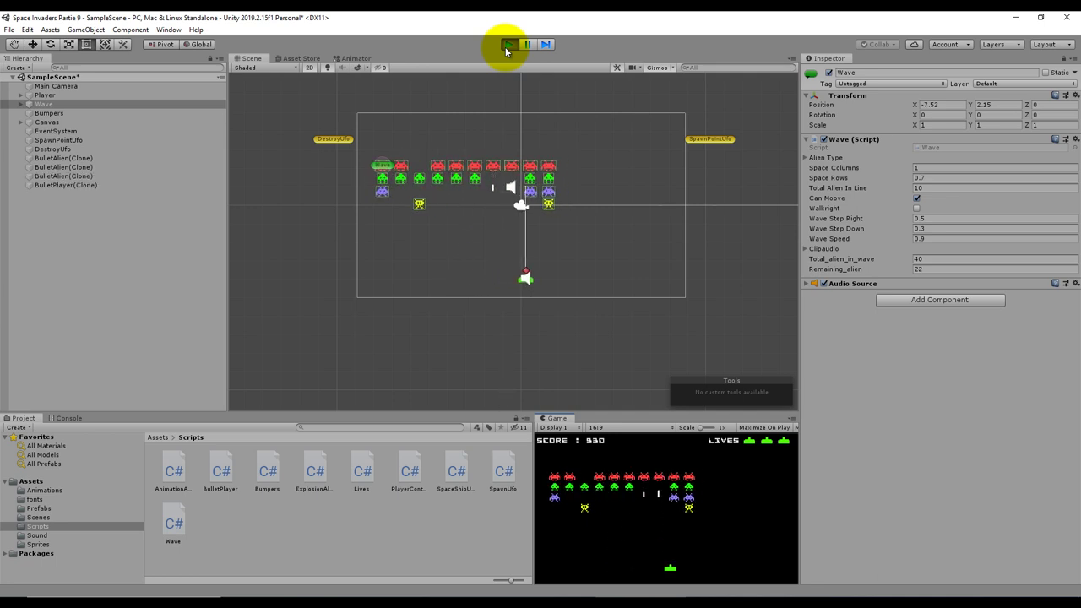
key(Right)
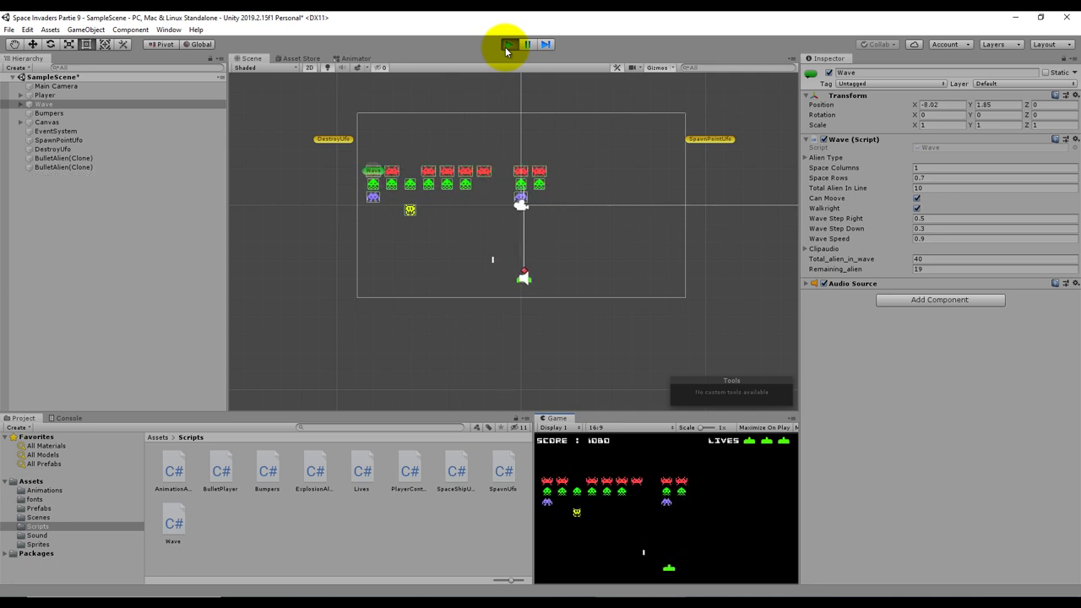
key(Right)
key(space)
key(Right)
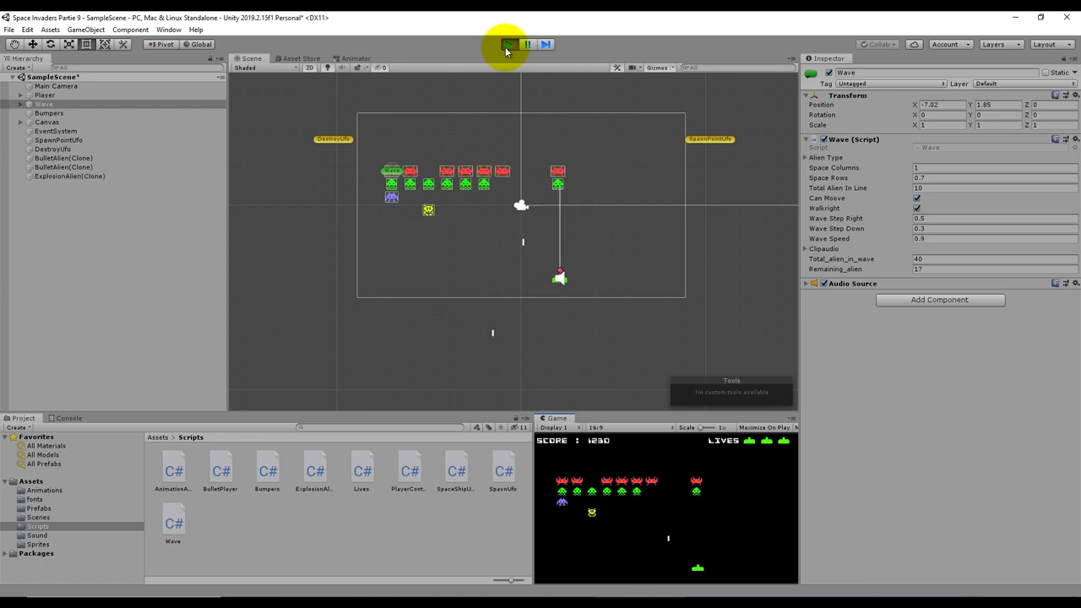
key(Right)
key(space)
key(Left)
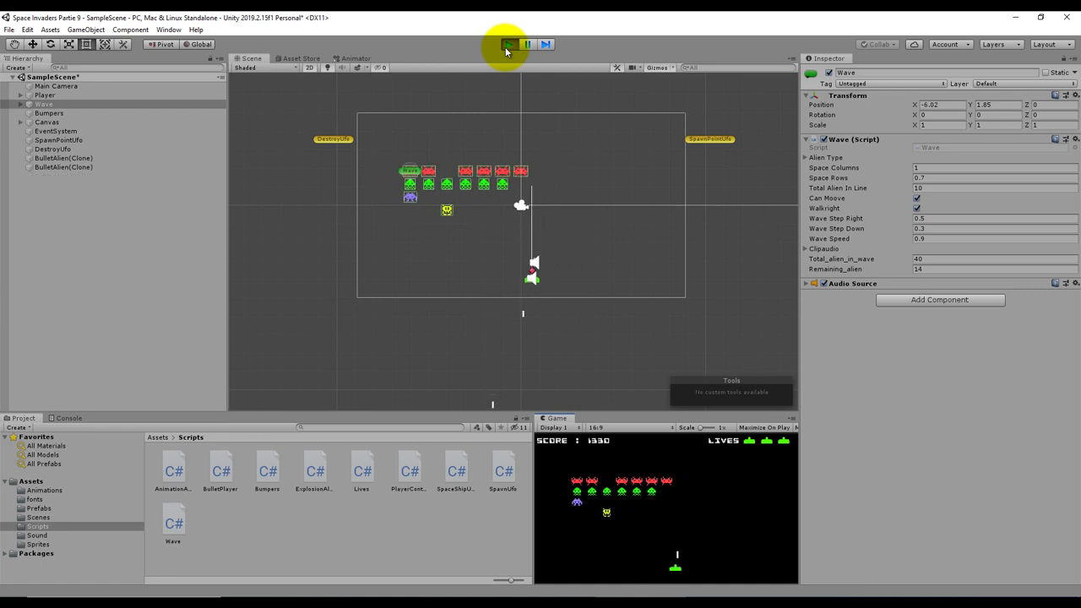
key(space)
key(Left)
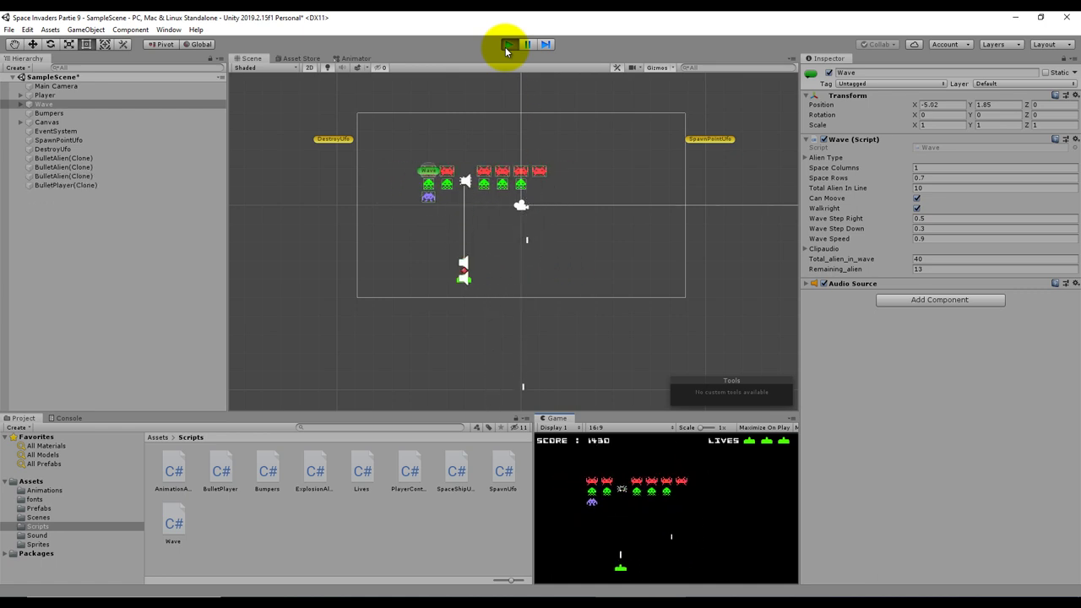
key(space)
key(Right)
key(space)
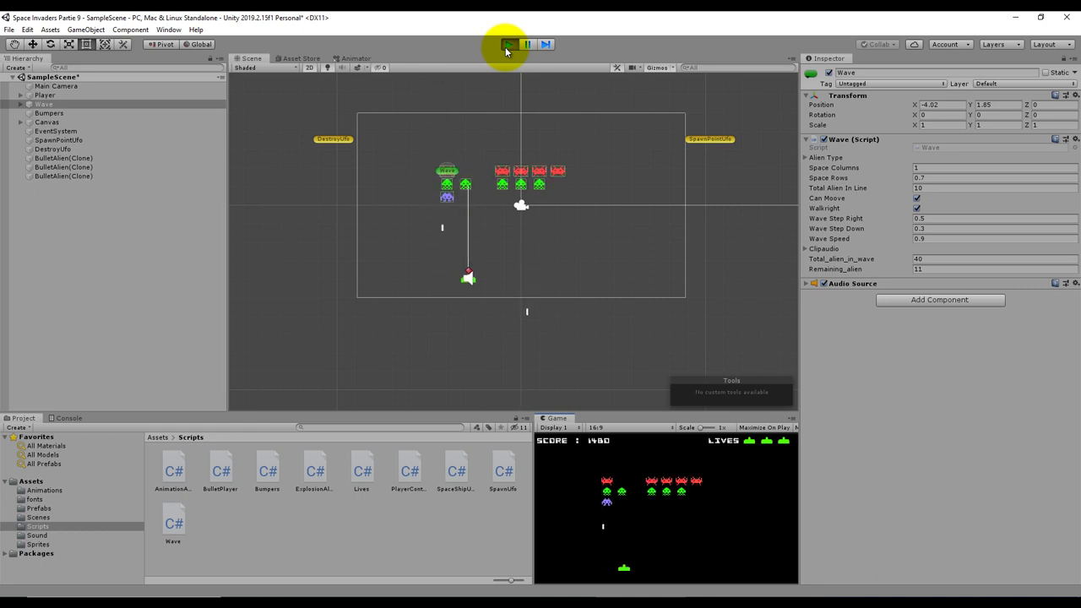
key(Right)
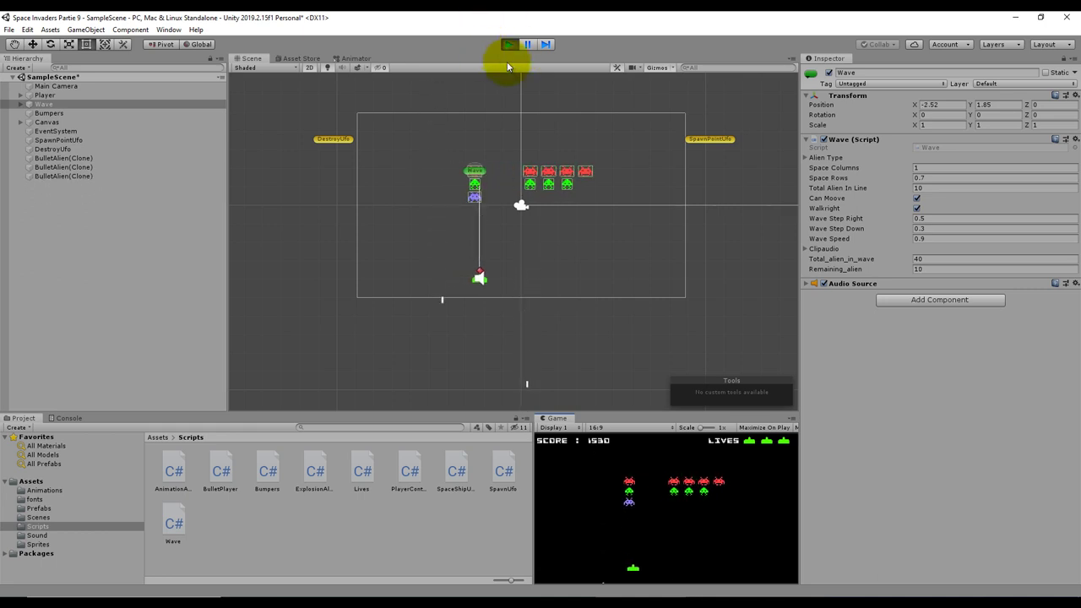
Step: Enlarge the game view to fill the editor, then shoot the last invaders so a fresh wave spawns
click(527, 44)
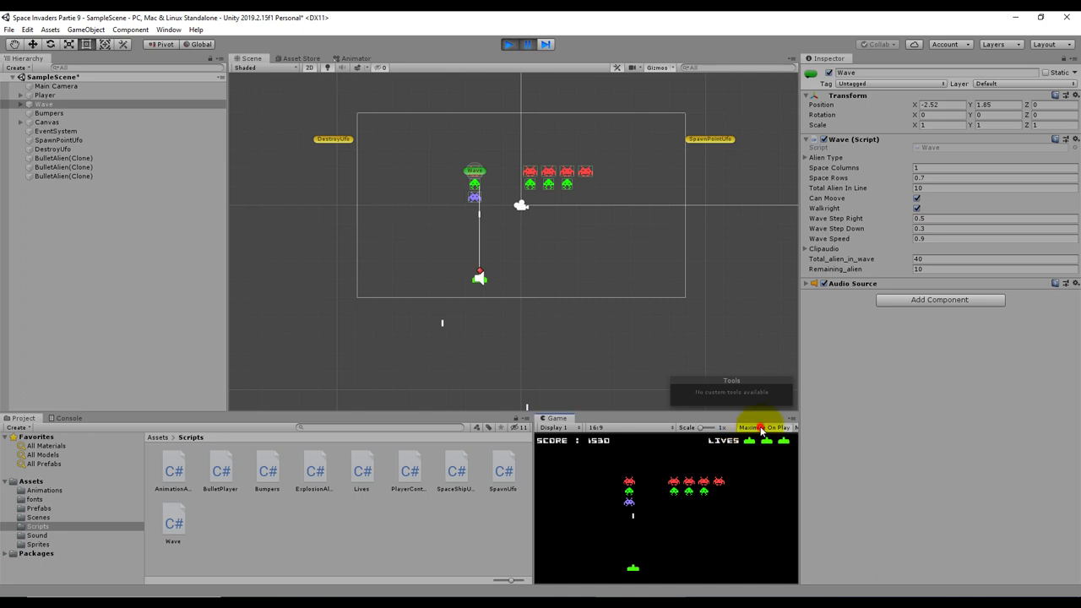
click(527, 46)
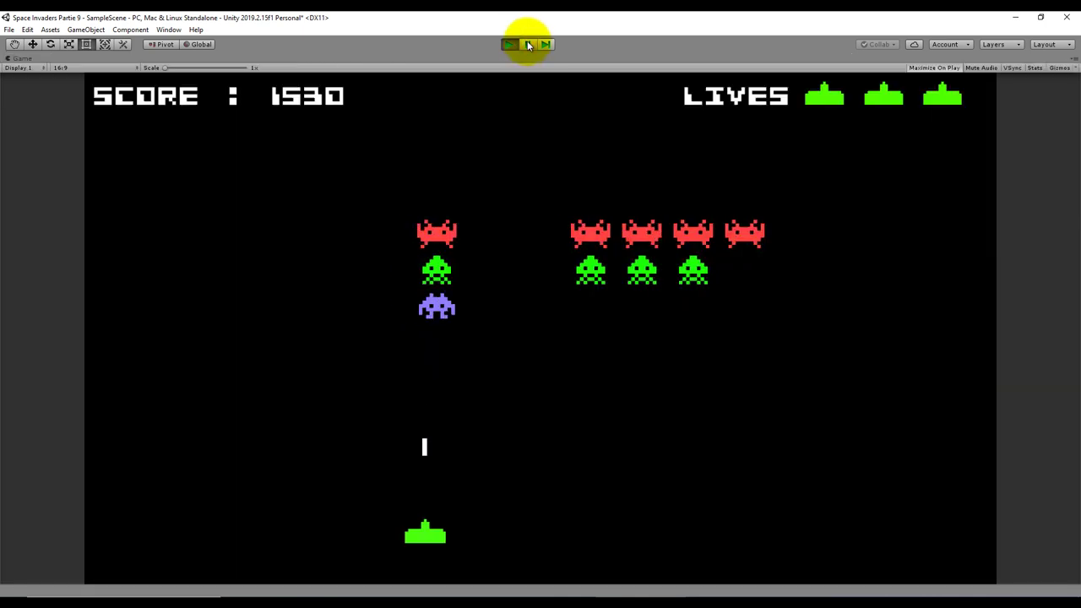
key(Right)
key(space)
key(Left)
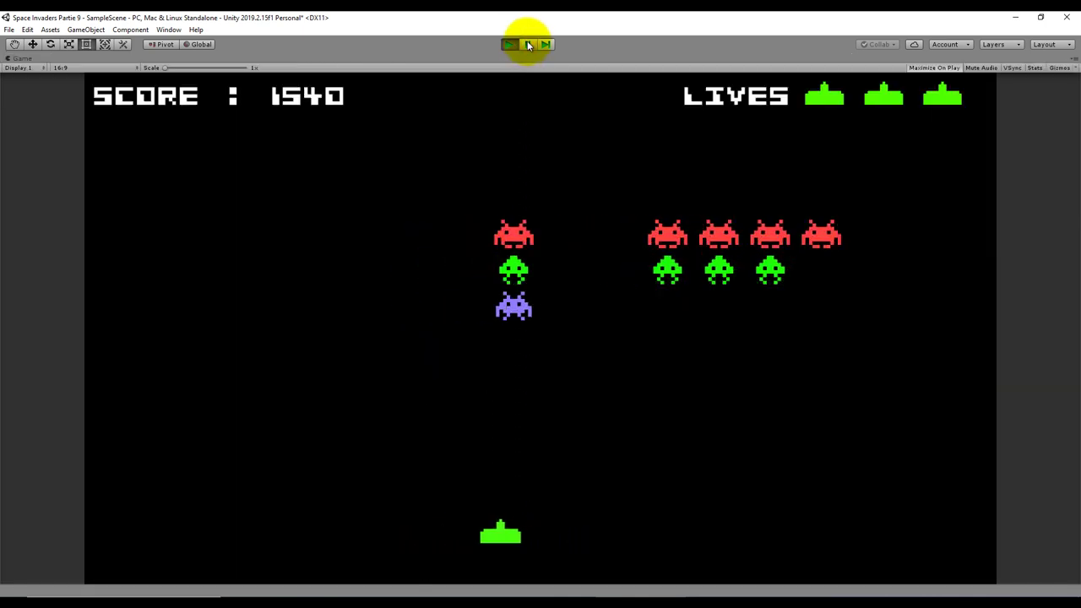
key(Left)
key(space)
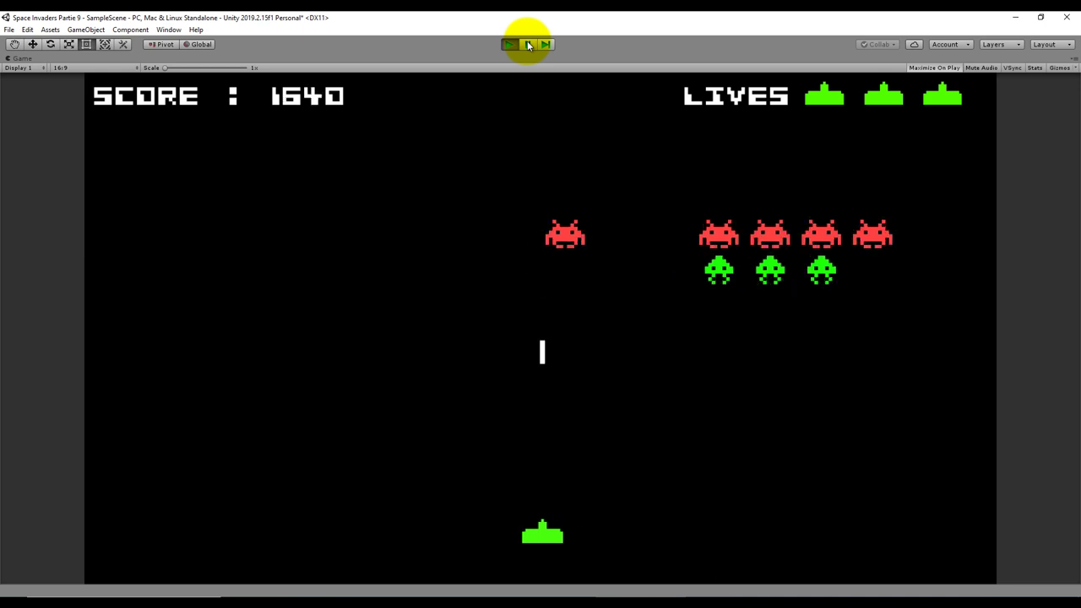
key(Right)
key(space)
key(Right)
key(space)
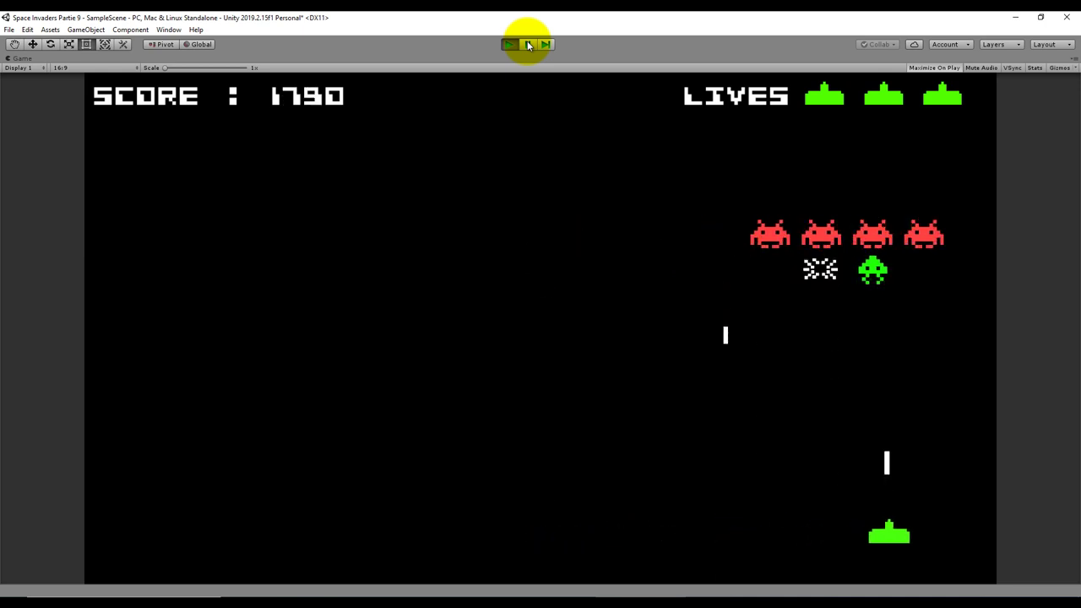
key(space)
key(space)
key(Left)
key(Right)
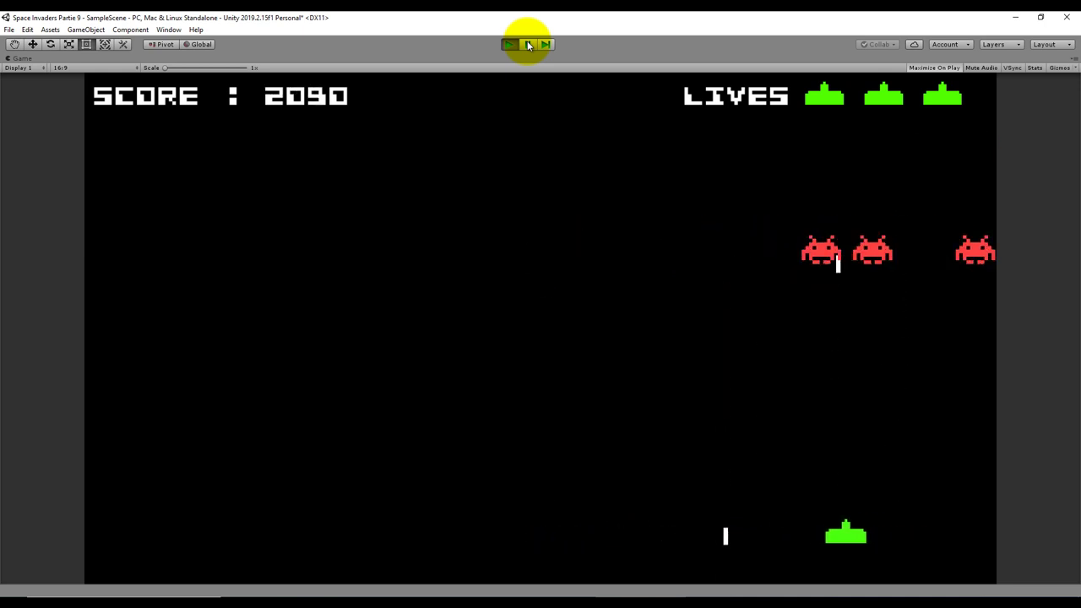
key(space)
key(Left)
key(space)
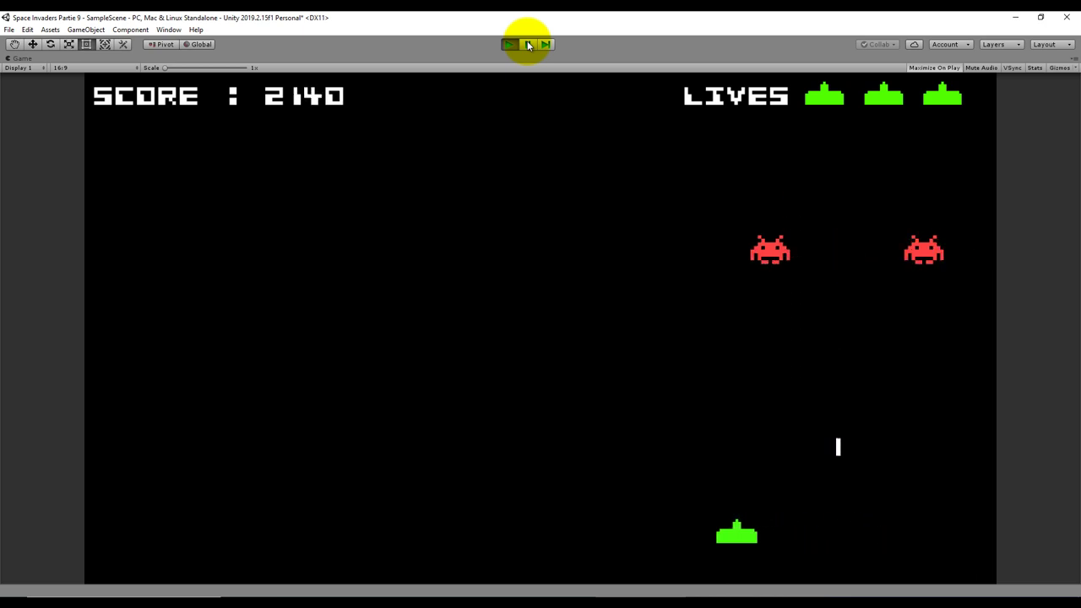
key(space)
key(Right)
key(Right)
key(space)
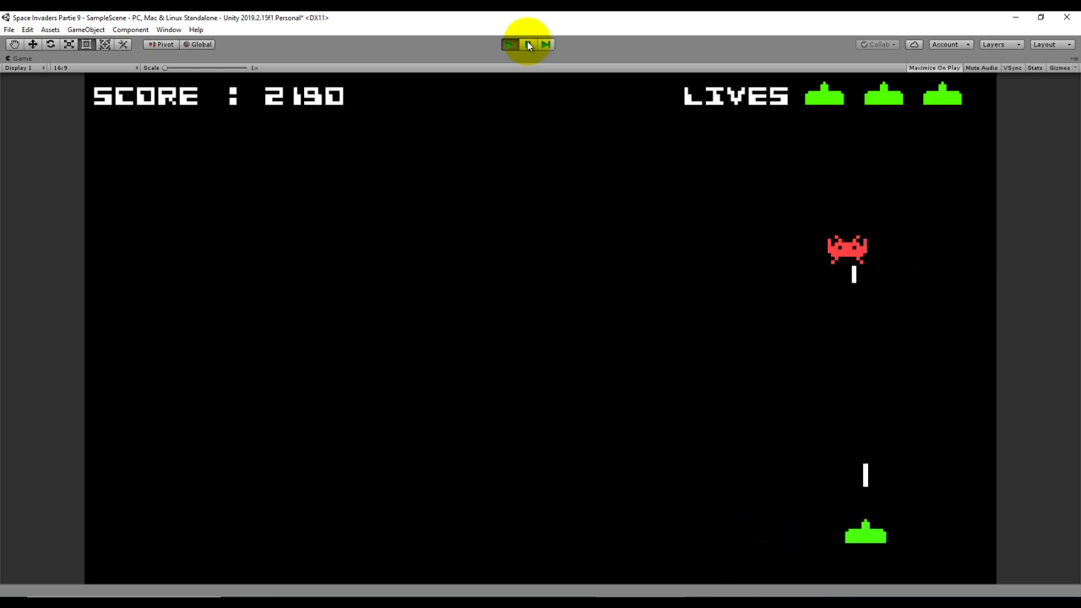
key(Left)
Step: Sweep left and right firing into the new wave, destroying several invaders including a red one
key(Left)
key(space)
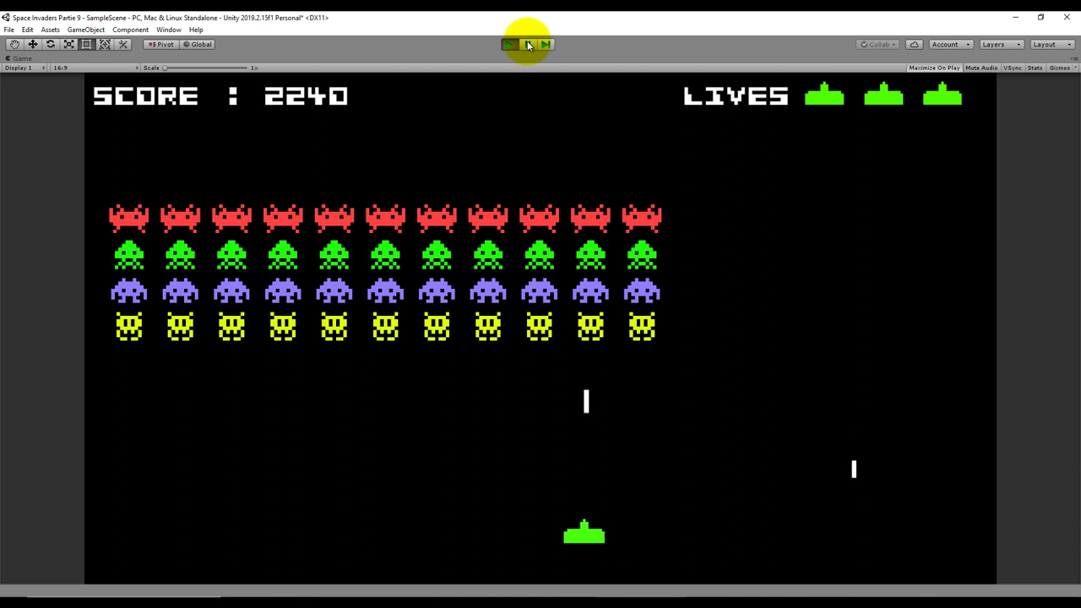
key(space)
key(space)
key(Left)
key(space)
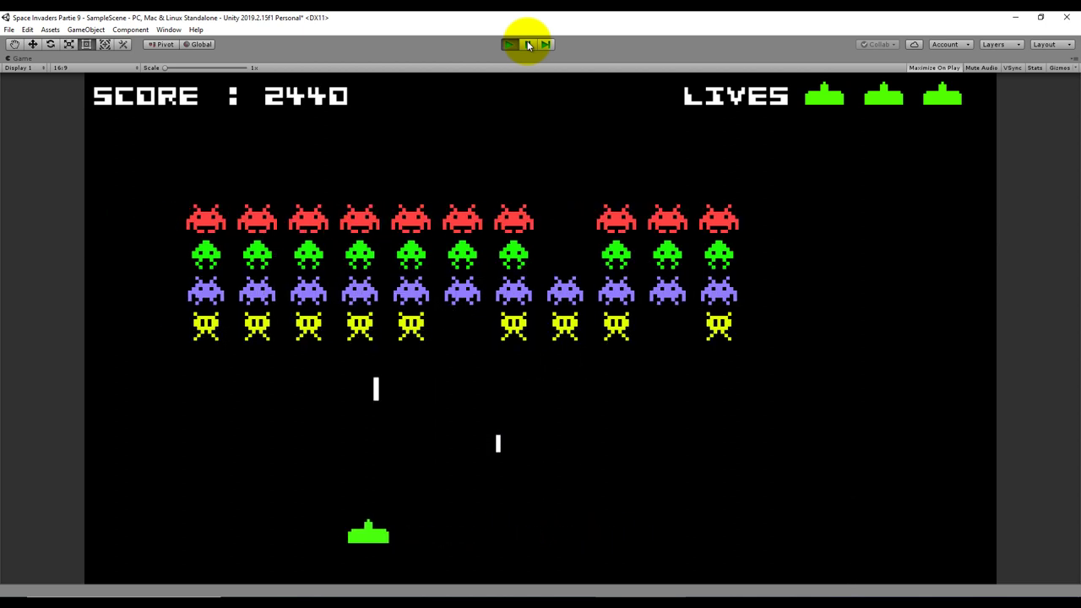
key(Left)
key(space)
key(Left)
key(space)
key(Right)
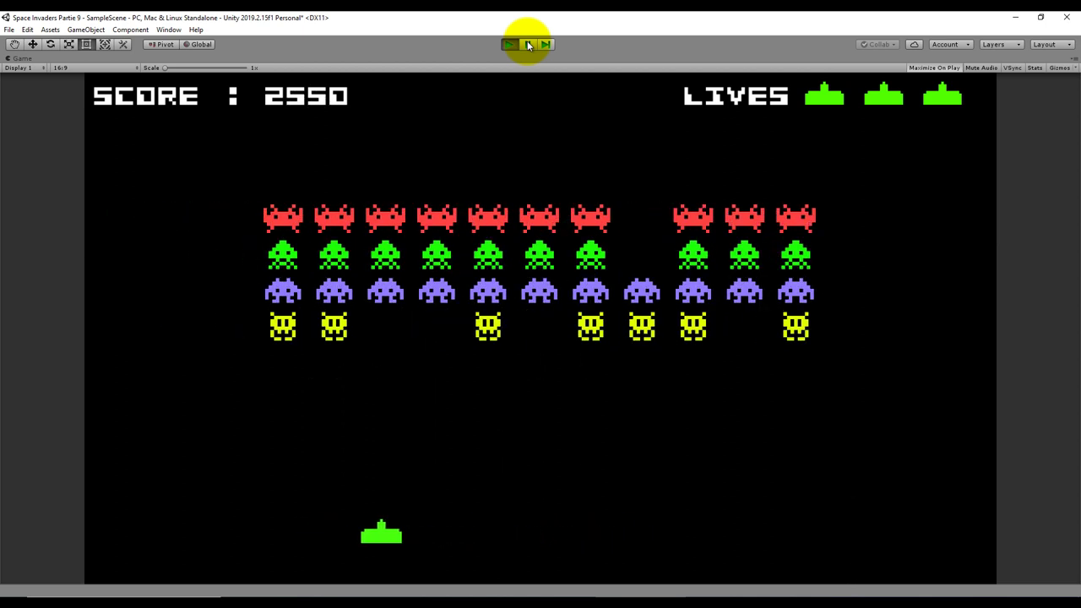
key(space)
key(space)
key(Right)
key(space)
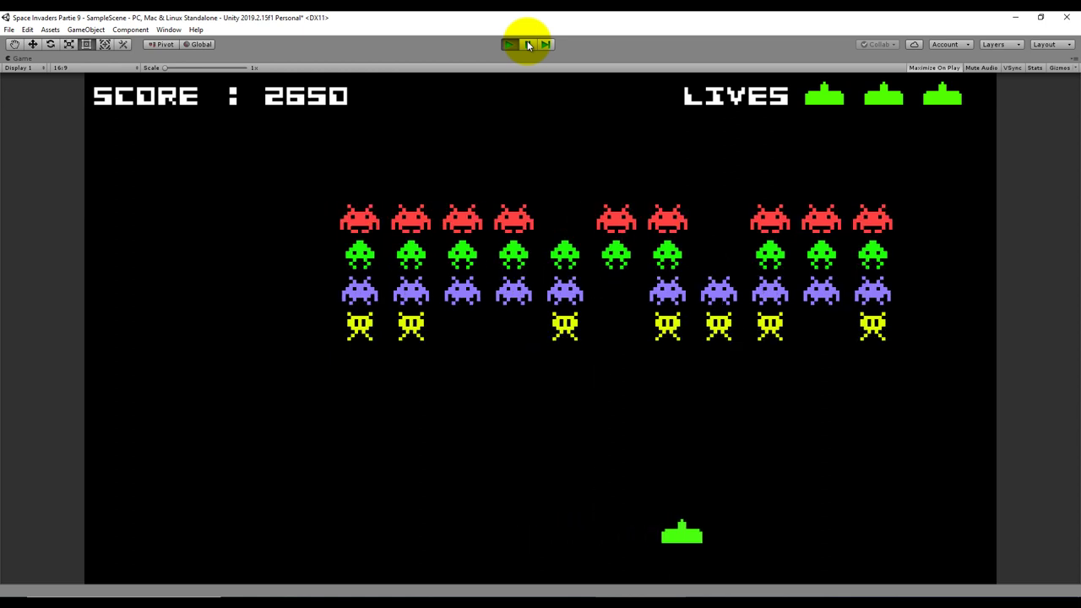
key(space)
key(Right)
key(Right)
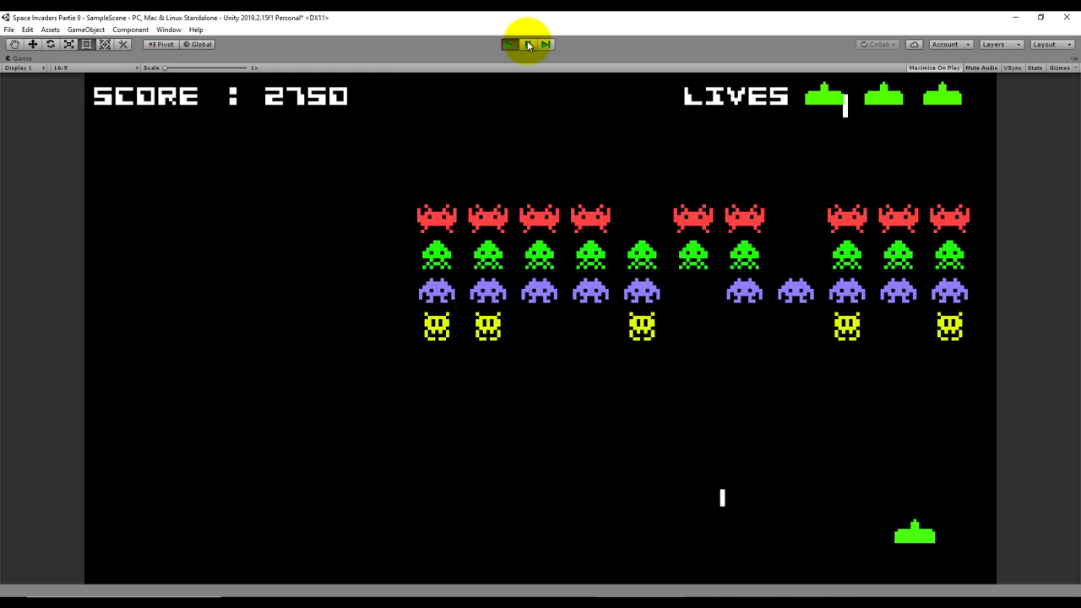
key(Left)
key(space)
key(space)
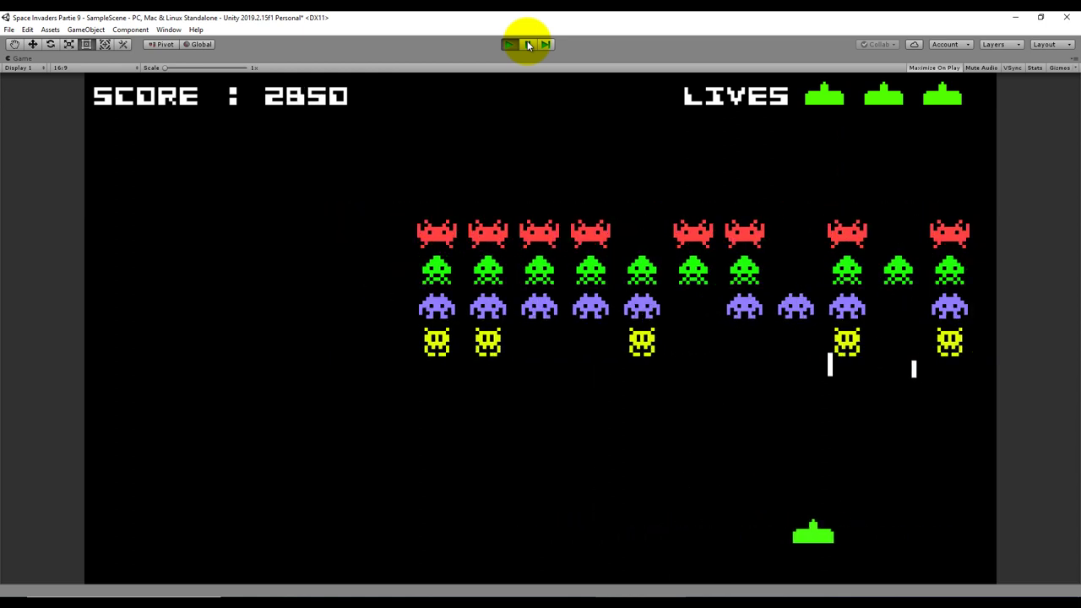
key(Left)
key(space)
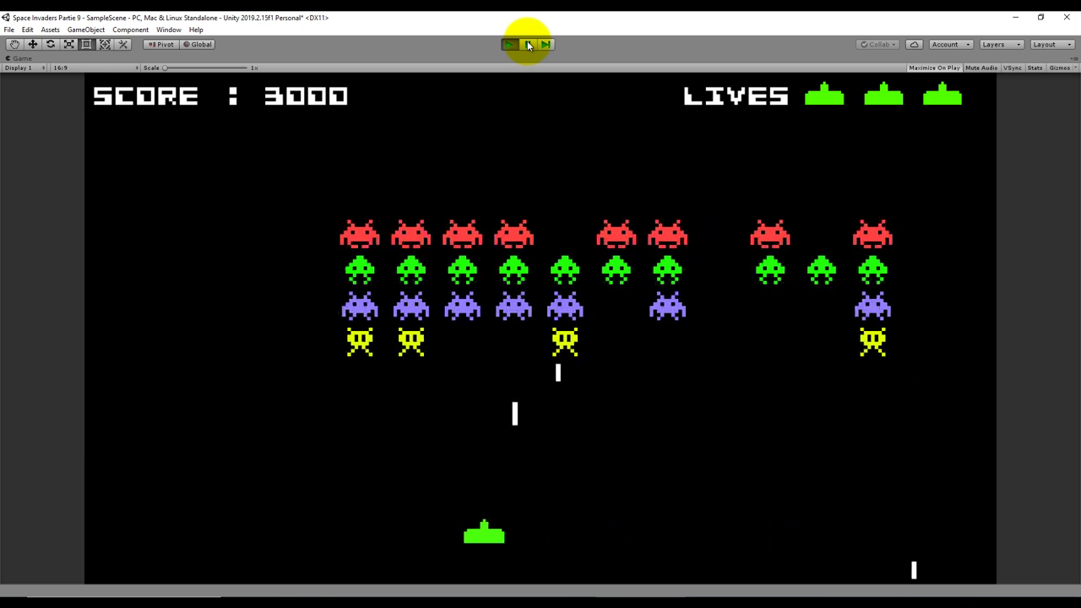
key(space)
key(Left)
key(space)
key(space)
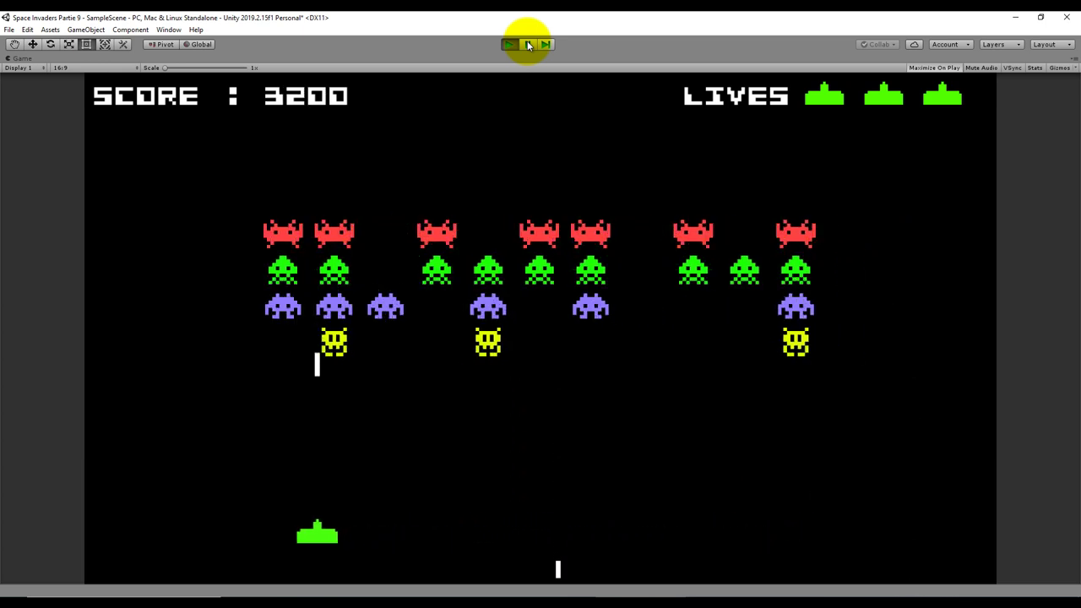
key(space)
key(Left)
Step: Shoot the purple invader and fire toward the UFO while dodging enemy shots
key(space)
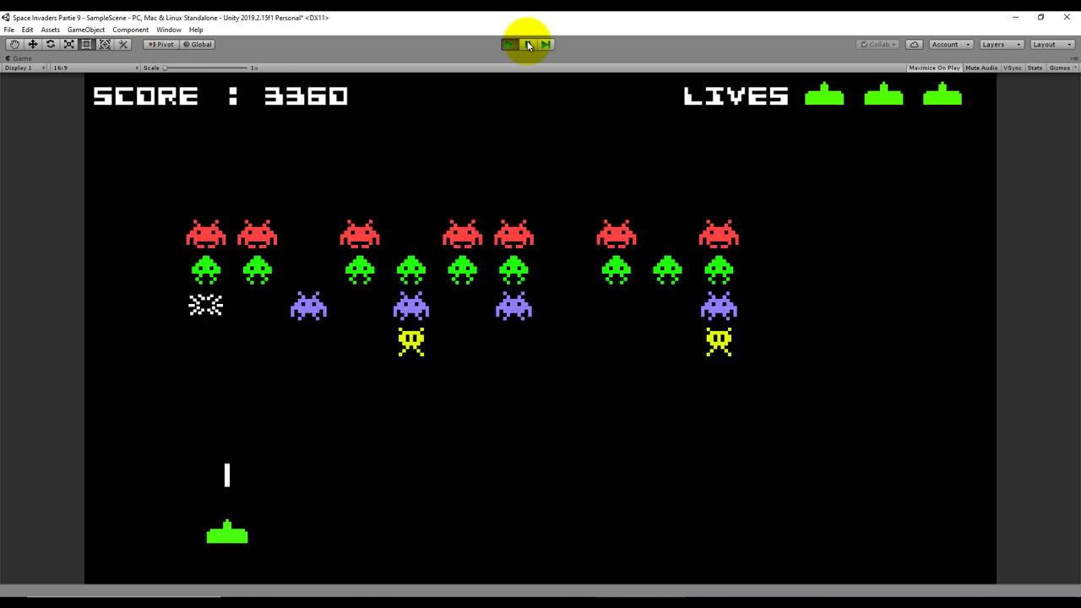
key(space)
key(Right)
key(space)
key(space)
key(Right)
key(space)
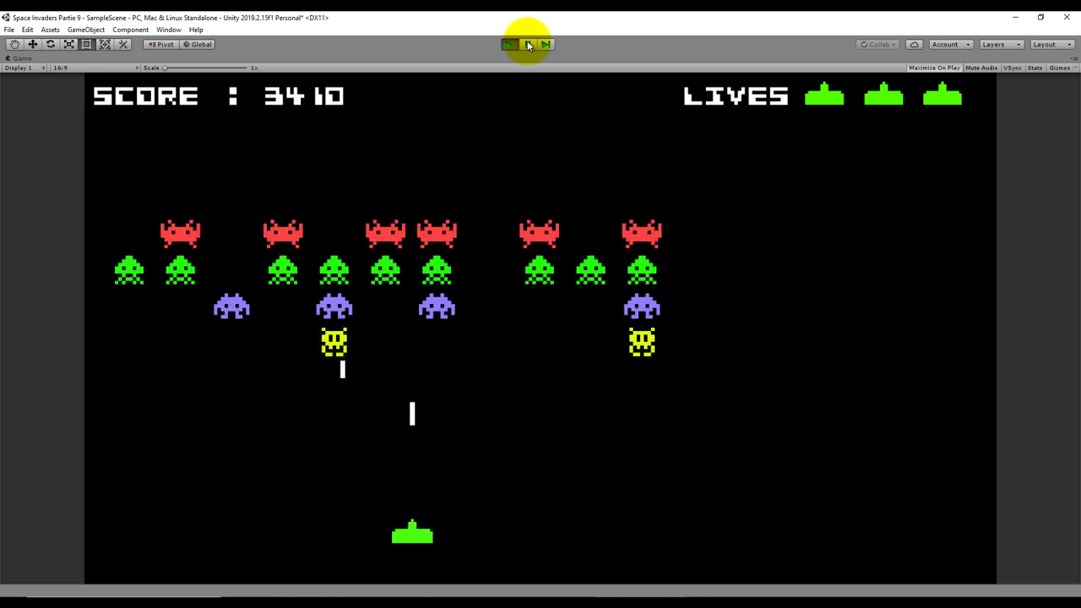
key(Right)
key(space)
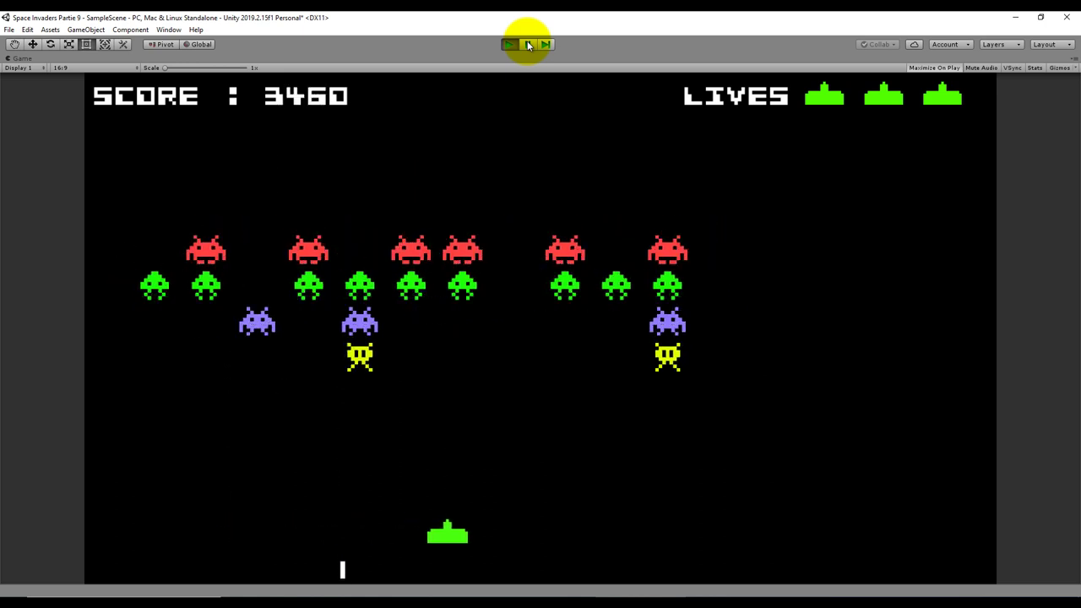
key(Left)
key(Left)
key(space)
key(space)
key(Left)
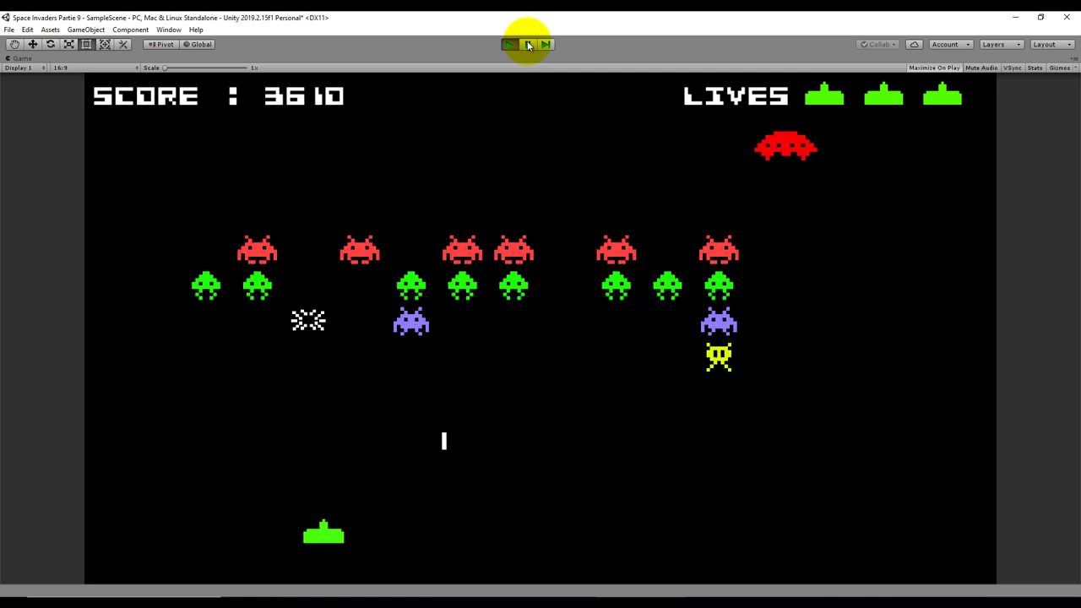
key(Right)
key(Right)
key(space)
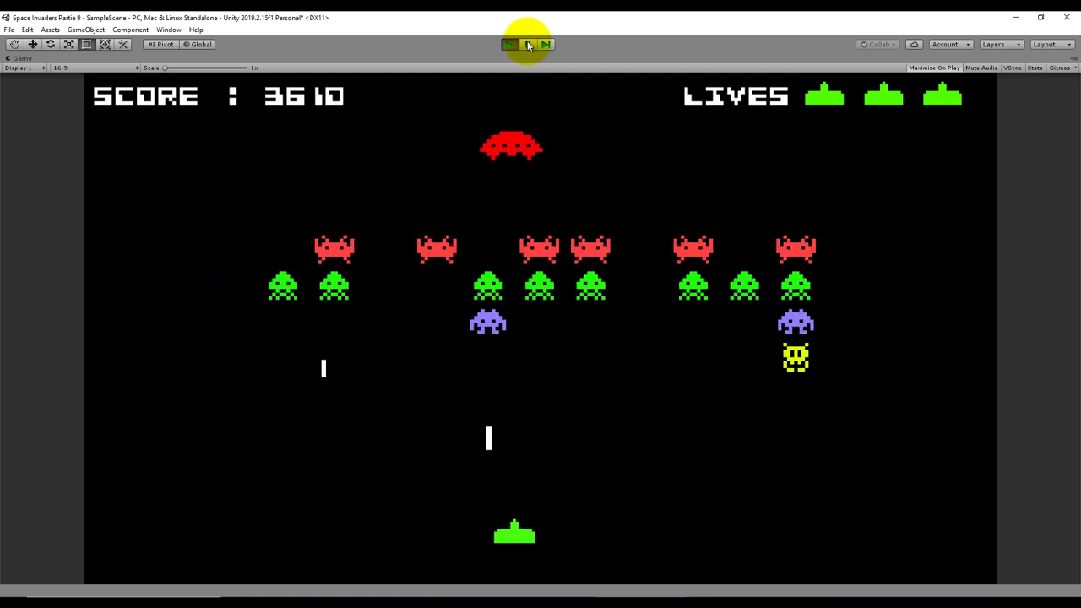
key(Left)
key(space)
key(space)
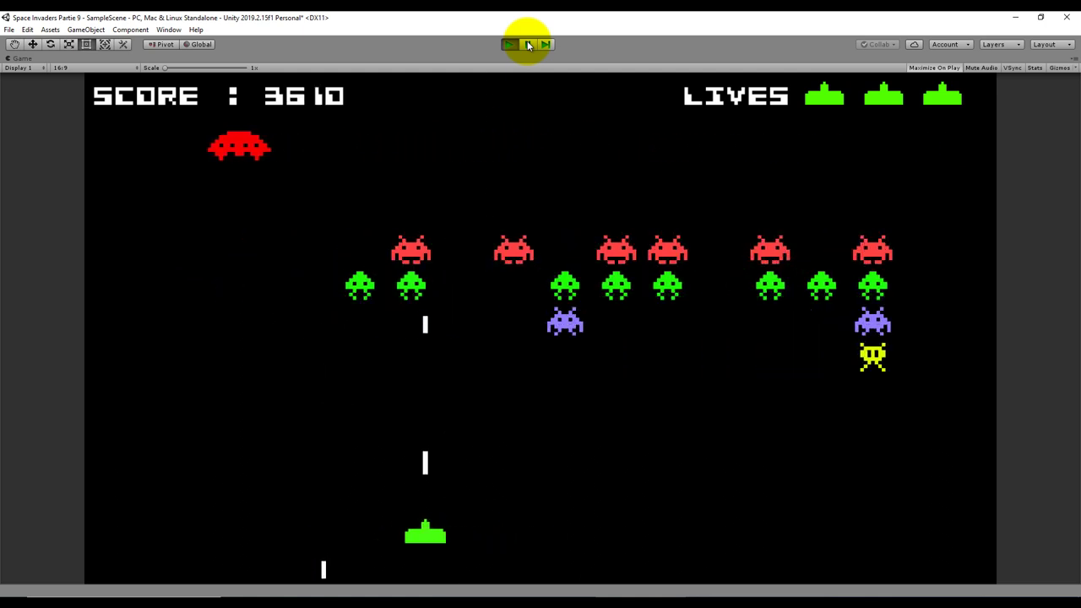
key(Right)
key(Right)
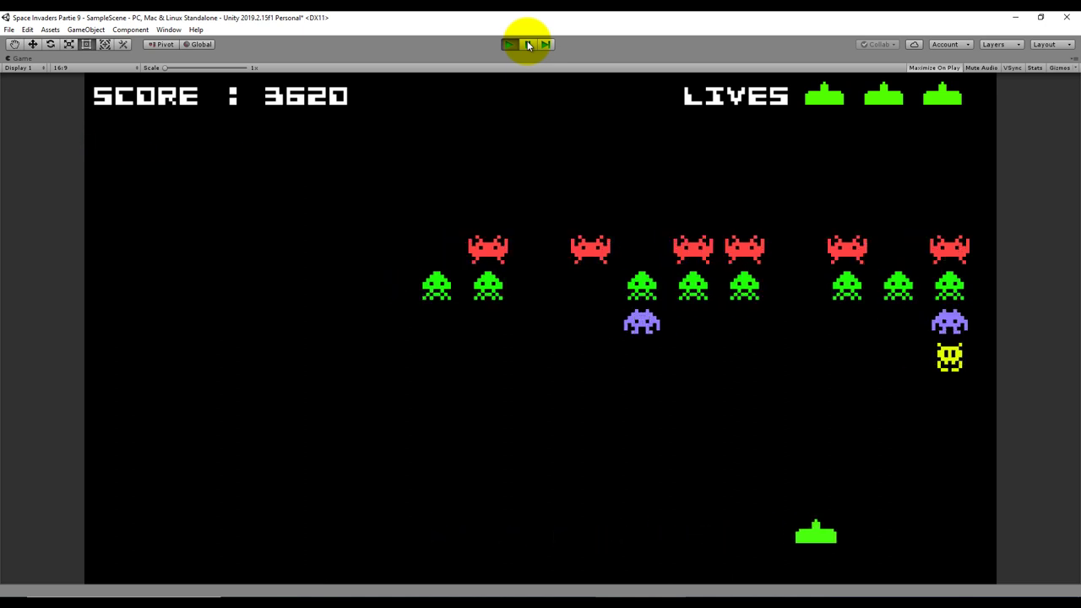
key(space)
key(Left)
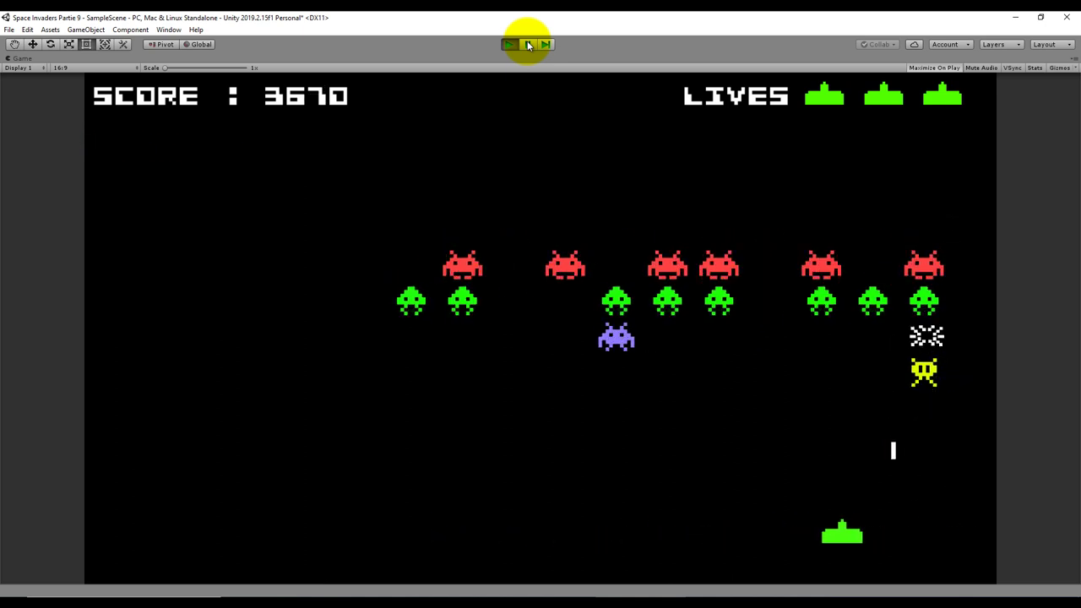
key(Right)
key(space)
key(Left)
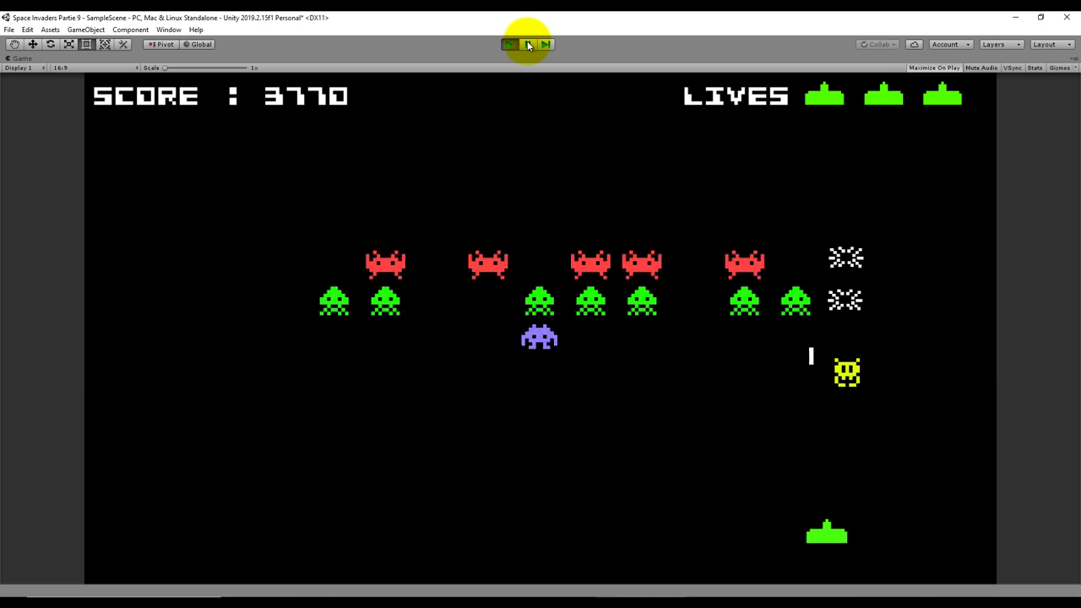
key(space)
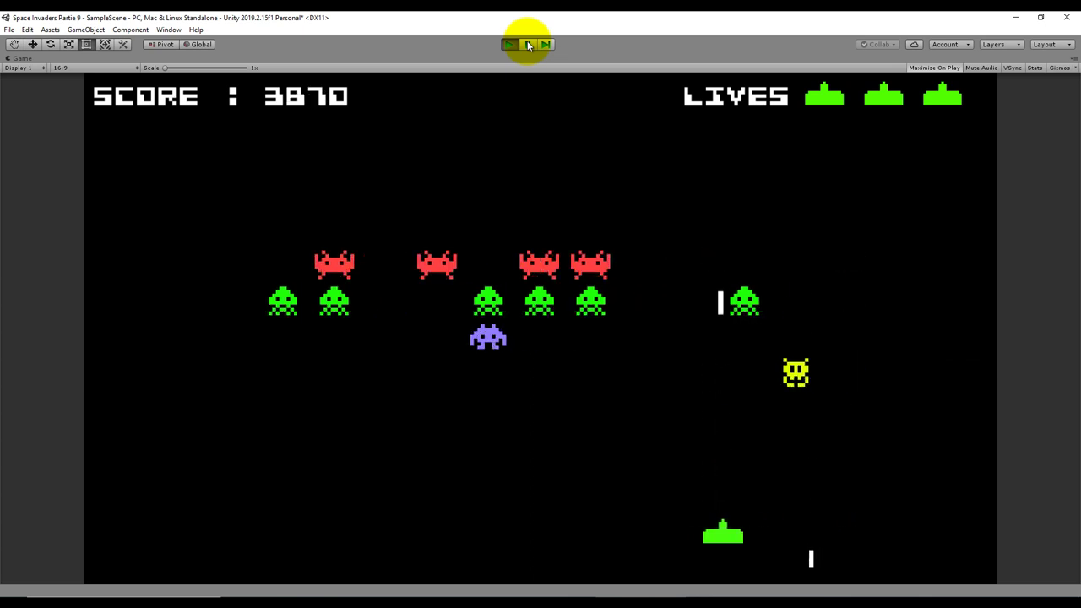
Step: Shoot the green and yellow invaders, raising the score to 4430 with three lives
key(space)
key(Left)
key(space)
key(space)
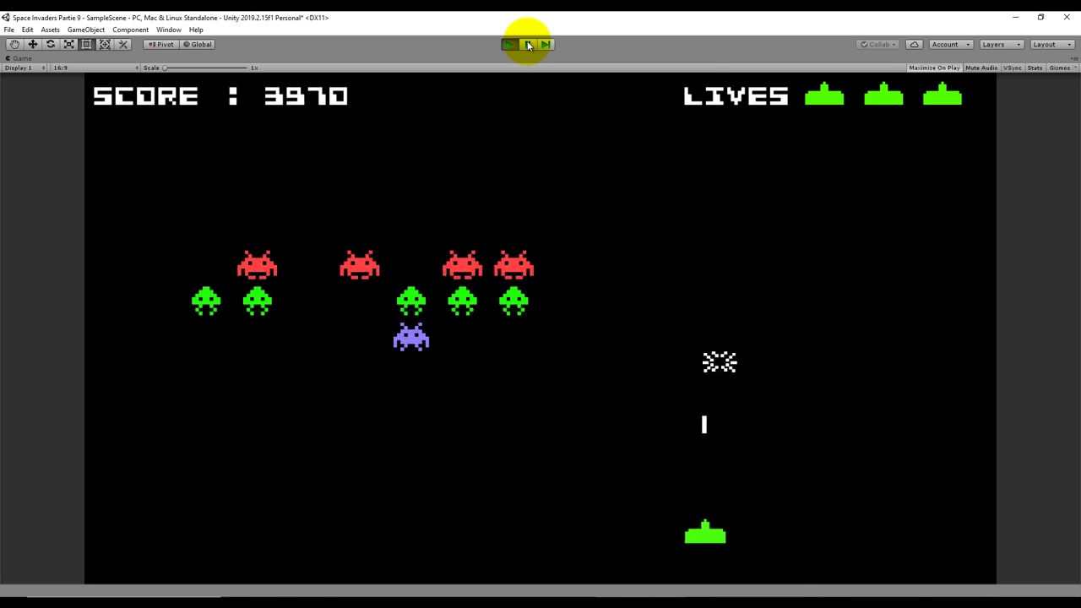
key(Left)
key(space)
key(space)
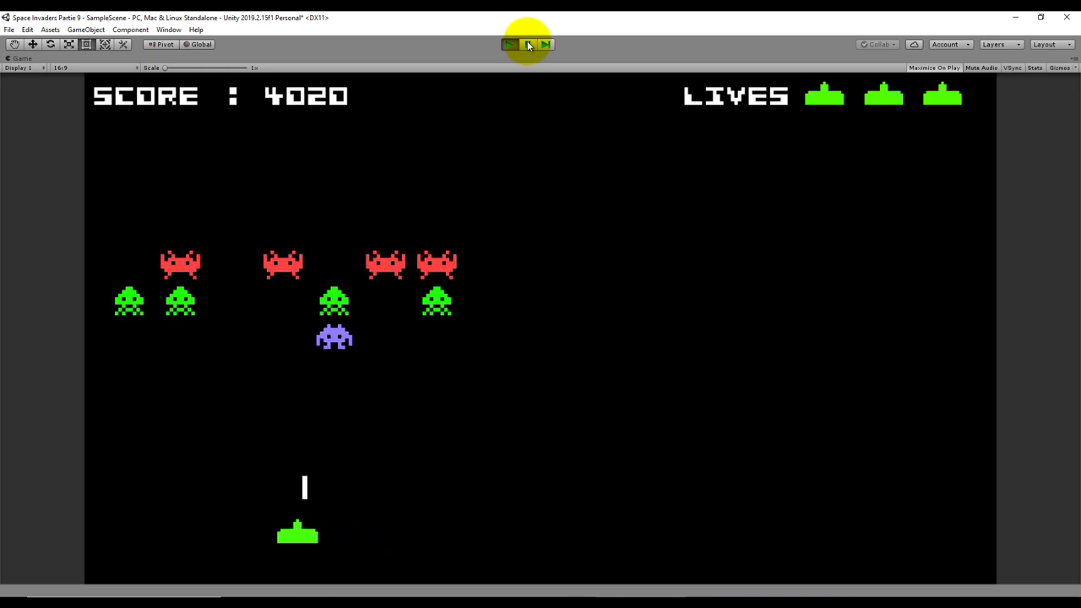
key(Right)
key(space)
key(space)
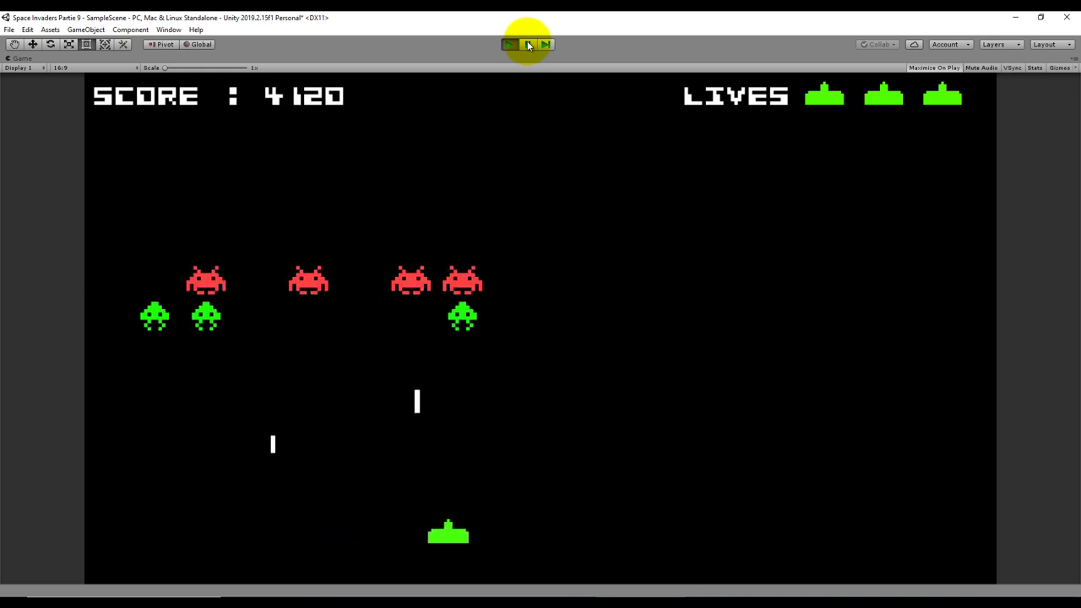
key(Right)
key(space)
key(space)
key(Left)
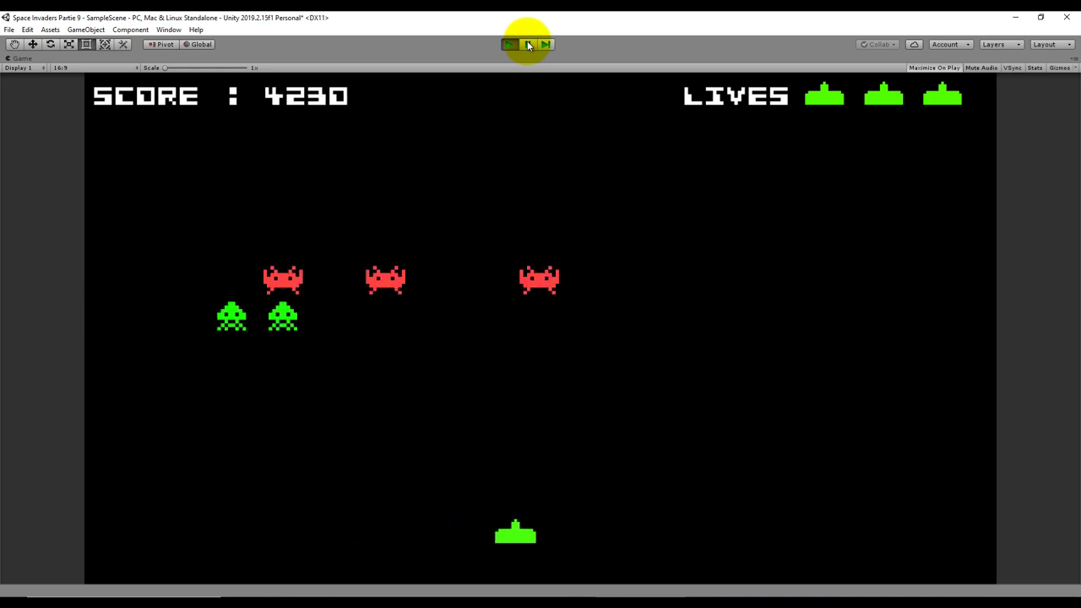
key(Left)
key(space)
key(space)
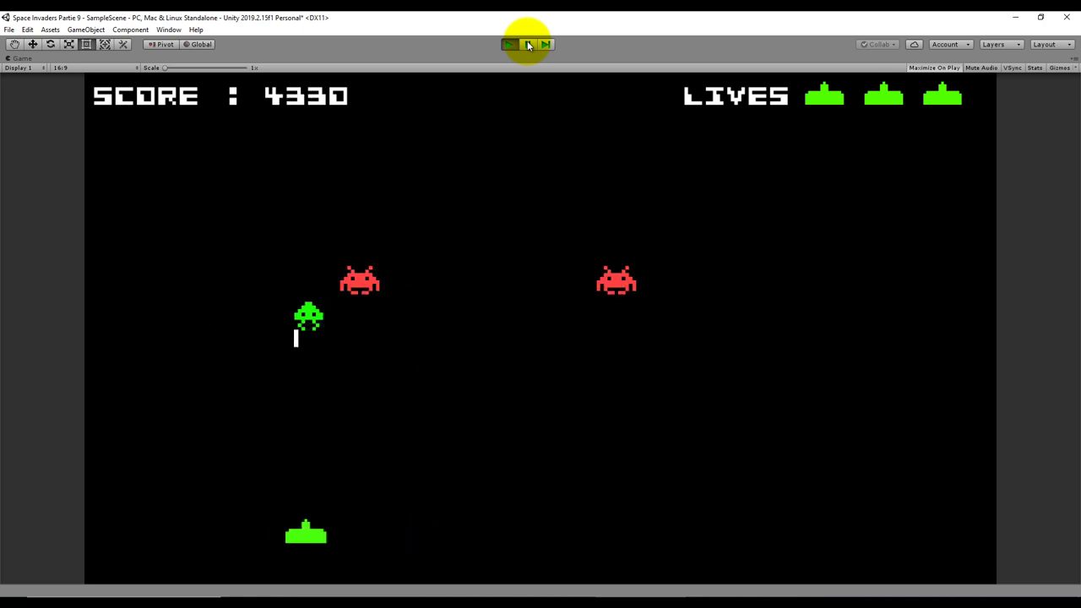
key(Right)
key(space)
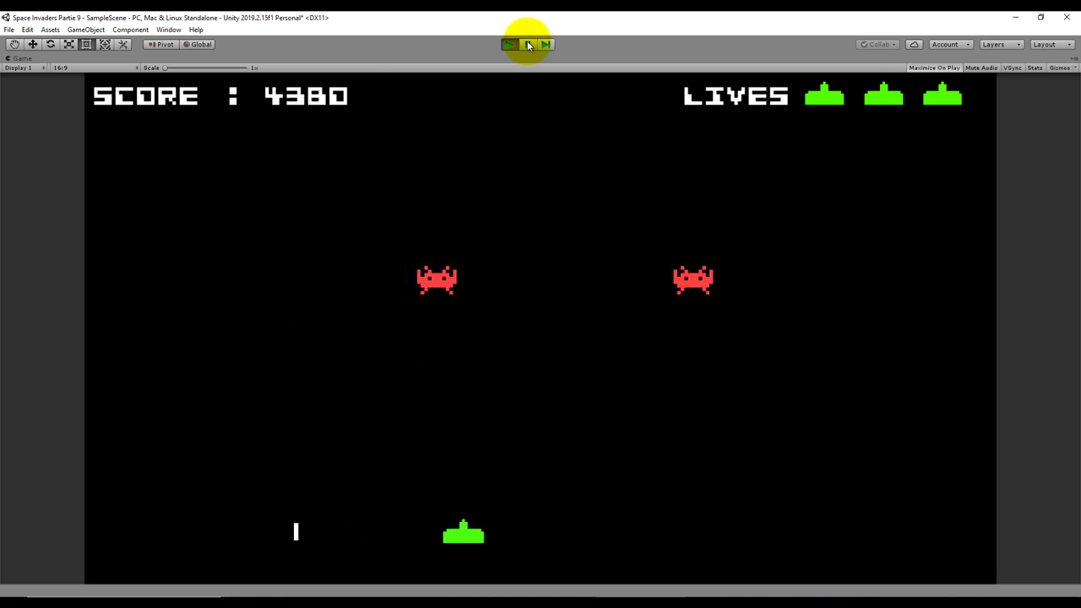
key(Right)
key(space)
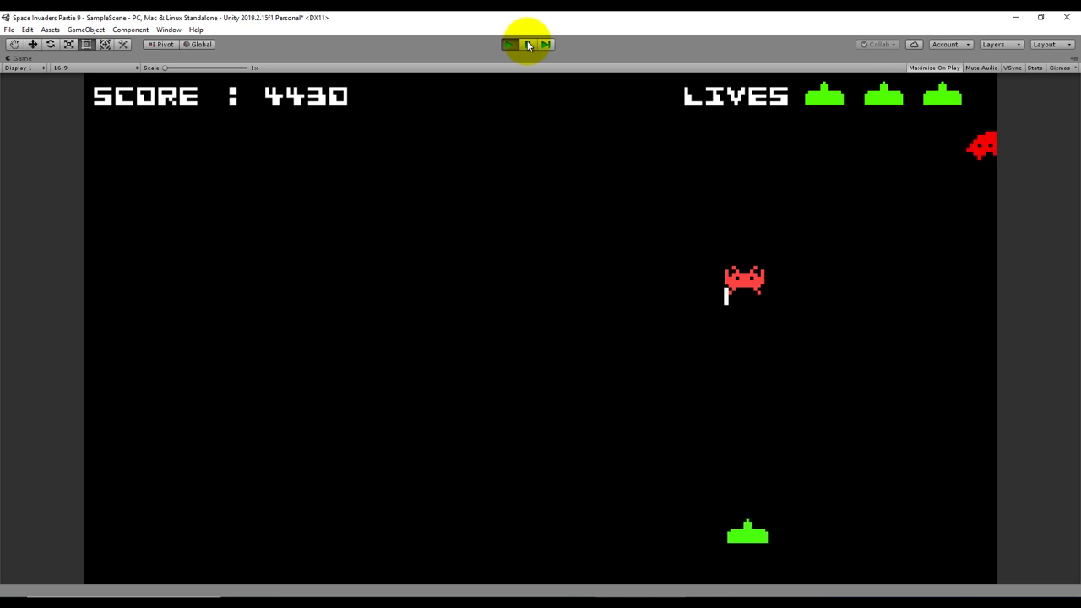
Step: Shoot the new wave's bottom-right invaders and a yellow invader while sweeping across
key(Right)
key(space)
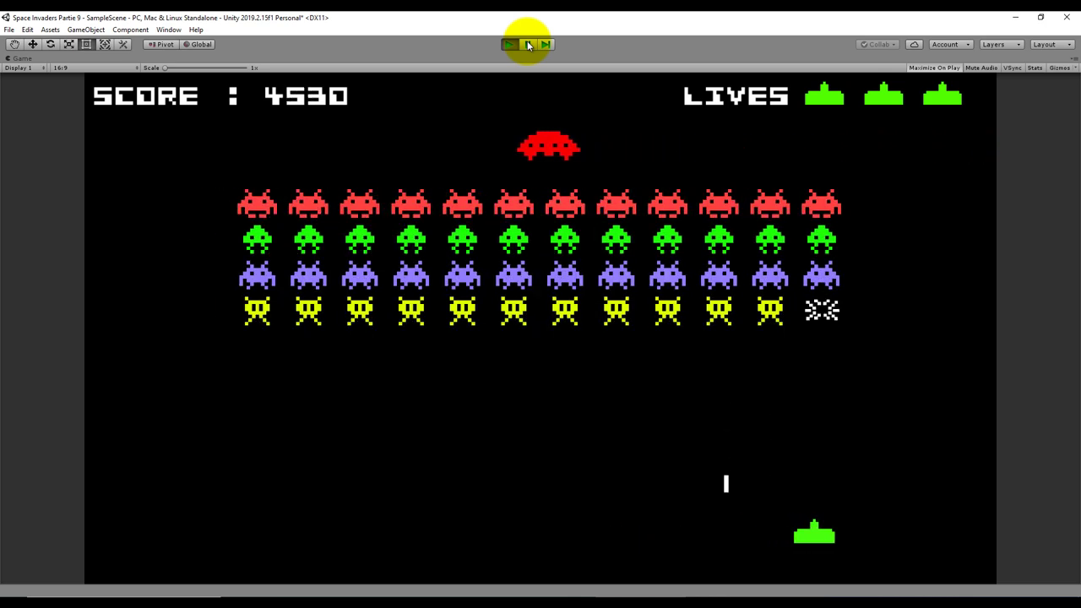
key(space)
key(Left)
key(space)
key(space)
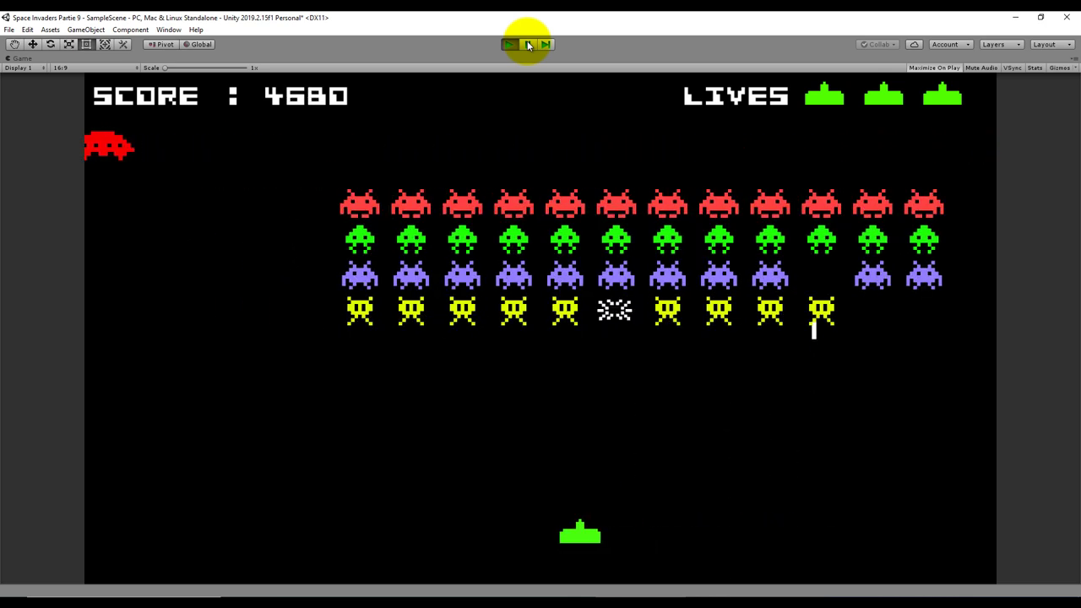
key(Left)
key(space)
key(space)
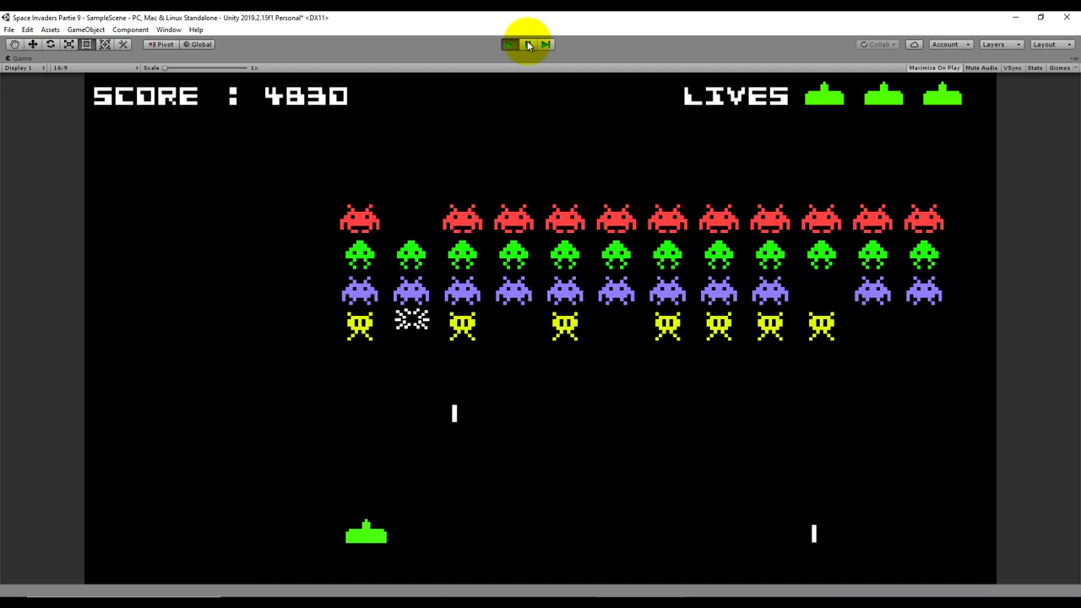
key(Right)
key(space)
key(Right)
key(space)
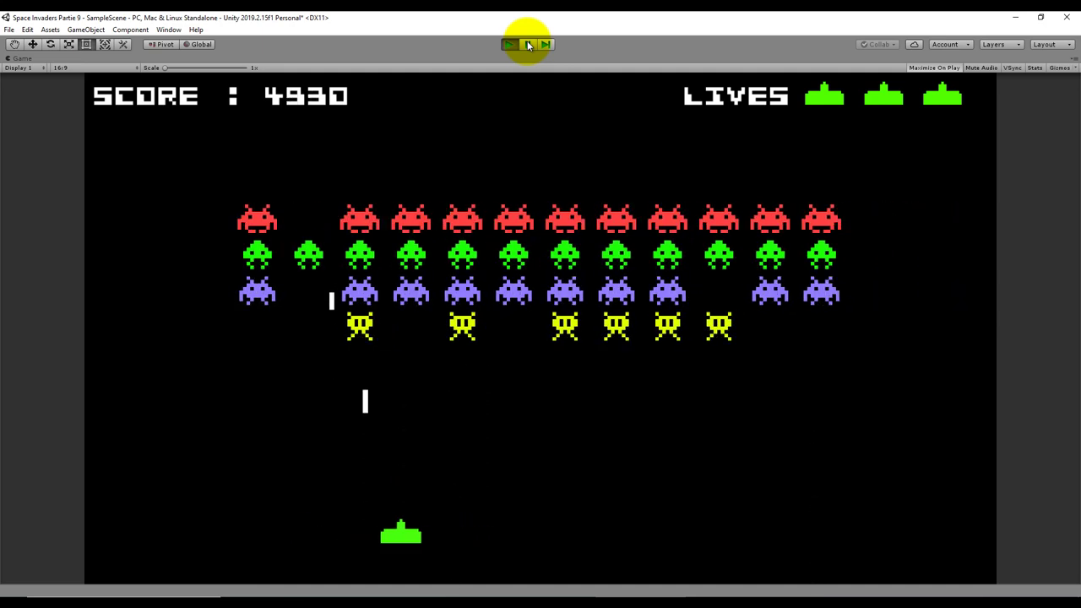
key(space)
key(Right)
key(space)
key(space)
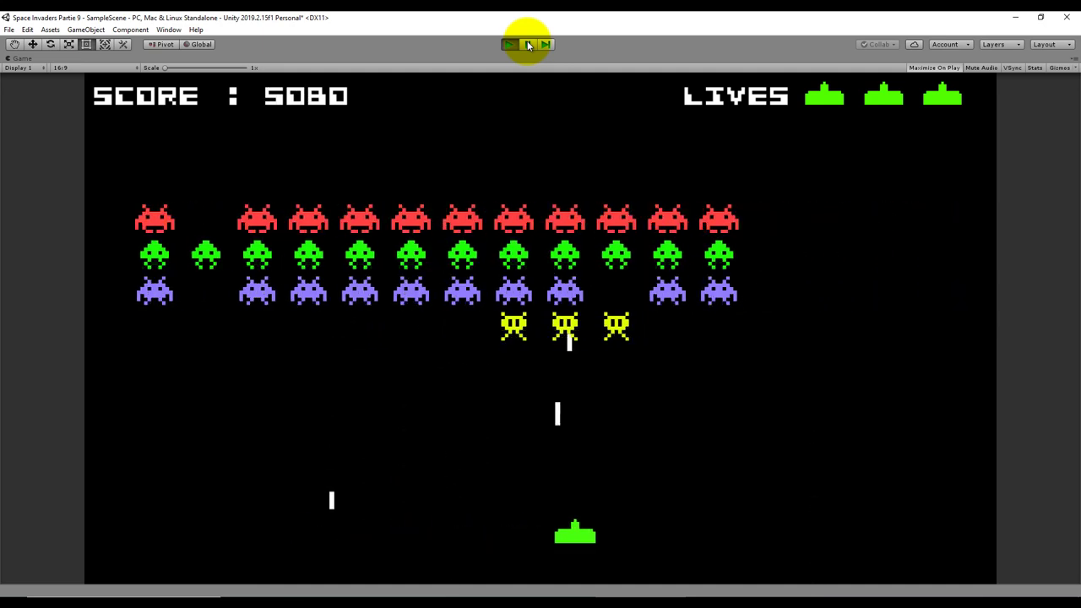
key(space)
key(Right)
key(Right)
key(space)
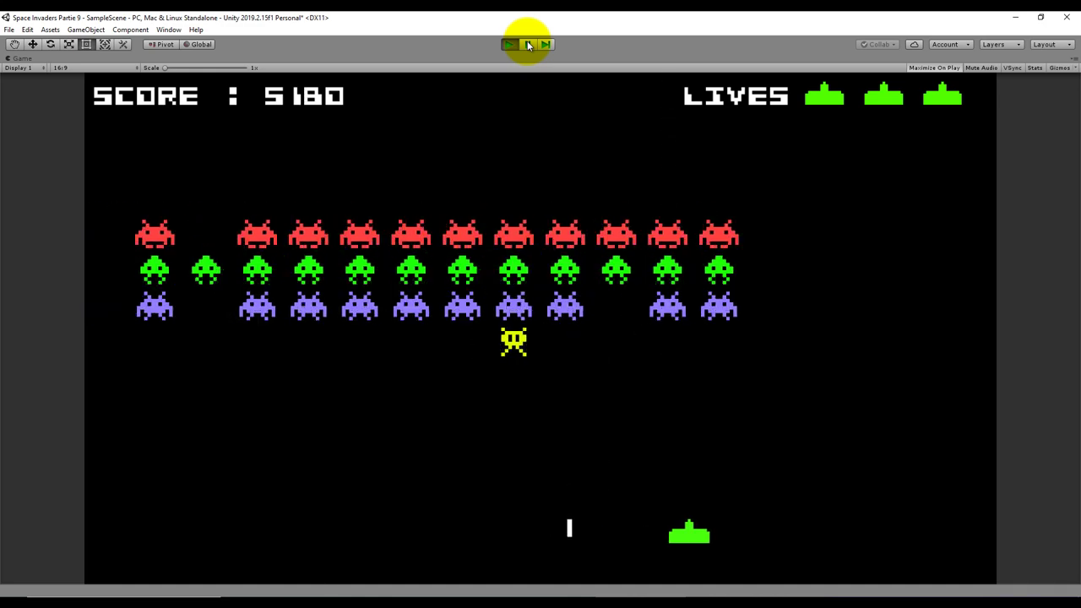
Step: Sweep left while firing, destroying more invaders of the wave
key(space)
key(Left)
key(space)
key(Left)
key(space)
key(Left)
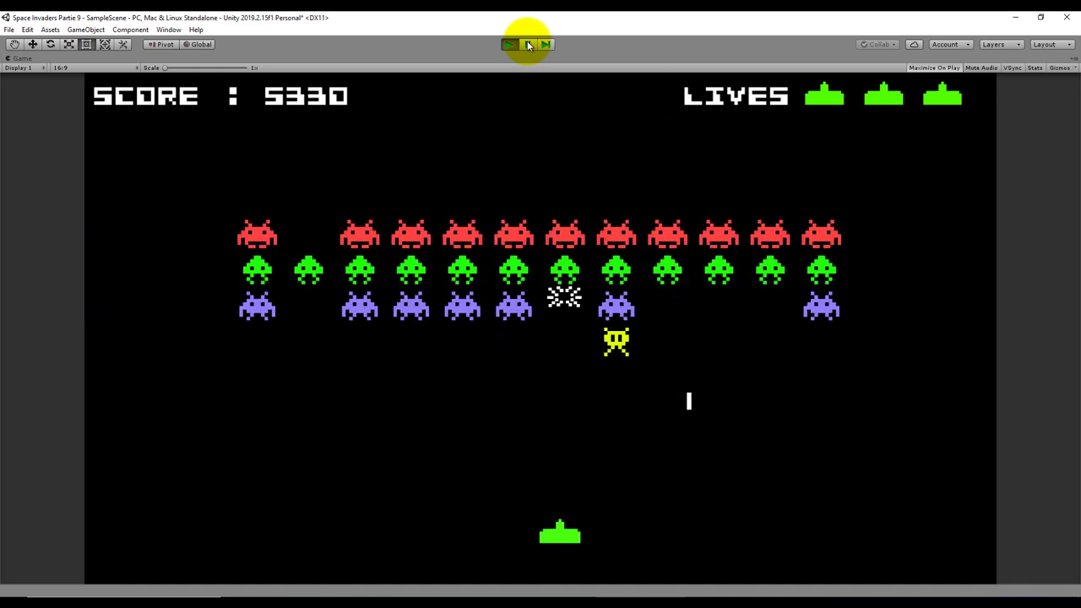
key(space)
key(Left)
key(space)
key(Left)
key(Left)
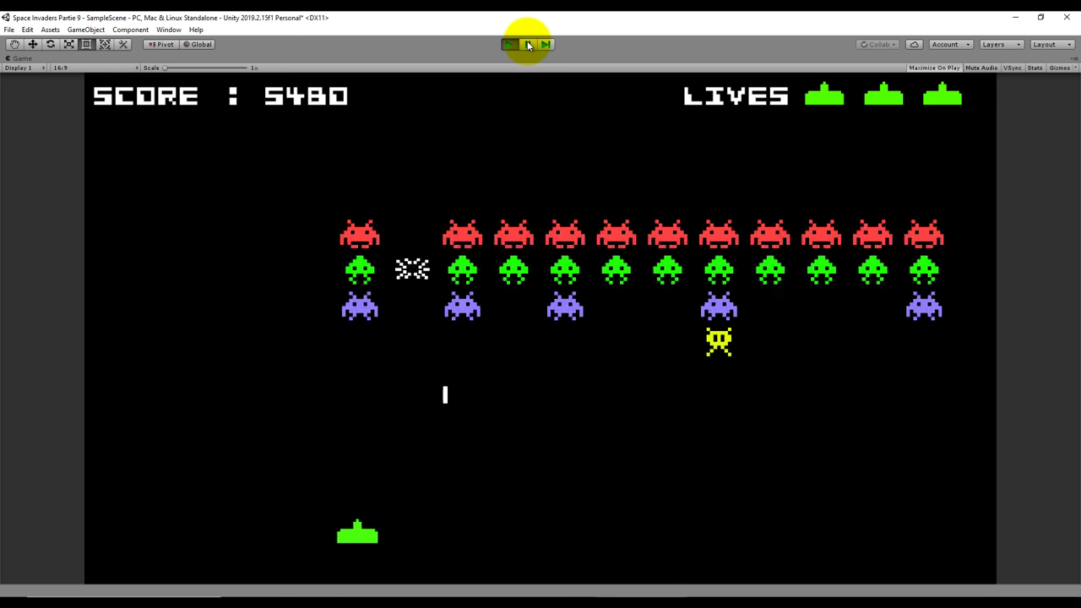
key(Left)
key(space)
Step: Shoot three more invaders to reach 5630, then dodge bullets until the ship is hit once
key(Right)
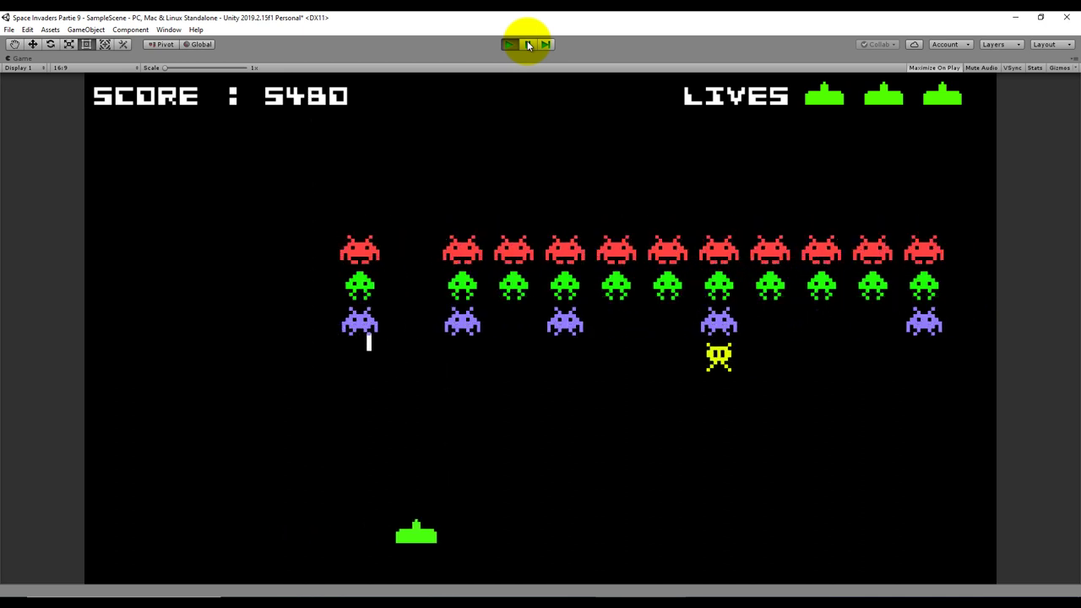
key(Right)
key(Right)
key(space)
key(space)
key(Left)
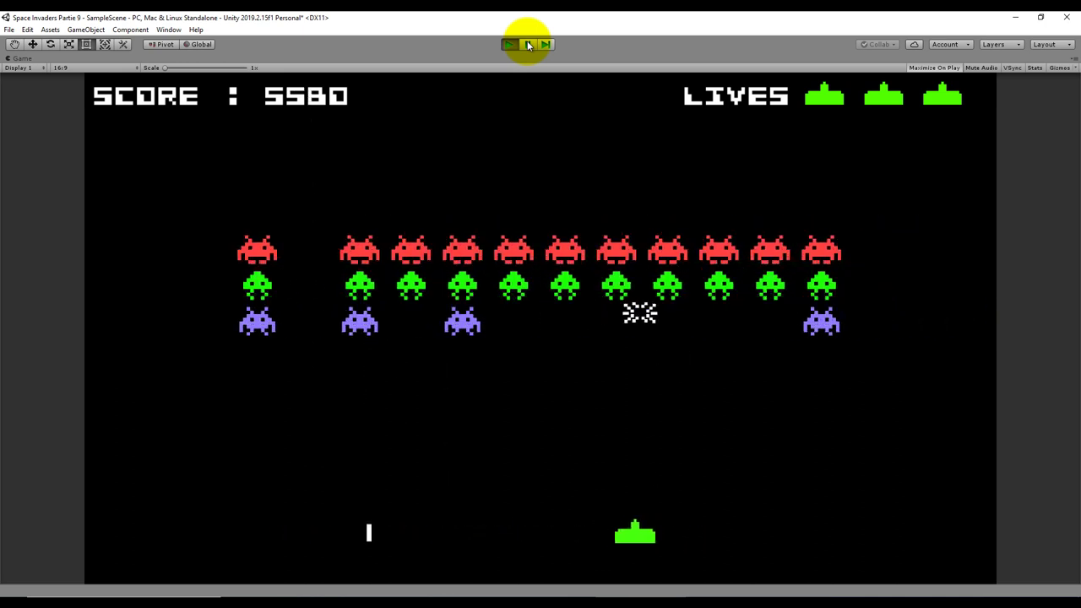
key(Left)
key(space)
key(Left)
key(Right)
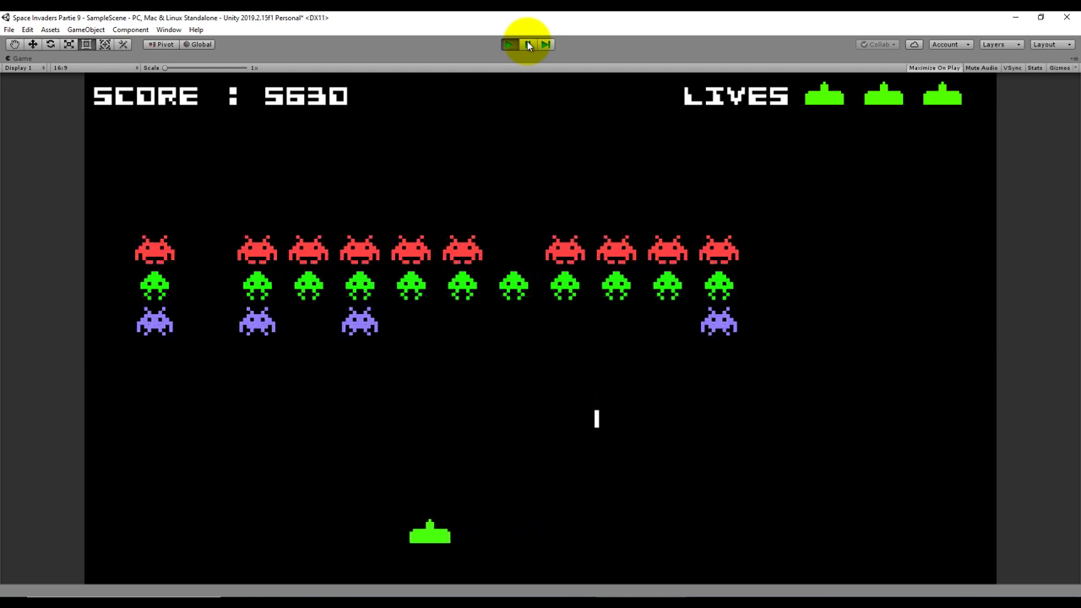
key(Right)
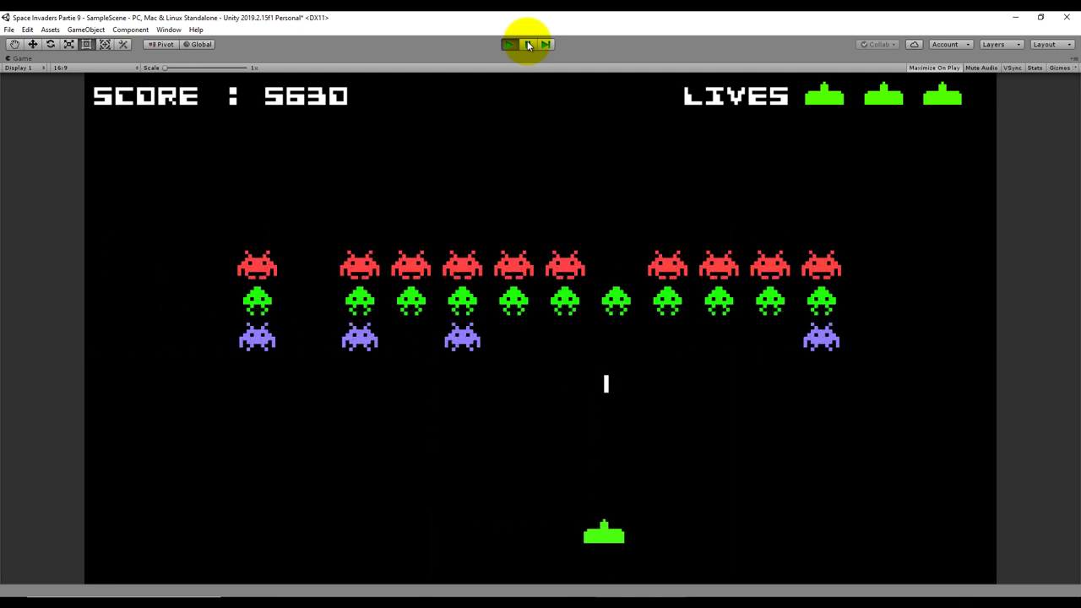
key(Left)
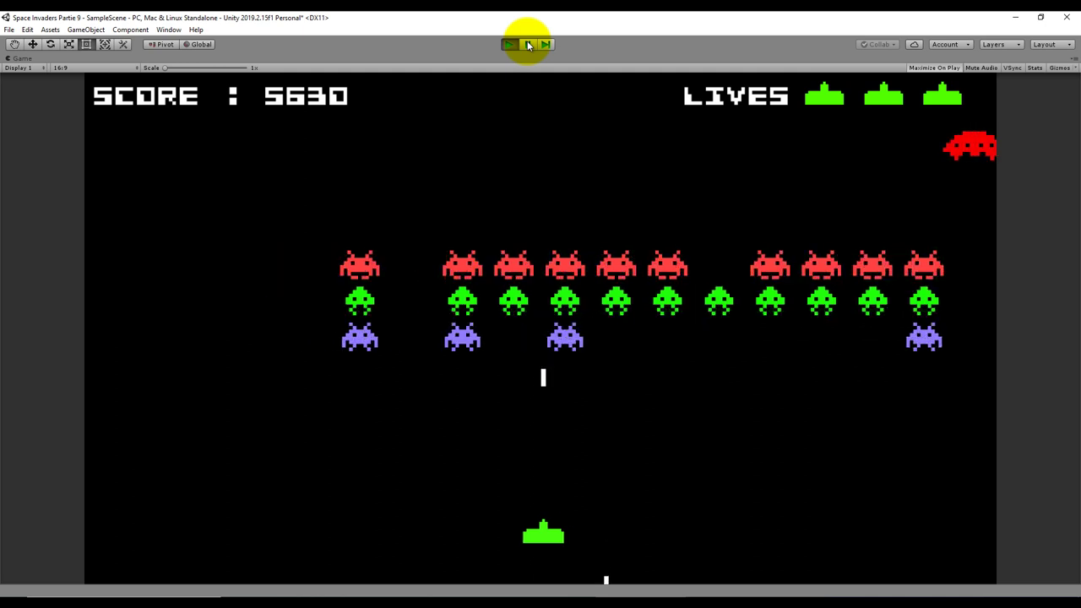
key(Right)
key(Right)
key(Left)
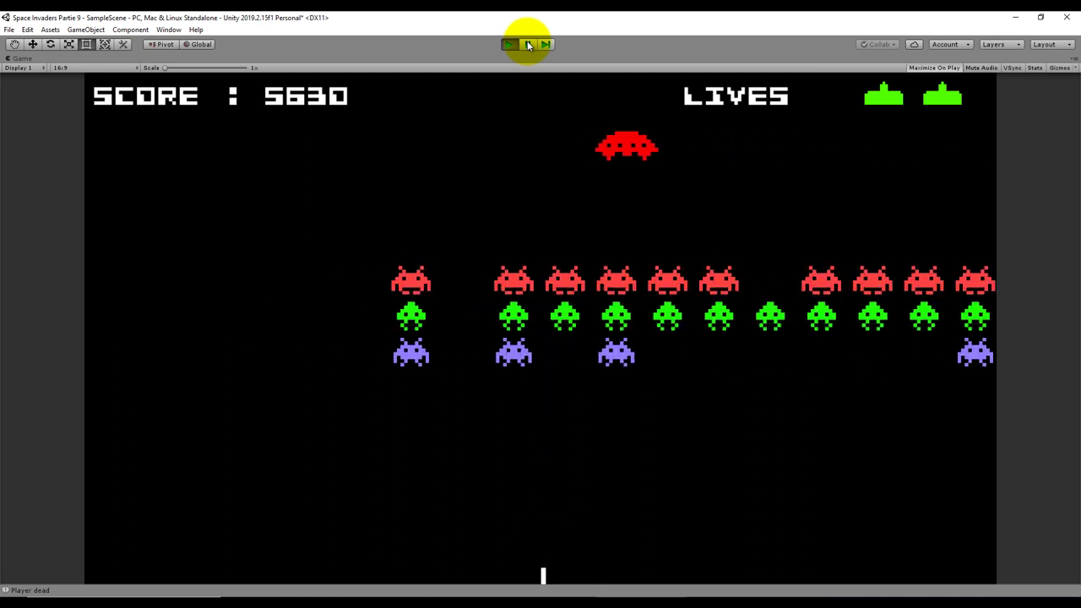
Step: Dodge enemy bullets with the respawned ship until the last lives are lost at 5630 points
key(Left)
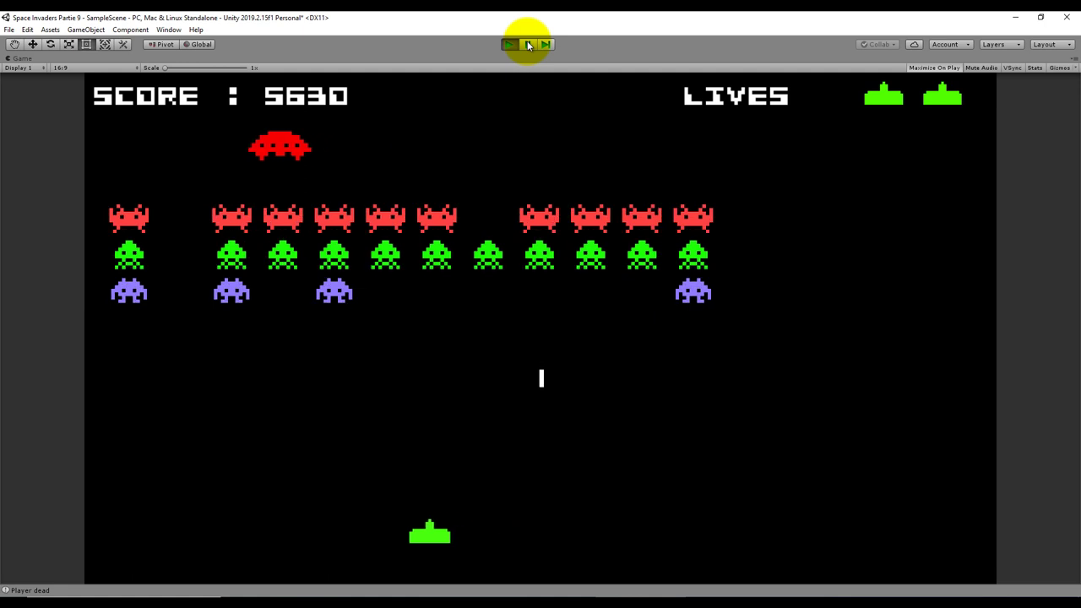
key(Right)
key(Right)
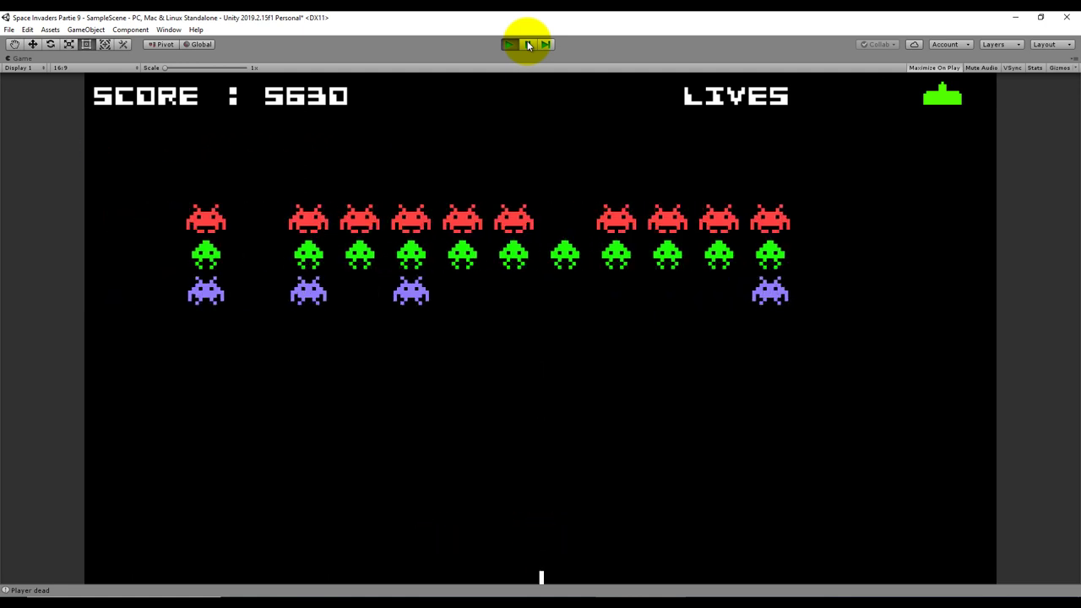
key(Left)
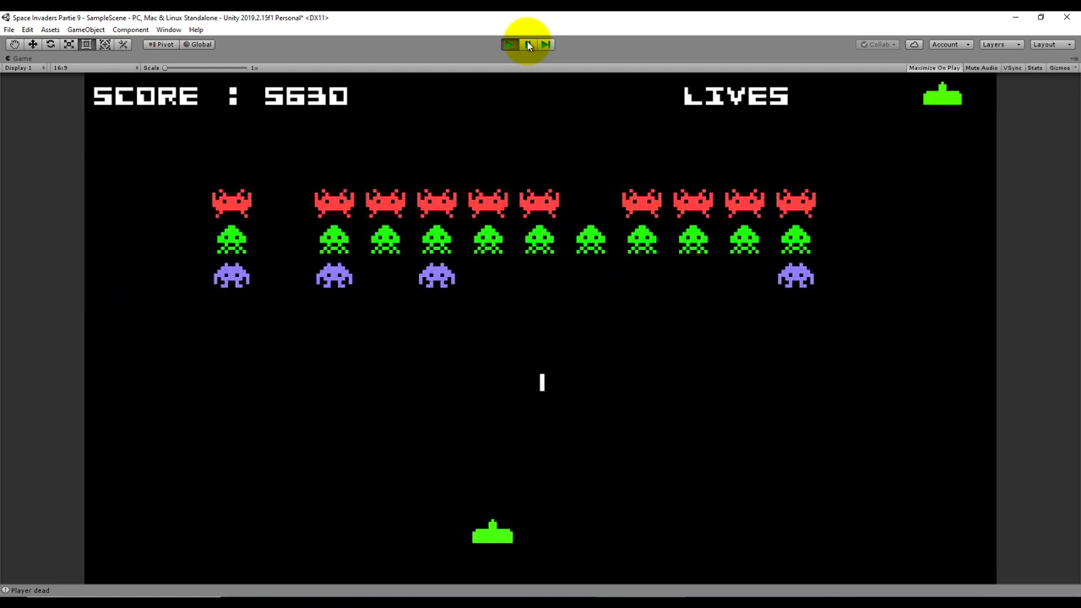
key(Right)
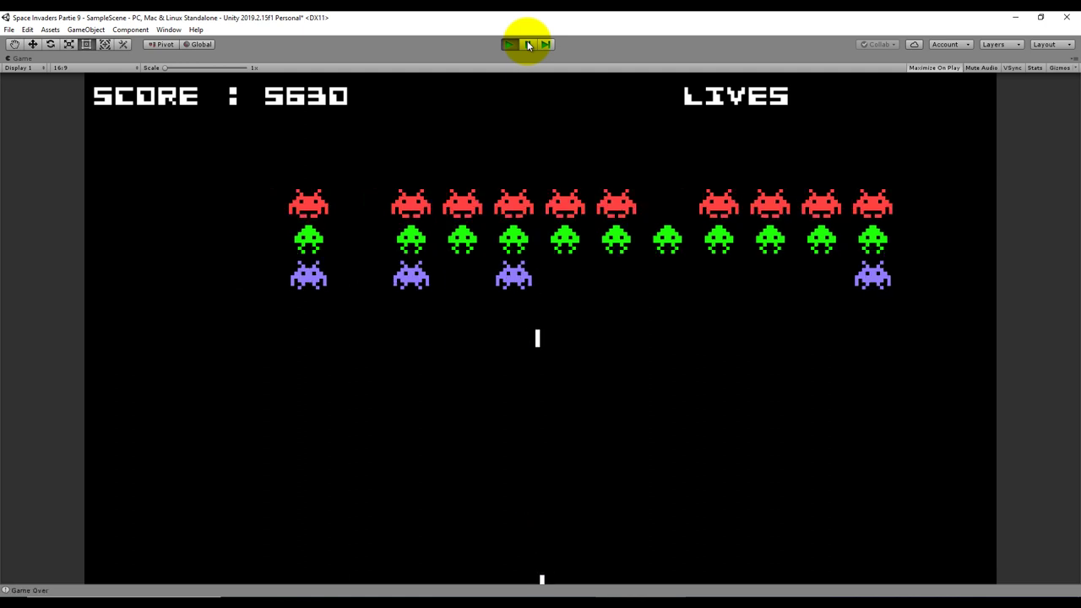
key(Left)
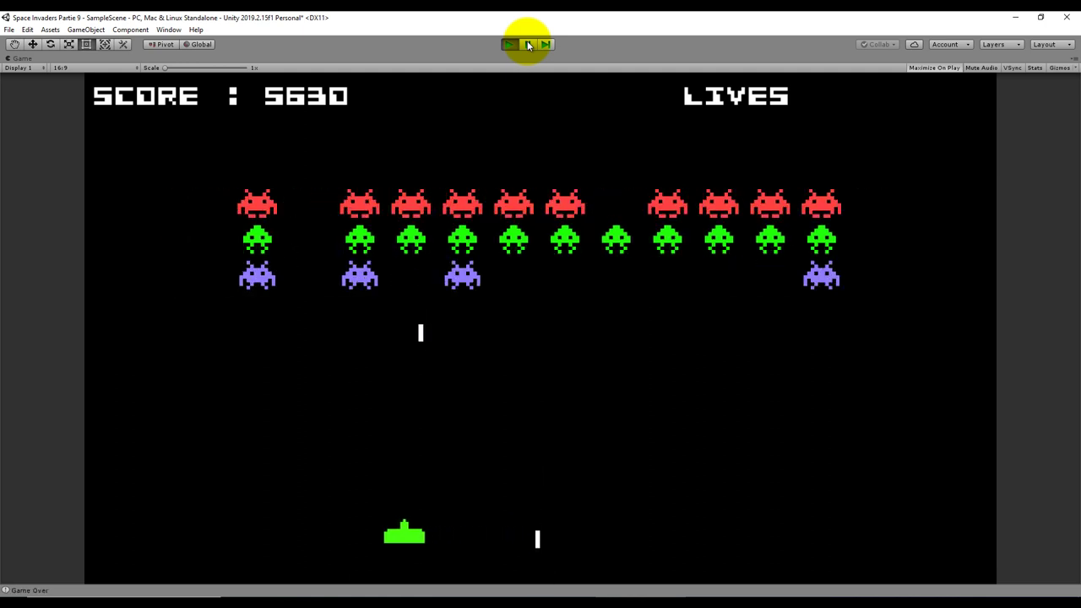
key(Right)
key(Left)
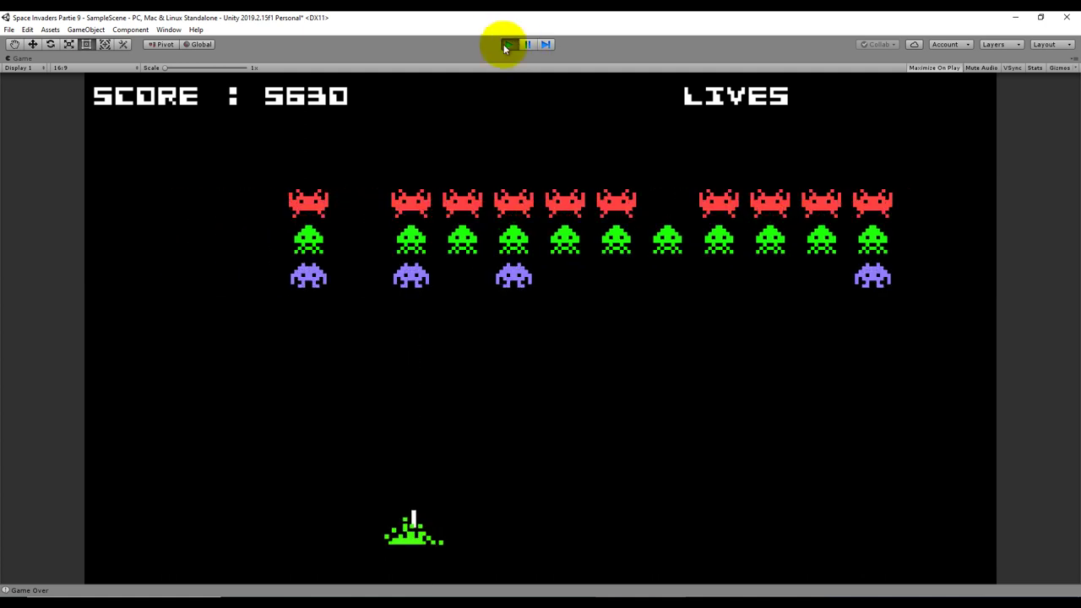
Step: Pause, check the Game Over entry's stack trace in the Console, then stop Play mode
click(524, 48)
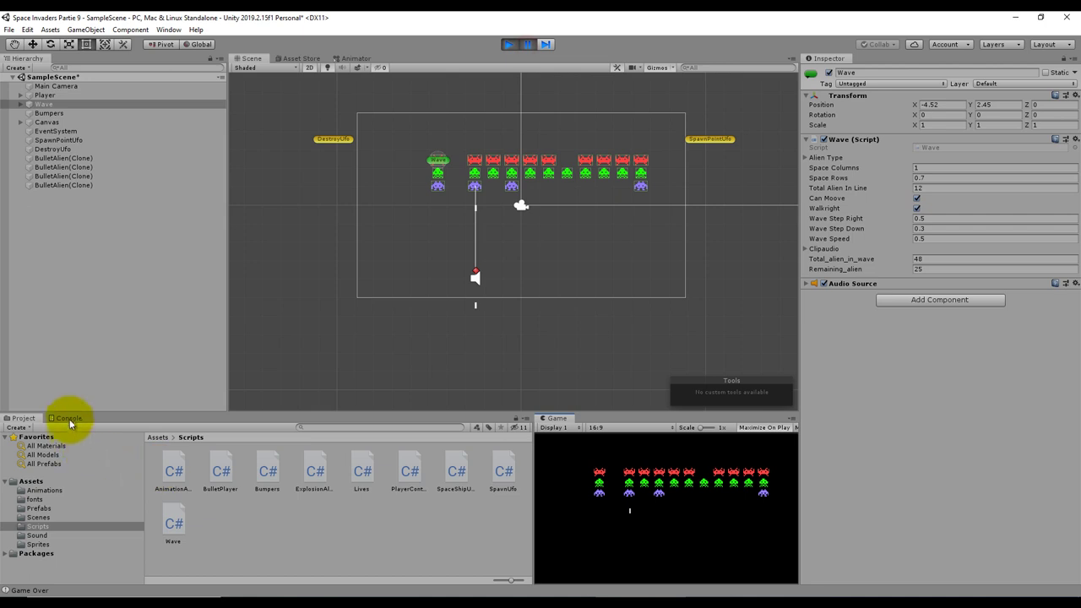
click(69, 418)
click(72, 461)
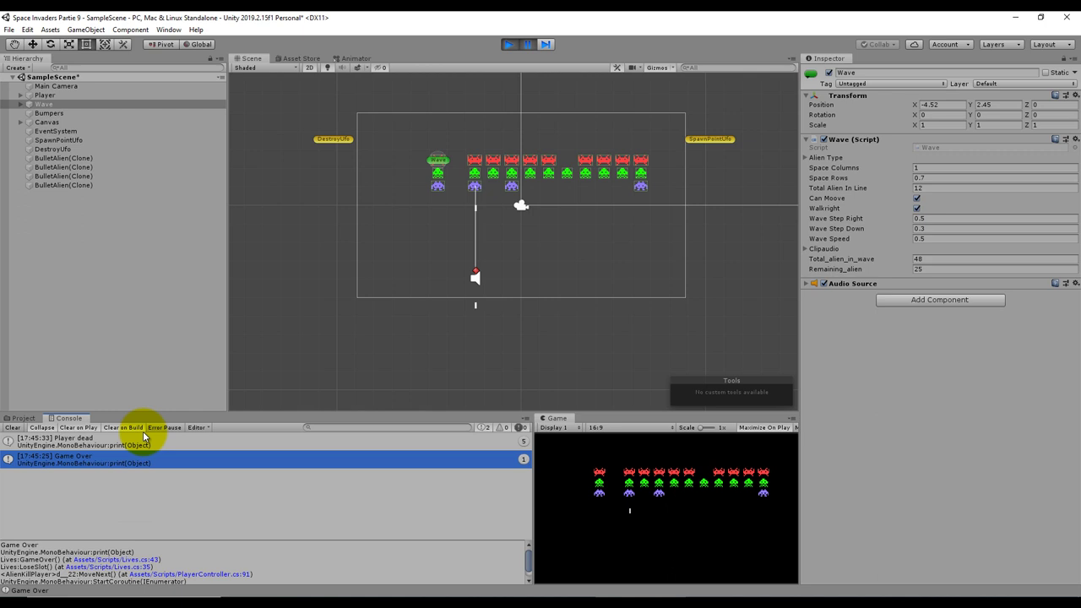
click(526, 44)
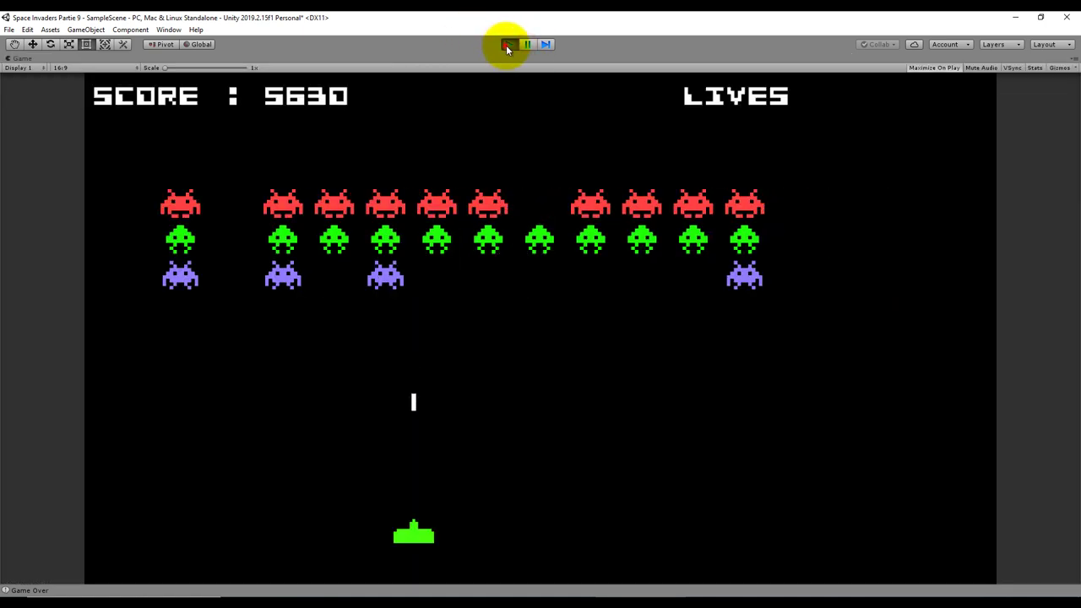
click(506, 45)
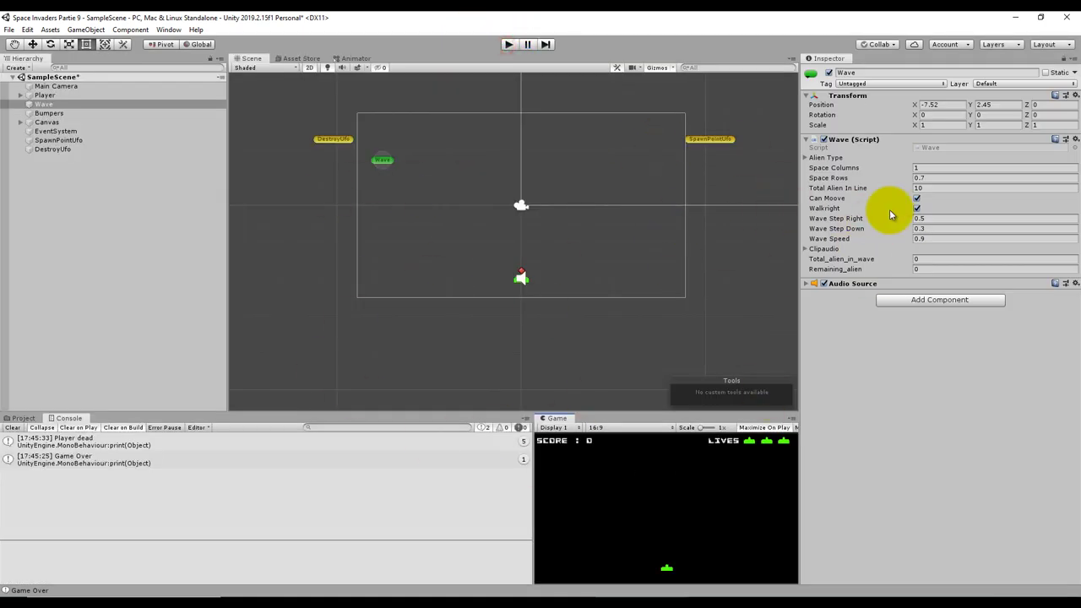